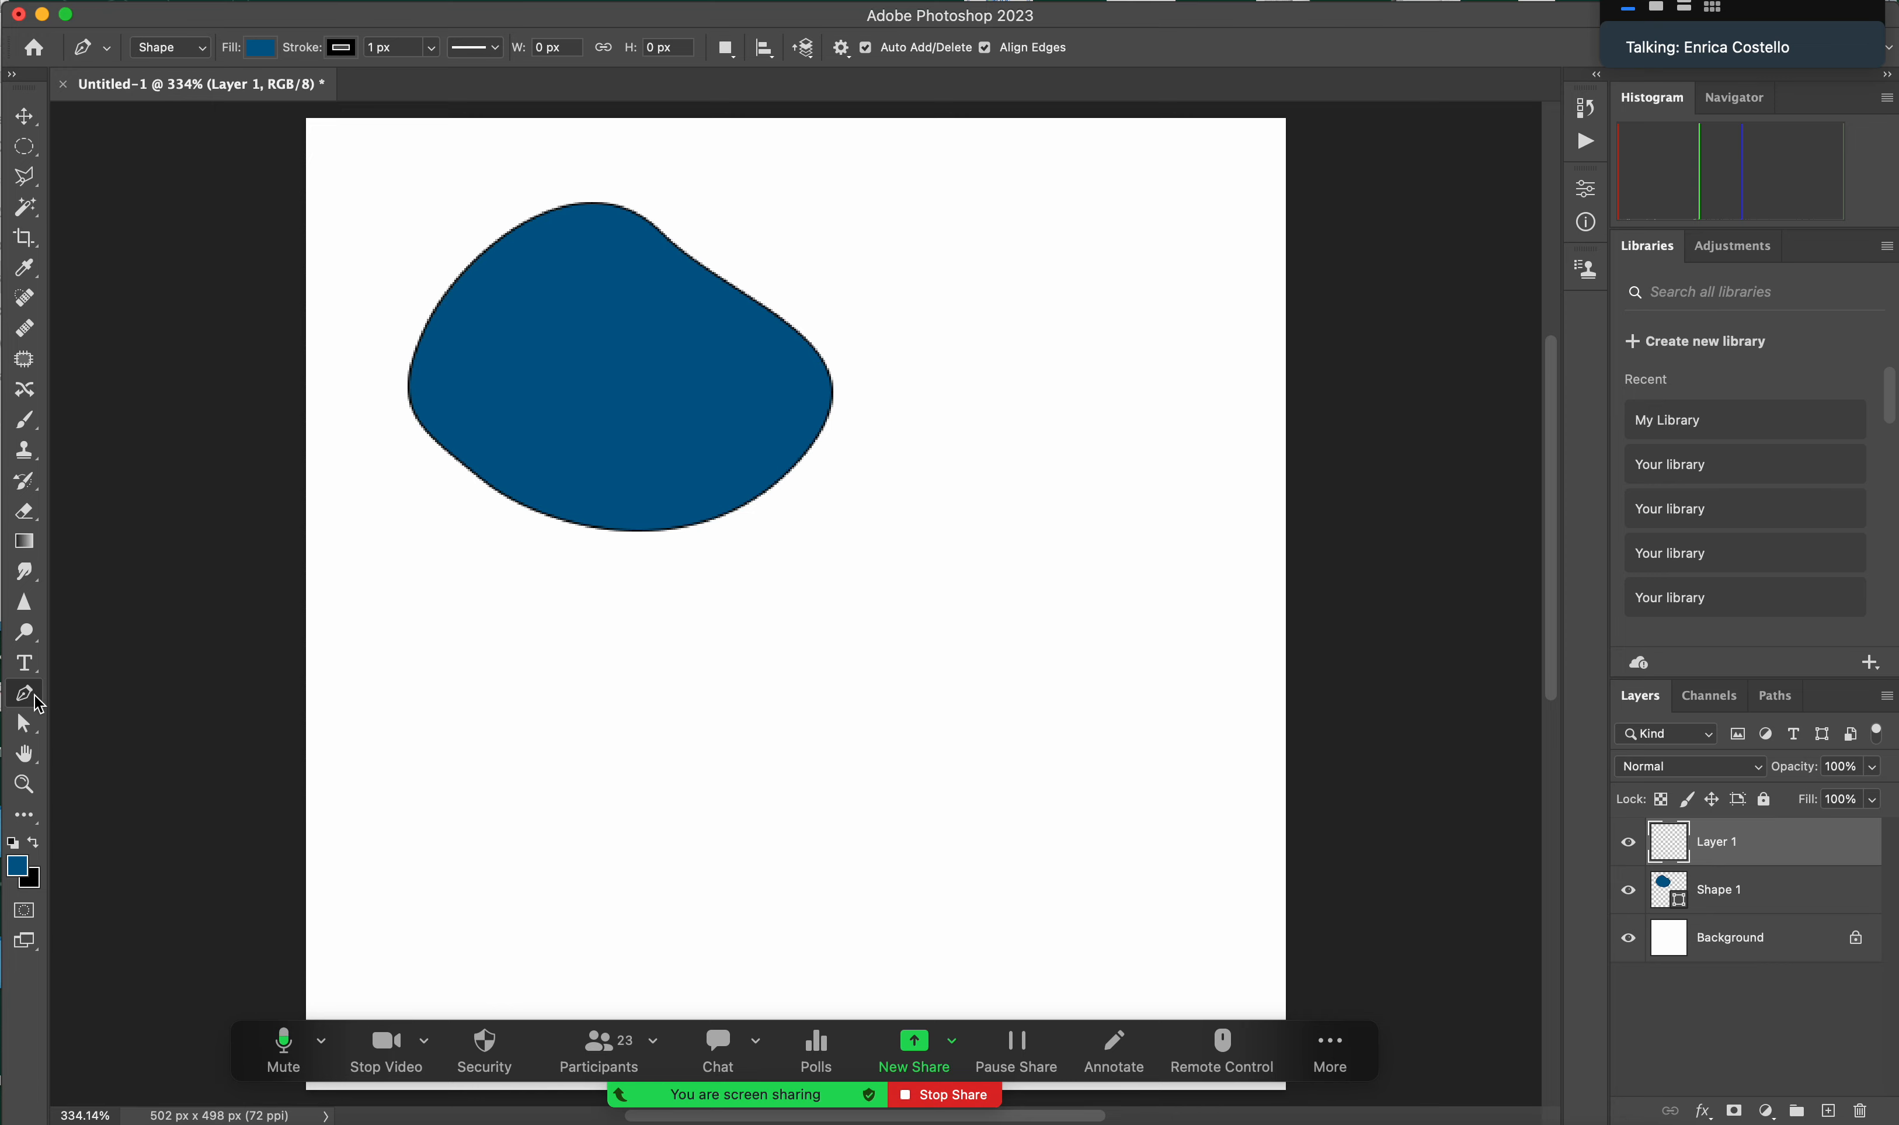
- Draw a closed, curved path with five anchor points below the blue shape, using the Pen tool in Path mode
click(192, 48)
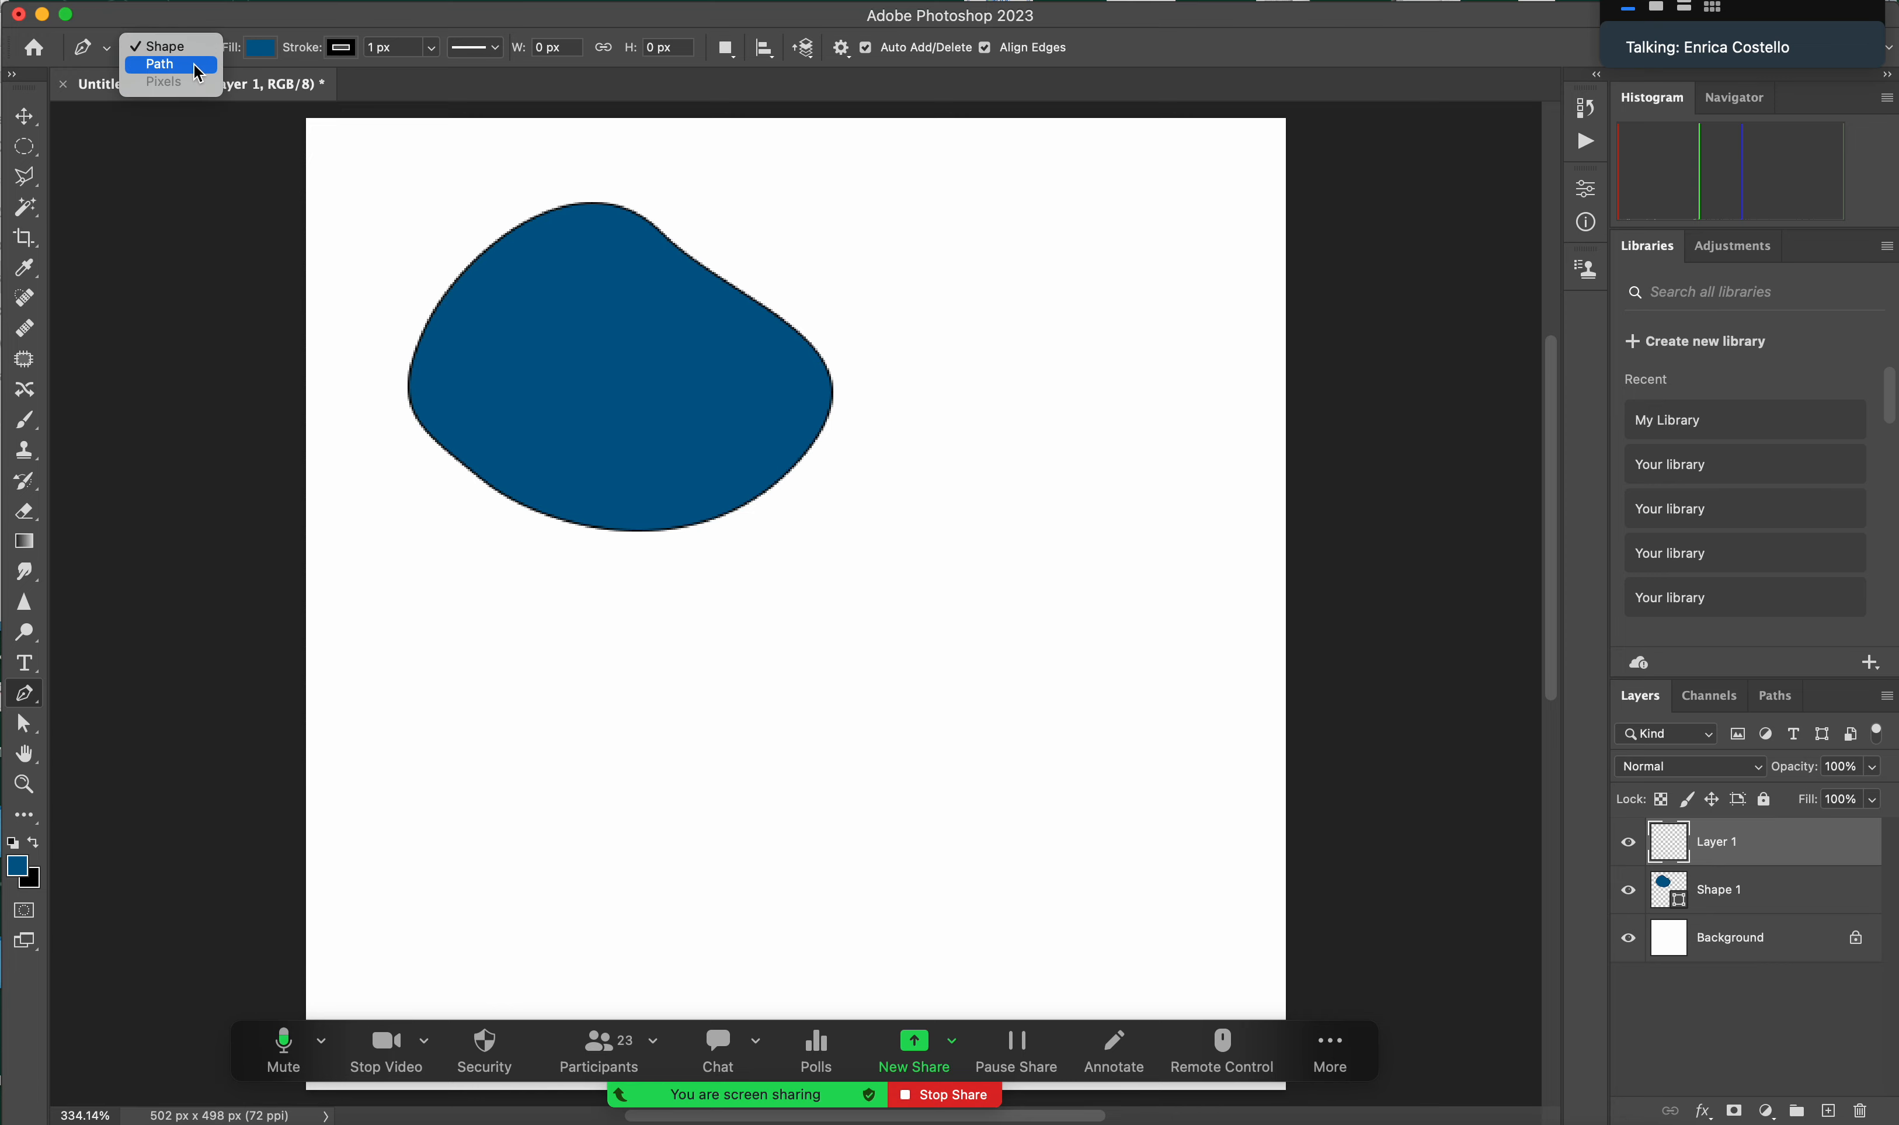
click(198, 68)
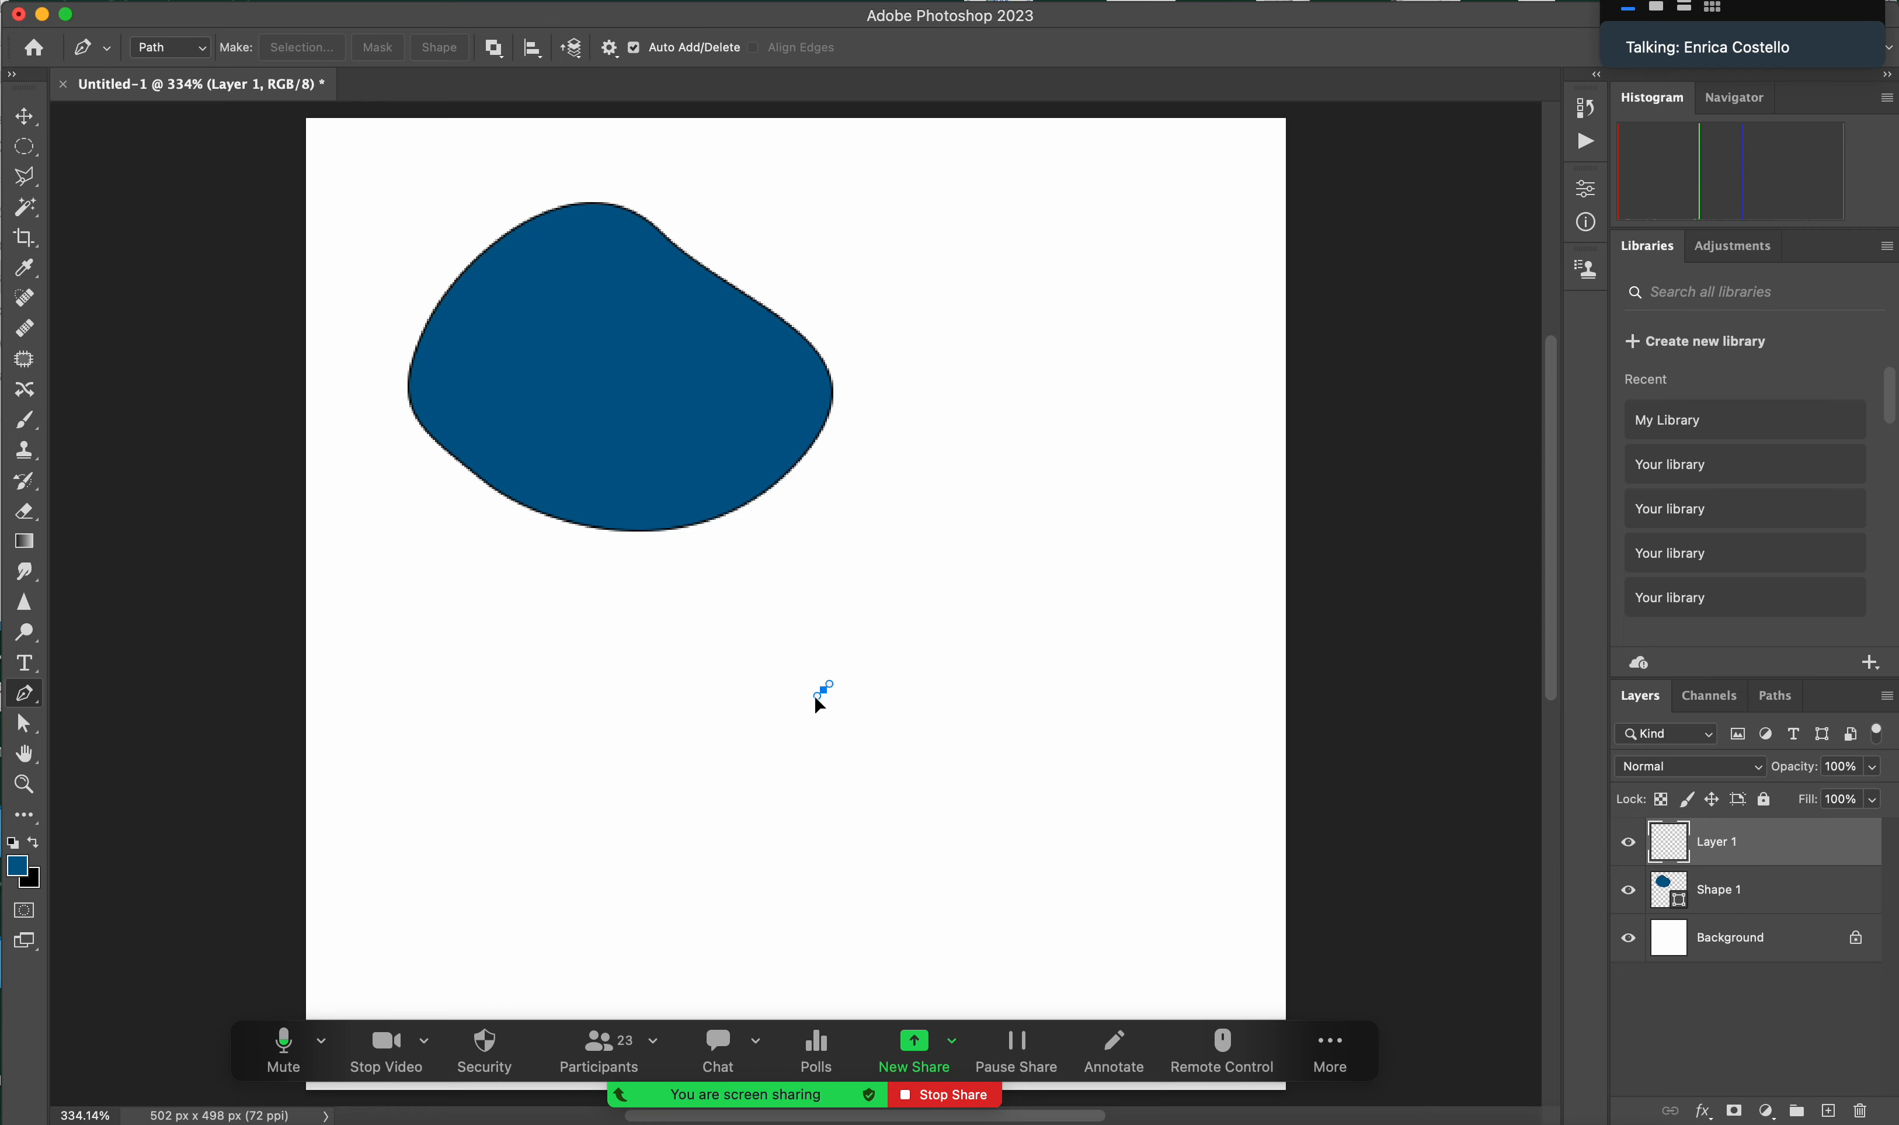
drag(815, 697, 754, 754)
drag(863, 792, 865, 934)
drag(1042, 877, 1003, 784)
drag(868, 715, 892, 645)
click(823, 690)
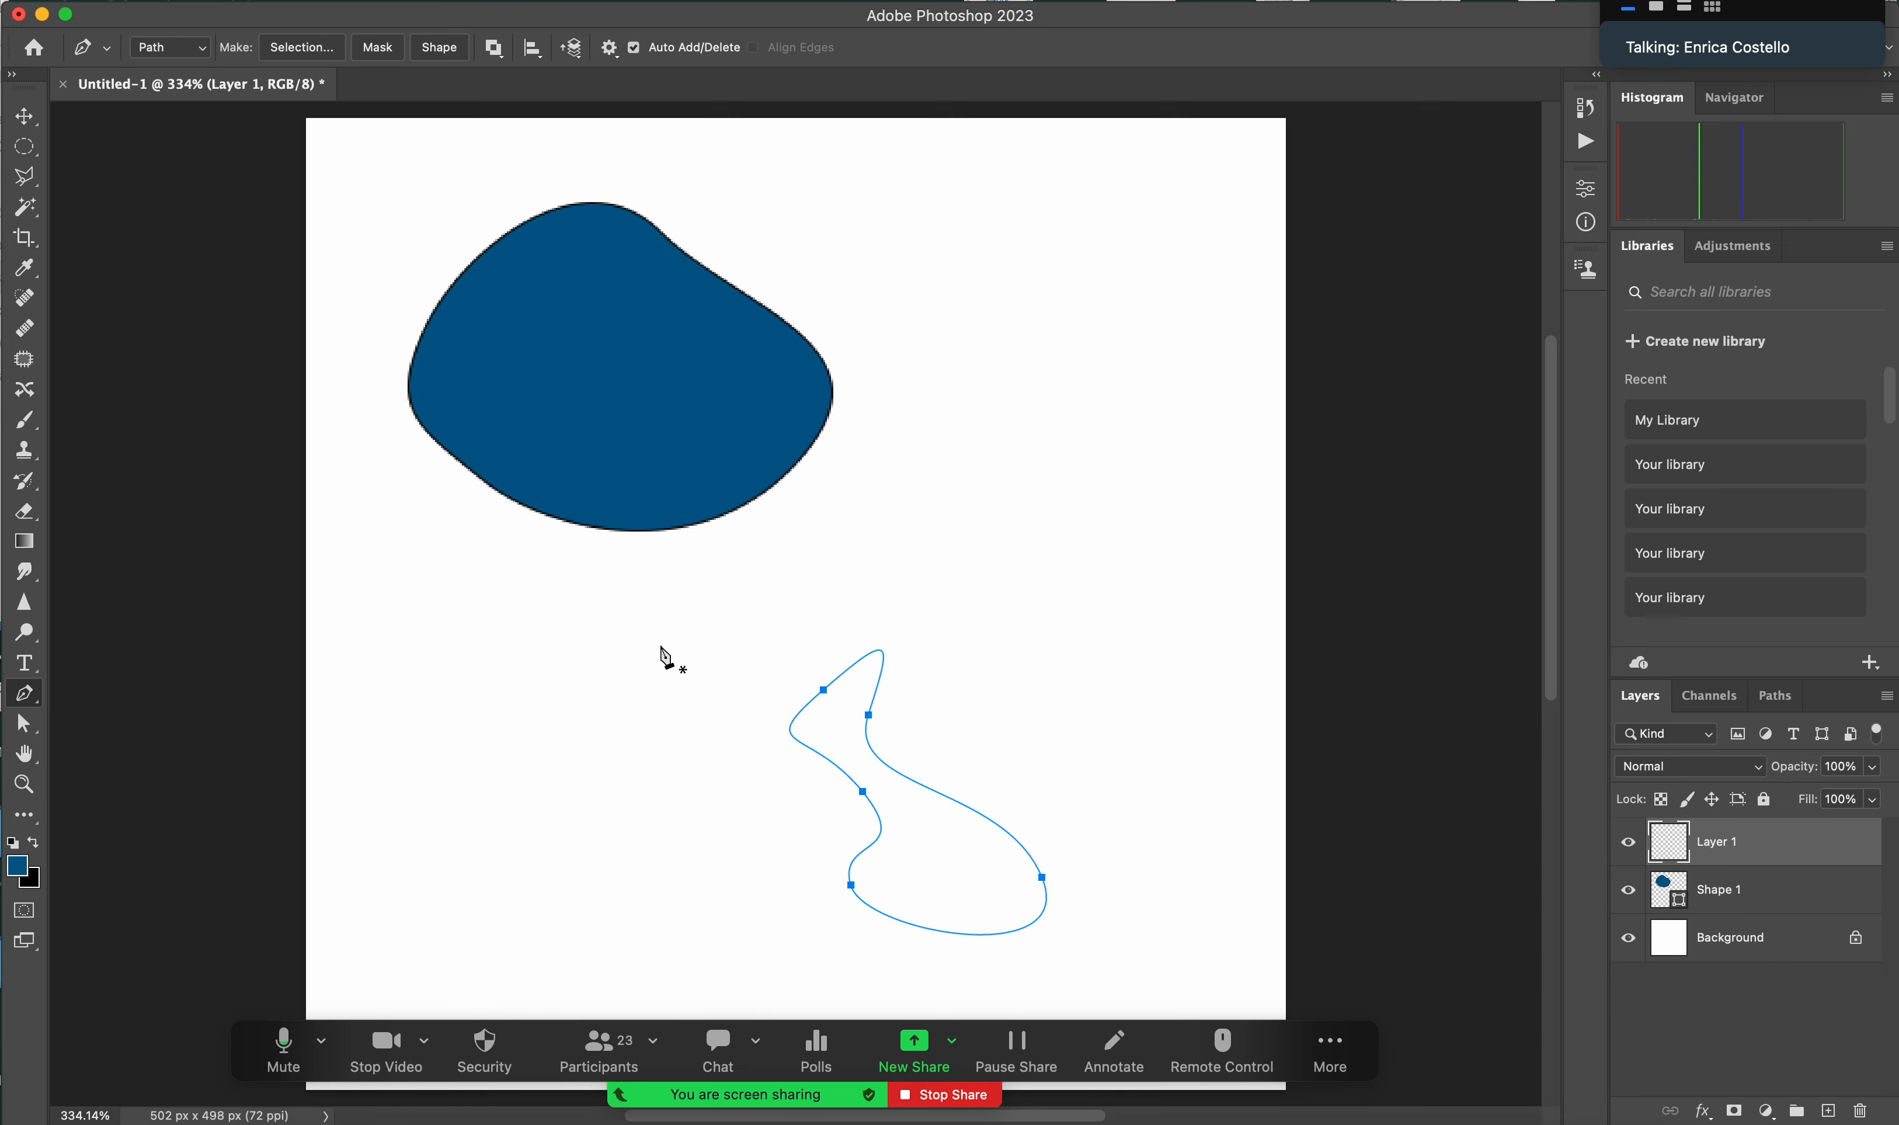
- Add an anchor point to the lower path's long right-hand curve and pull out its handles to form a bulge
click(874, 753)
click(874, 753)
click(946, 796)
drag(947, 797, 969, 737)
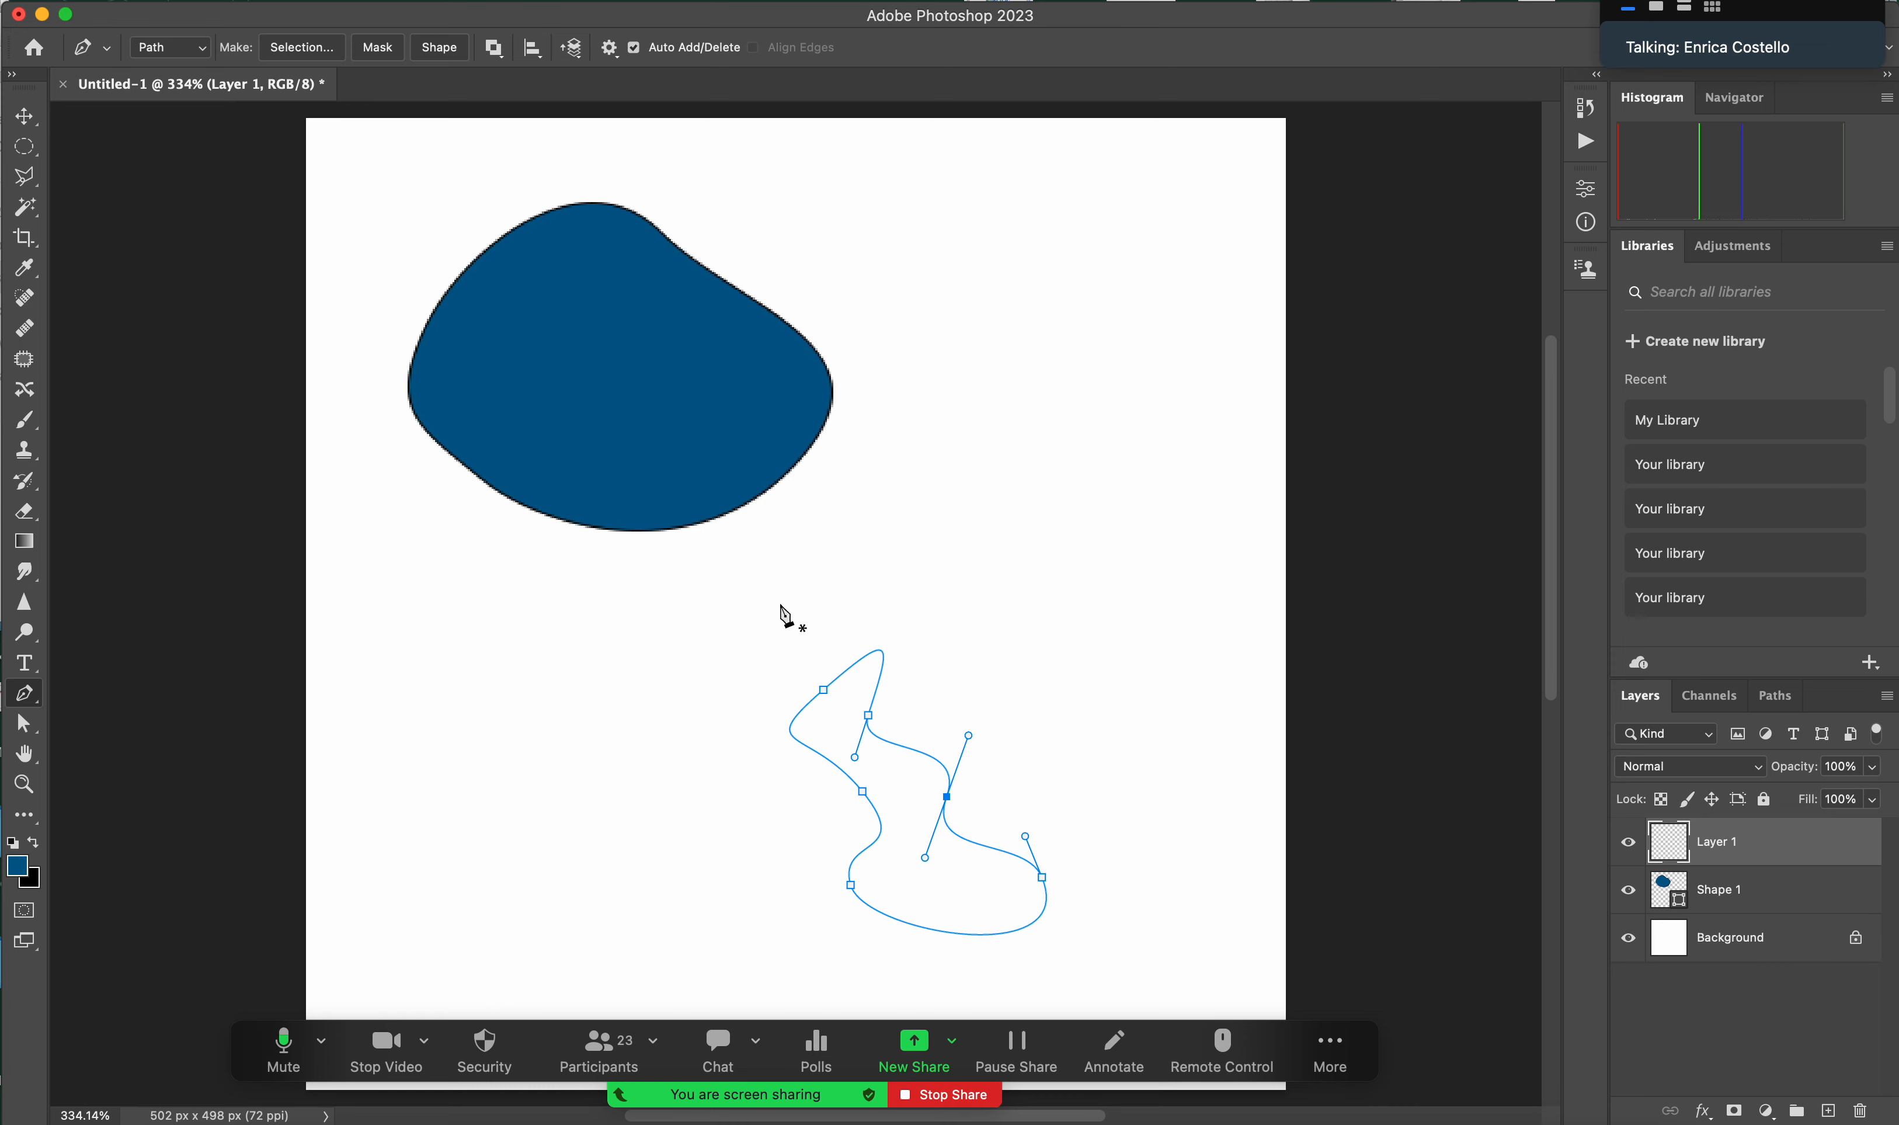
- Reshape the upper part of the path with Direct Selection, shifting its right anchor slightly right and its top anchor upward
click(21, 731)
right_click(21, 733)
click(75, 748)
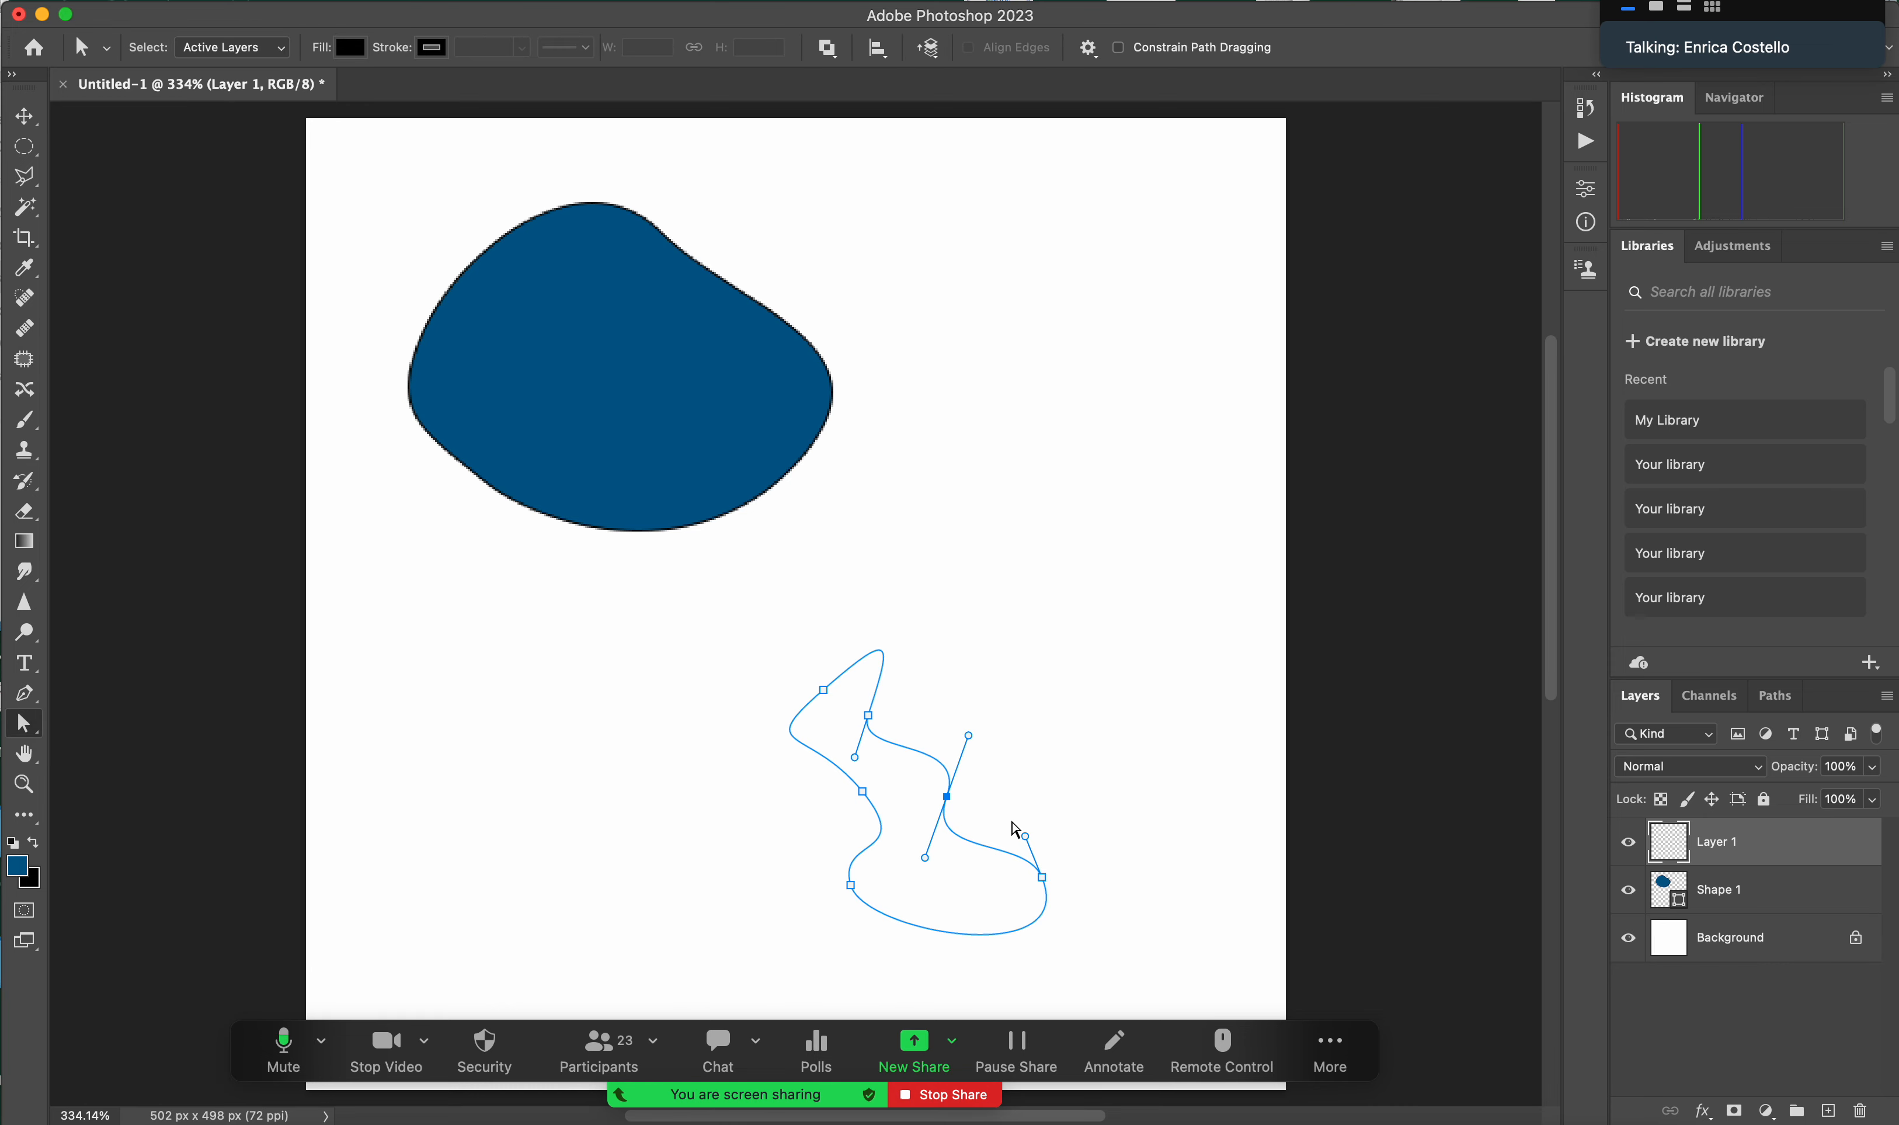
click(868, 717)
drag(868, 716, 896, 718)
drag(823, 690, 825, 609)
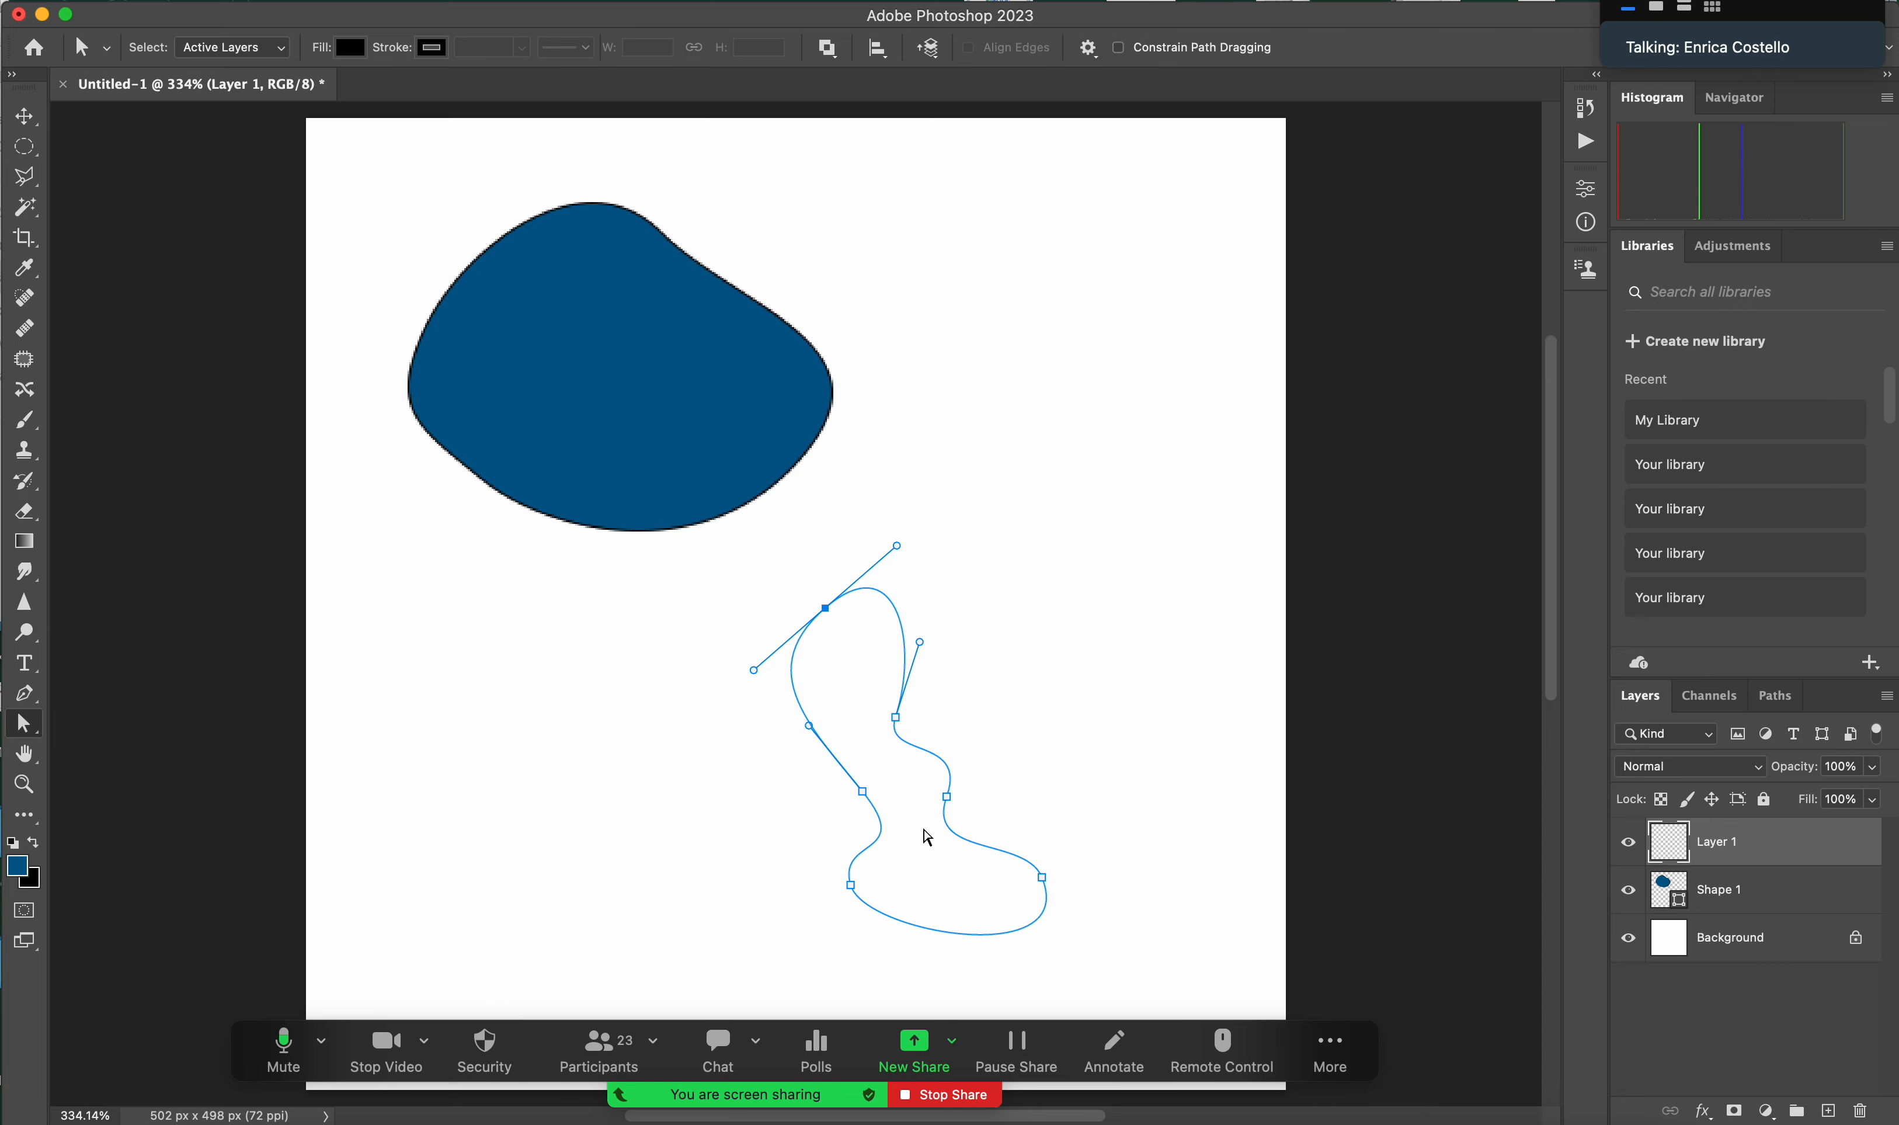
- Reposition the large blue shape slightly to the right and up within the upper part of the canvas
click(24, 116)
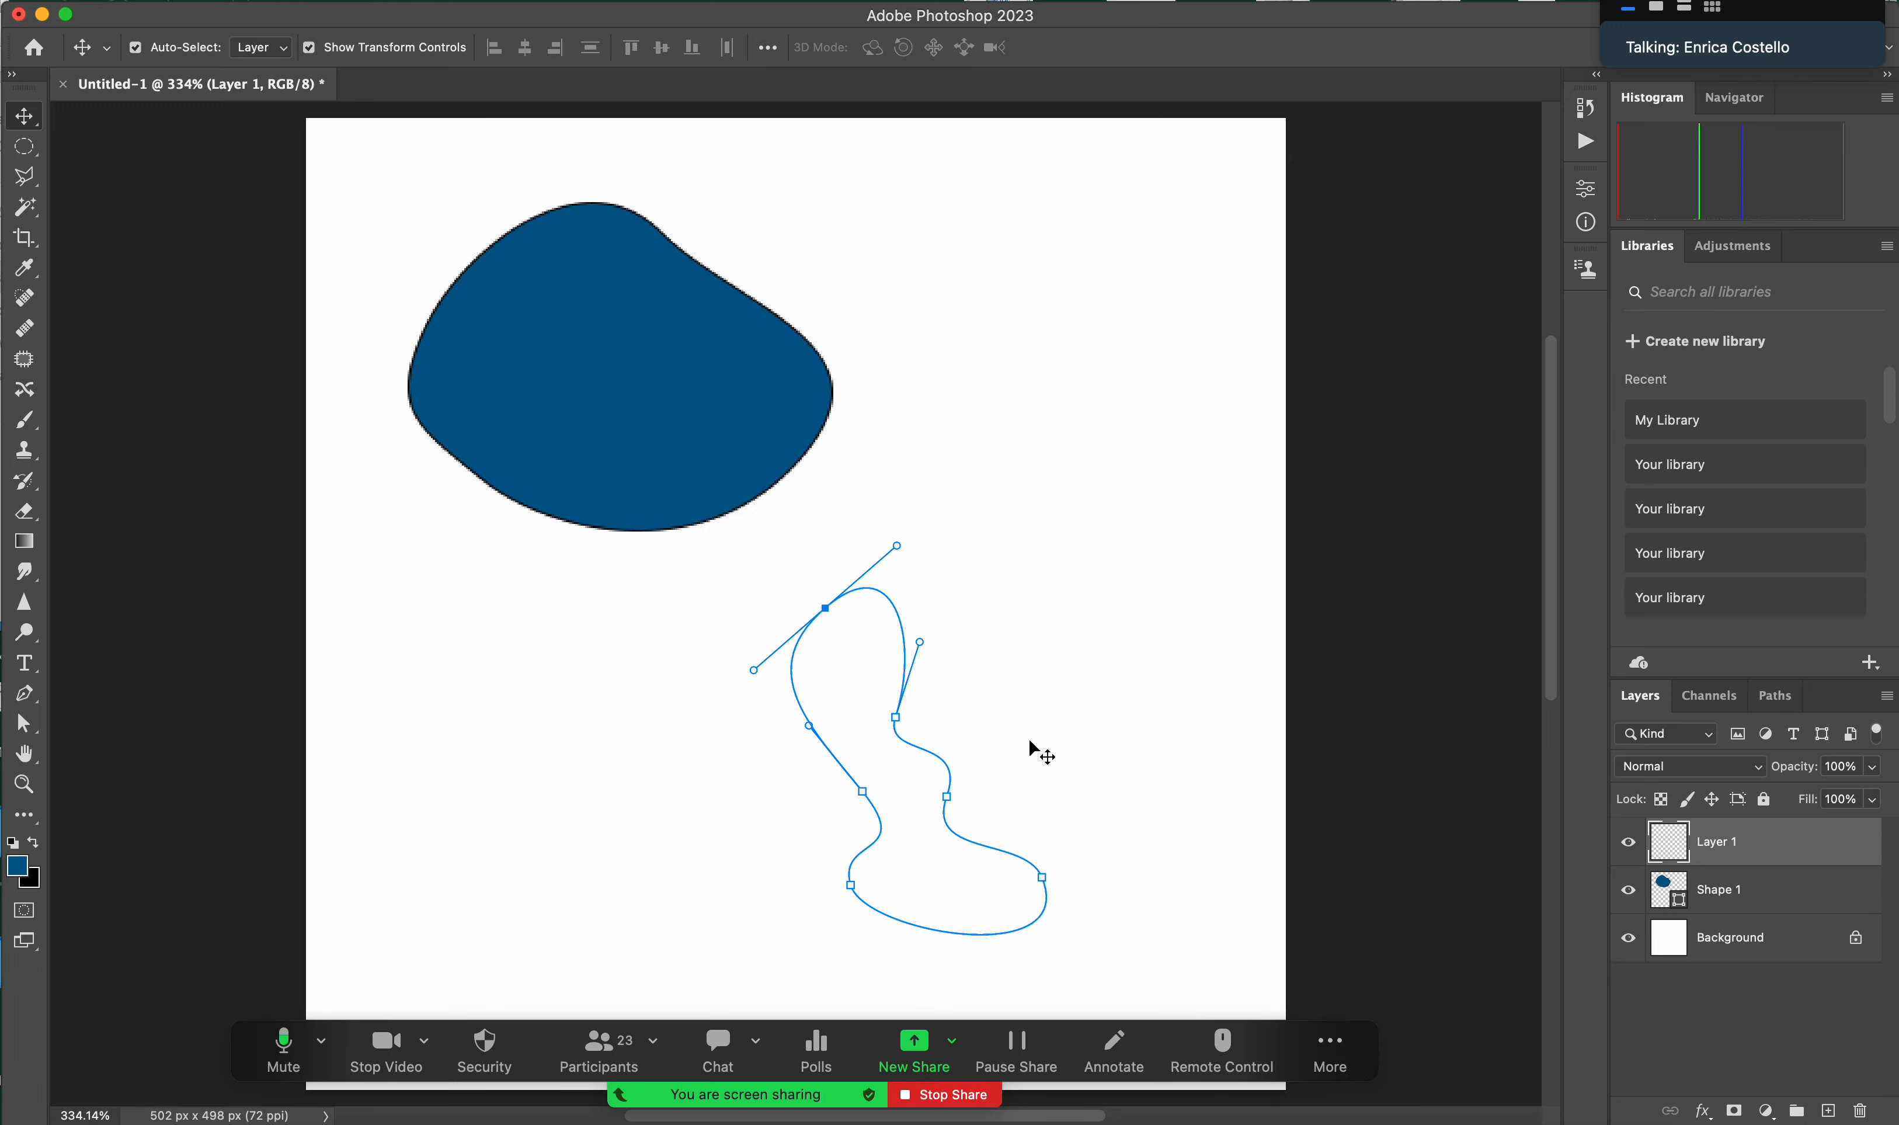
mouse_move(577, 348)
mouse_down()
mouse_move(593, 403)
mouse_move(497, 368)
mouse_move(565, 370)
mouse_up()
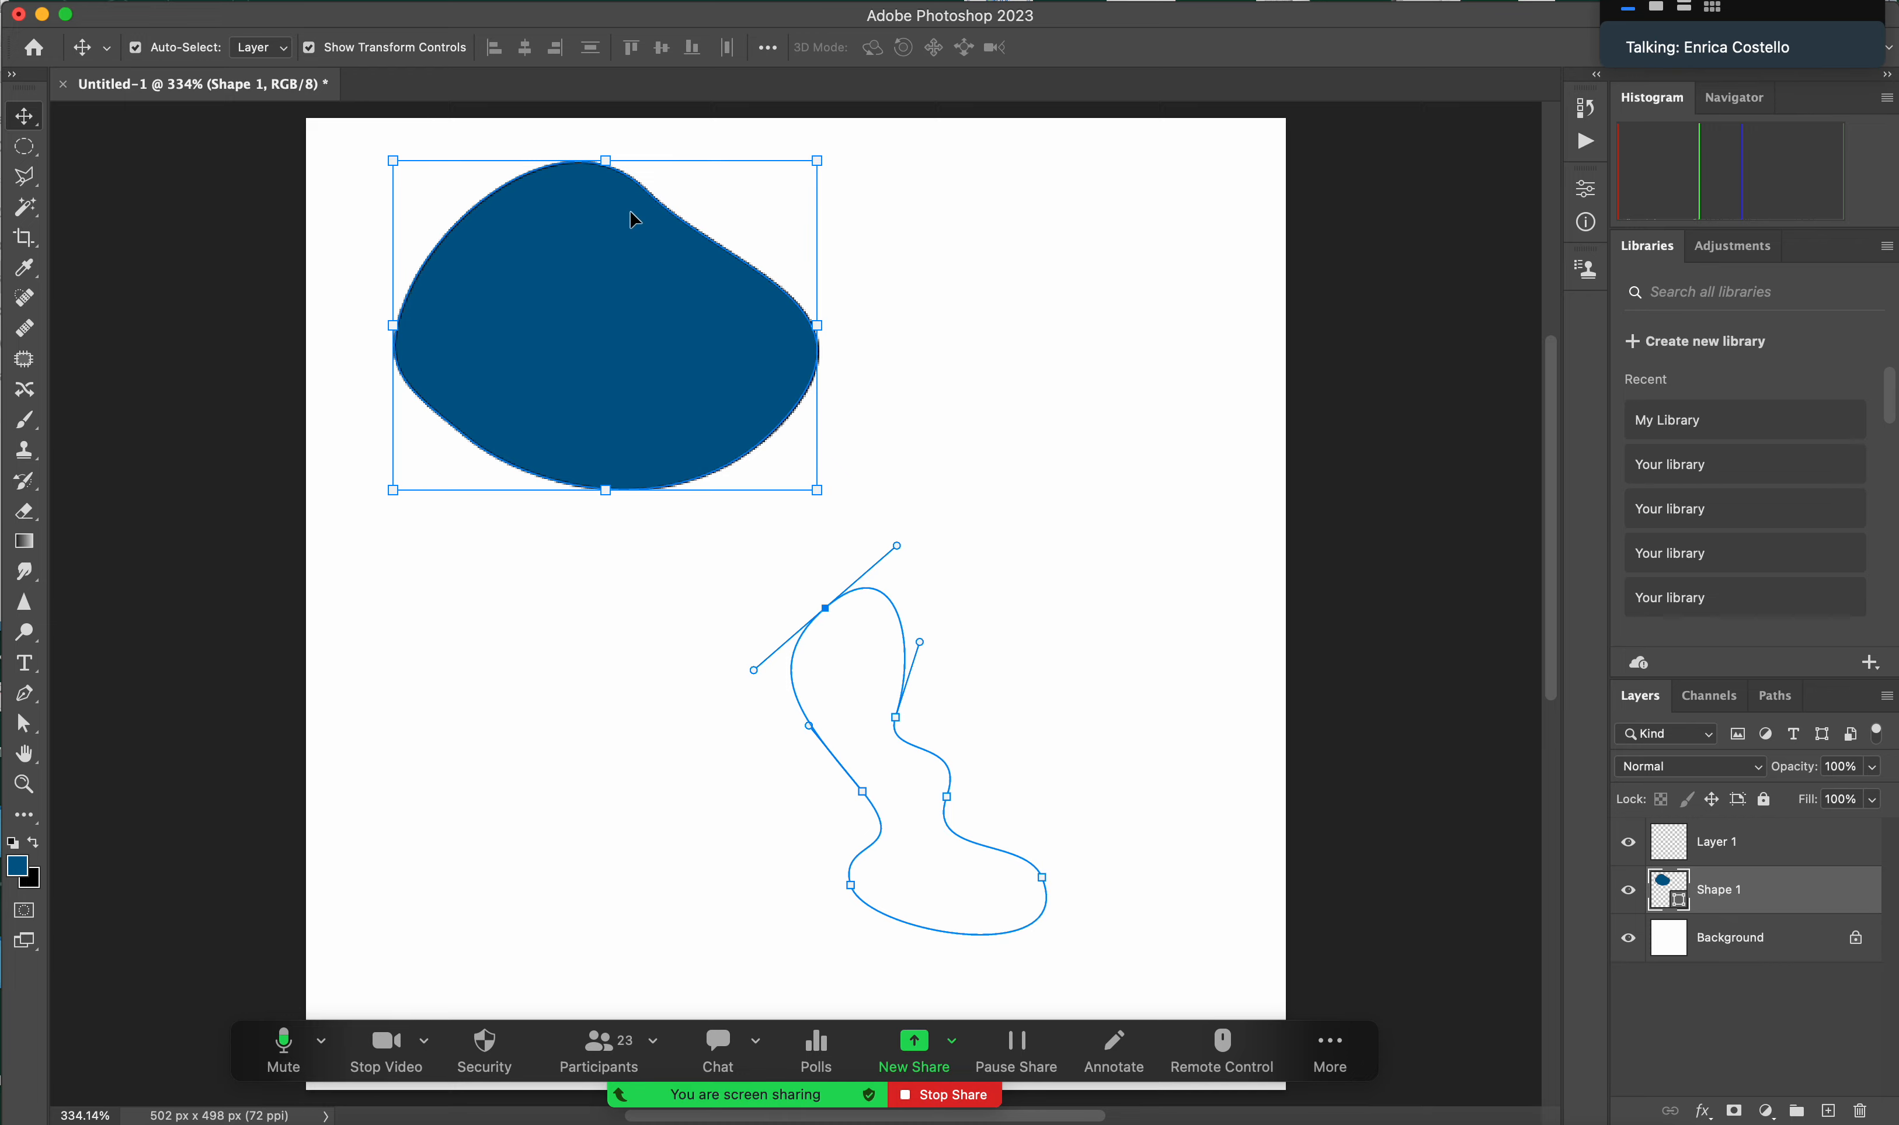
drag(570, 273, 603, 310)
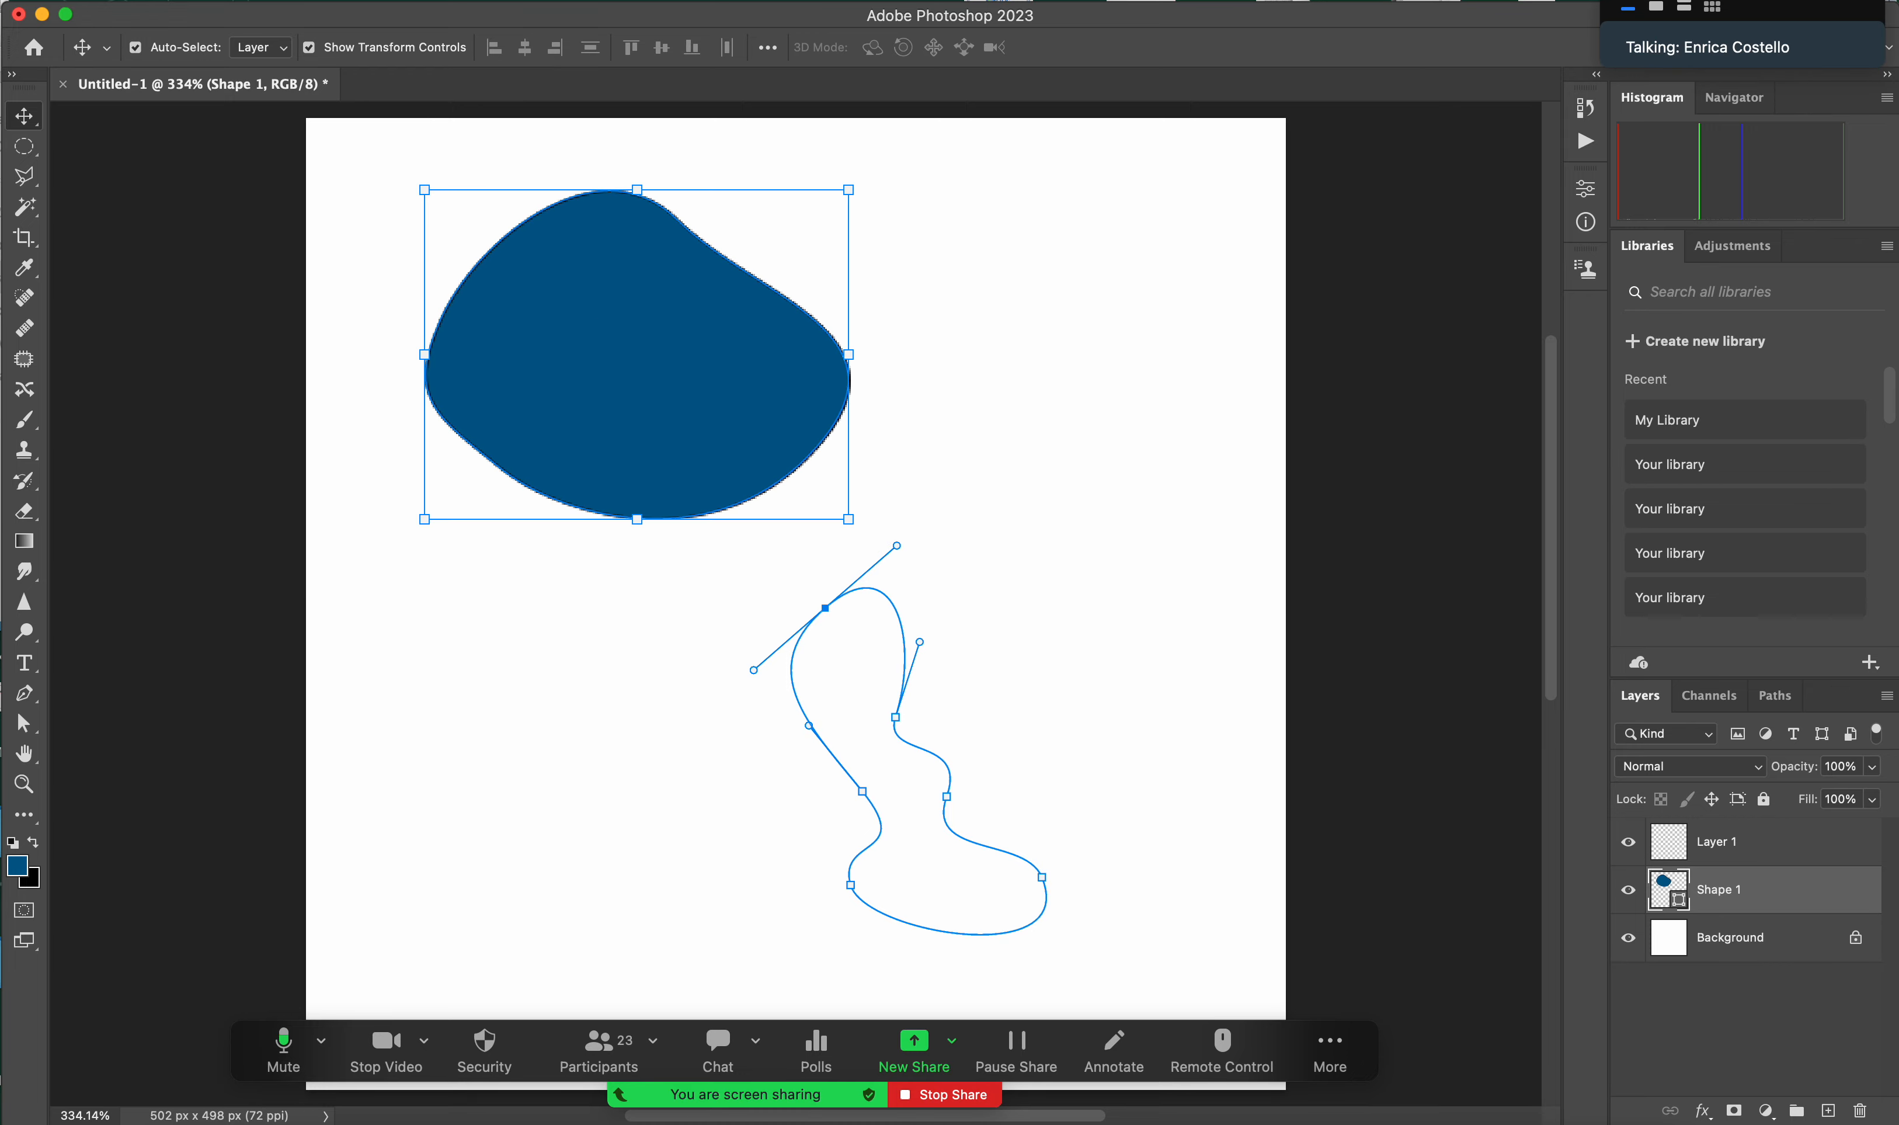
- Quick-export the document as Untitled-1.png into the week6_demo folder on the Desktop
click(84, 1)
mouse_move(219, 285)
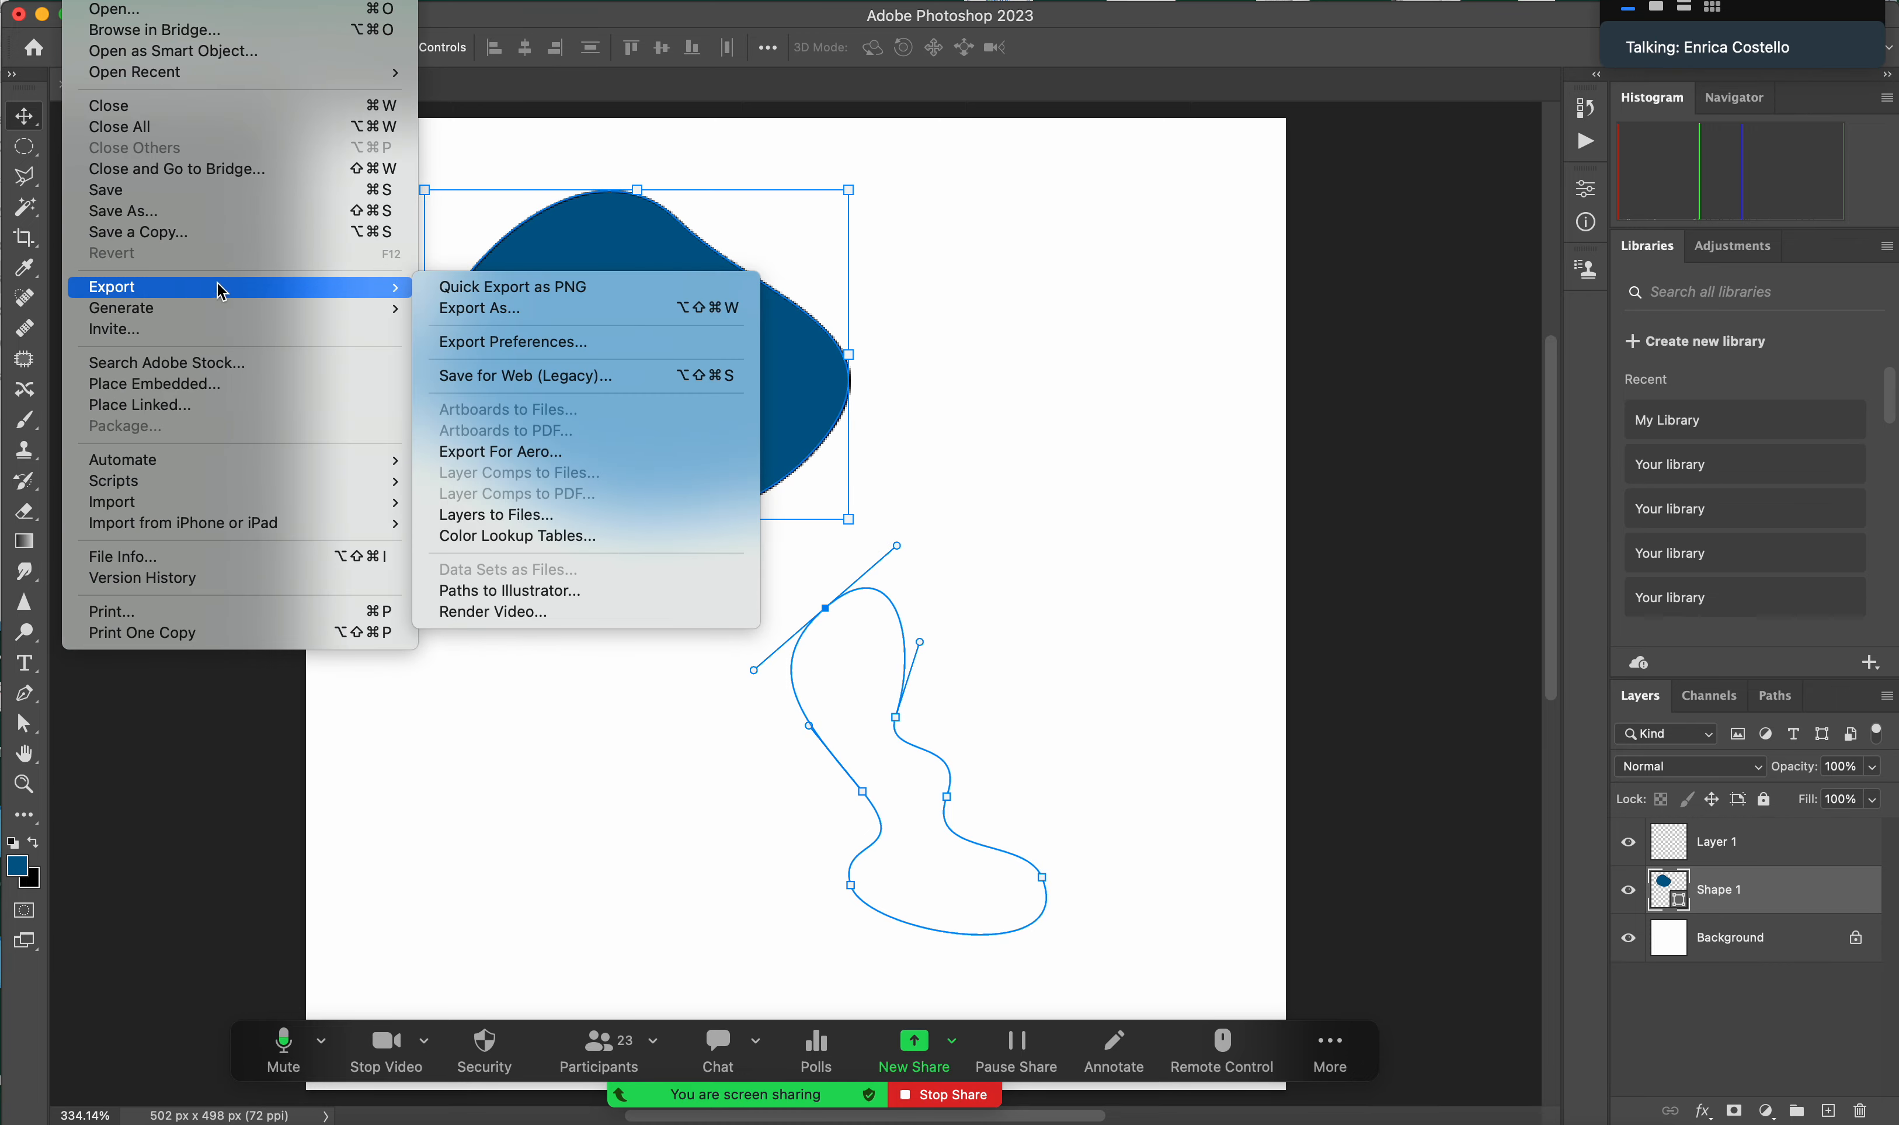
click(509, 292)
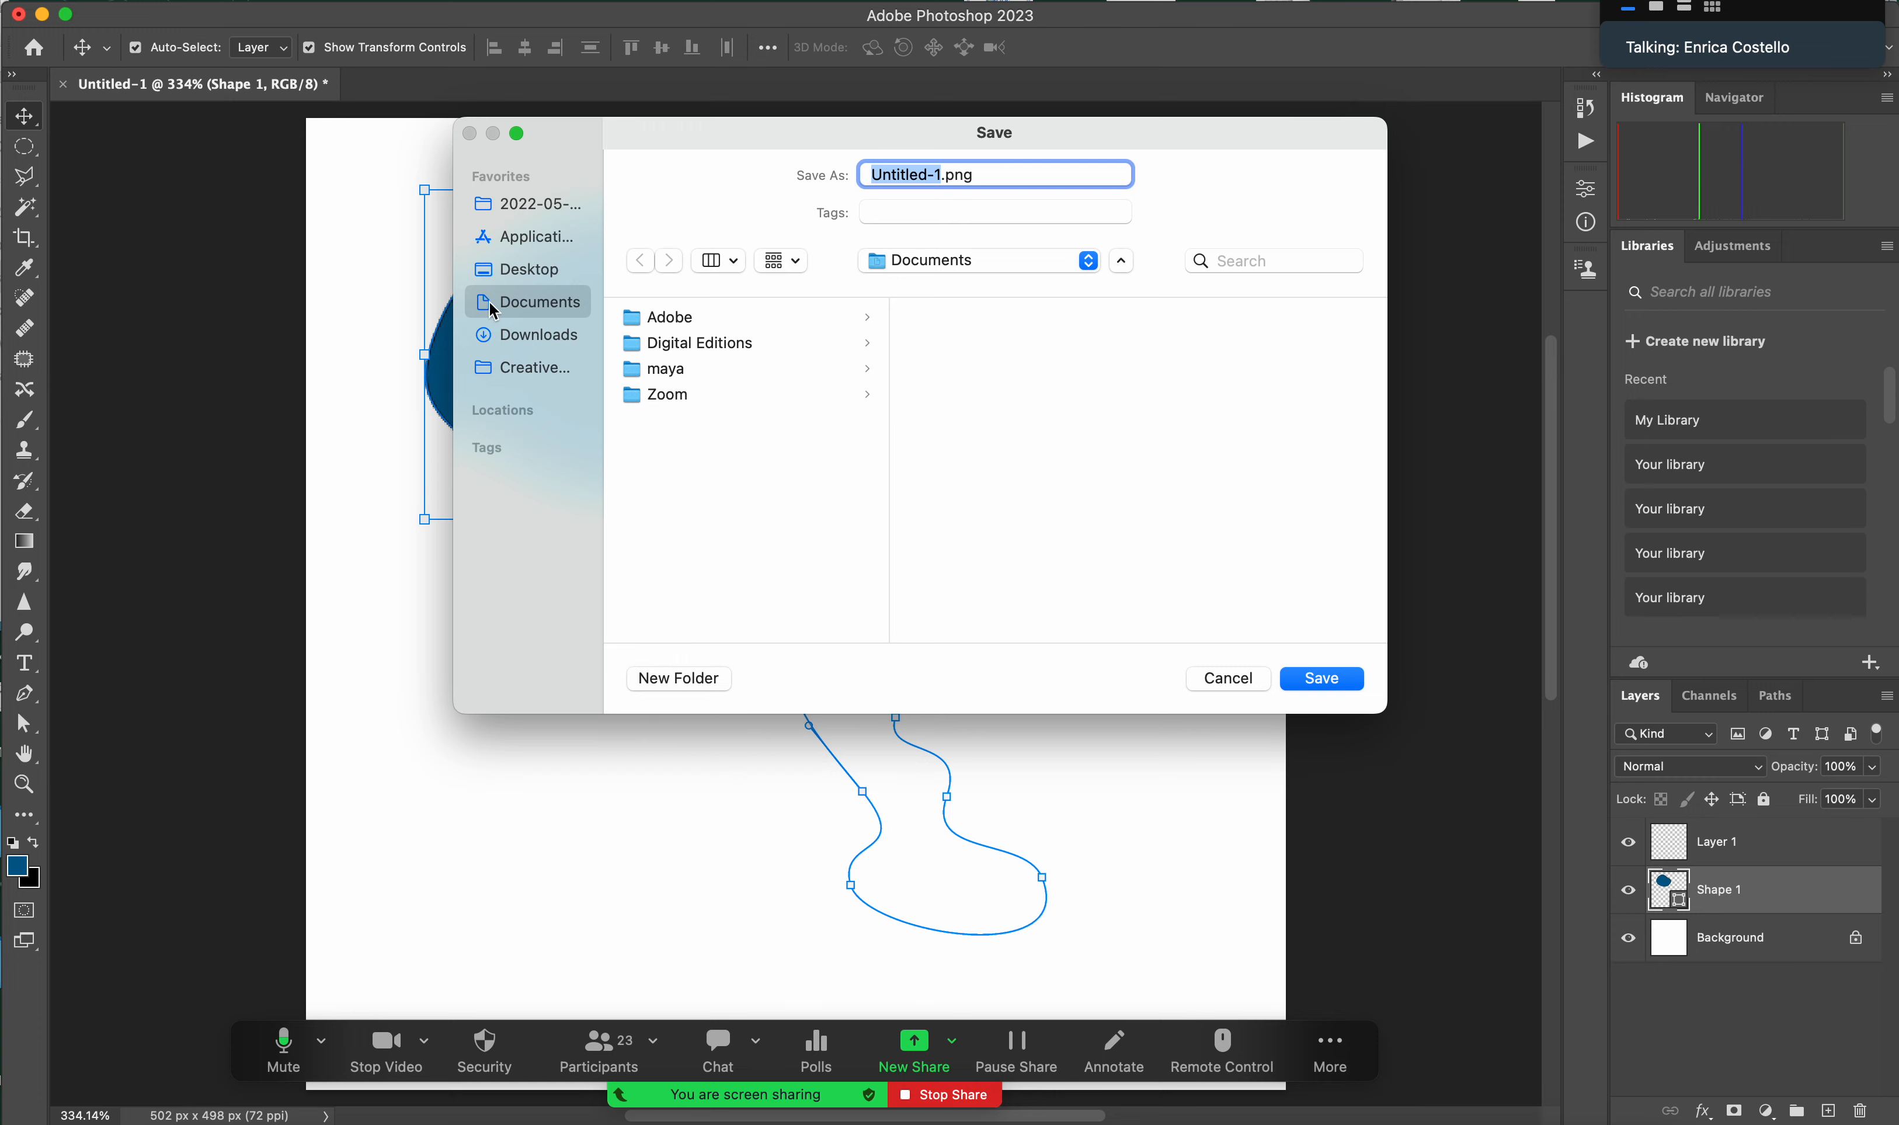
click(510, 271)
scroll(698, 509, down, 20)
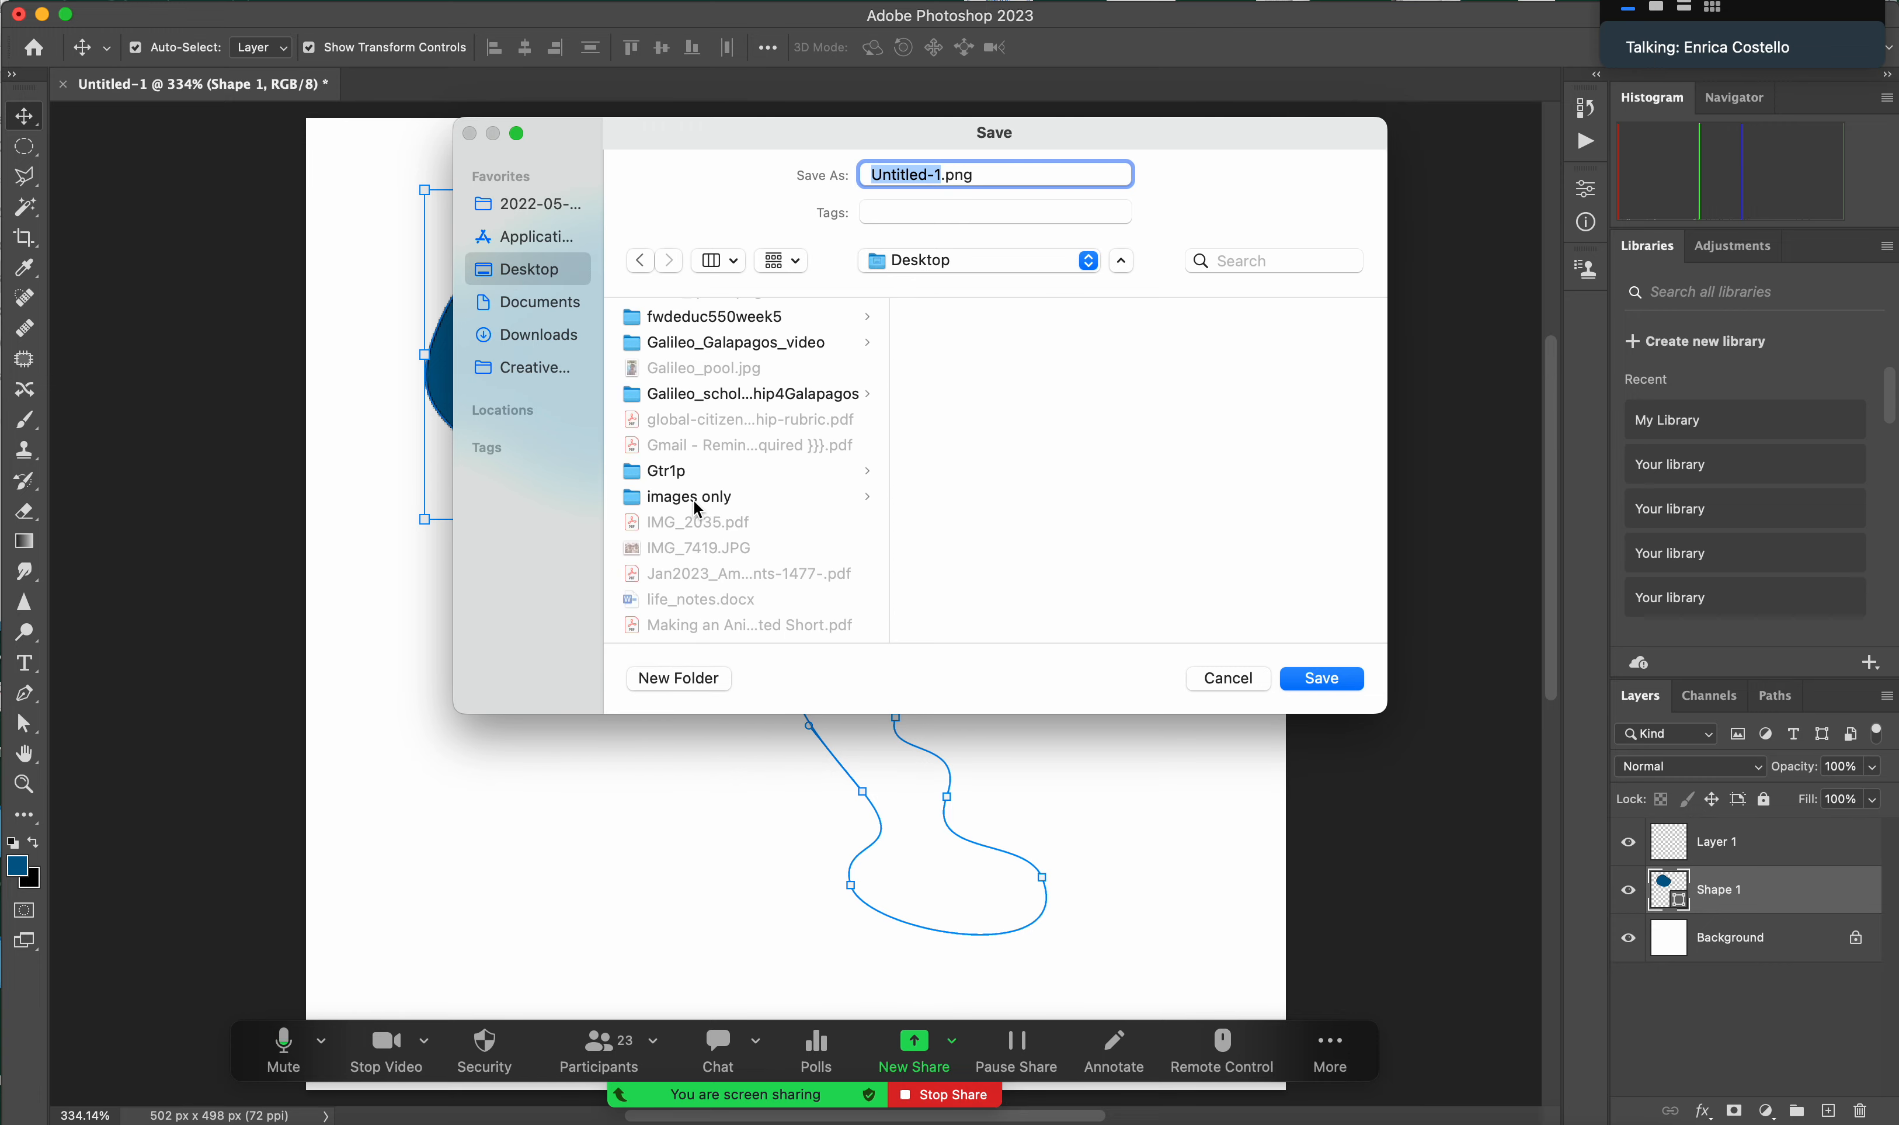
scroll(697, 509, down, 15)
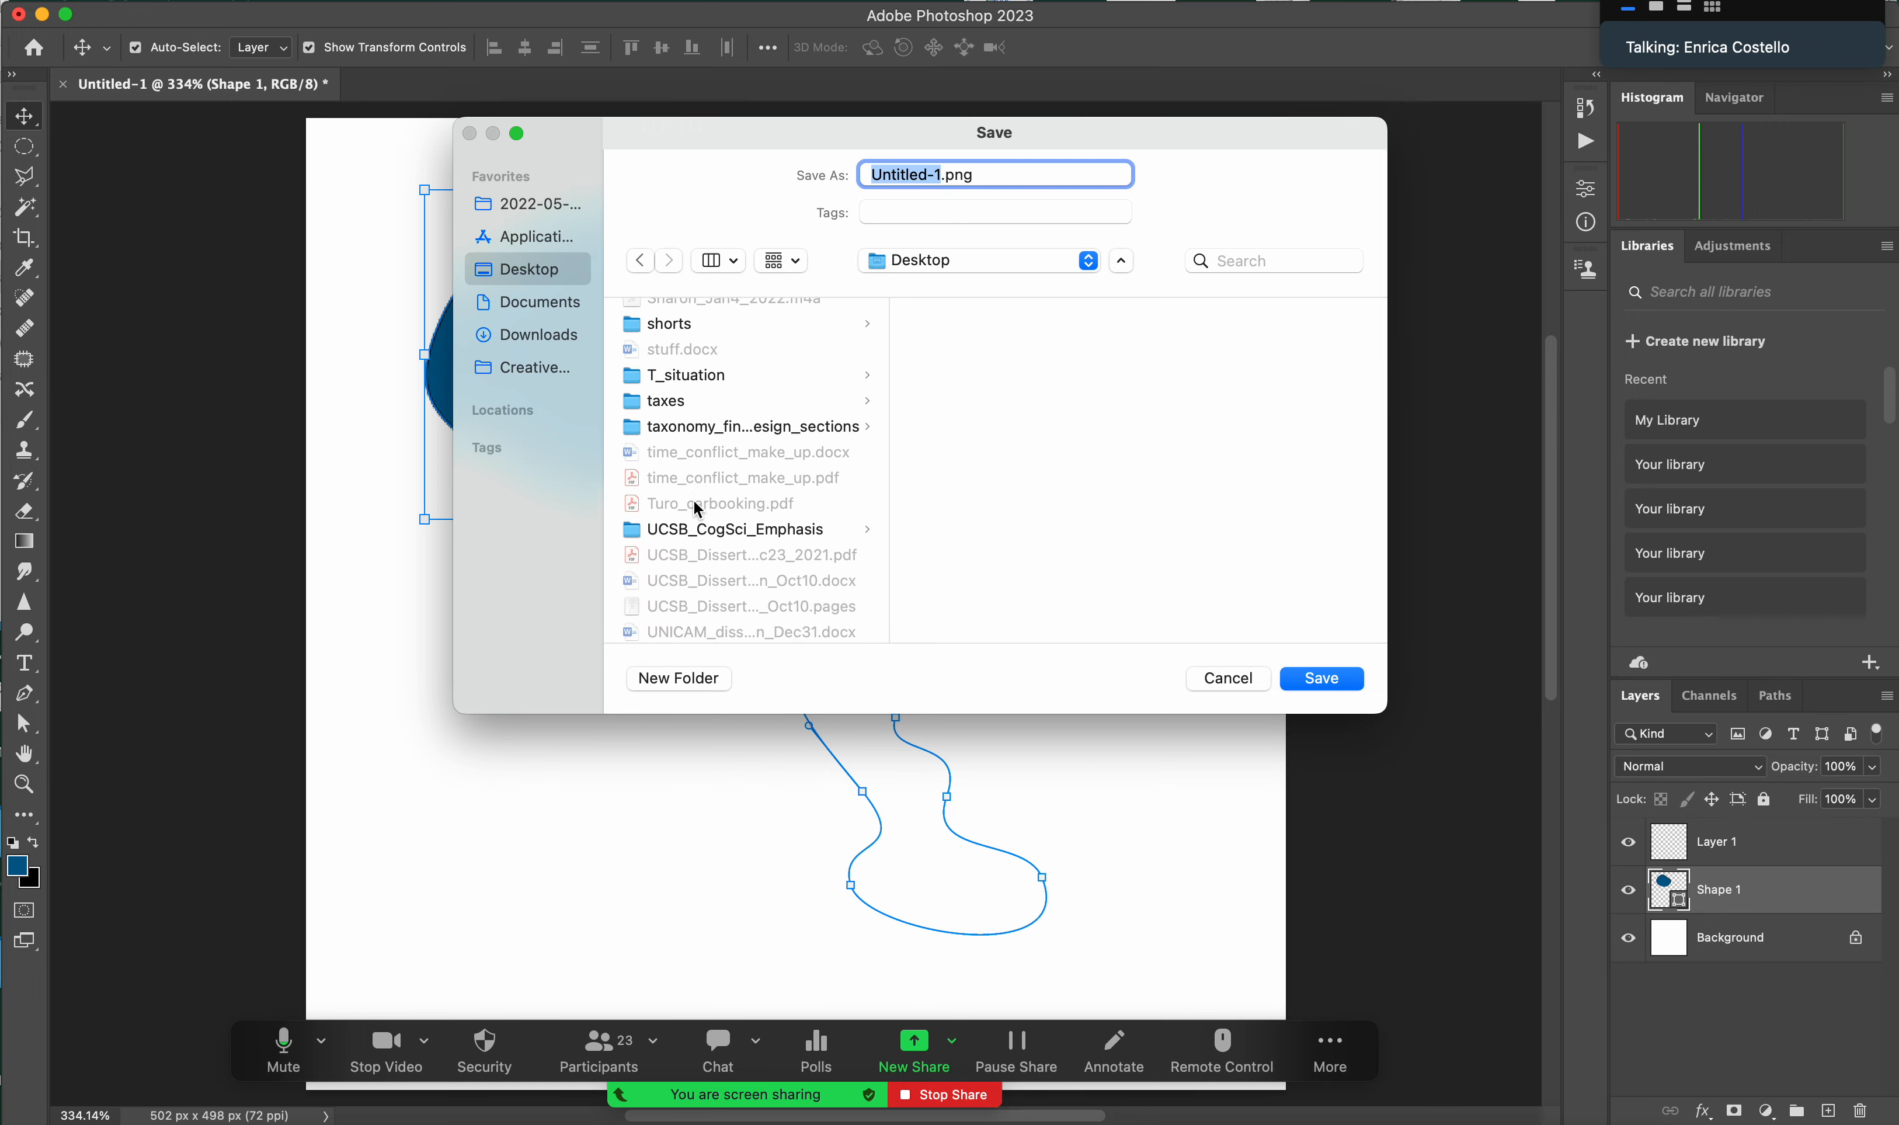
click(702, 540)
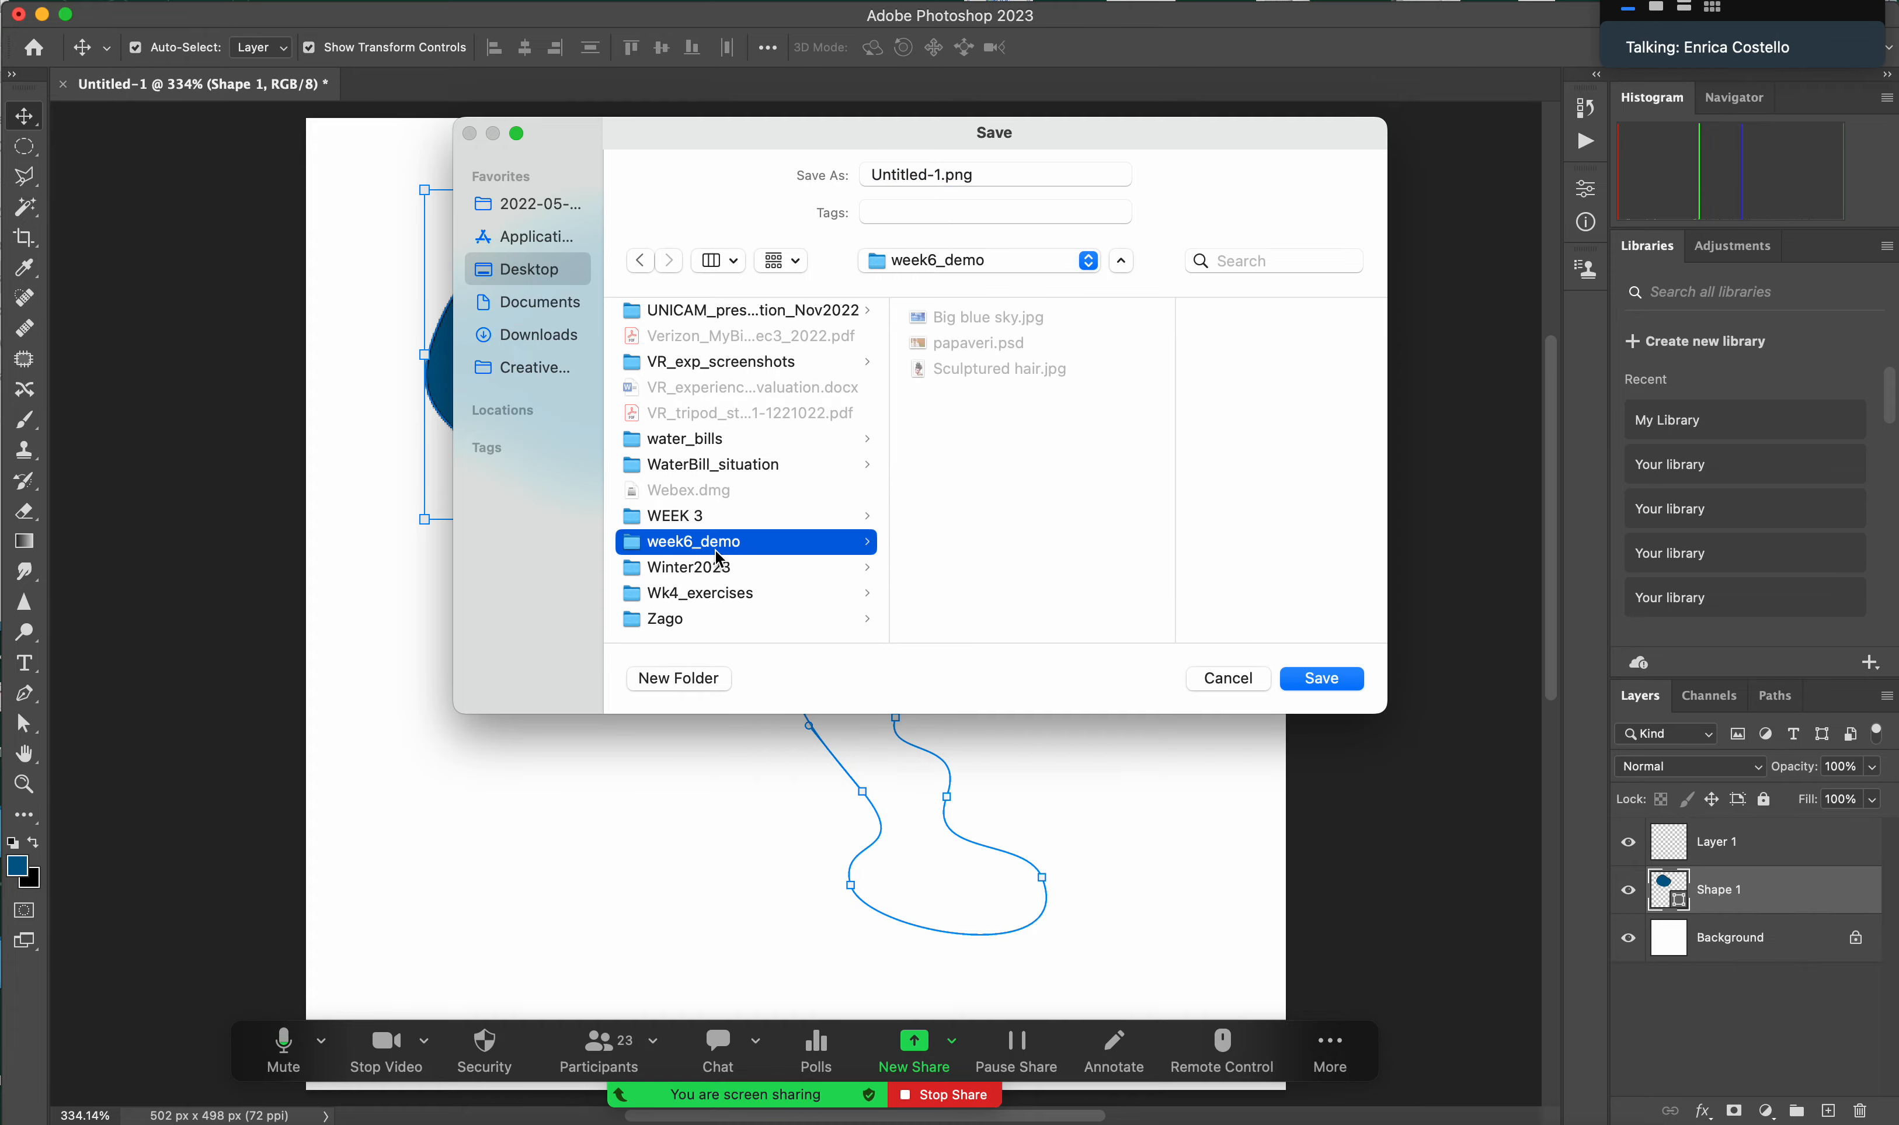
click(1320, 678)
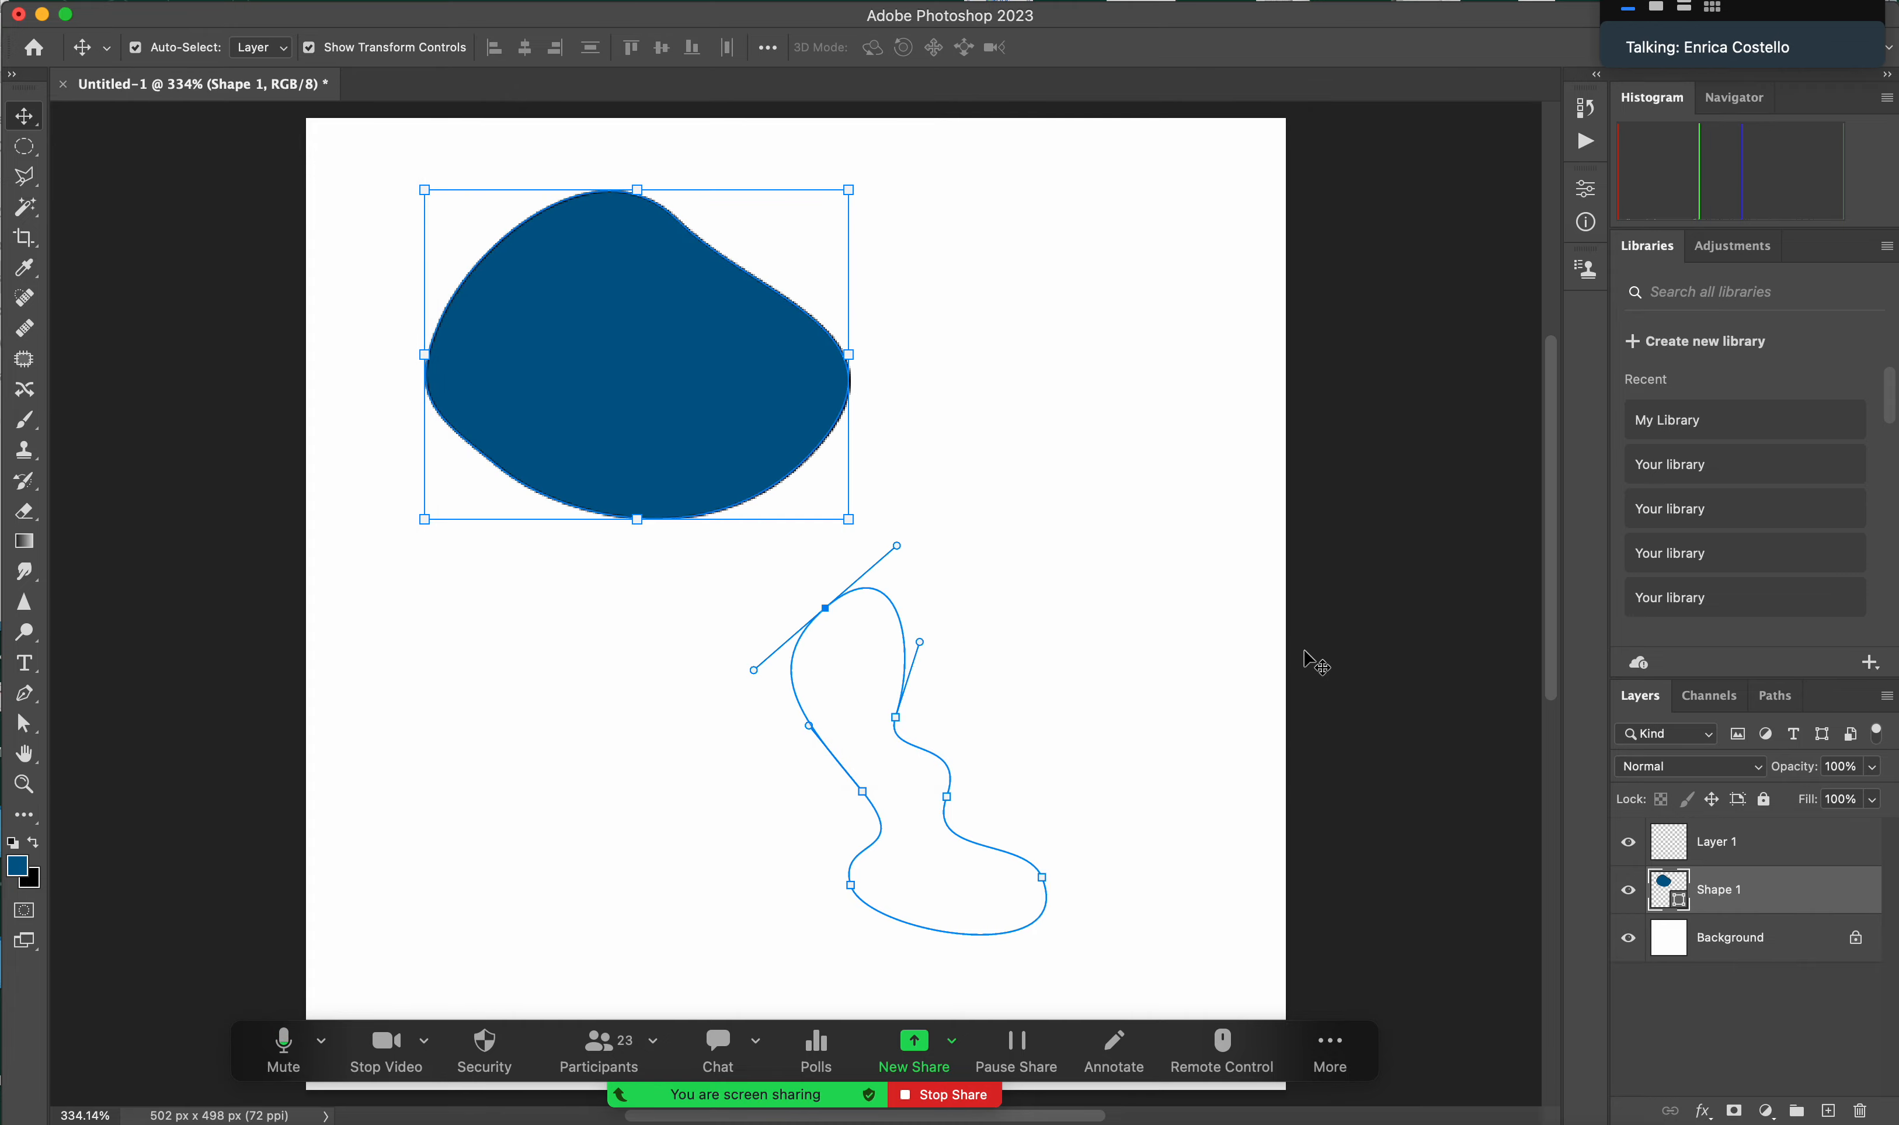
- Preview the exported Untitled-1.png in the week6_demo folder in Finder and return to Photoshop
click(43, 15)
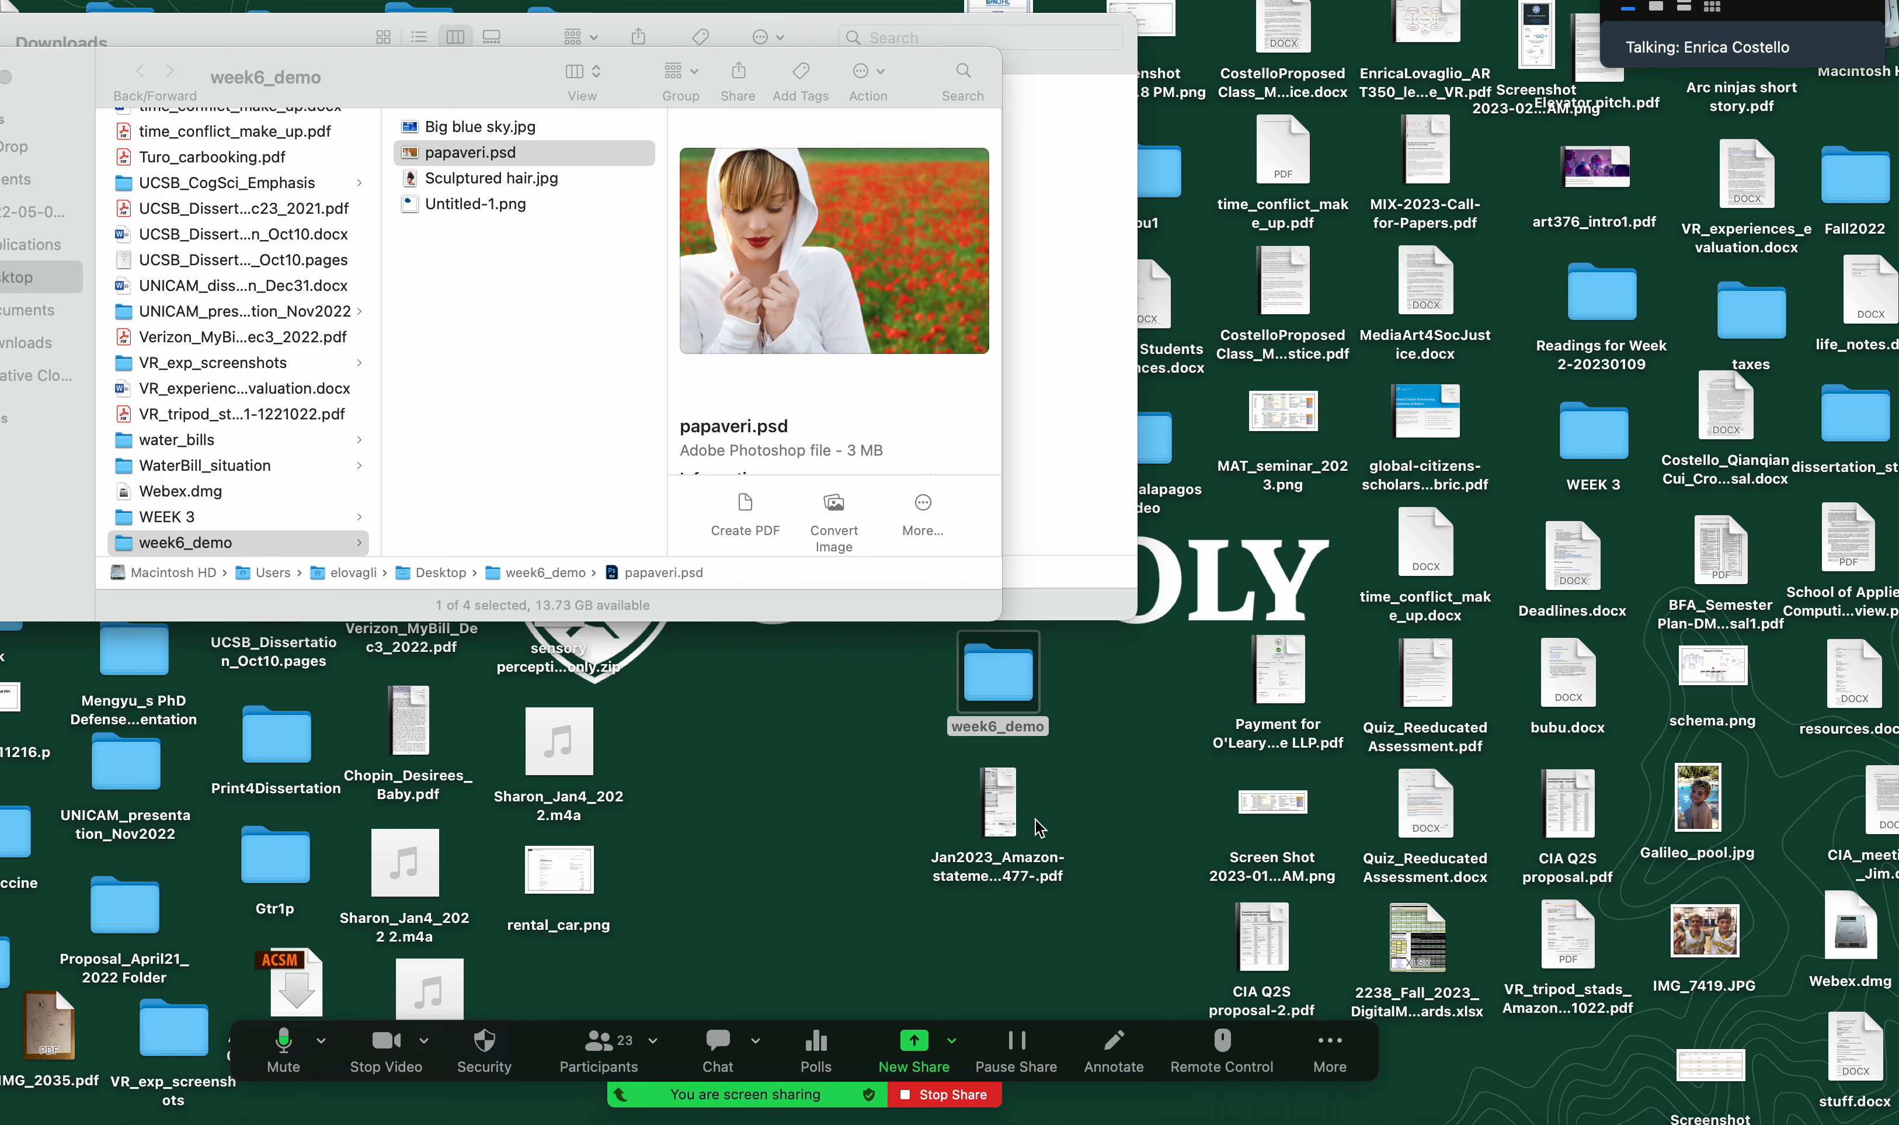
click(1001, 692)
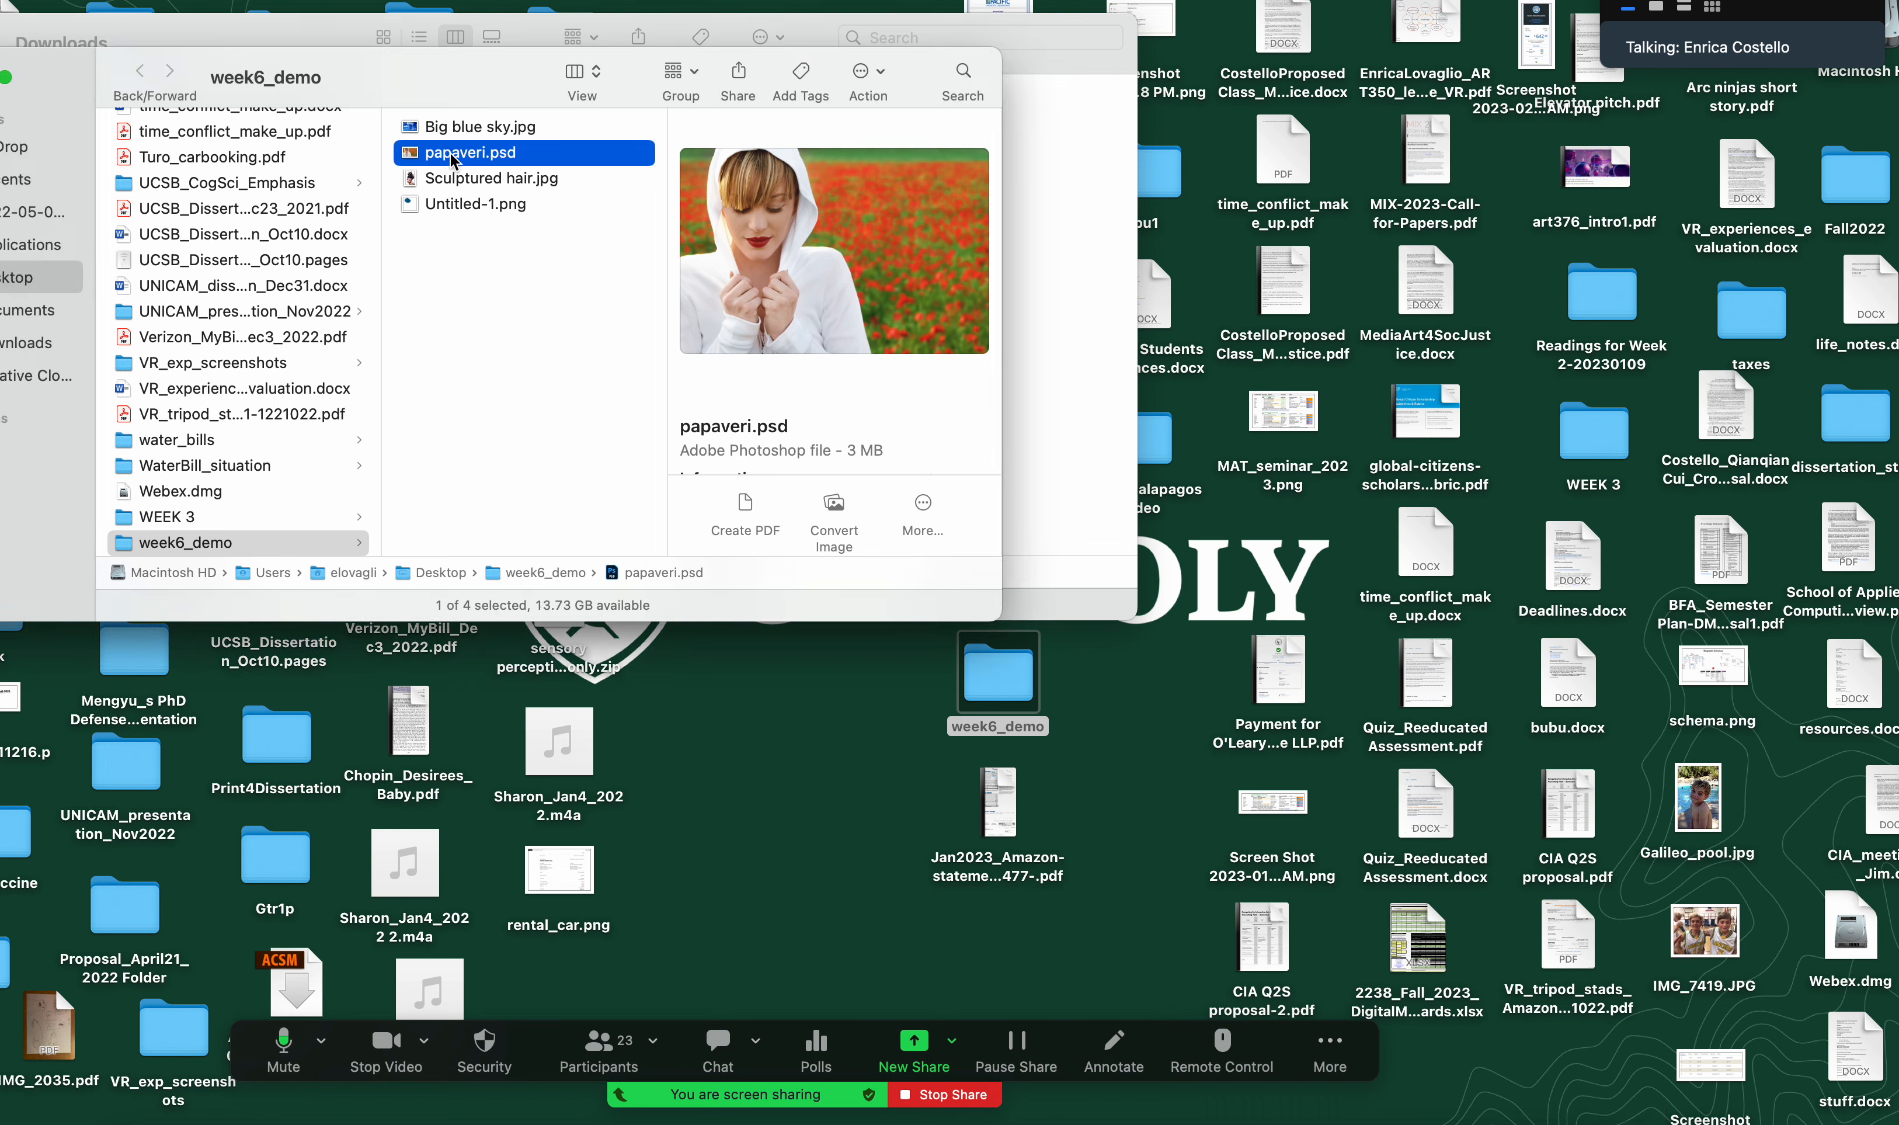
click(410, 205)
key(space)
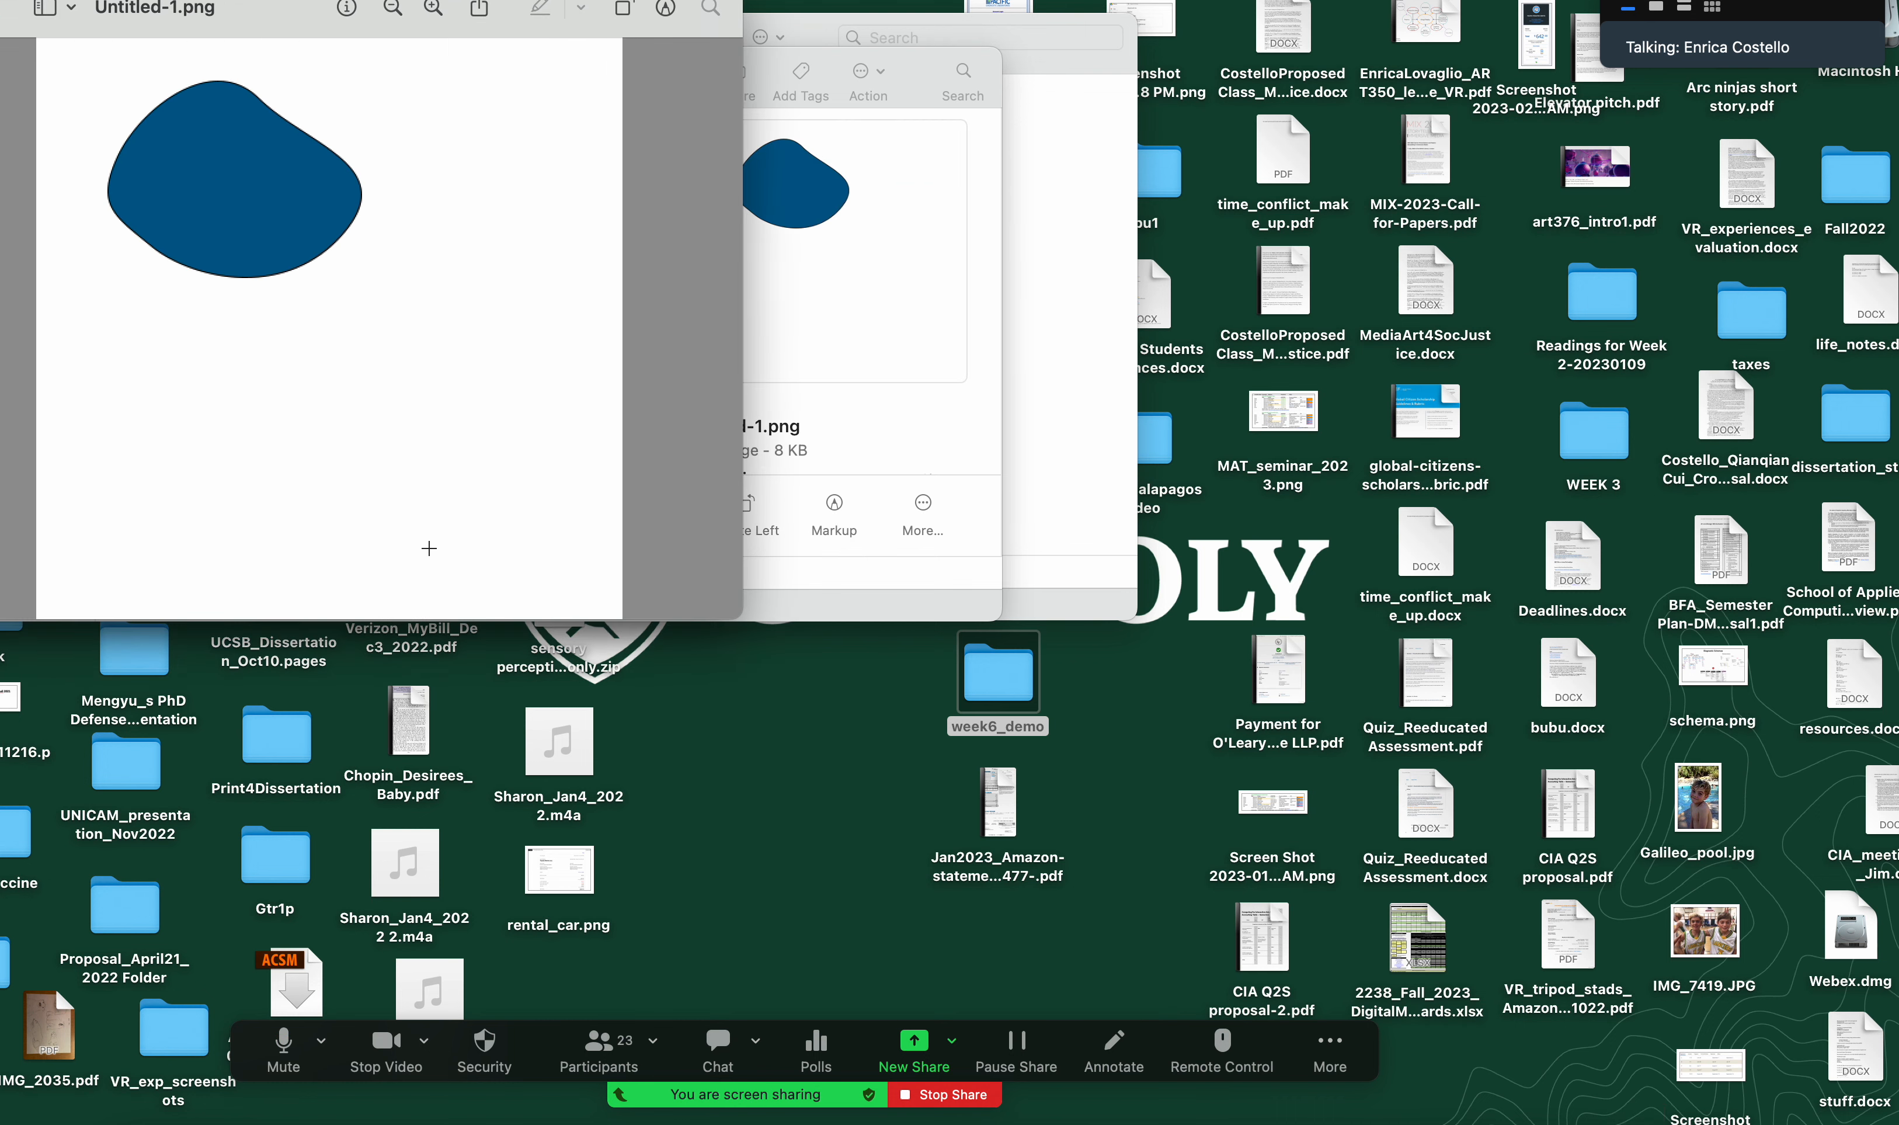
click(1248, 1123)
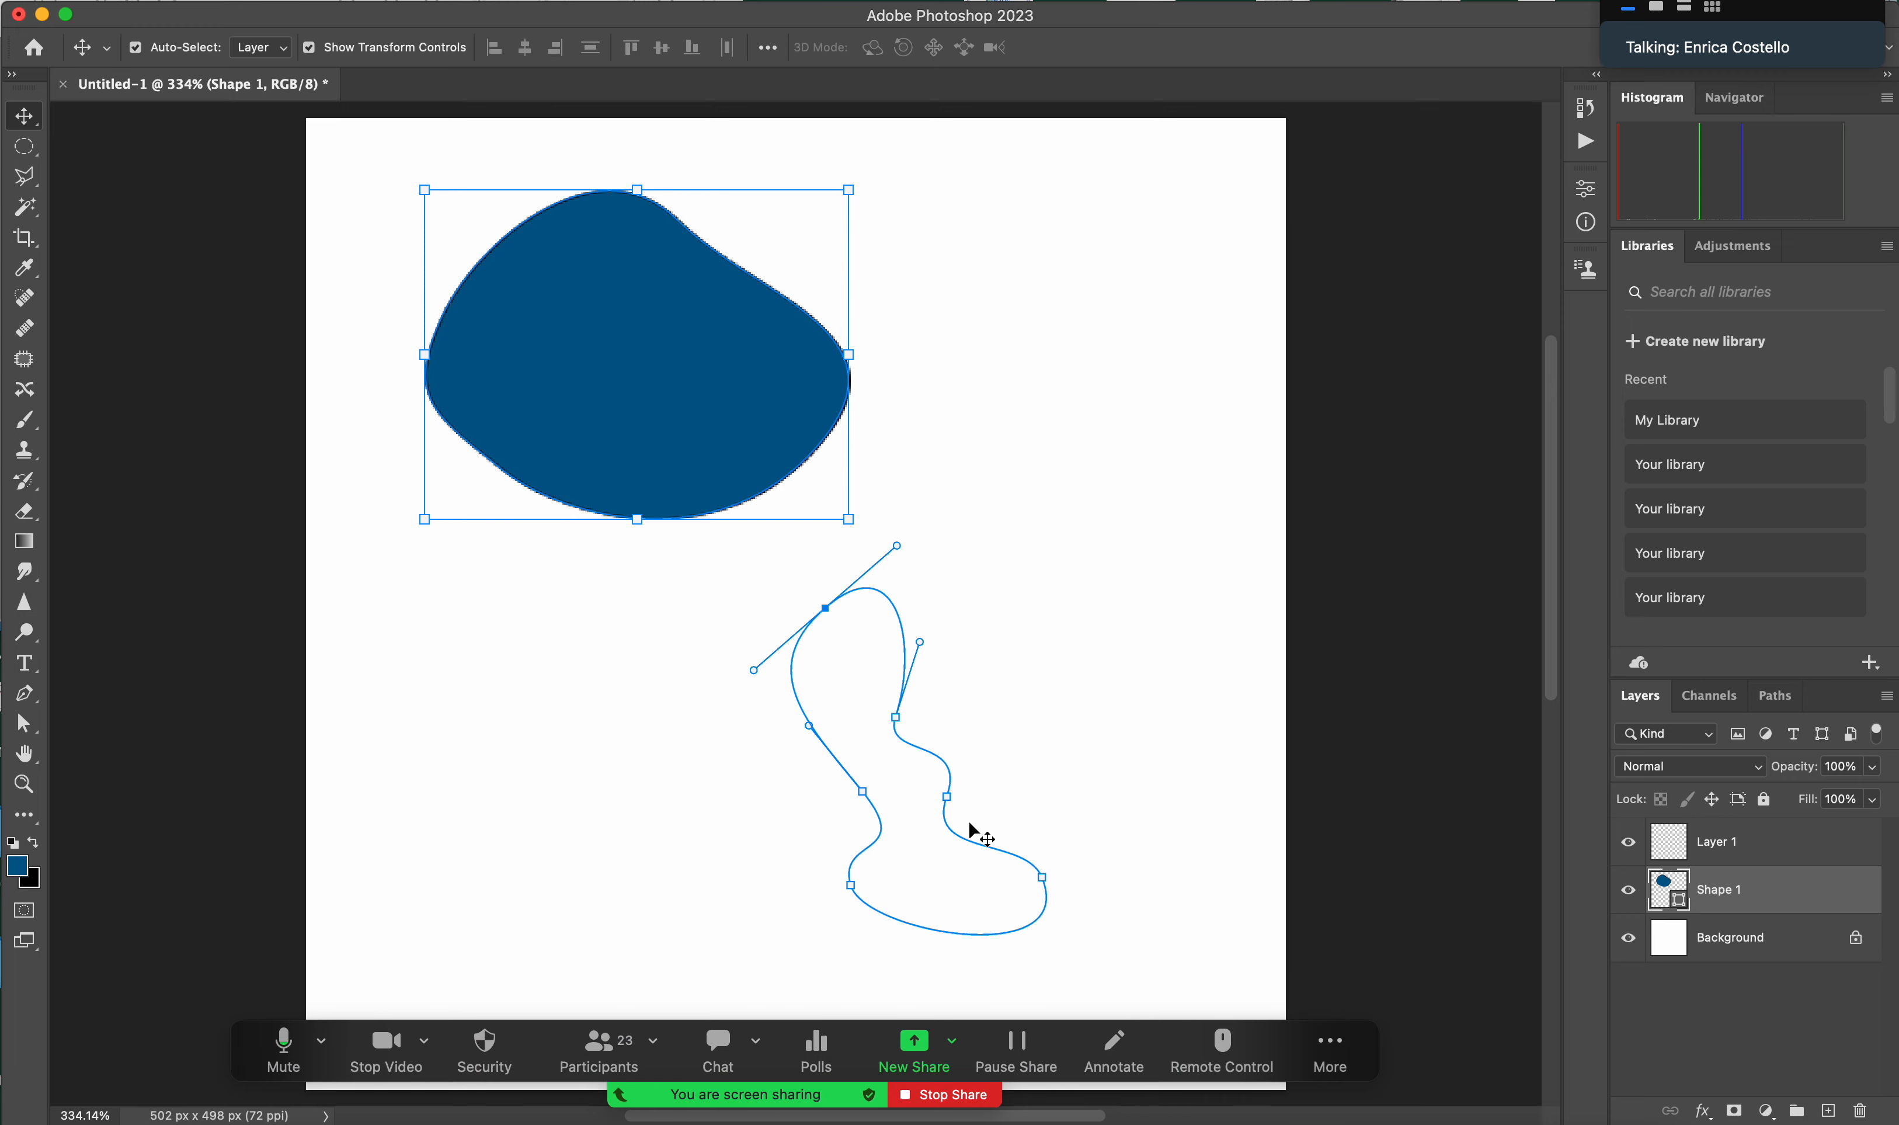
- Make an upright elliptical selection in the empty canvas area right of the shapes and deselect it
click(24, 150)
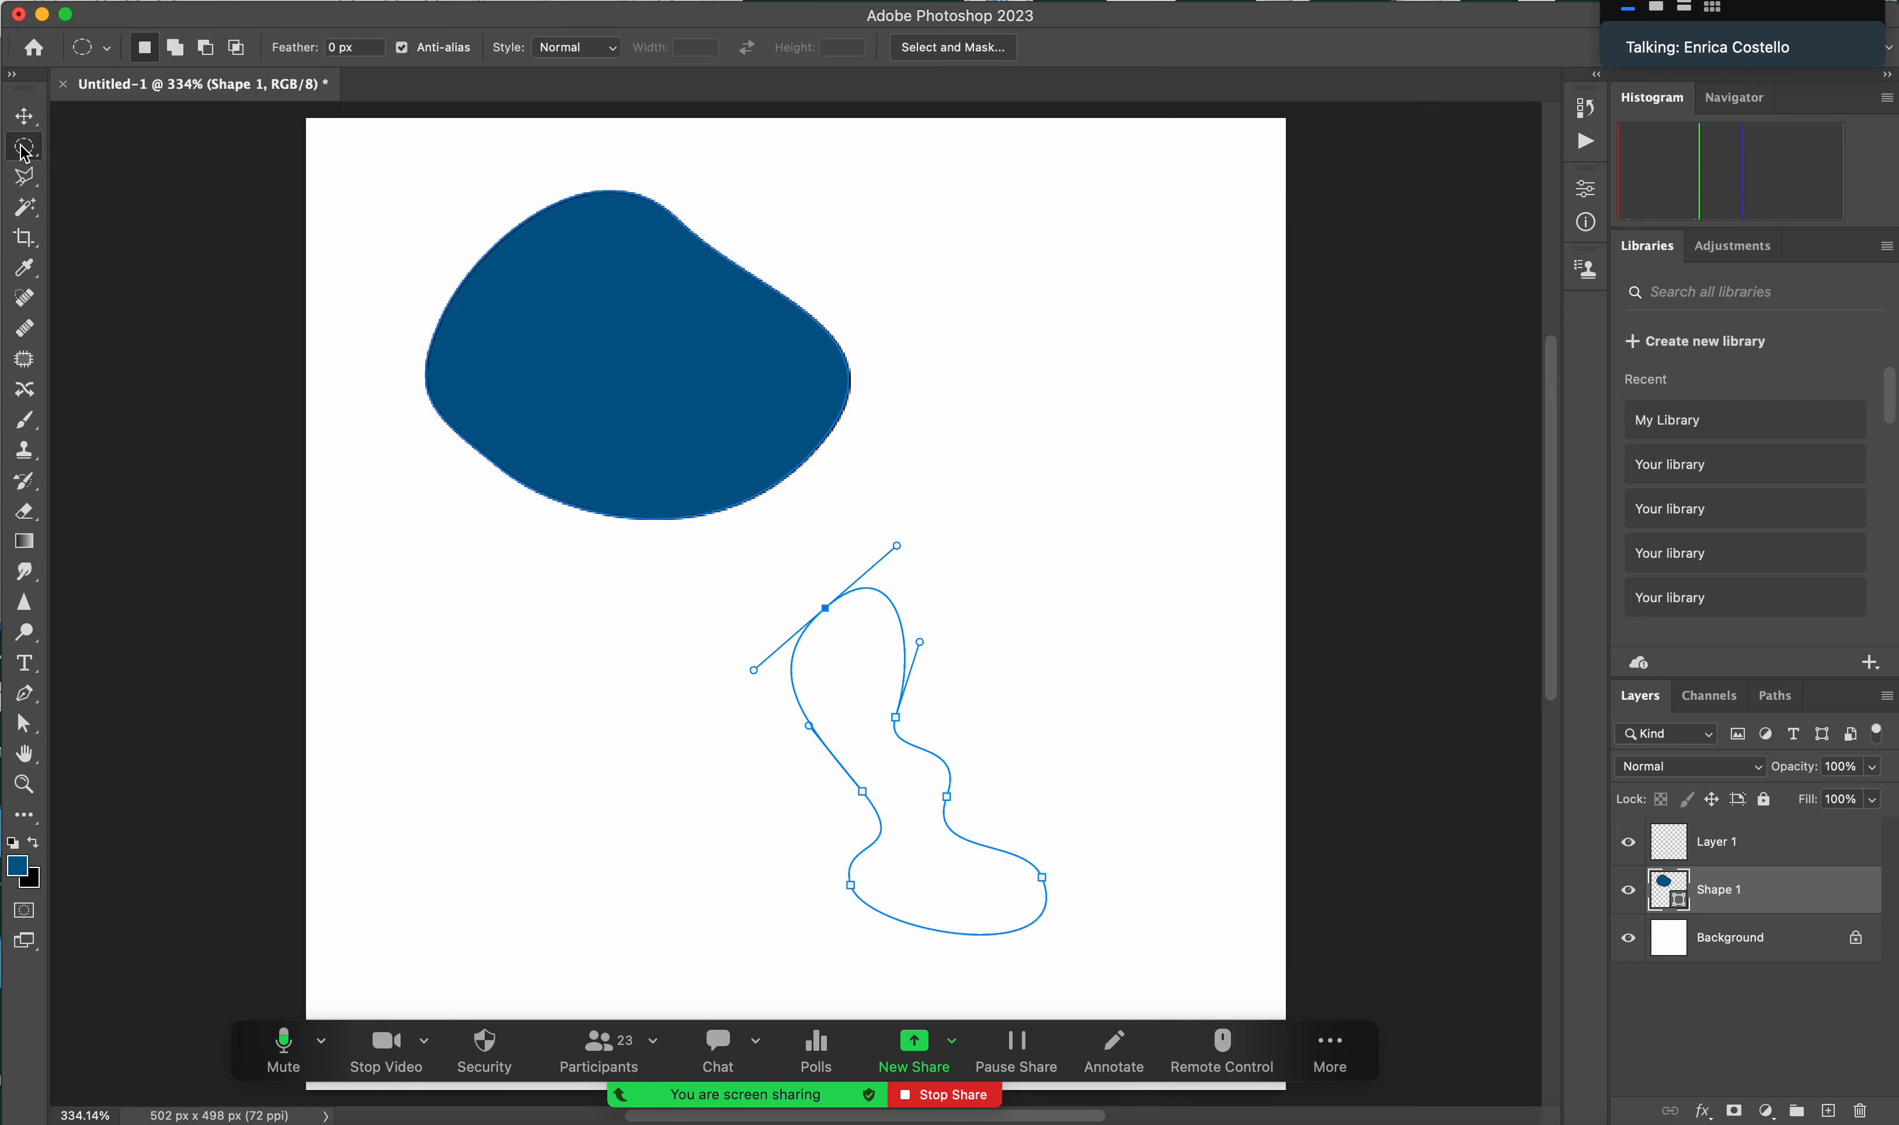
drag(1053, 398, 1222, 642)
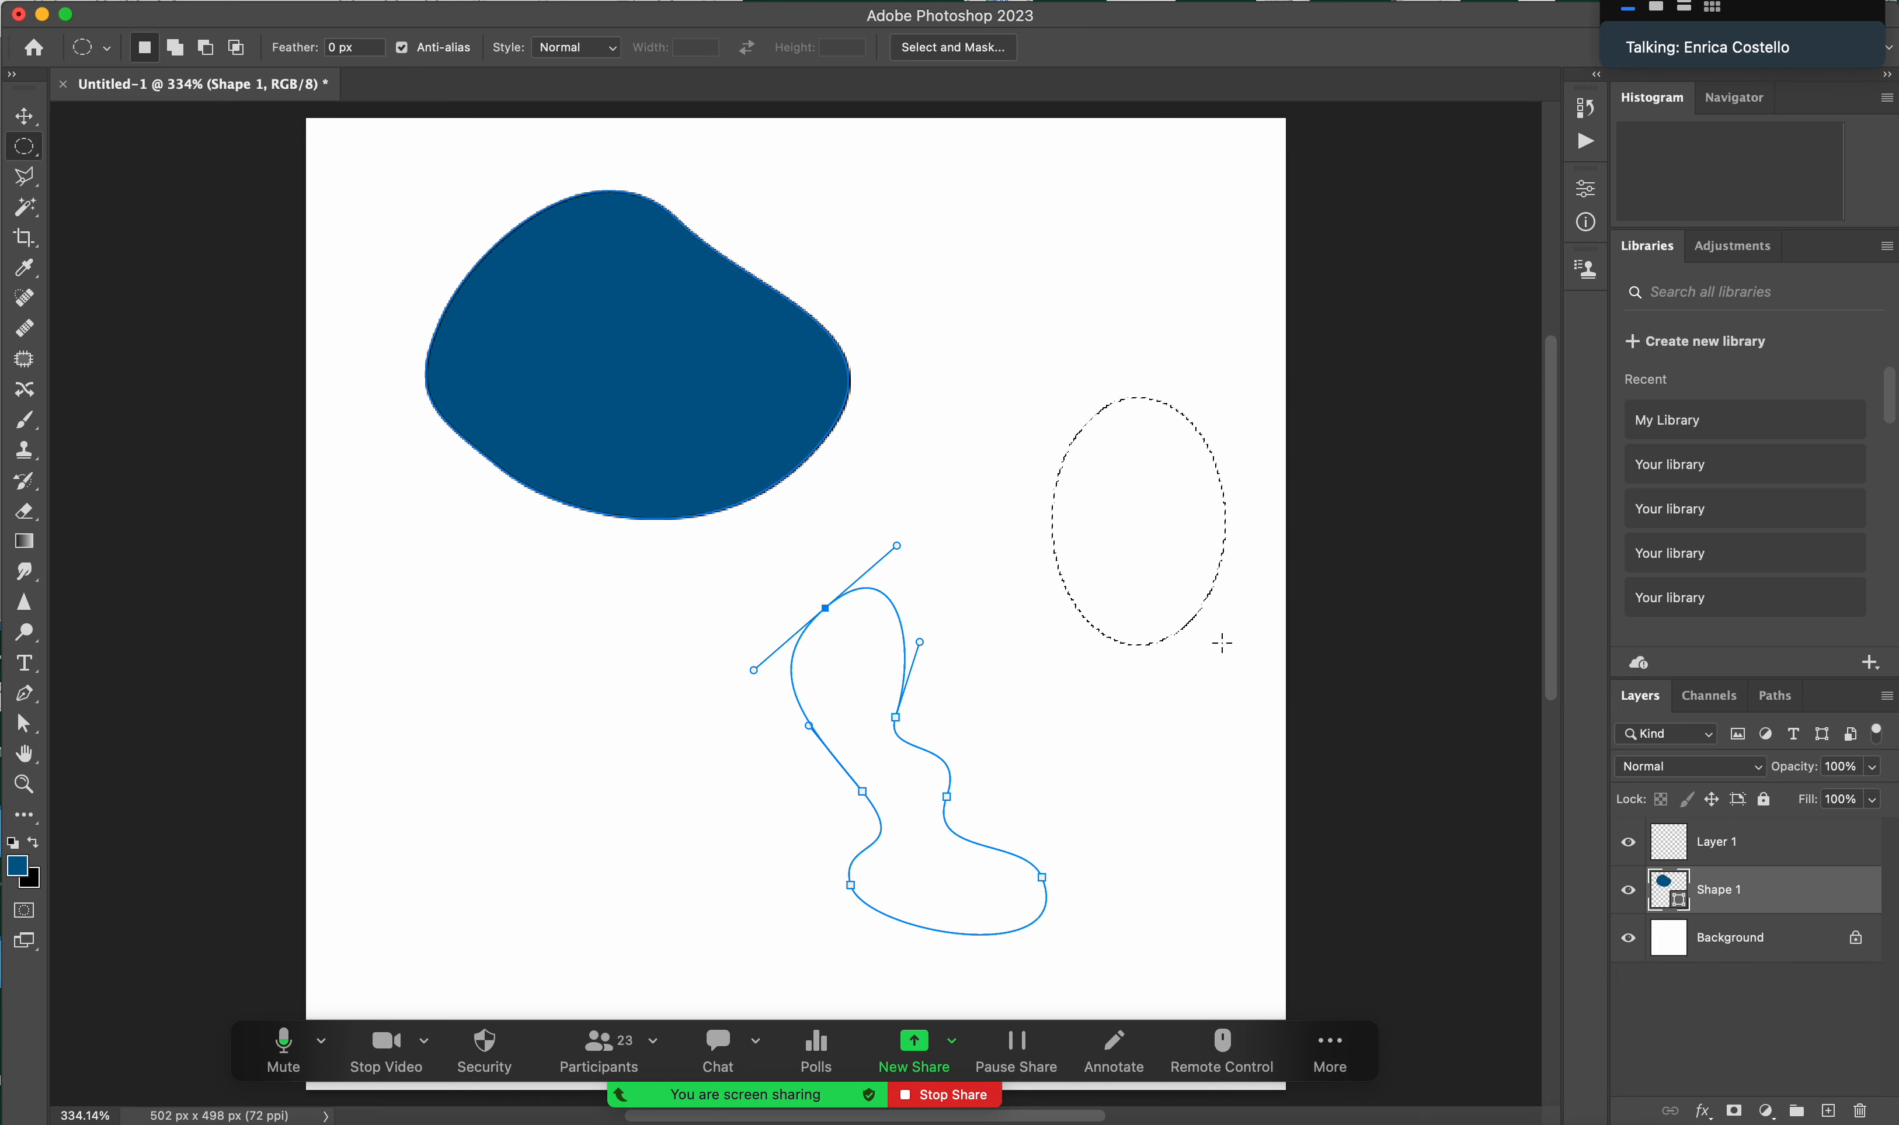
click(1224, 646)
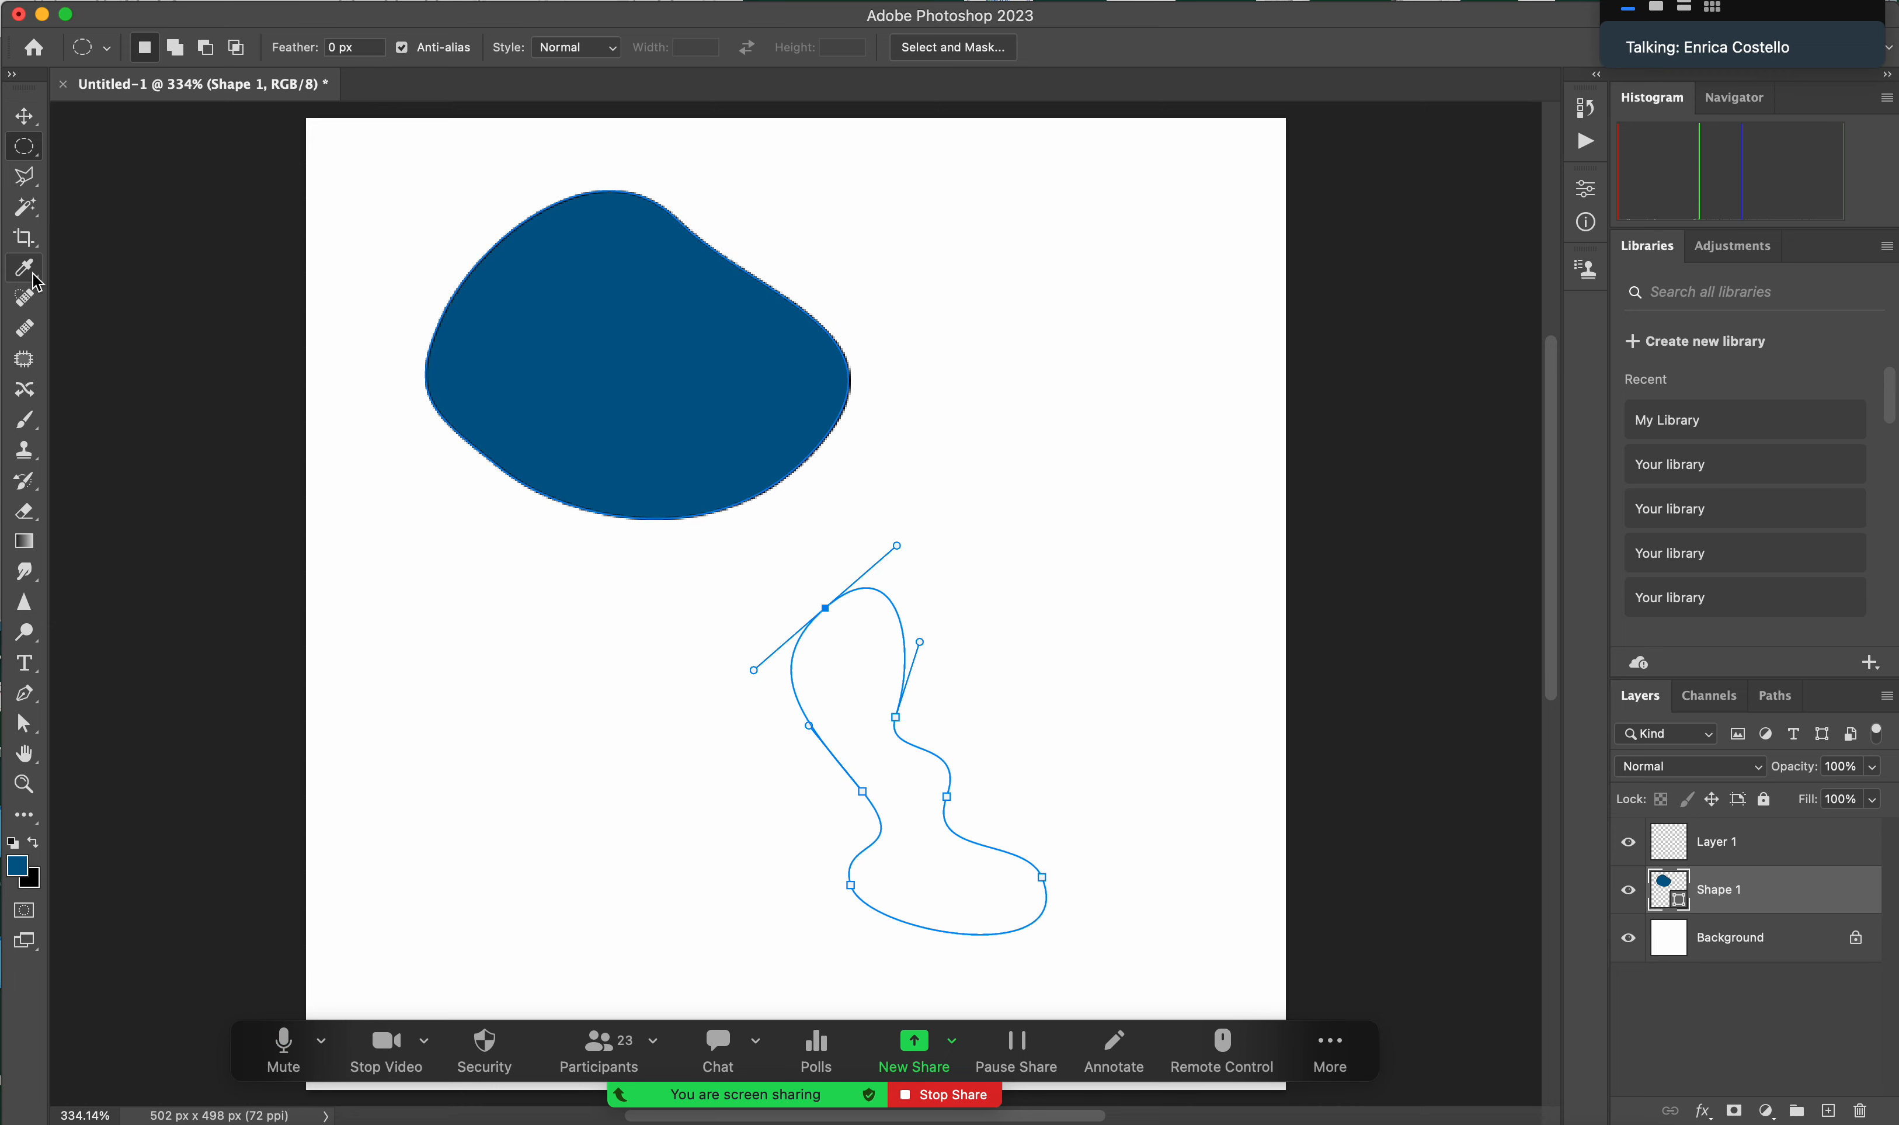
- Convert the Work Path into a new anti-aliased selection with a feather radius of 0 pixels
click(1776, 696)
click(1674, 743)
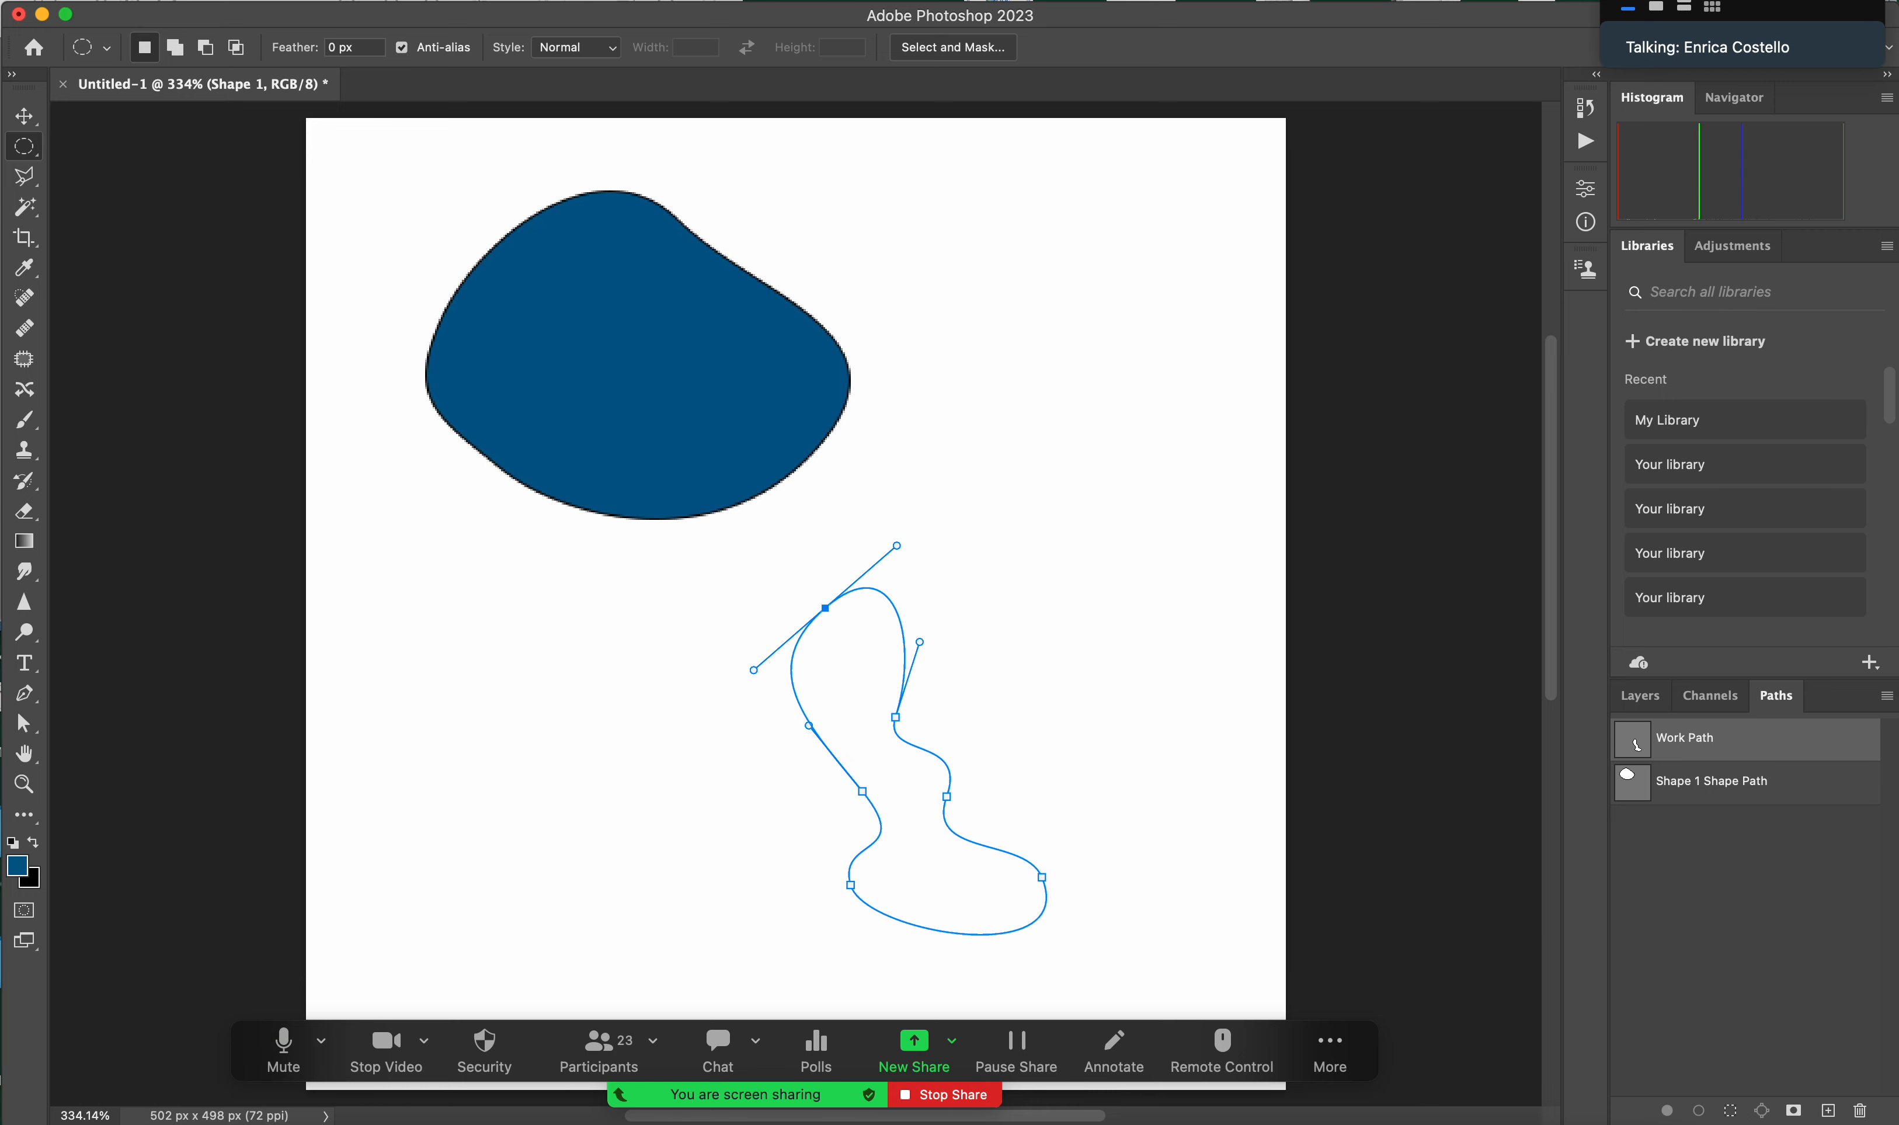
click(1887, 698)
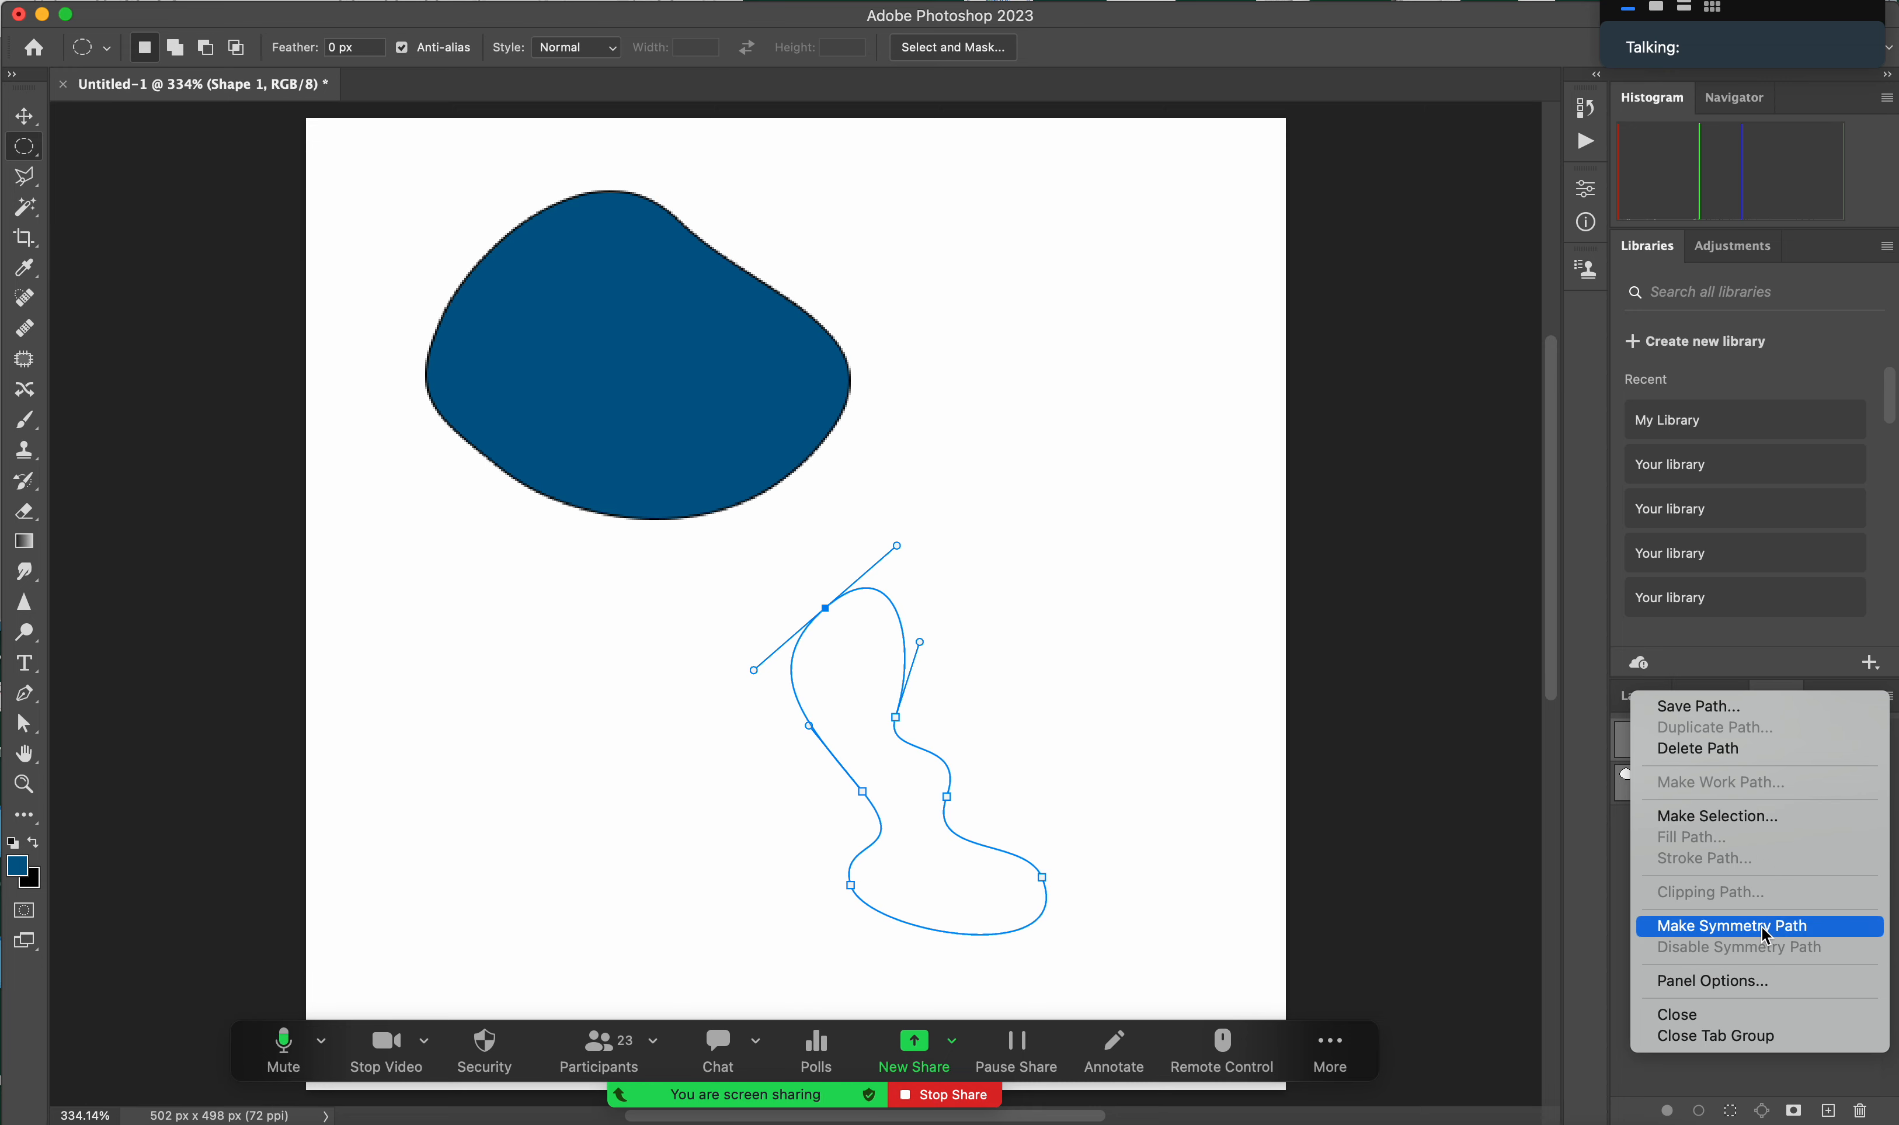
click(1711, 818)
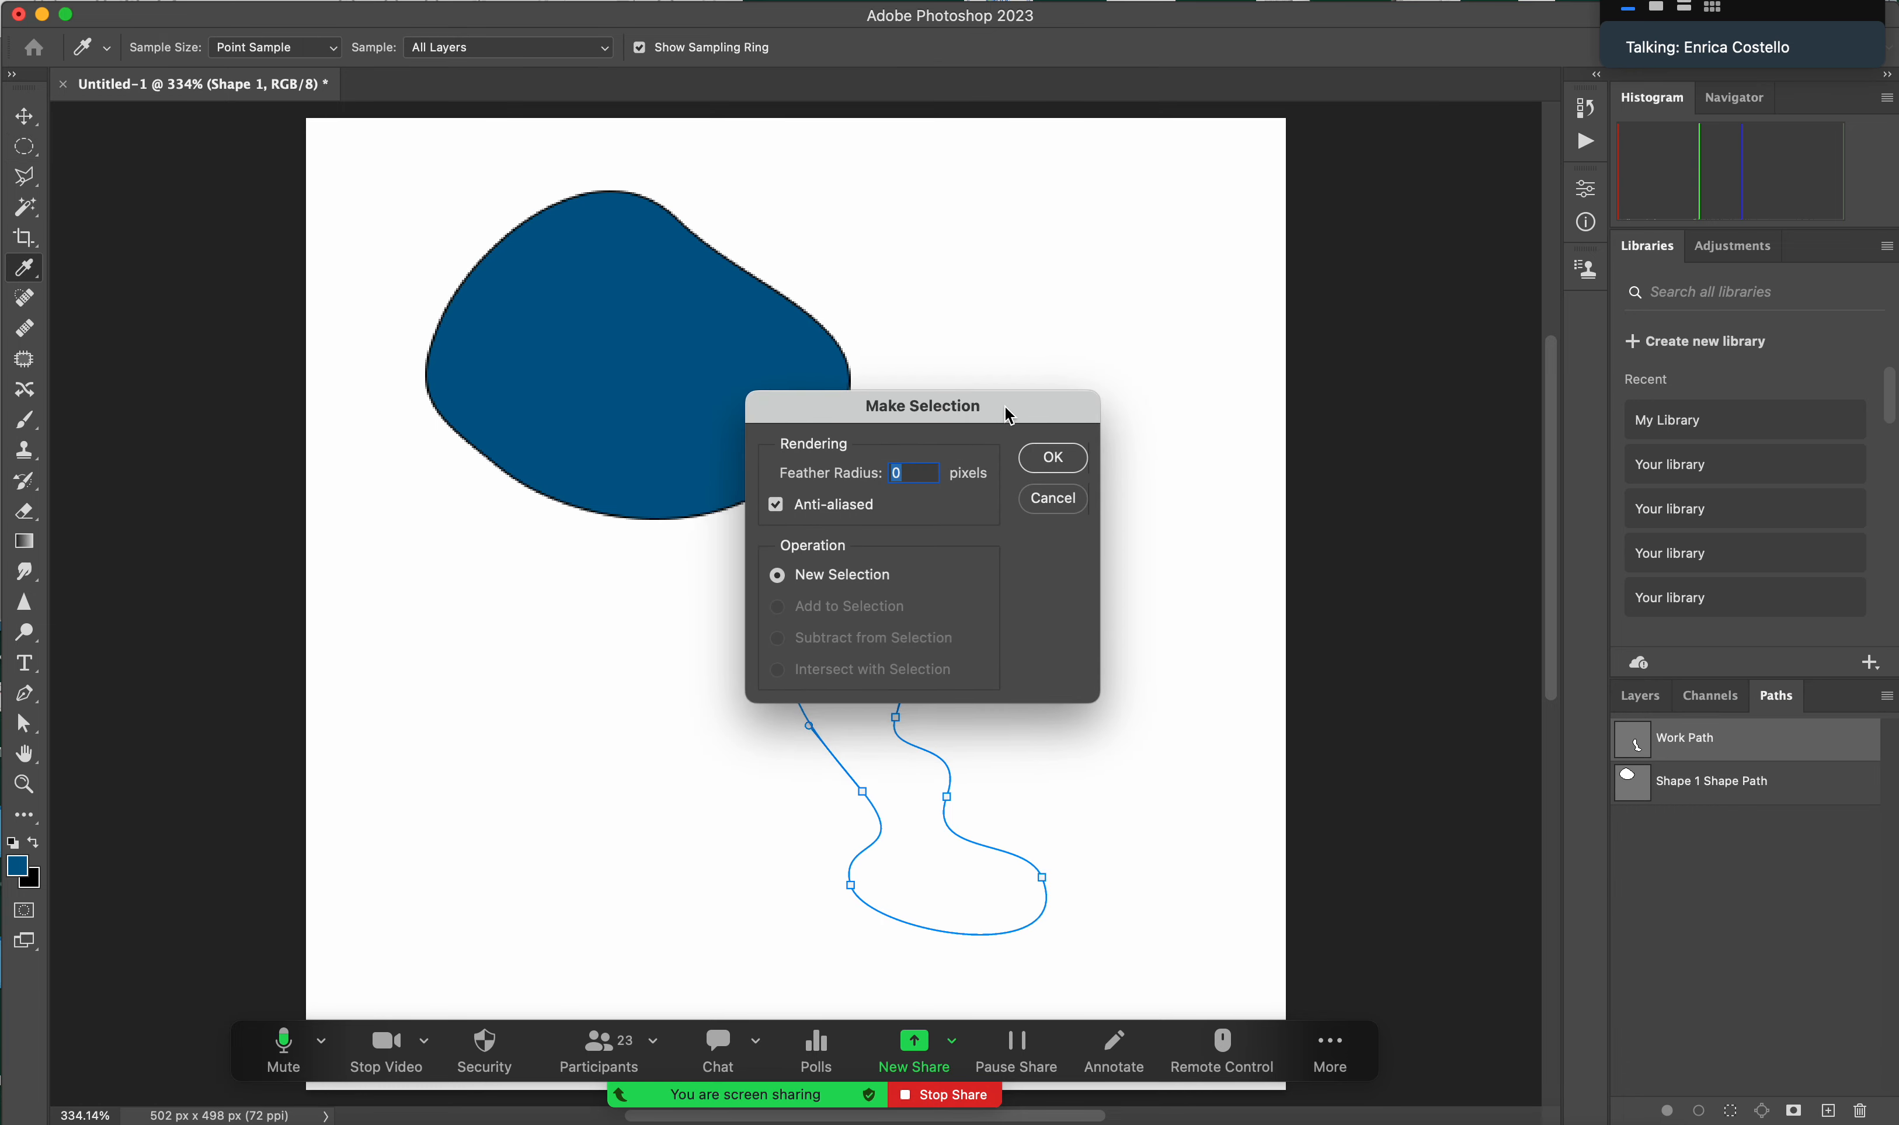
drag(1002, 416, 1216, 183)
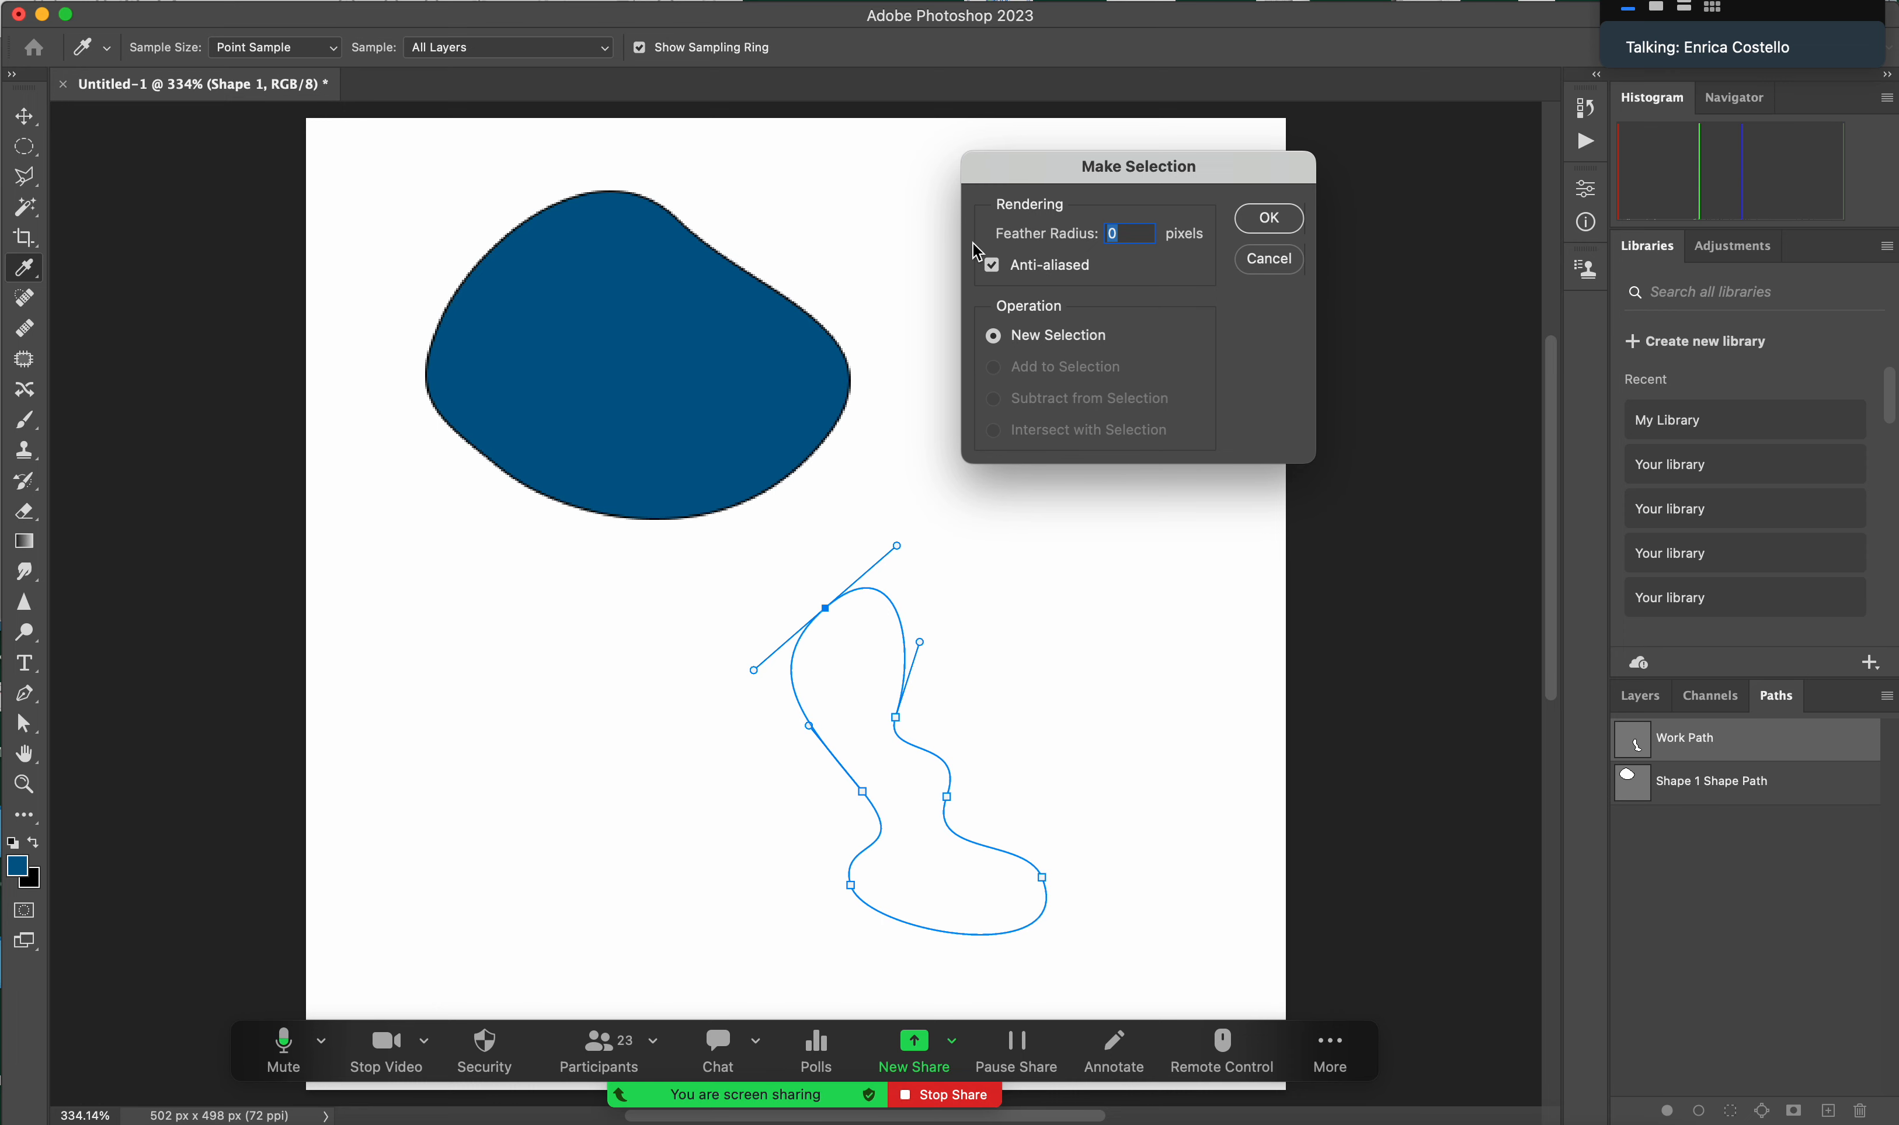
click(990, 266)
click(1268, 217)
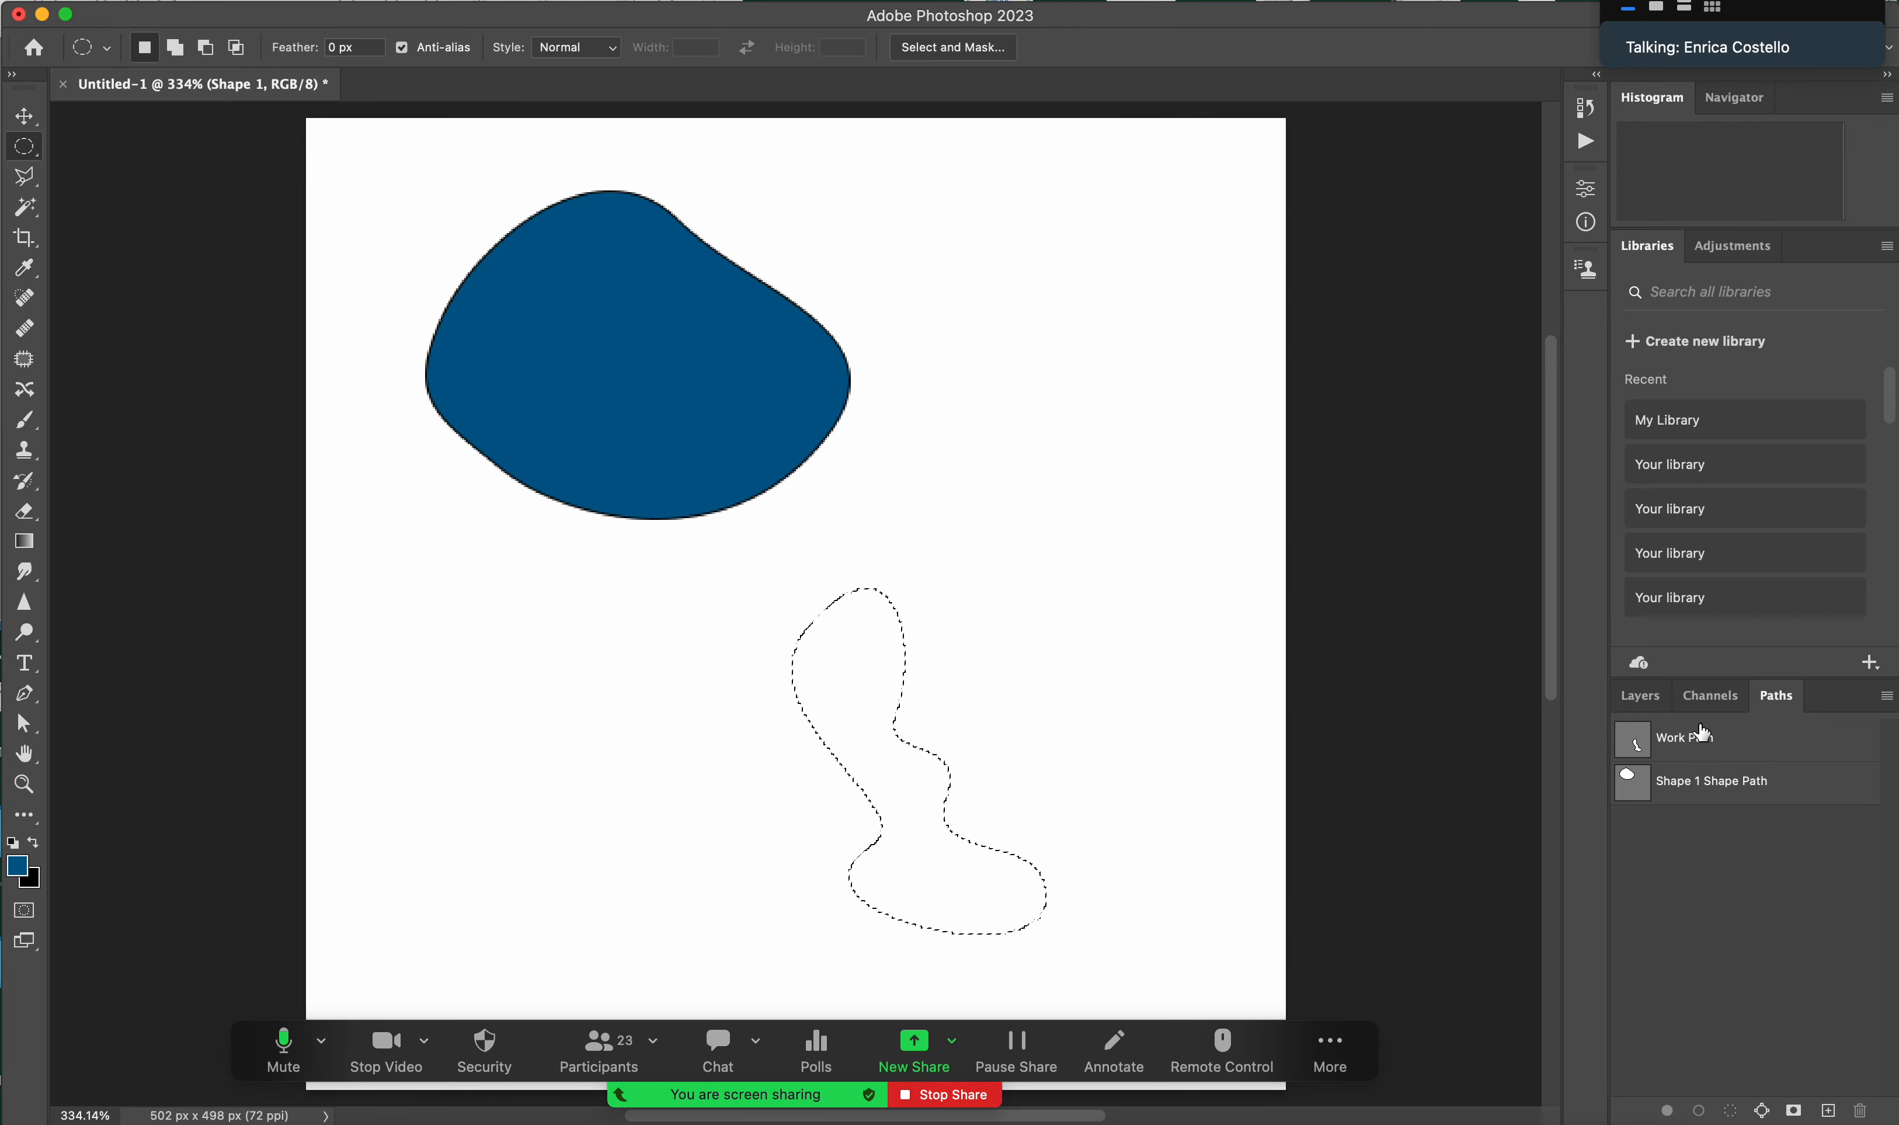
- Fill the selection on Layer 1 with the blue foreground colour and deselect it
click(1627, 701)
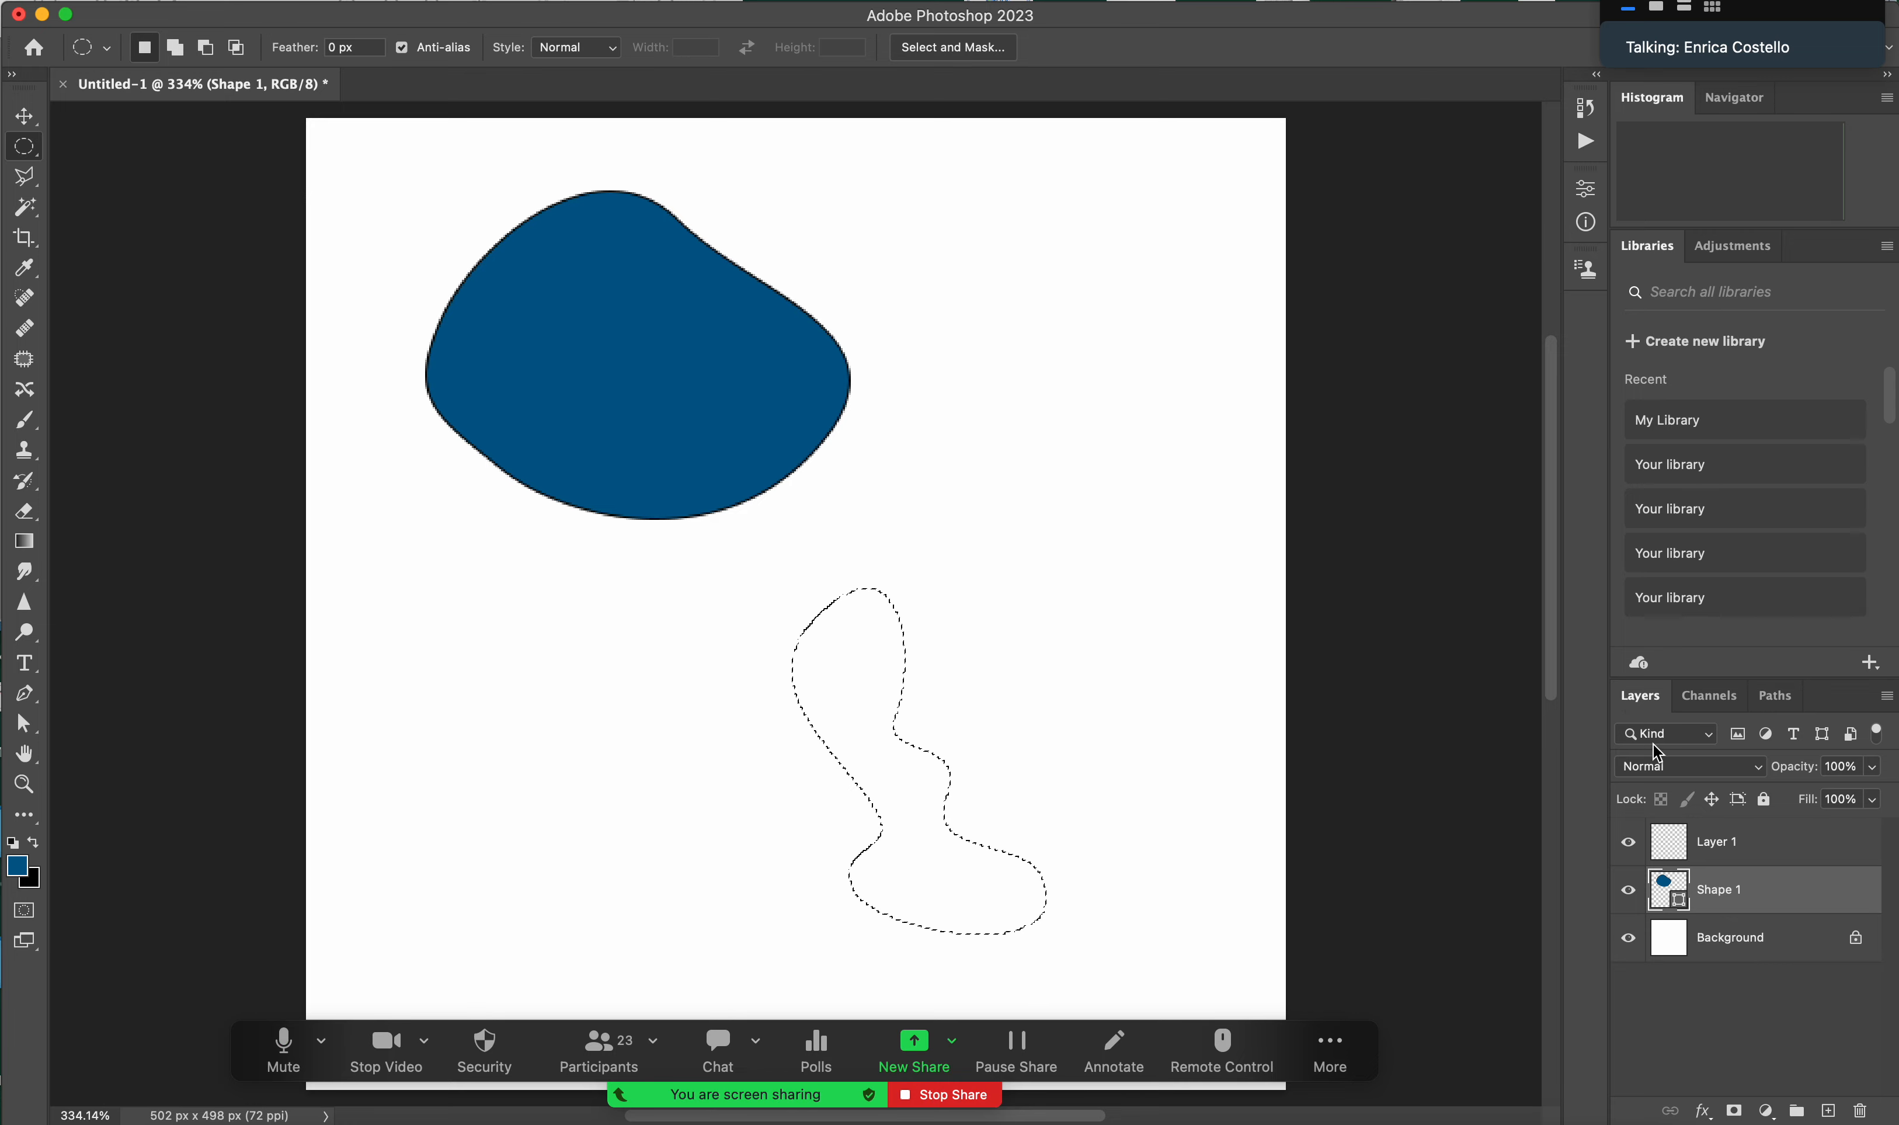
click(1738, 856)
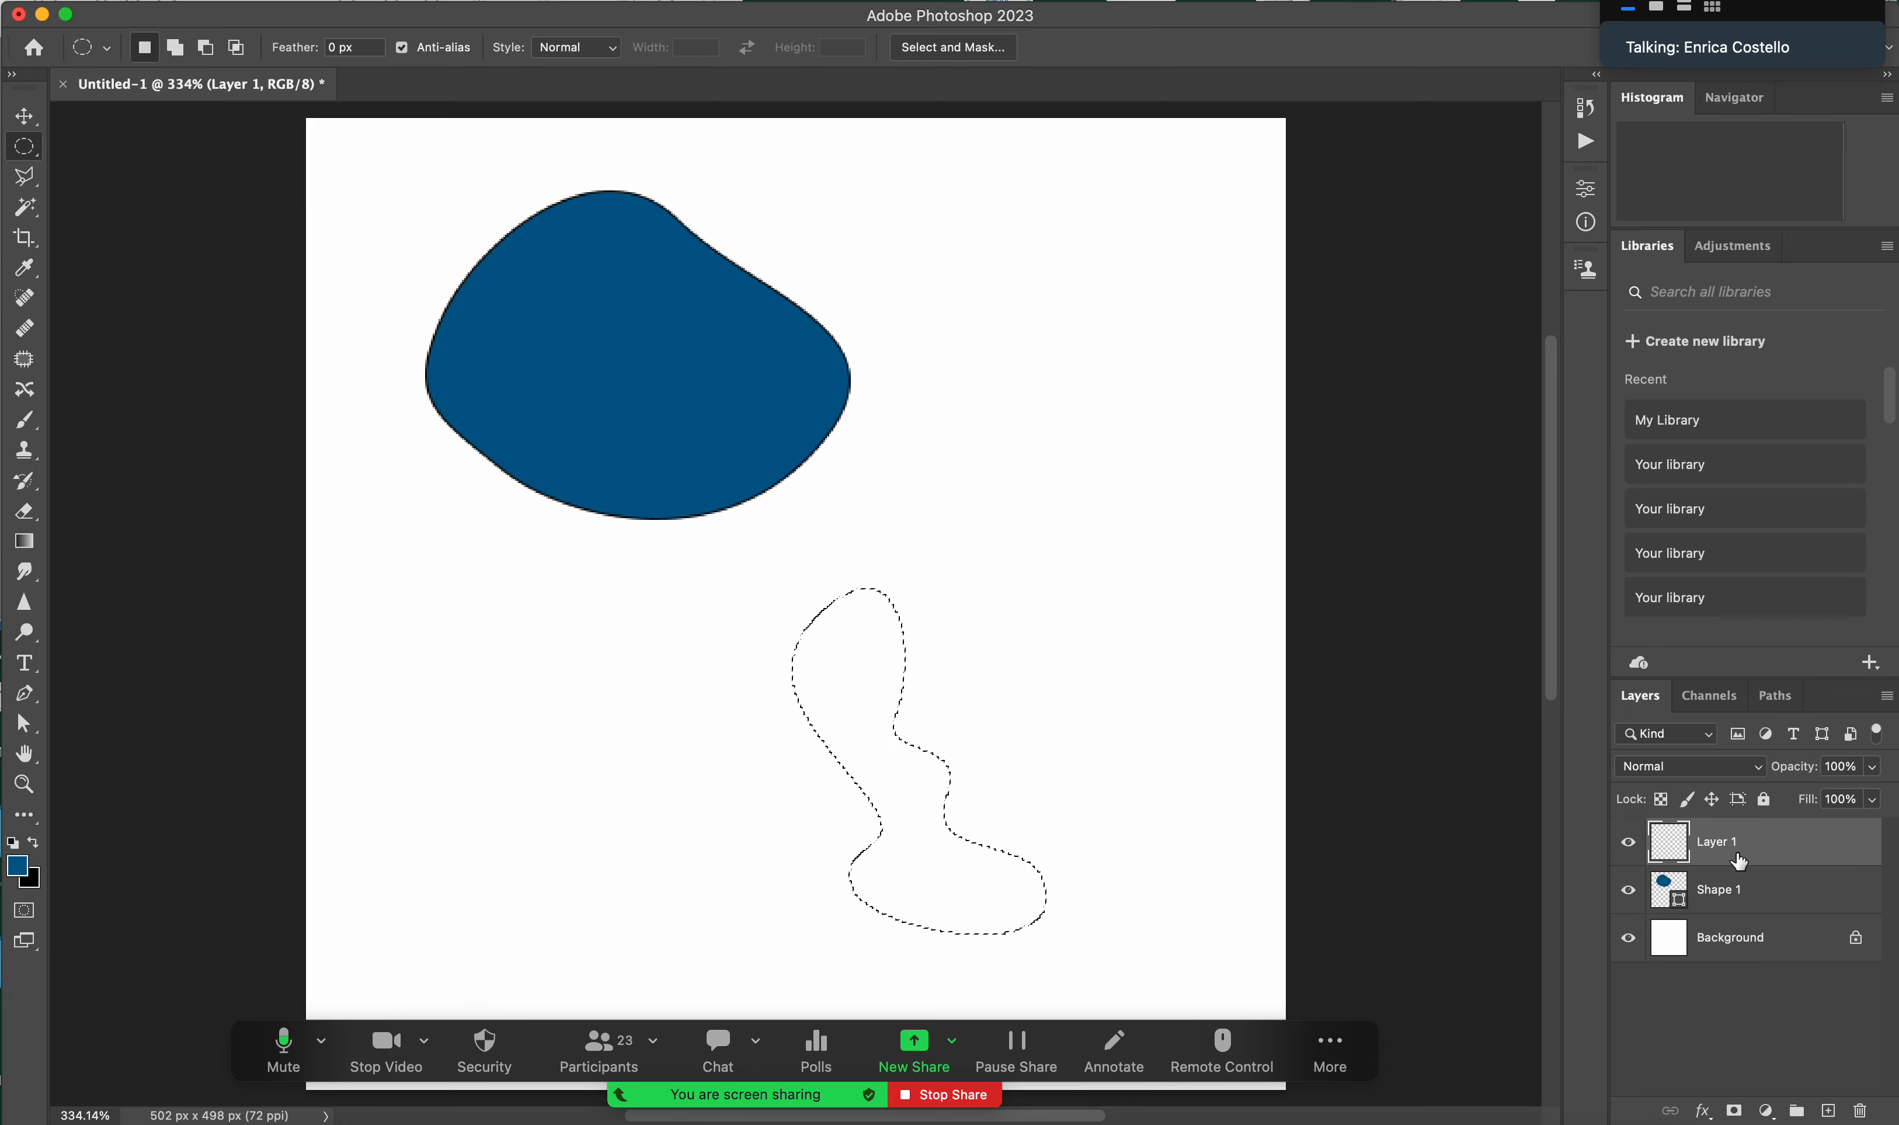
key(alt+BackSpace)
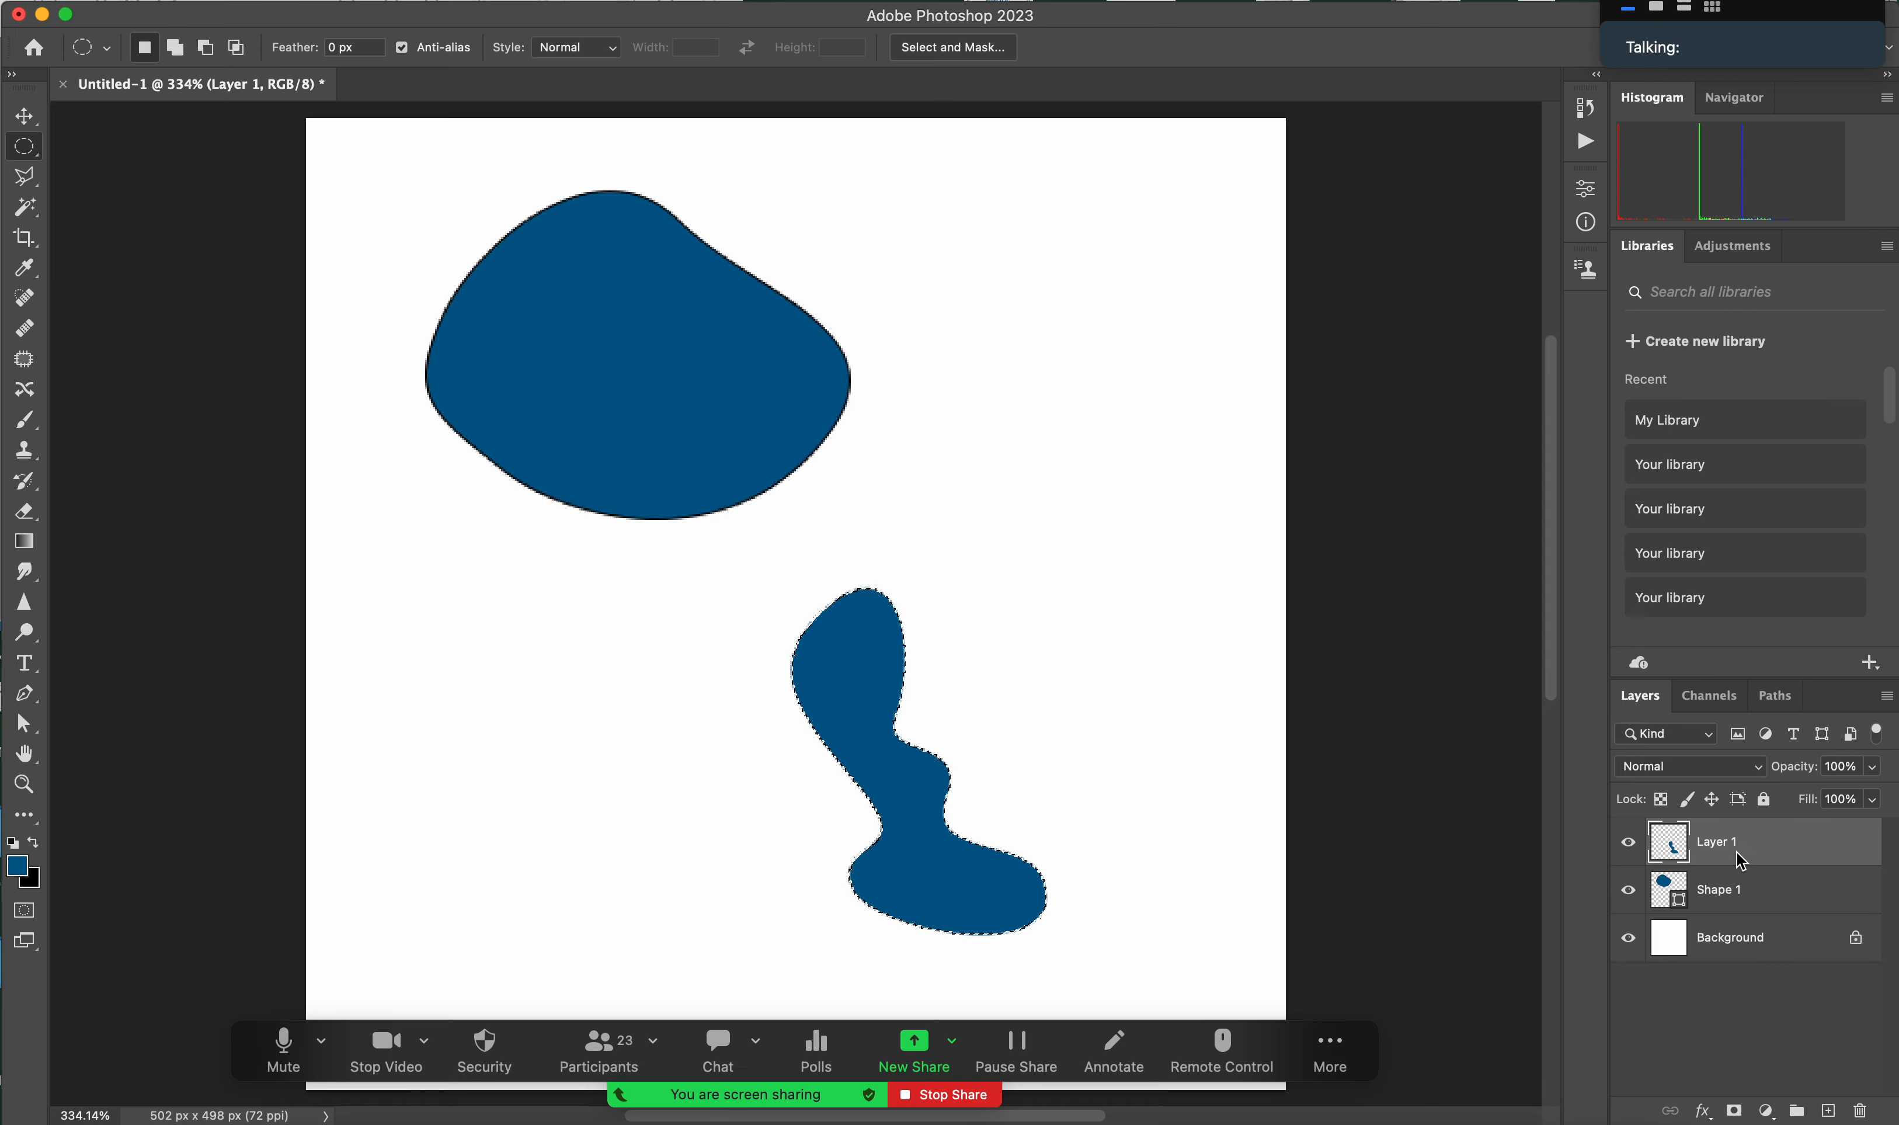
key(super+d)
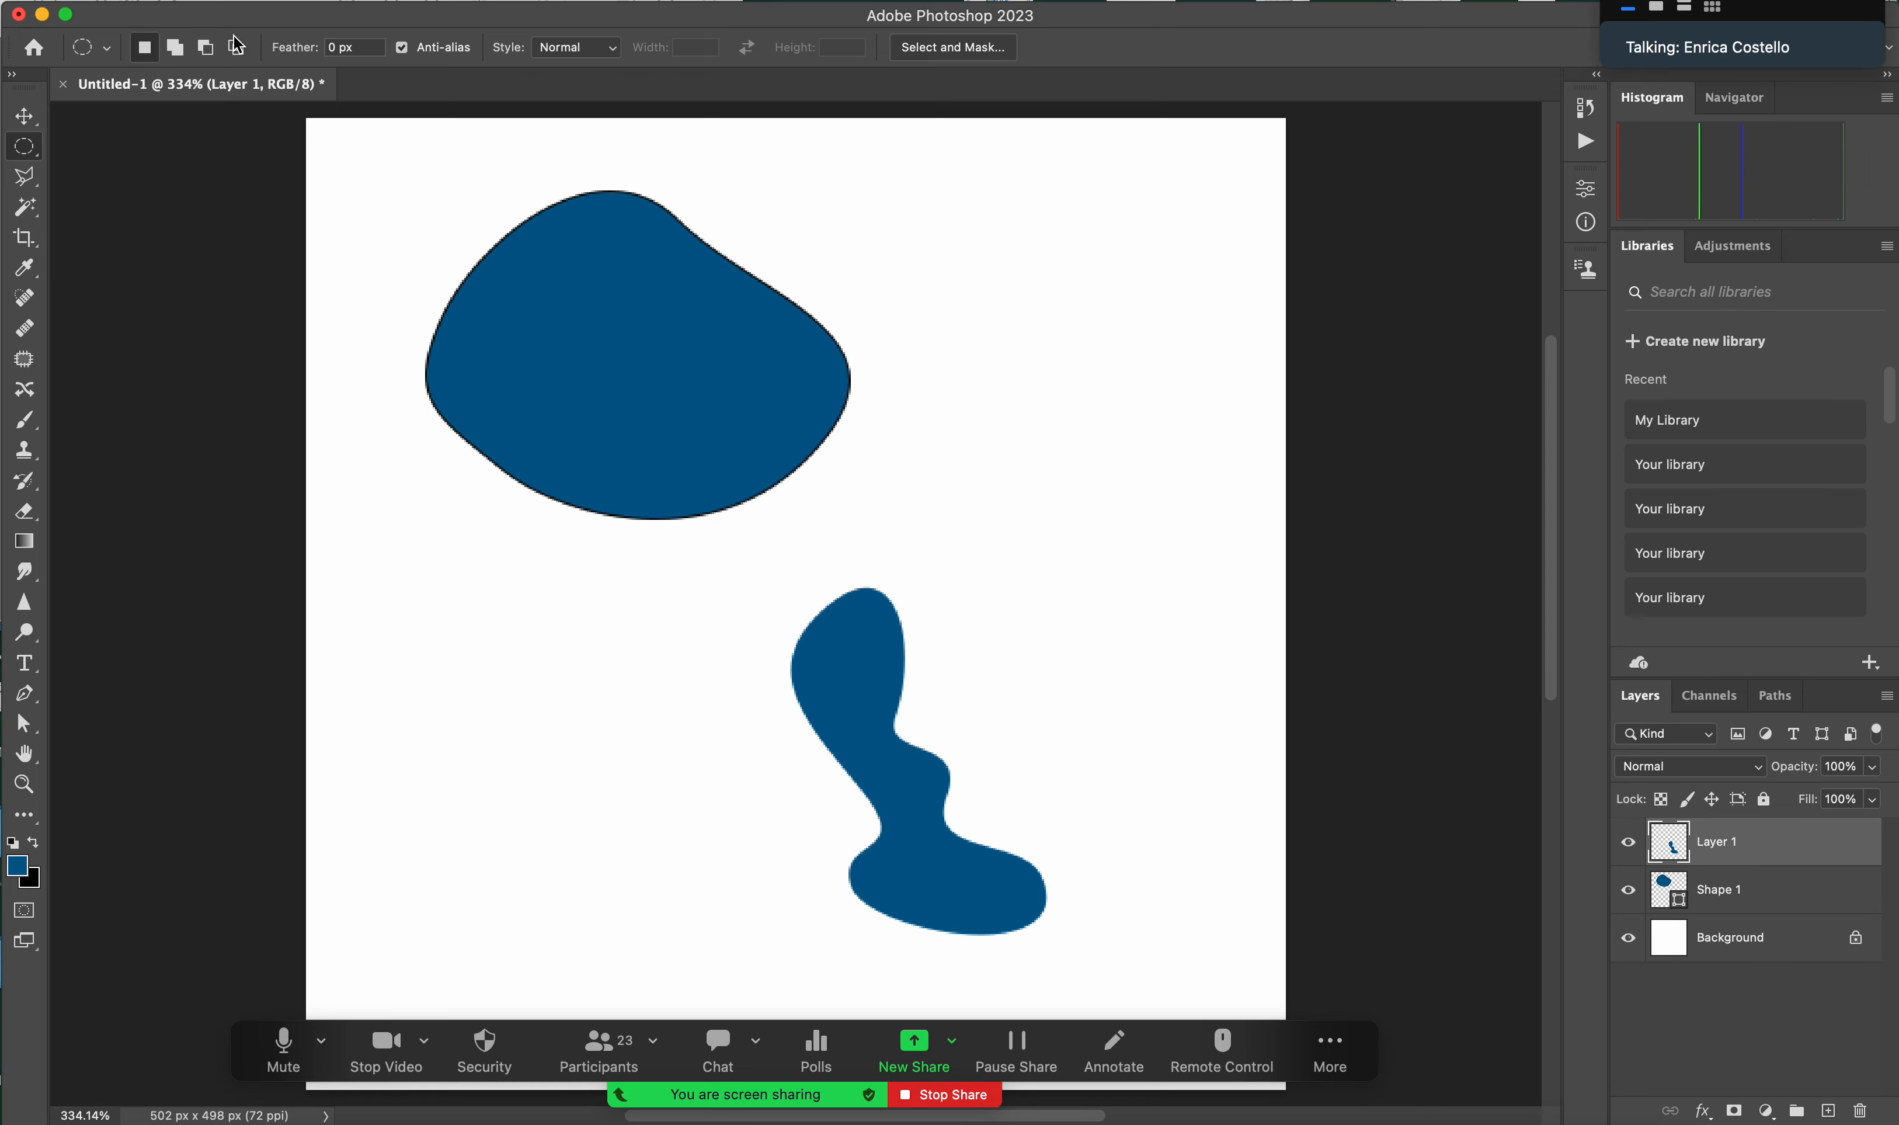
- Move the filled Layer 1 shape up and slightly left, close beneath the large blue shape
click(24, 116)
drag(885, 735, 852, 645)
- Compare the facing edges of the stroked vector shape and the filled Layer 1 shape at pixel level
click(24, 783)
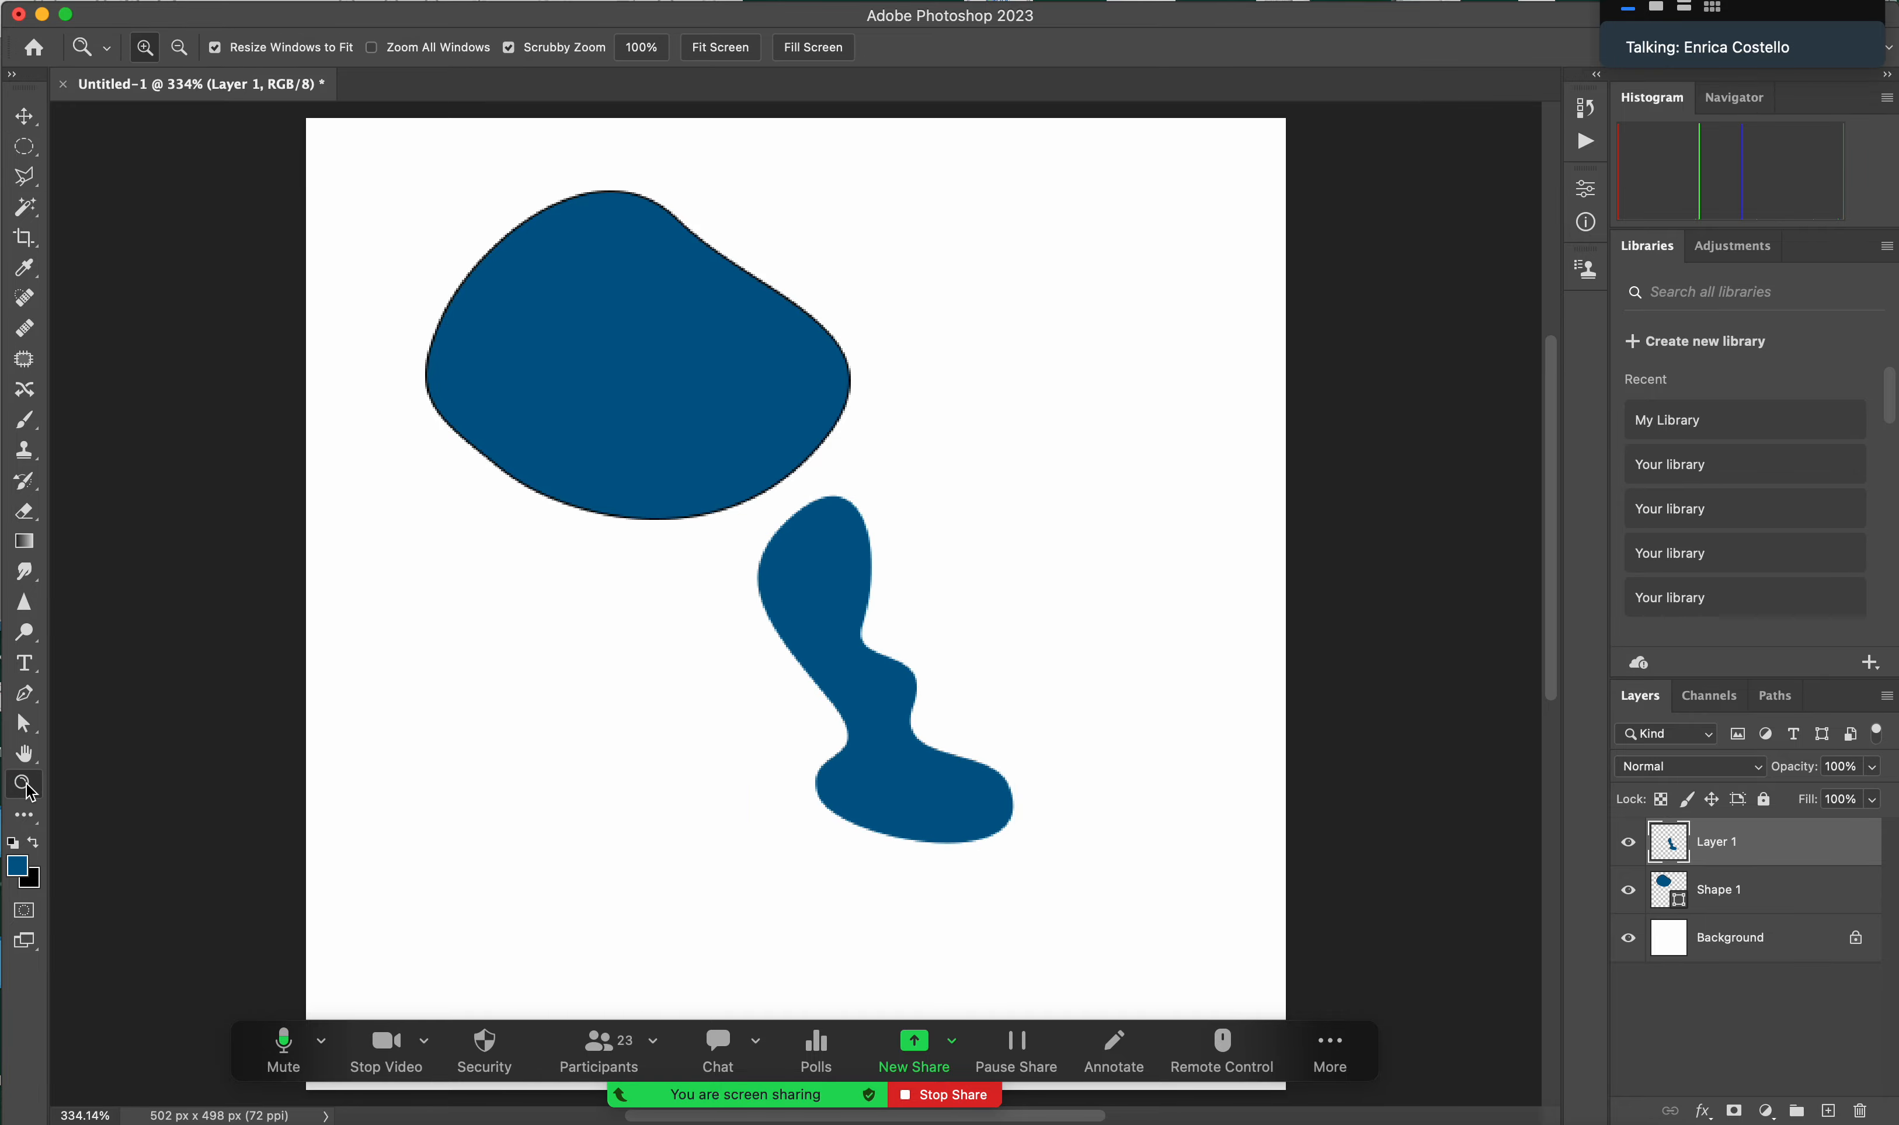
drag(764, 495, 995, 571)
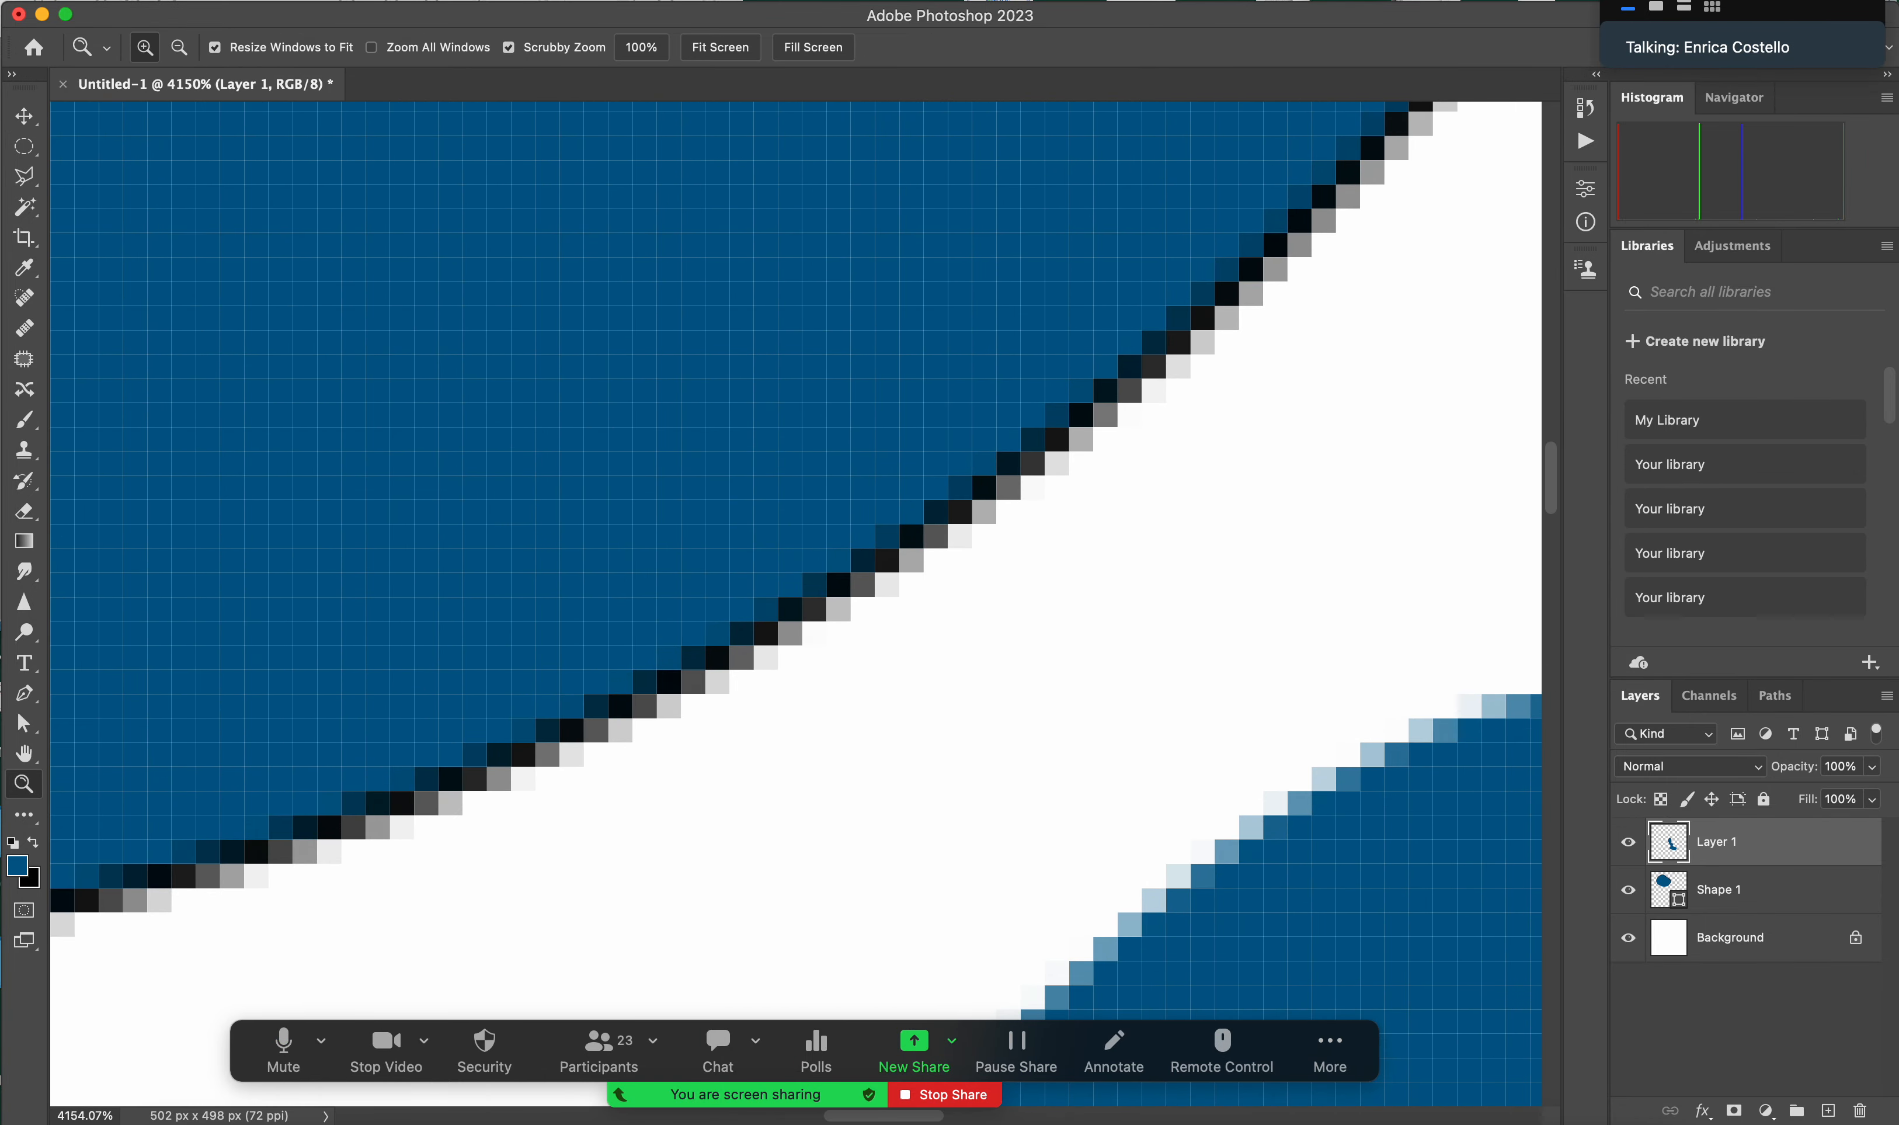
key(v)
click(543, 306)
click(1436, 1047)
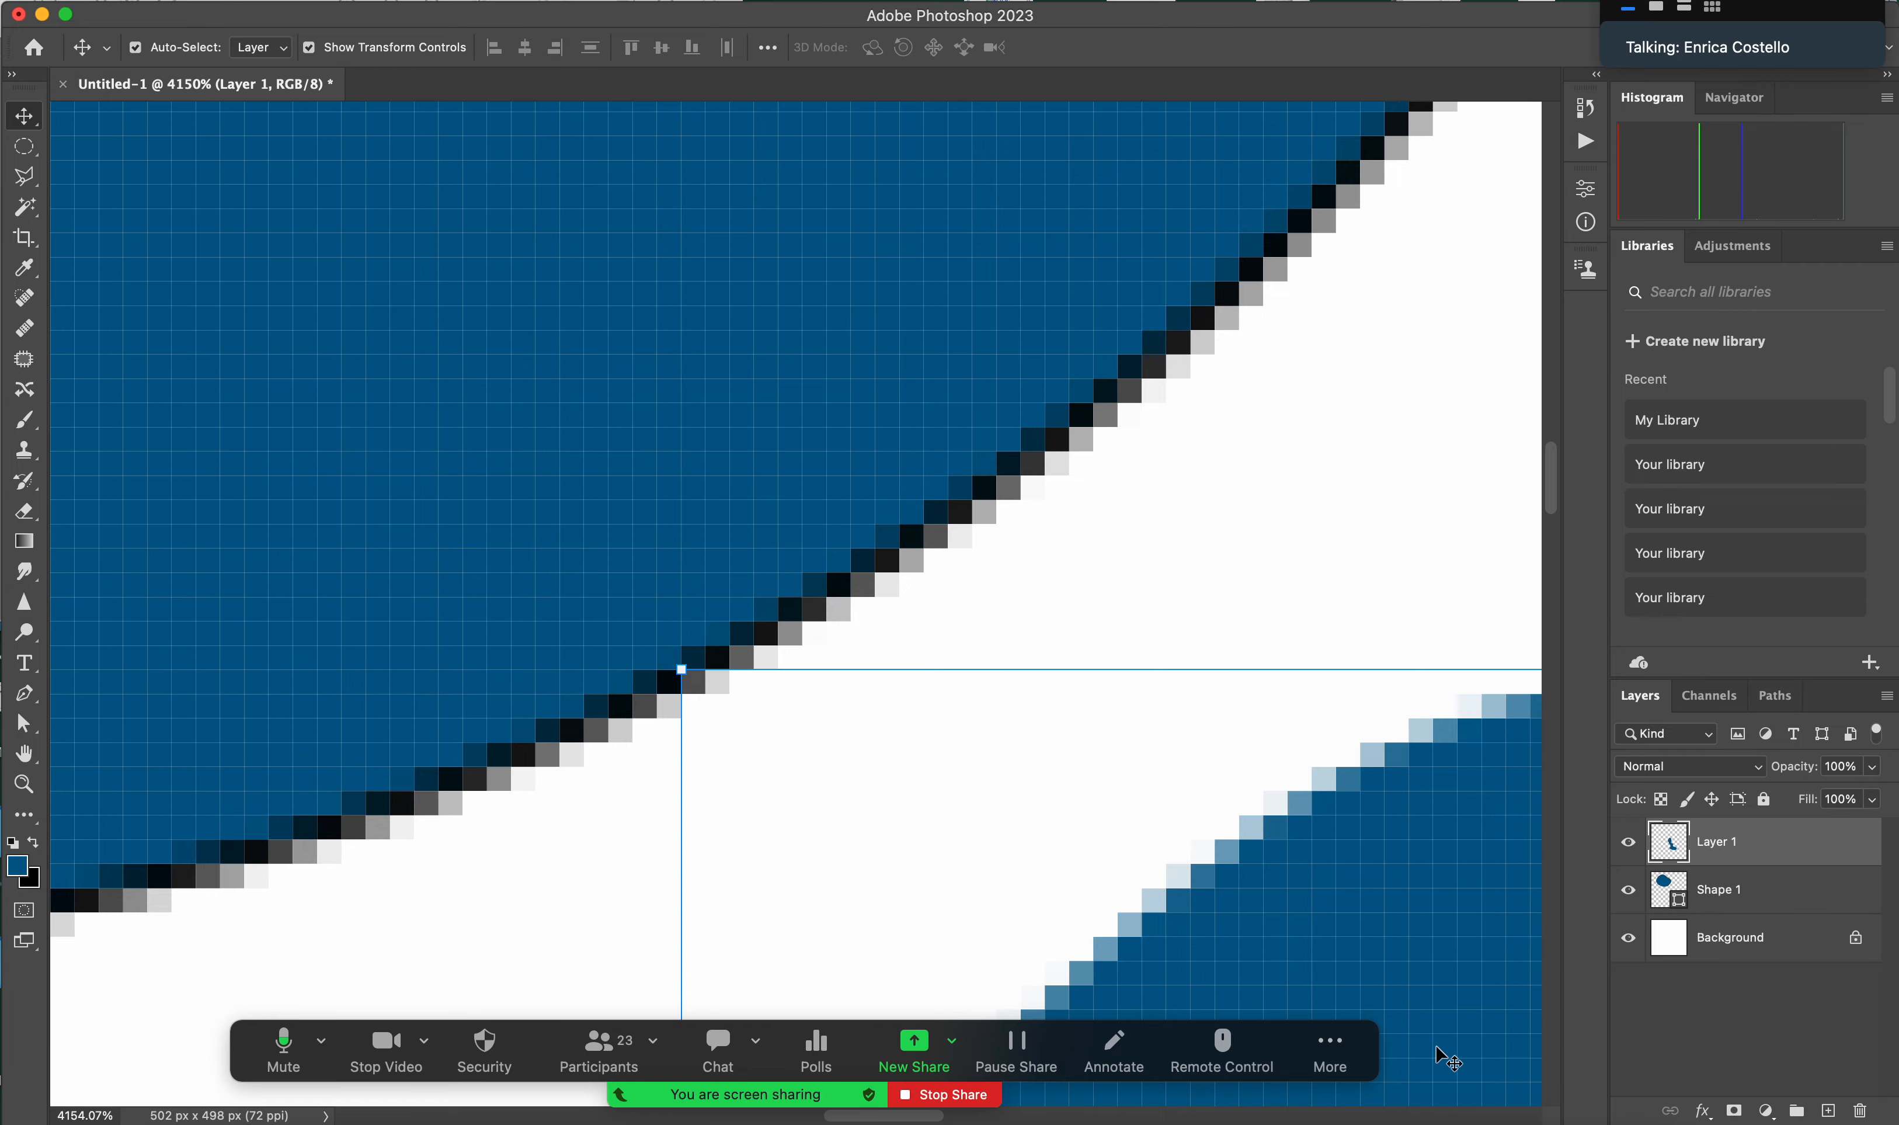
key(super+minus)
key(super+minus)
key(super+minus)
key(super+minus)
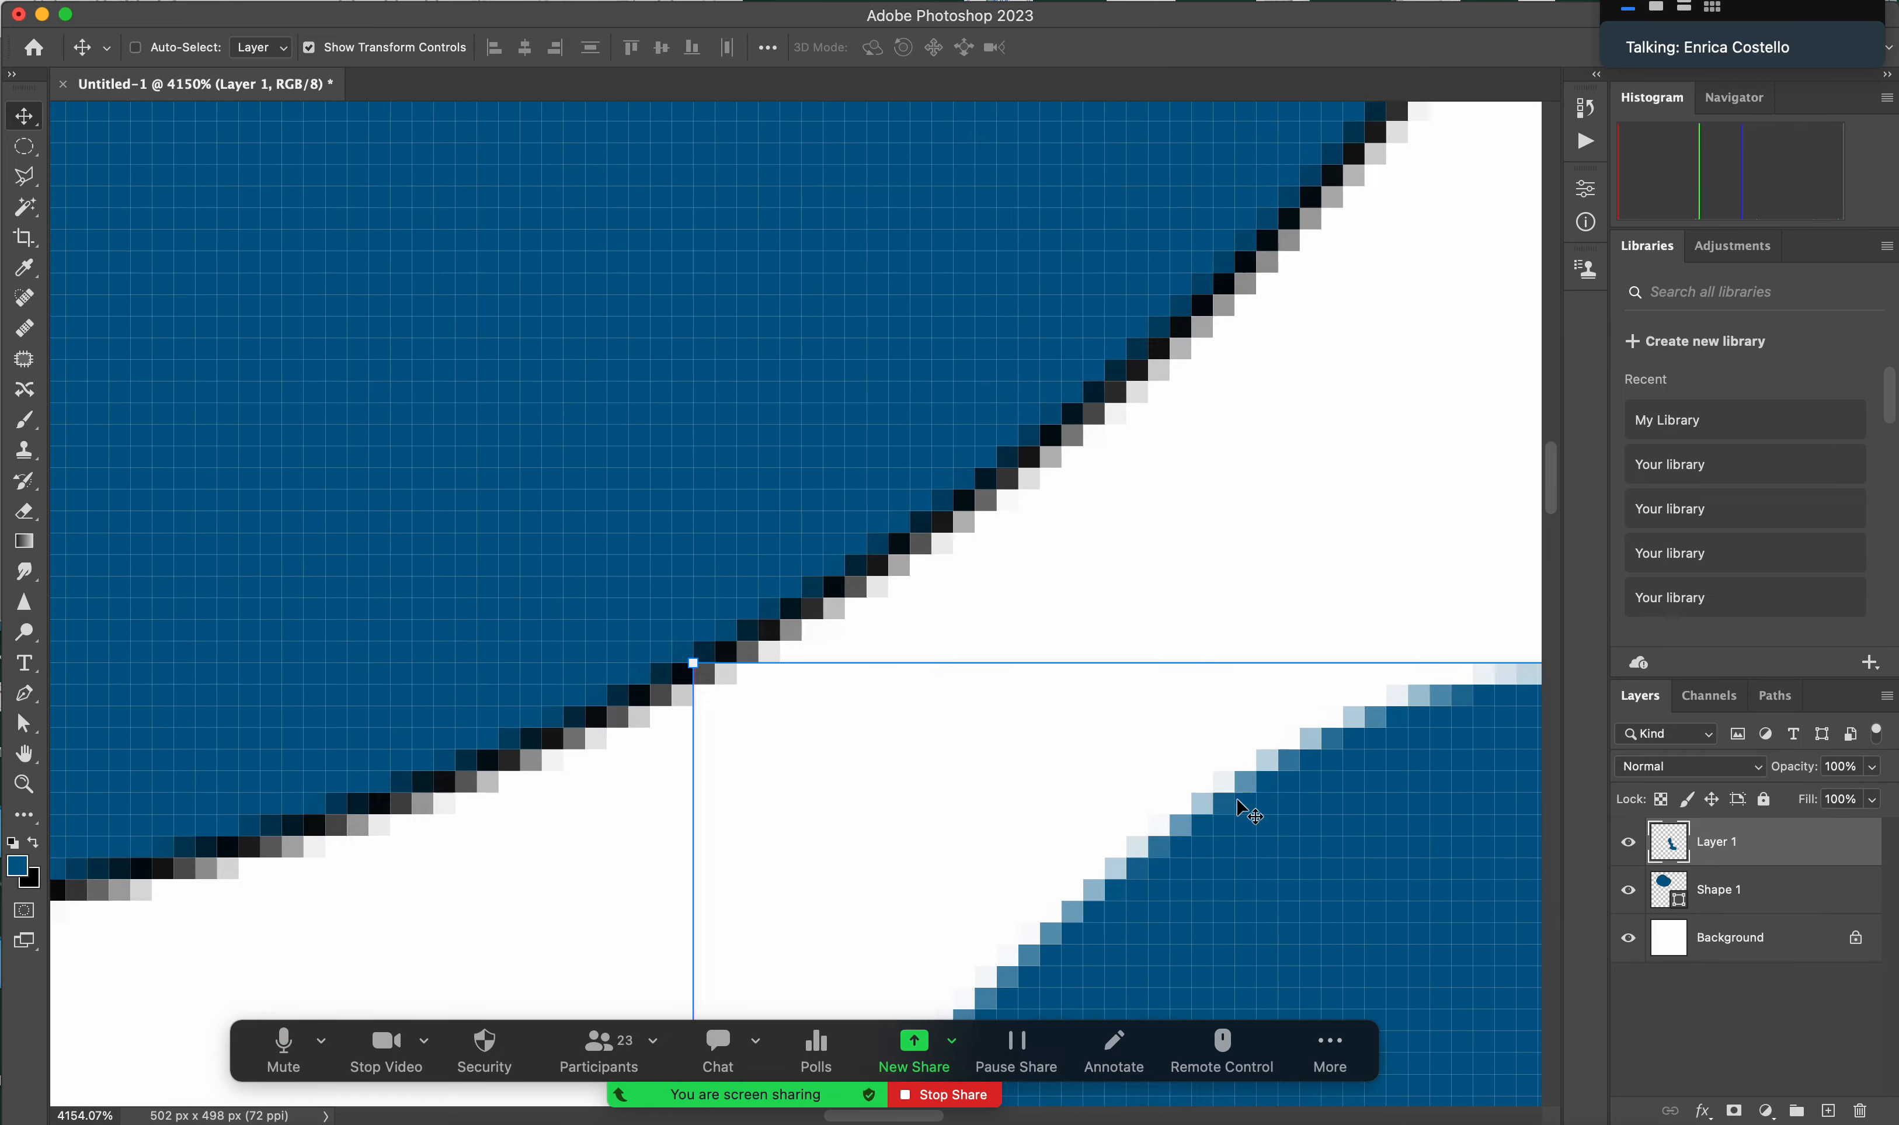
- Select the large blue vector shape and the filled Layer 1 shape in turn to compare them, ending on the vector shape
key(super+minus)
key(super+minus)
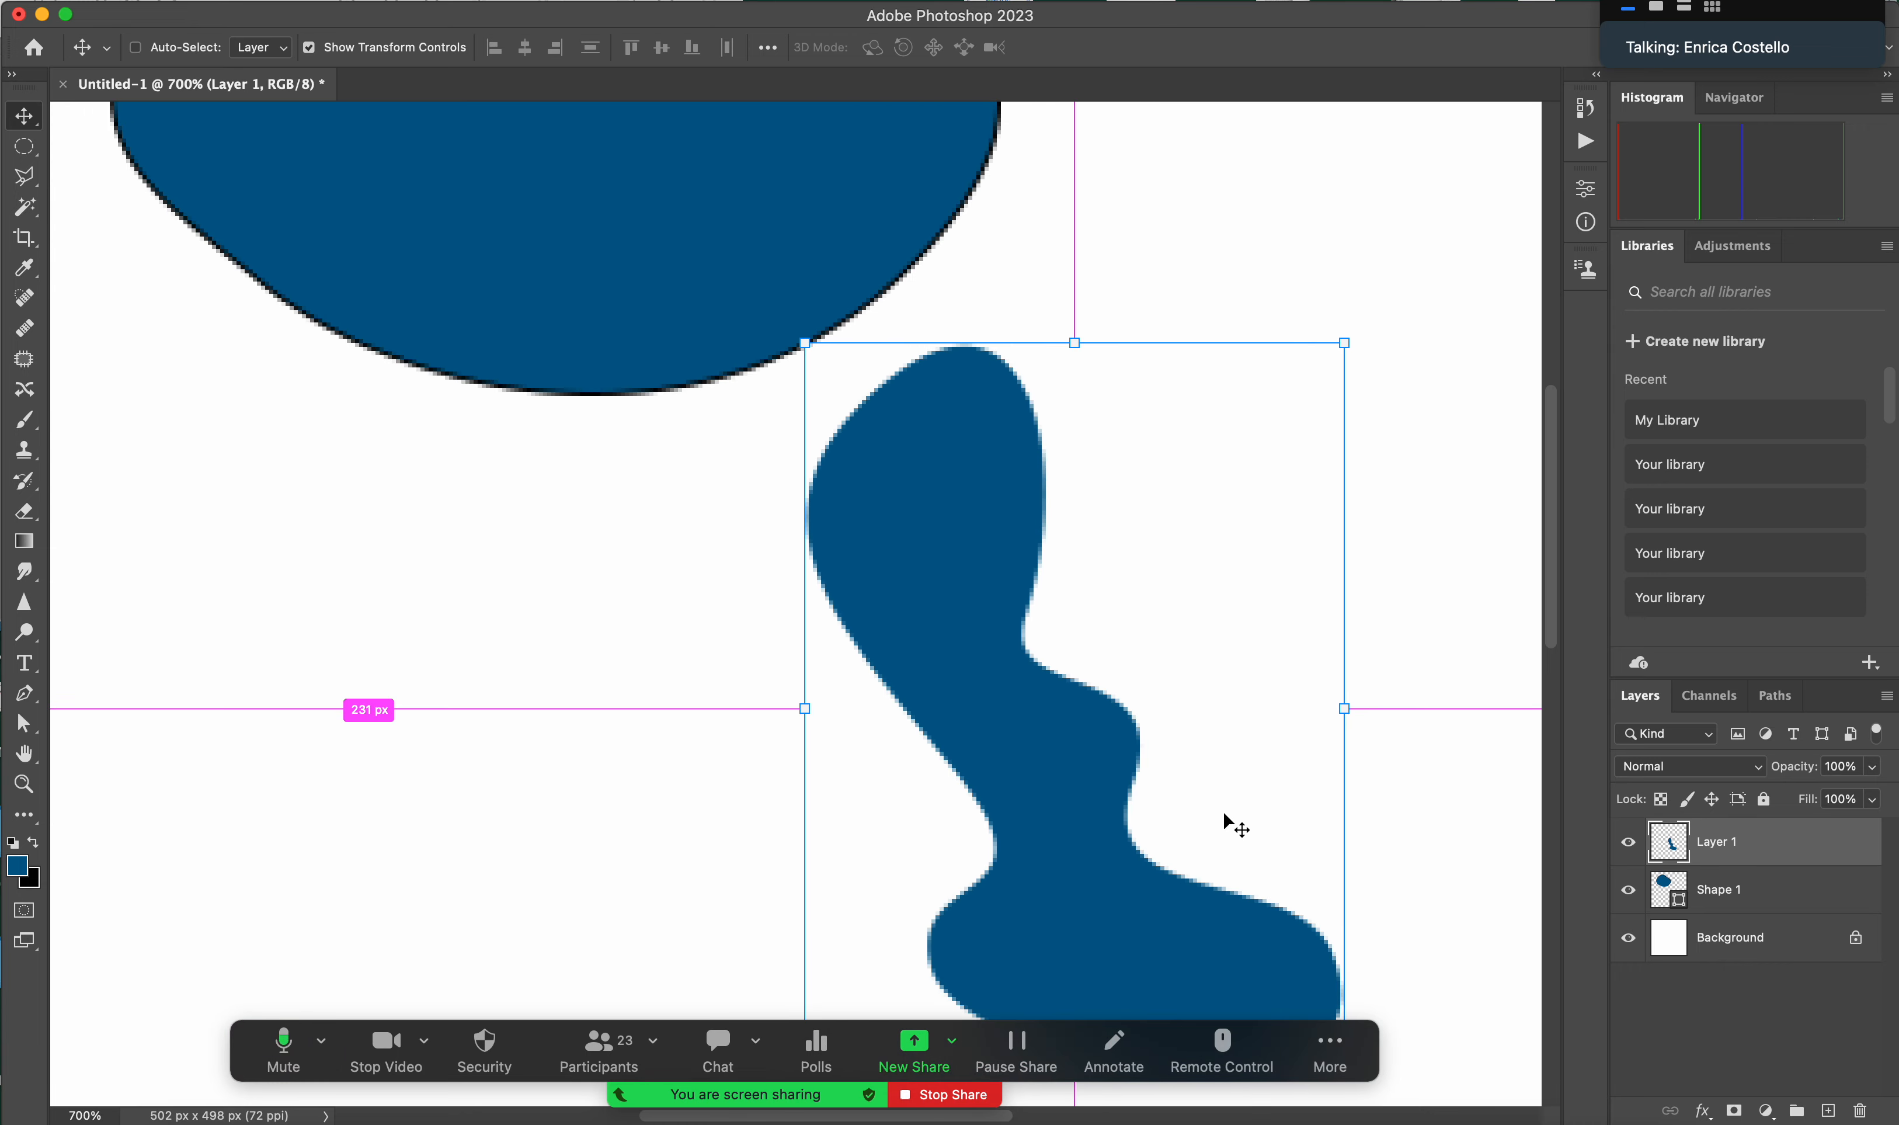
key(super+minus)
key(super+minus)
click(590, 330)
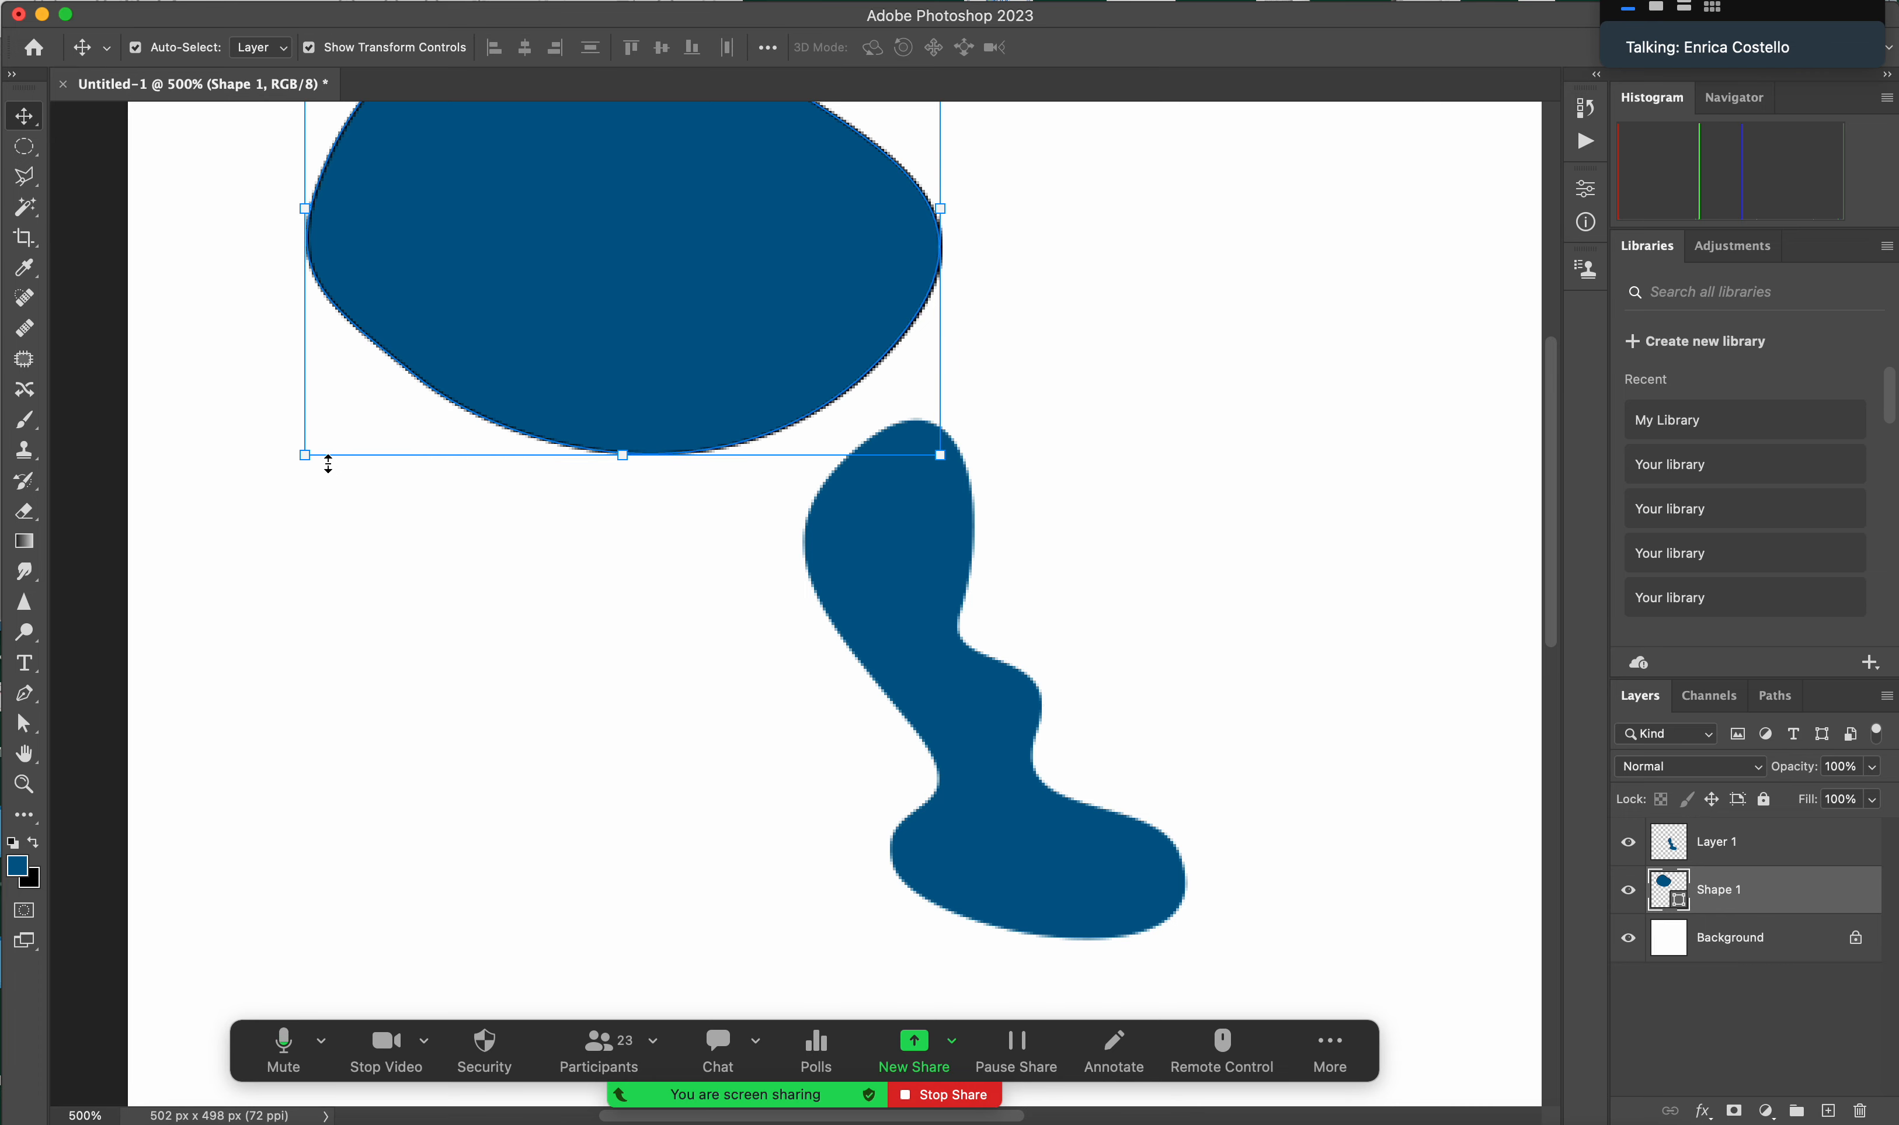
click(855, 579)
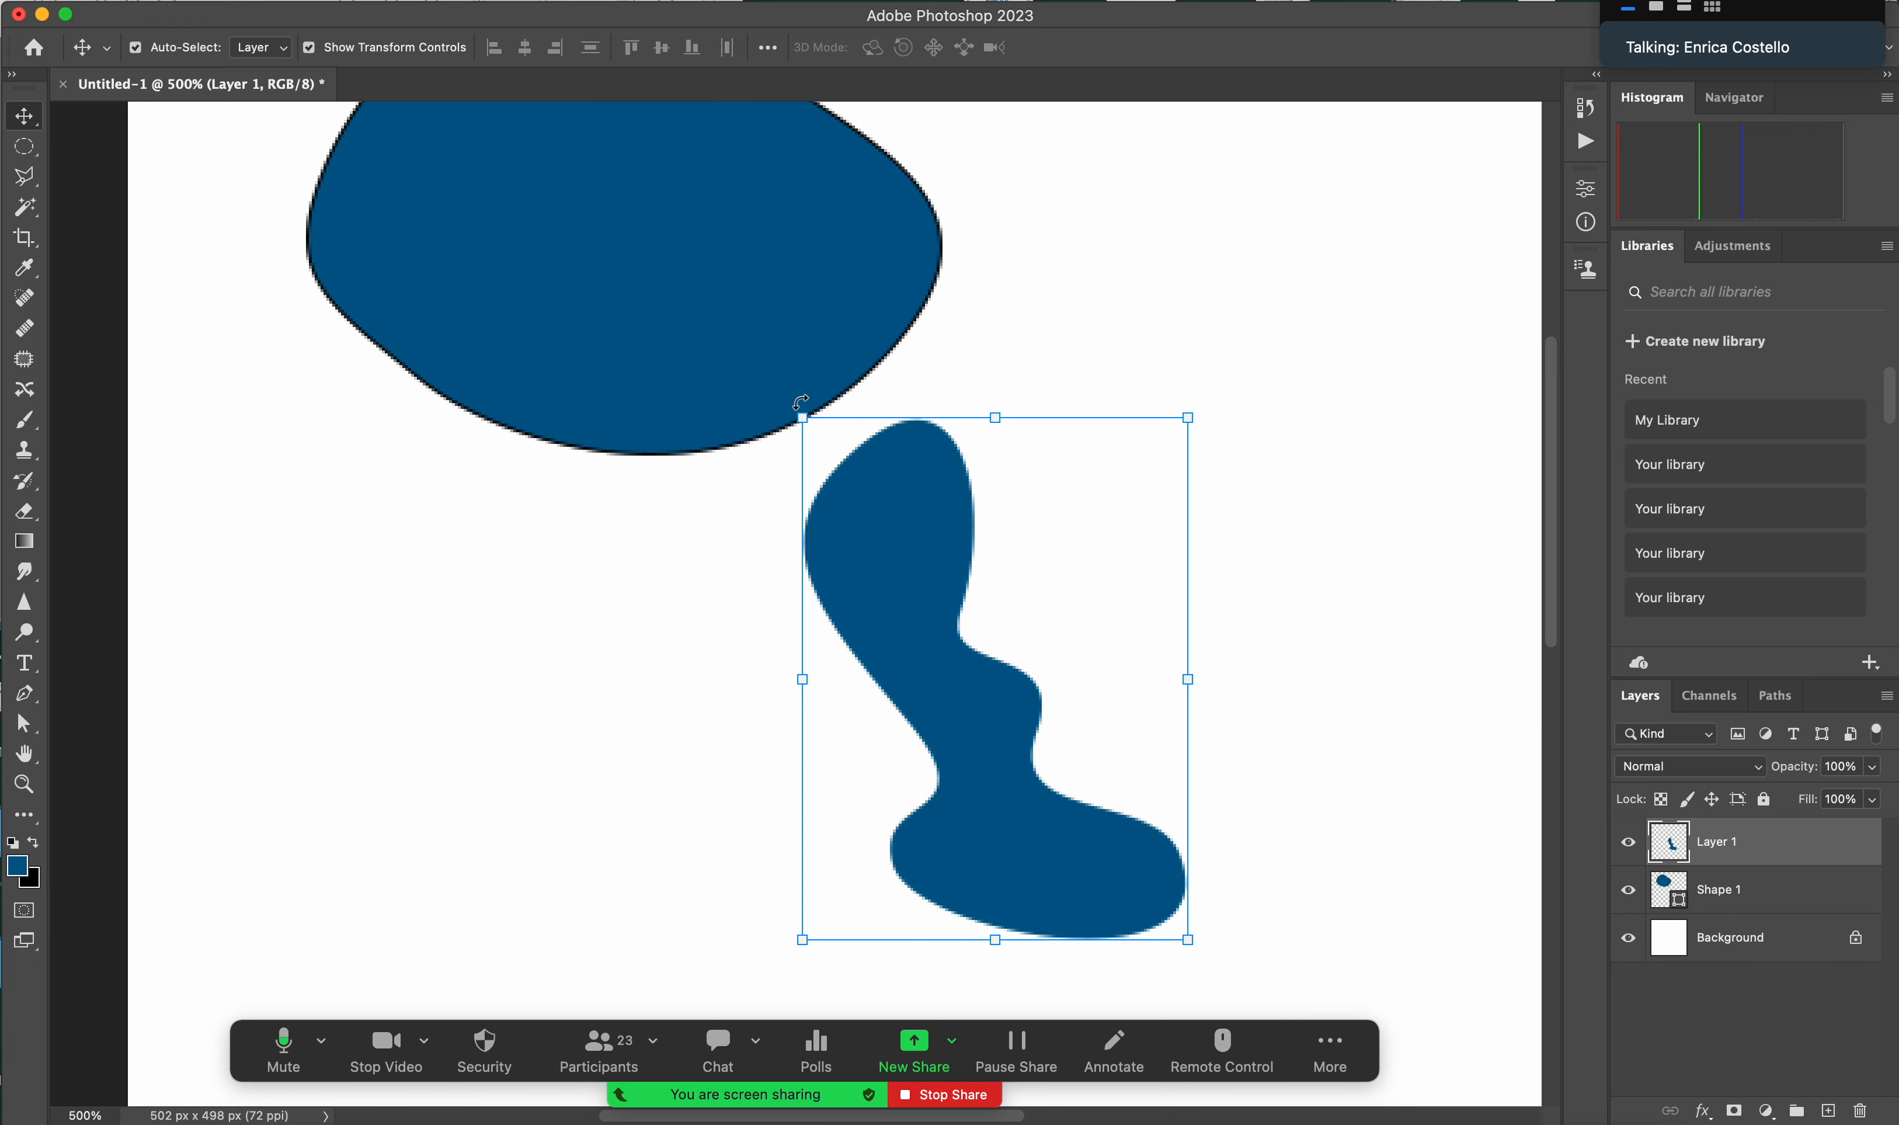
click(639, 343)
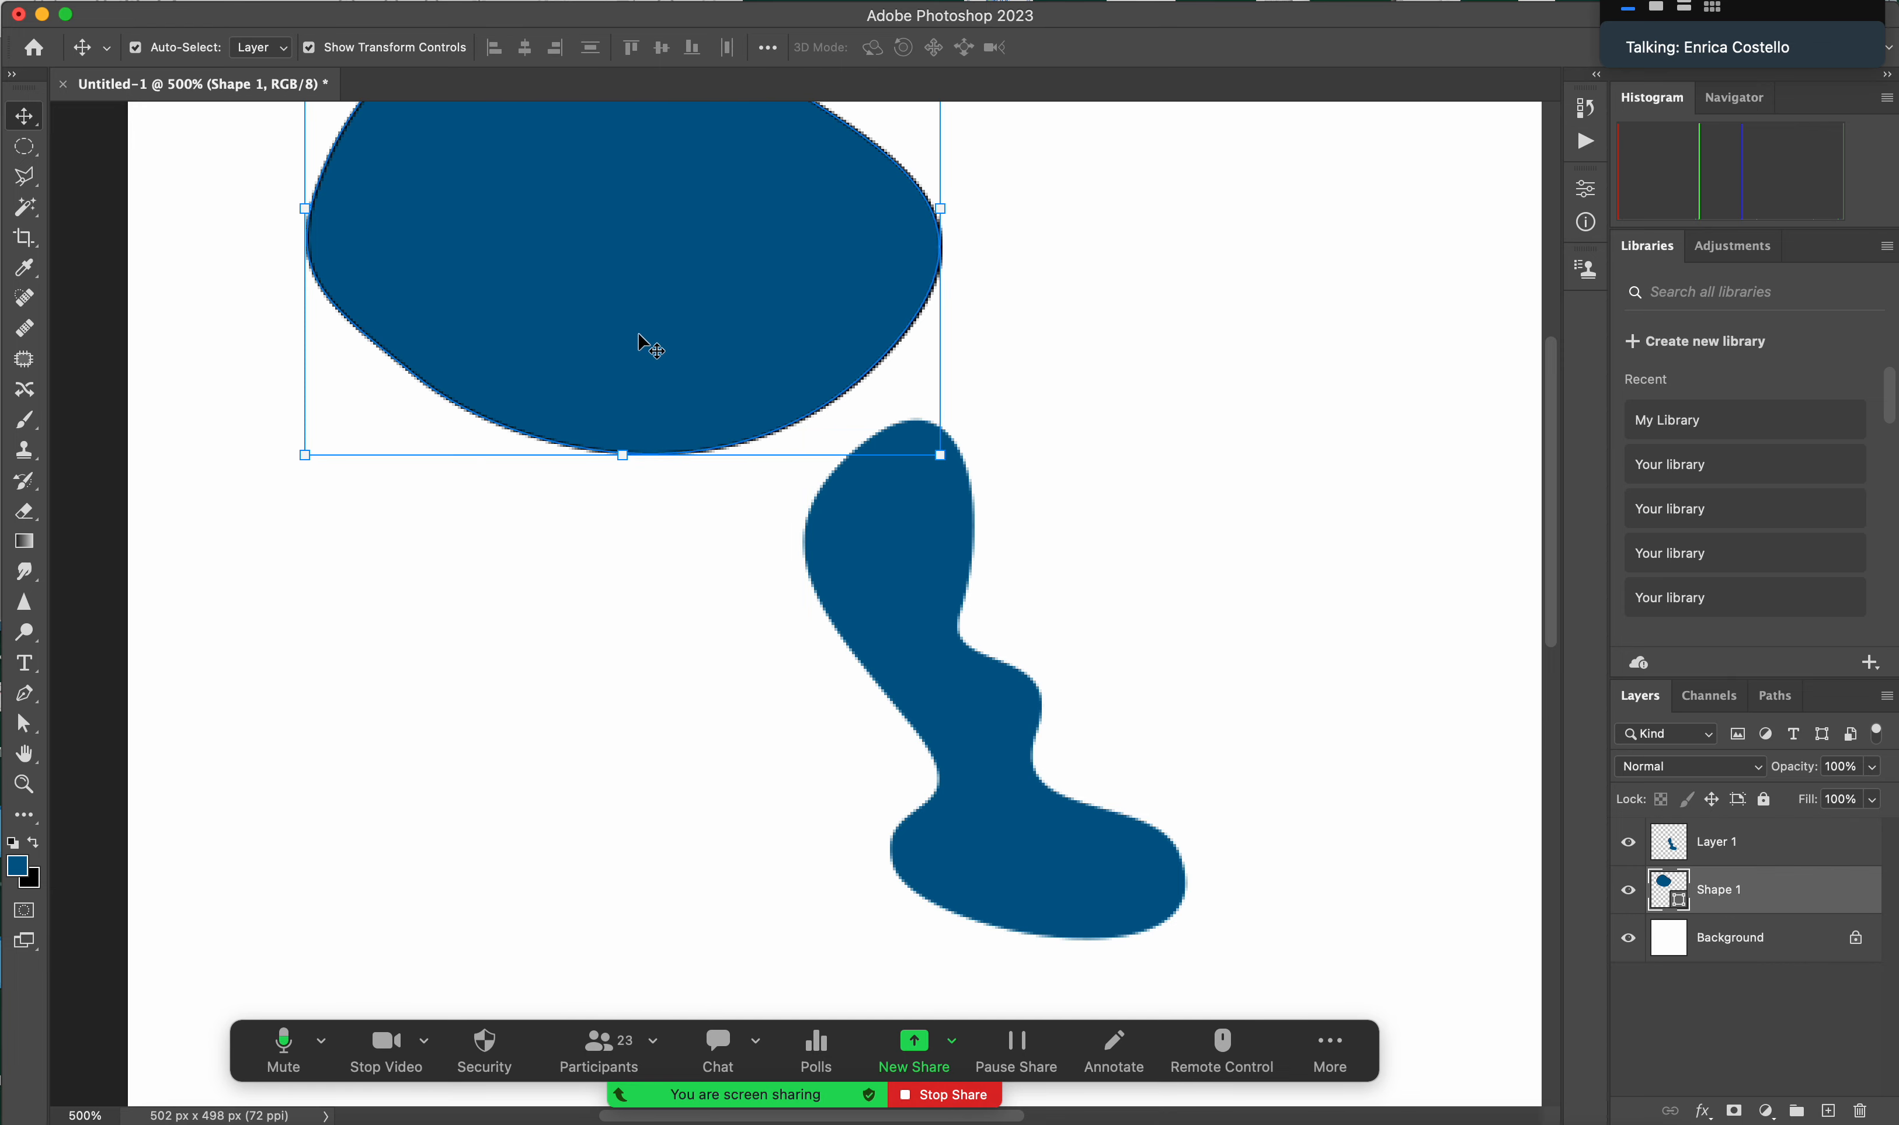
- Reshape the large blue vector shape by moving its lower-right anchor point slightly inward
key(a)
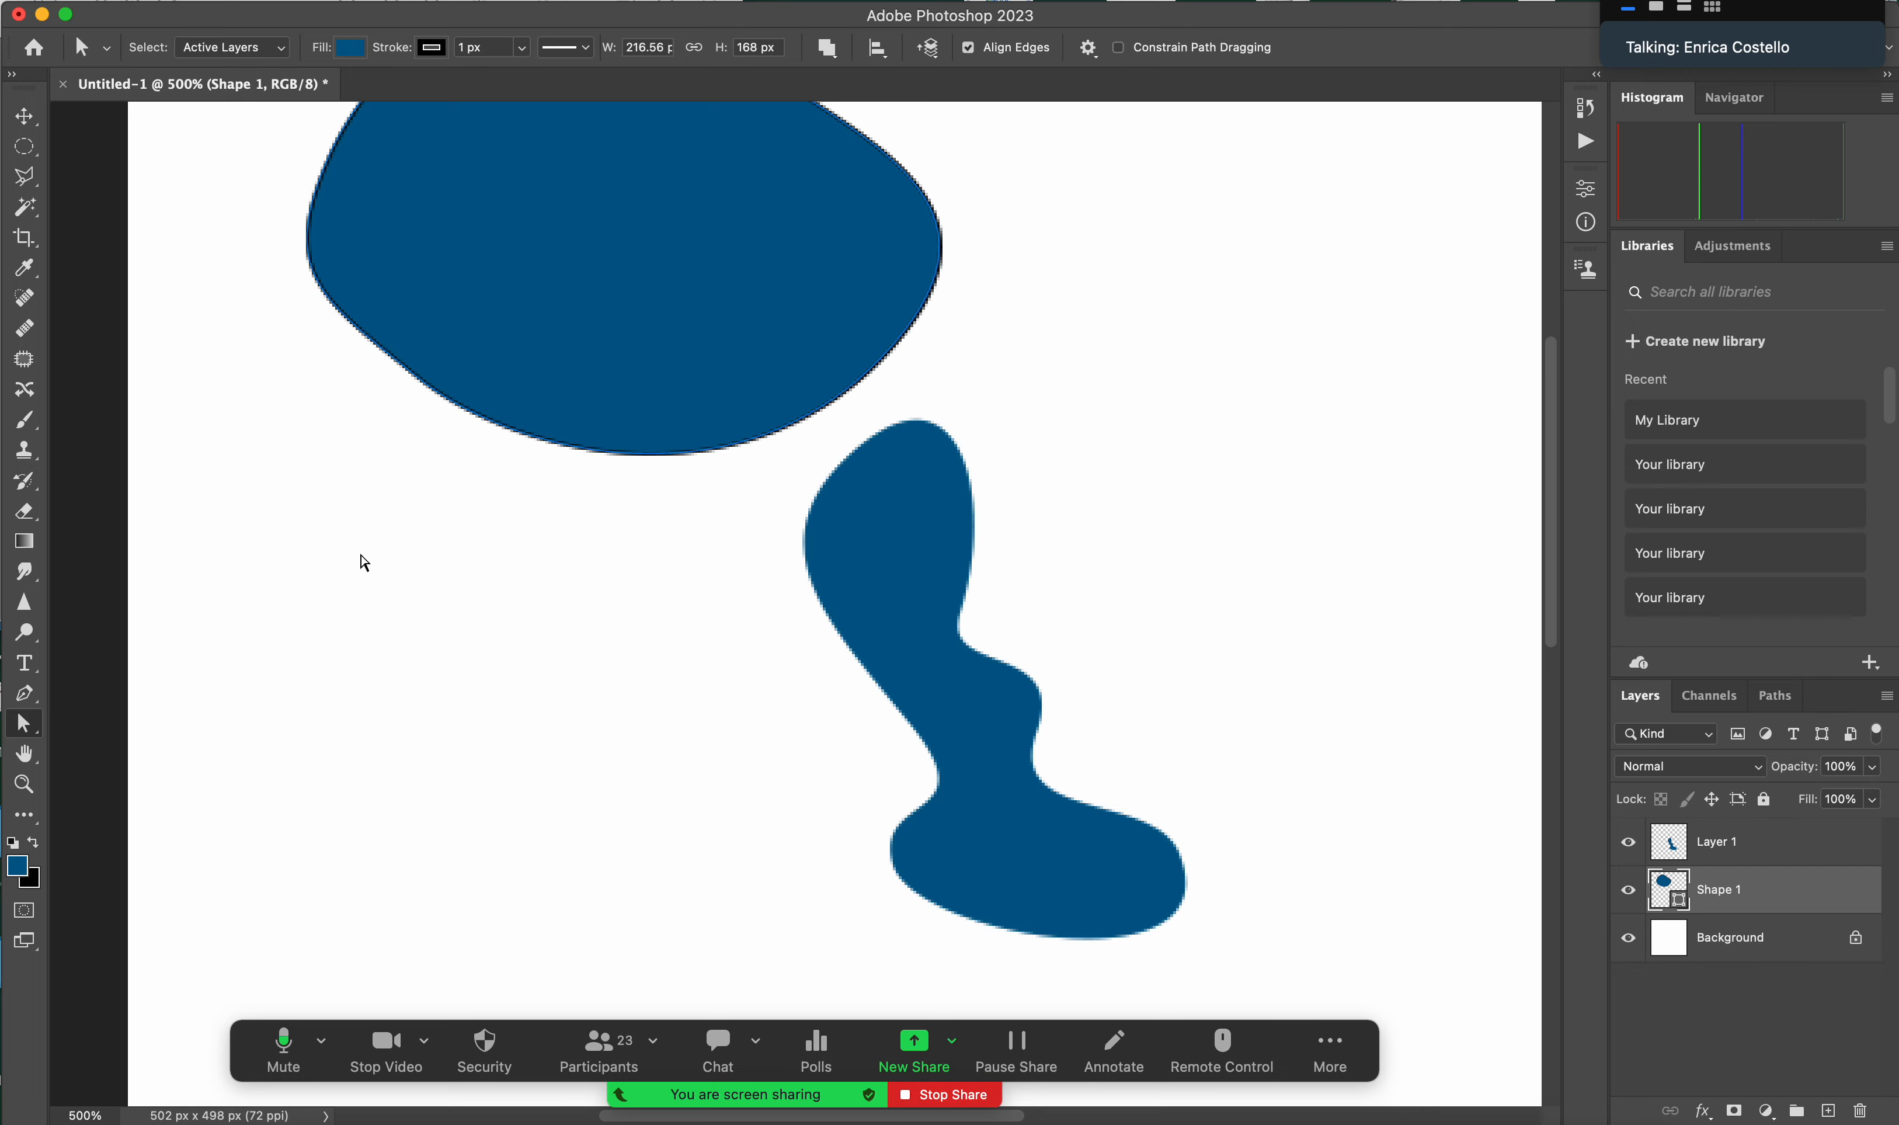
click(658, 458)
drag(892, 345, 829, 323)
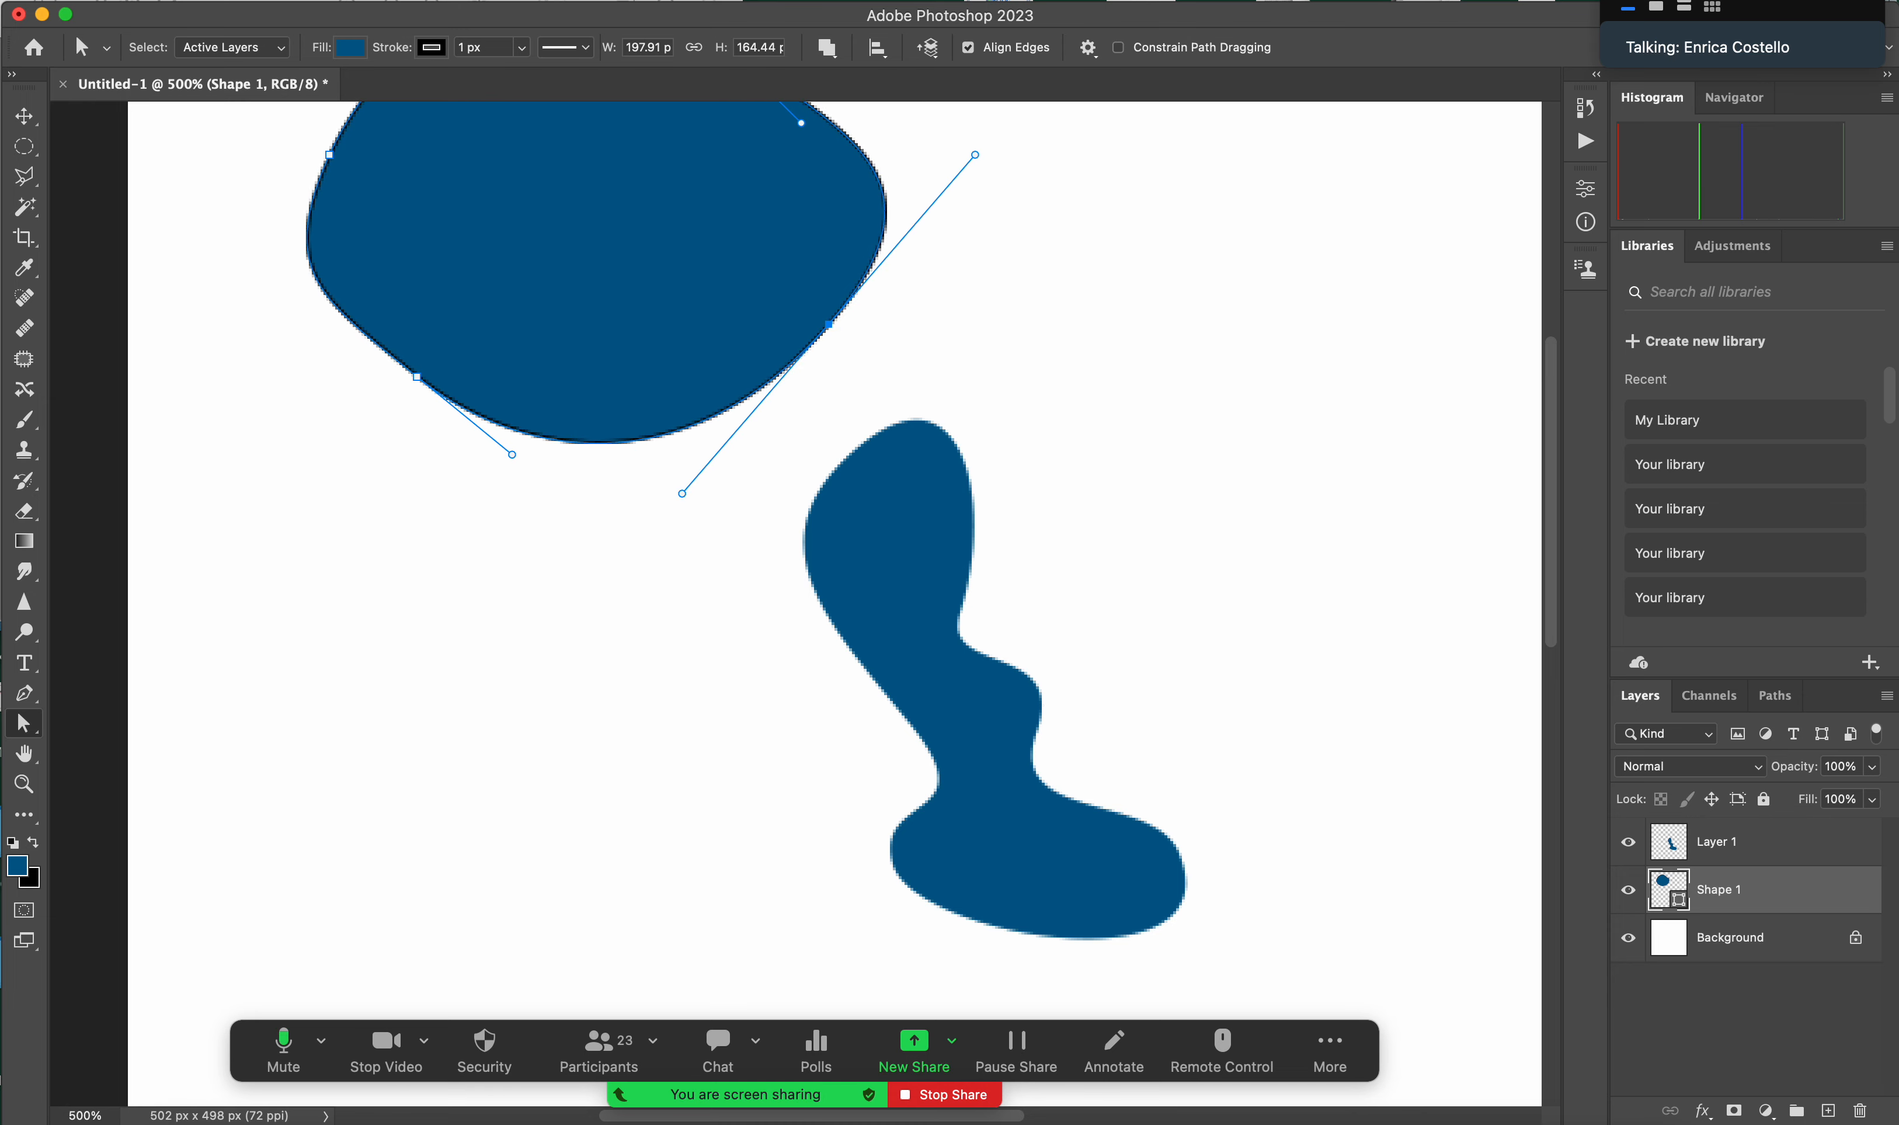
key(v)
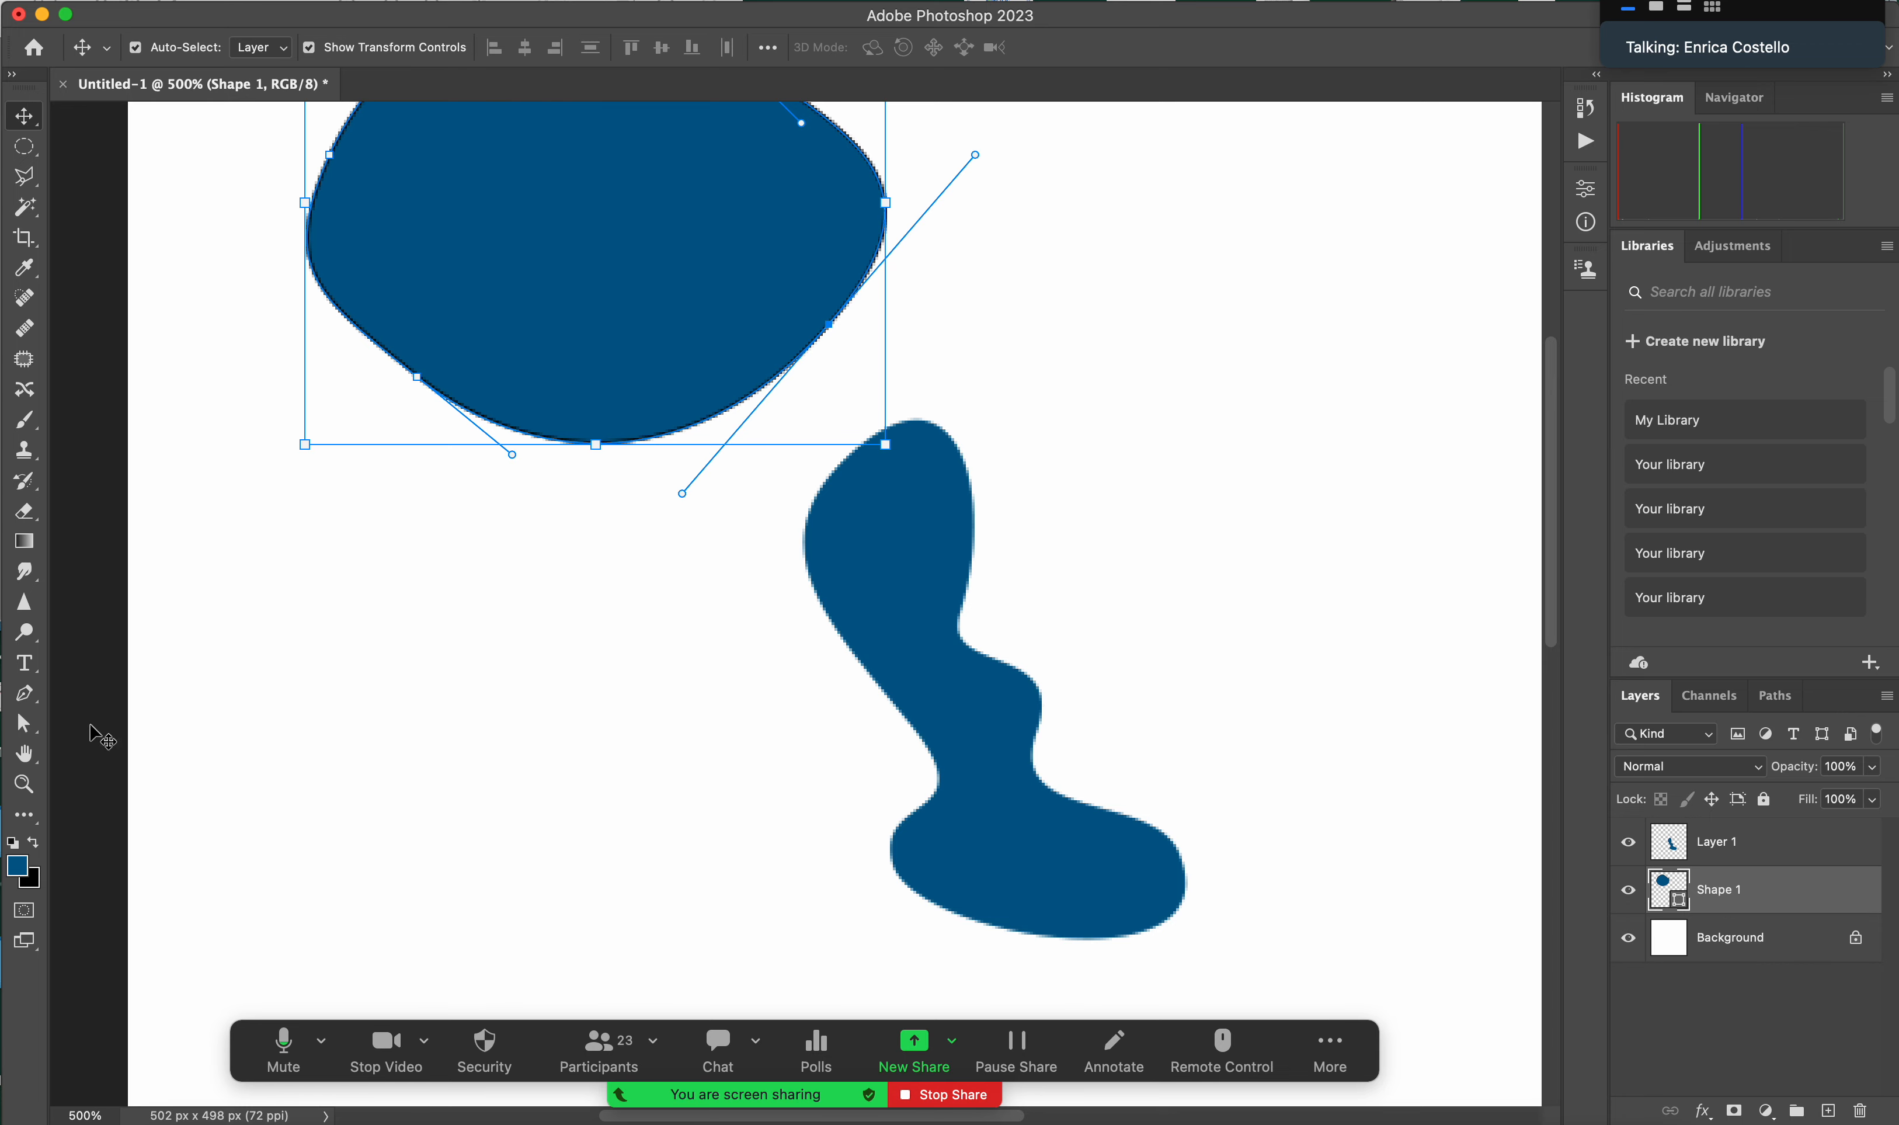
- Try to draw a closed curved Pen path right of the Layer 1 shape while Shape 1 is the active layer
click(24, 693)
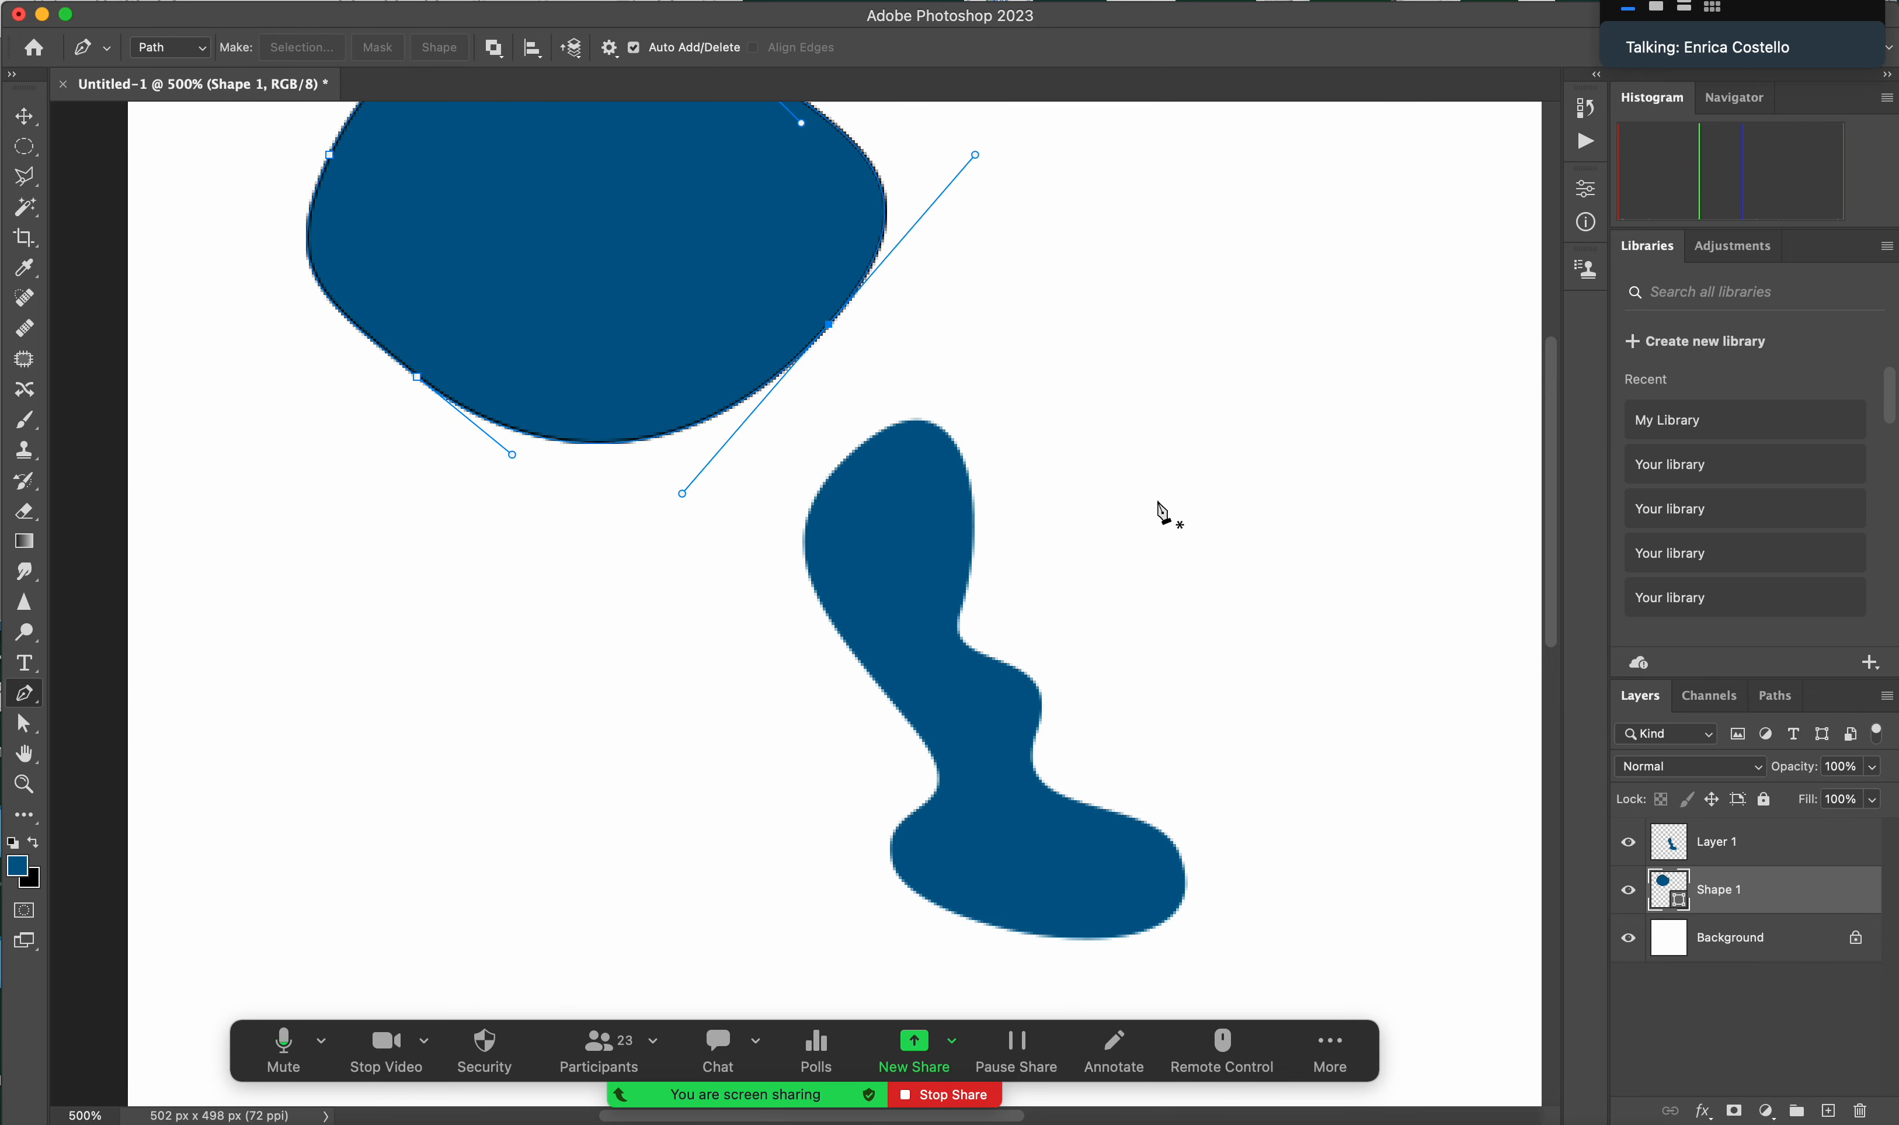
drag(1149, 461, 1256, 445)
drag(1354, 511, 1371, 697)
drag(1210, 750, 1099, 514)
click(1148, 464)
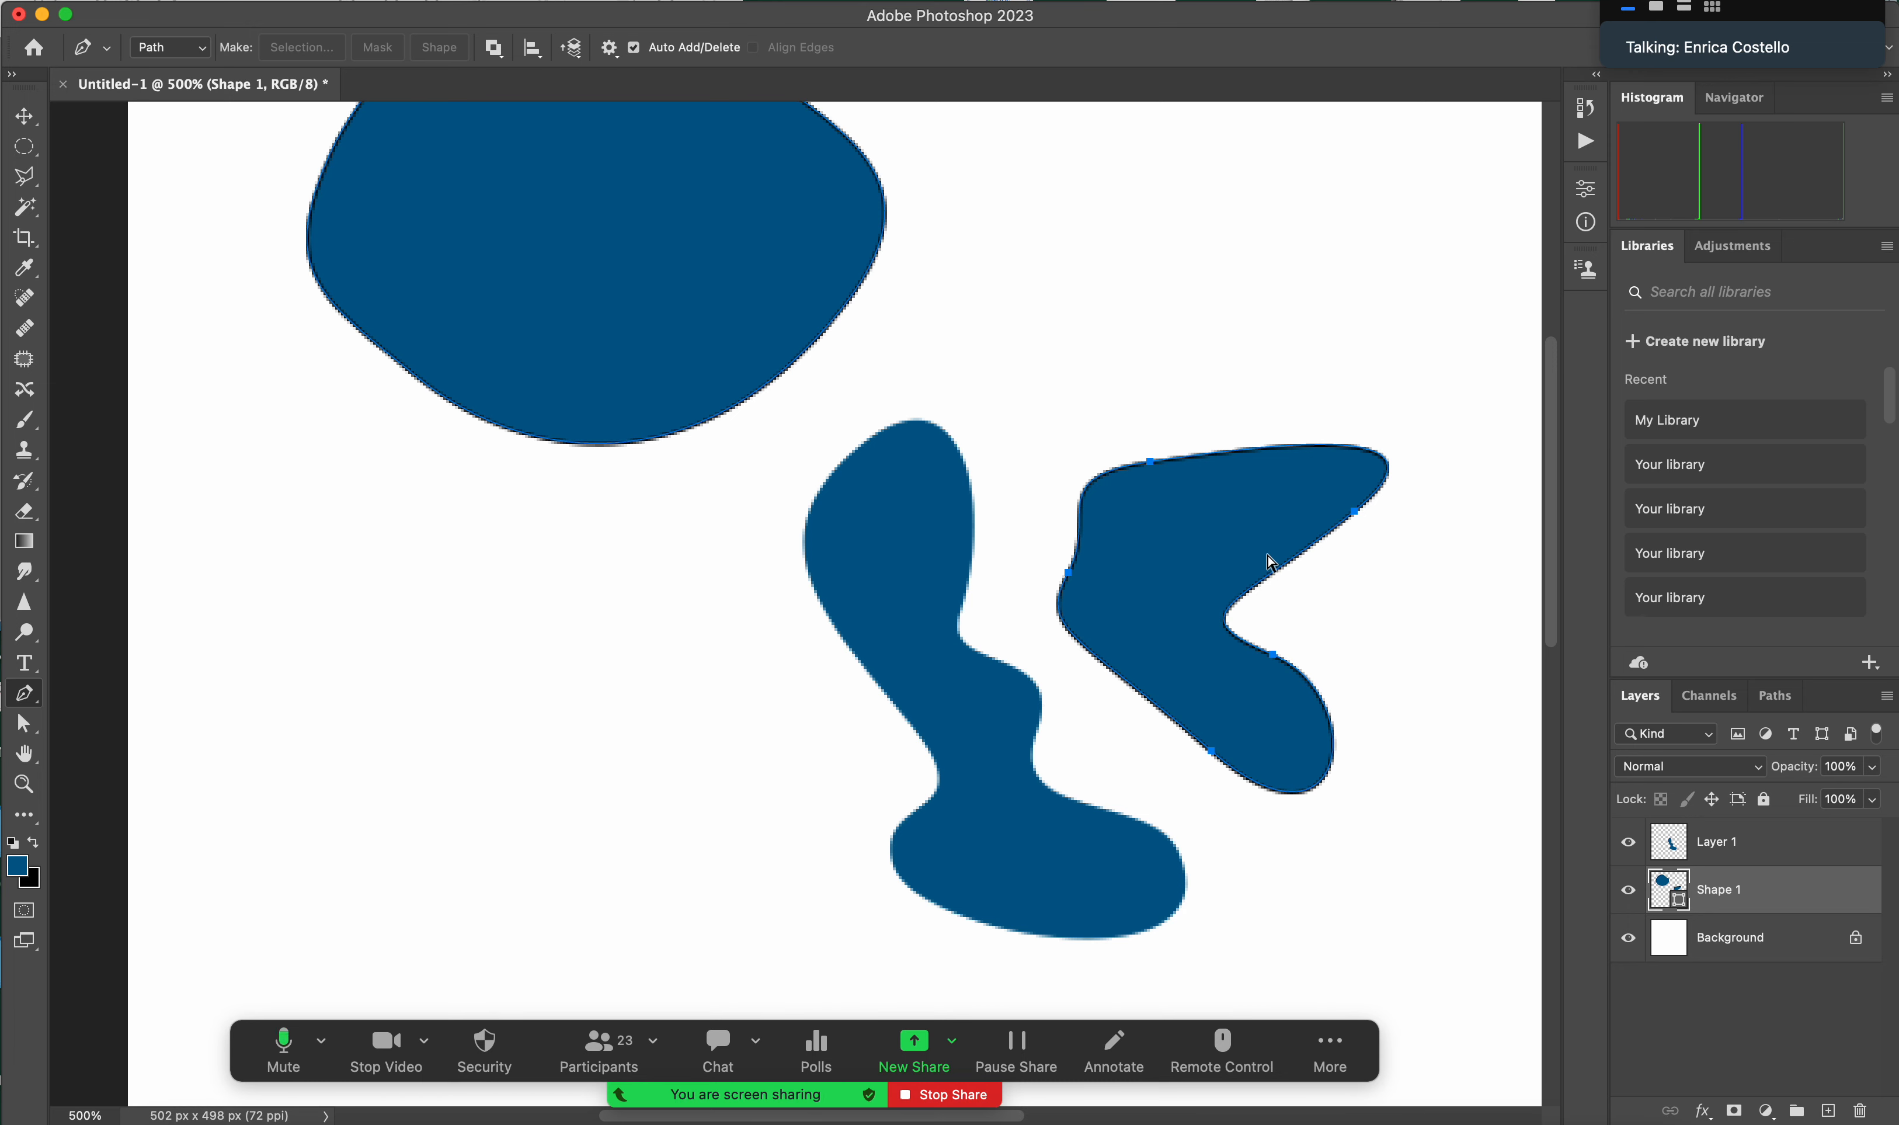
- Undo all points of the path just drawn on the Shape 1 layer
key(super+z)
key(super+z)
key(super+z)
key(super+z)
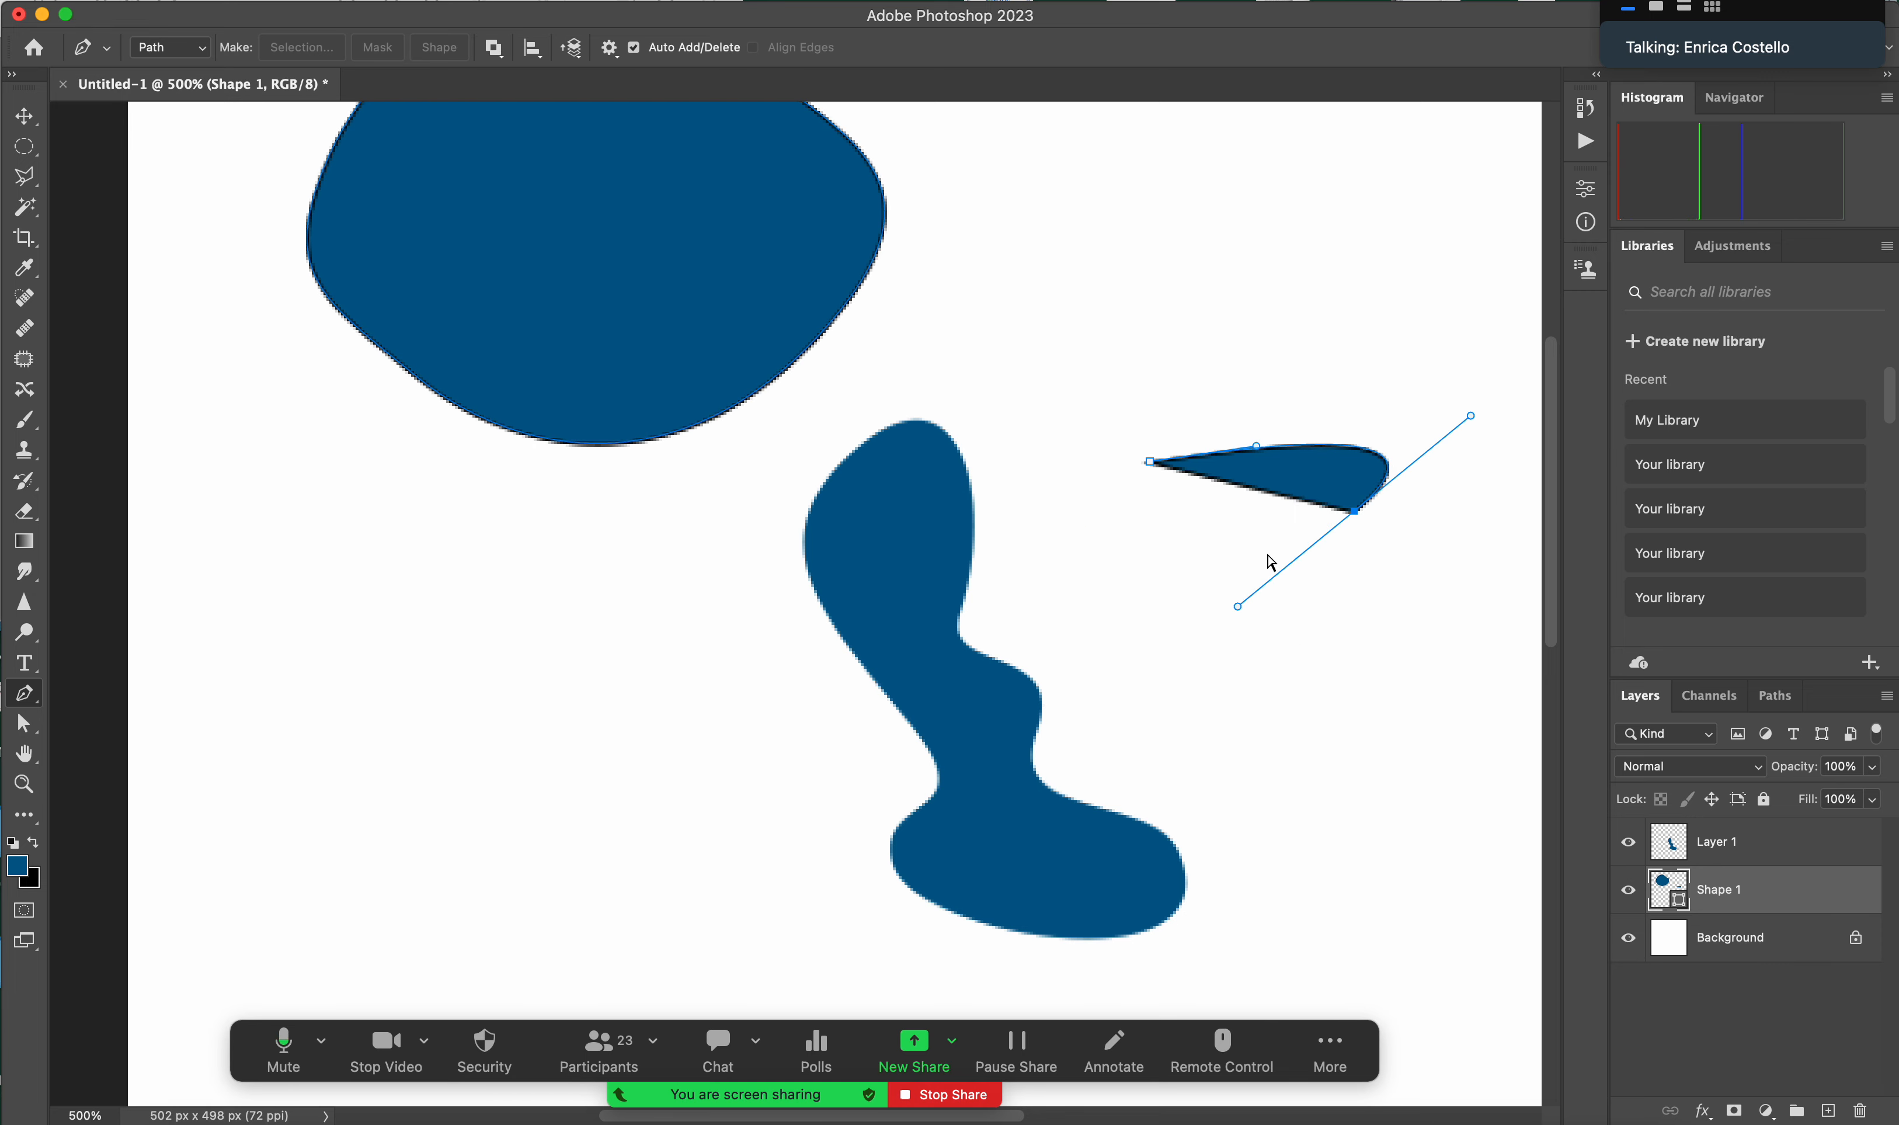
key(super+z)
key(super+z)
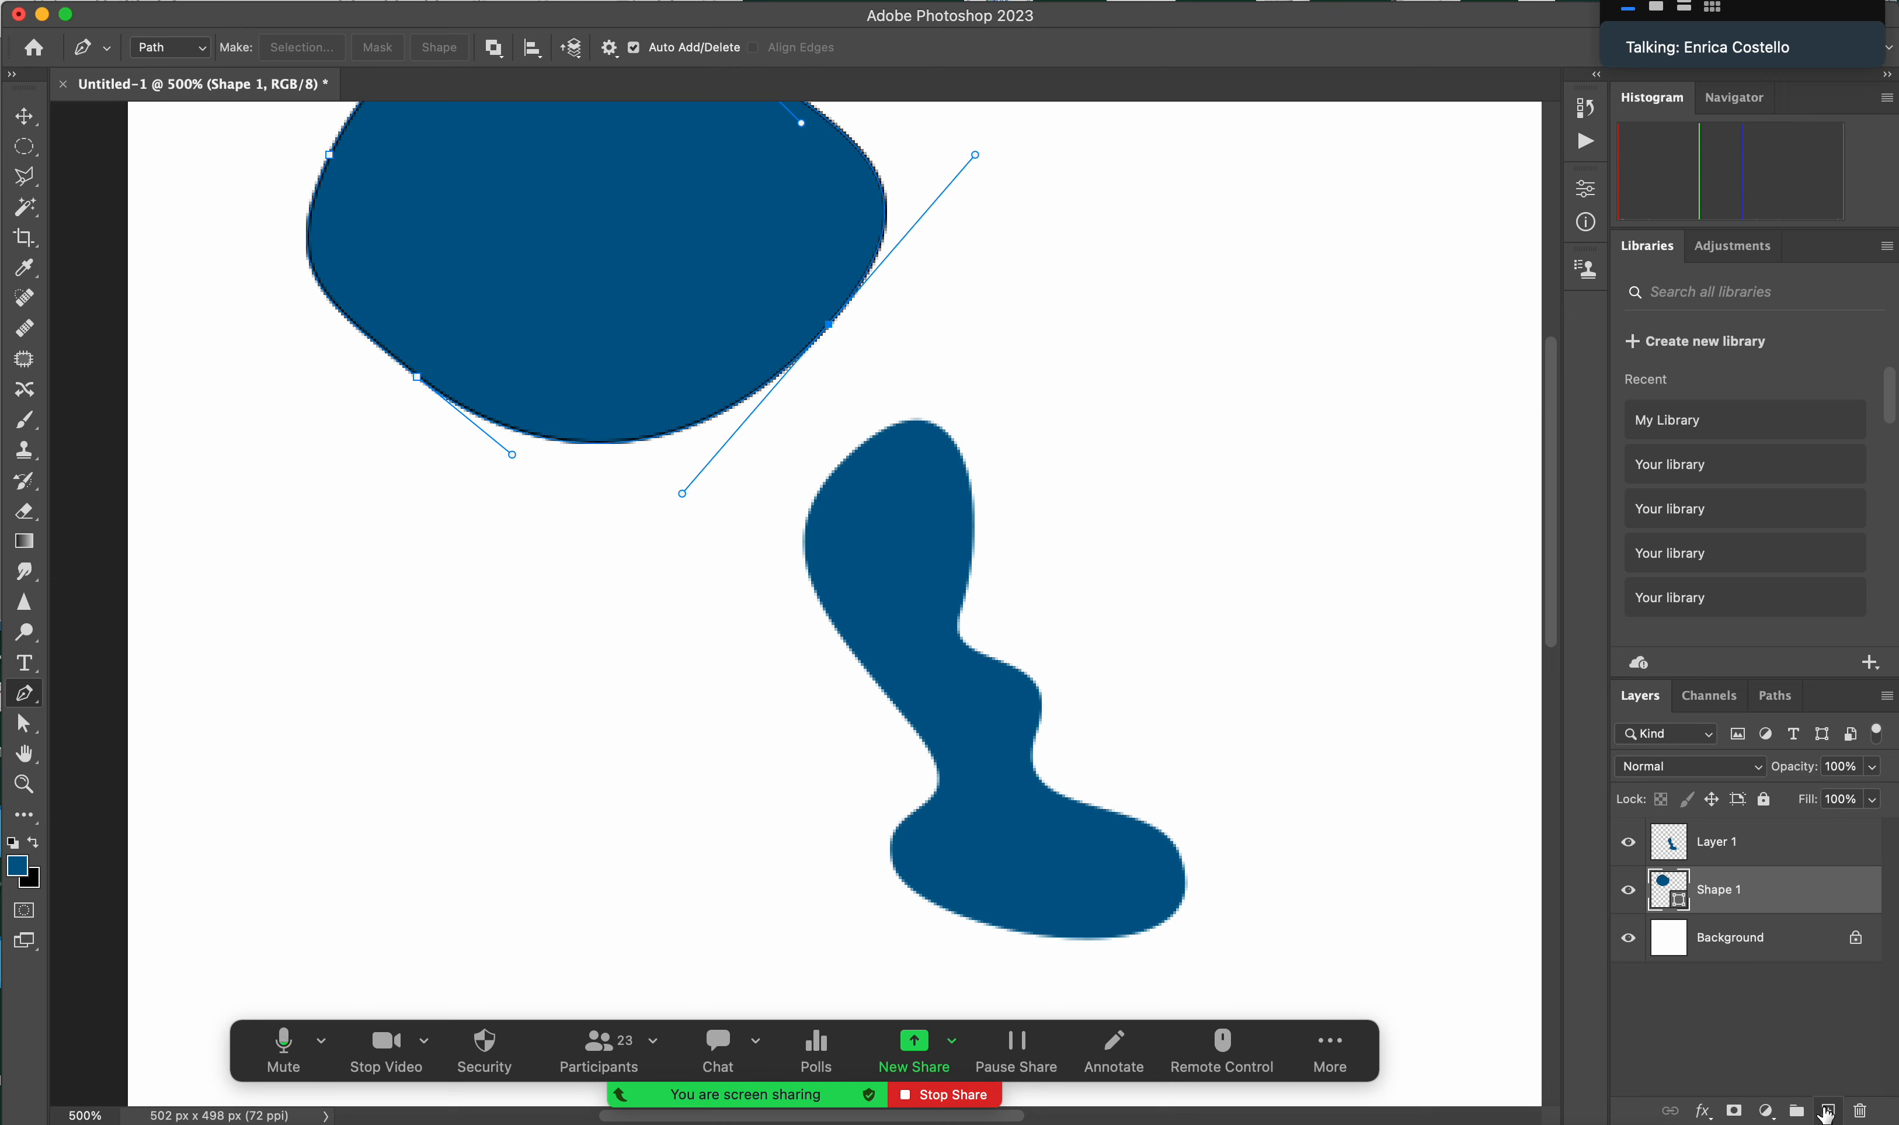
- Add a new layer above Shape 1 and draw a closed four-point curved path in the canvas's upper-right area
click(1828, 1111)
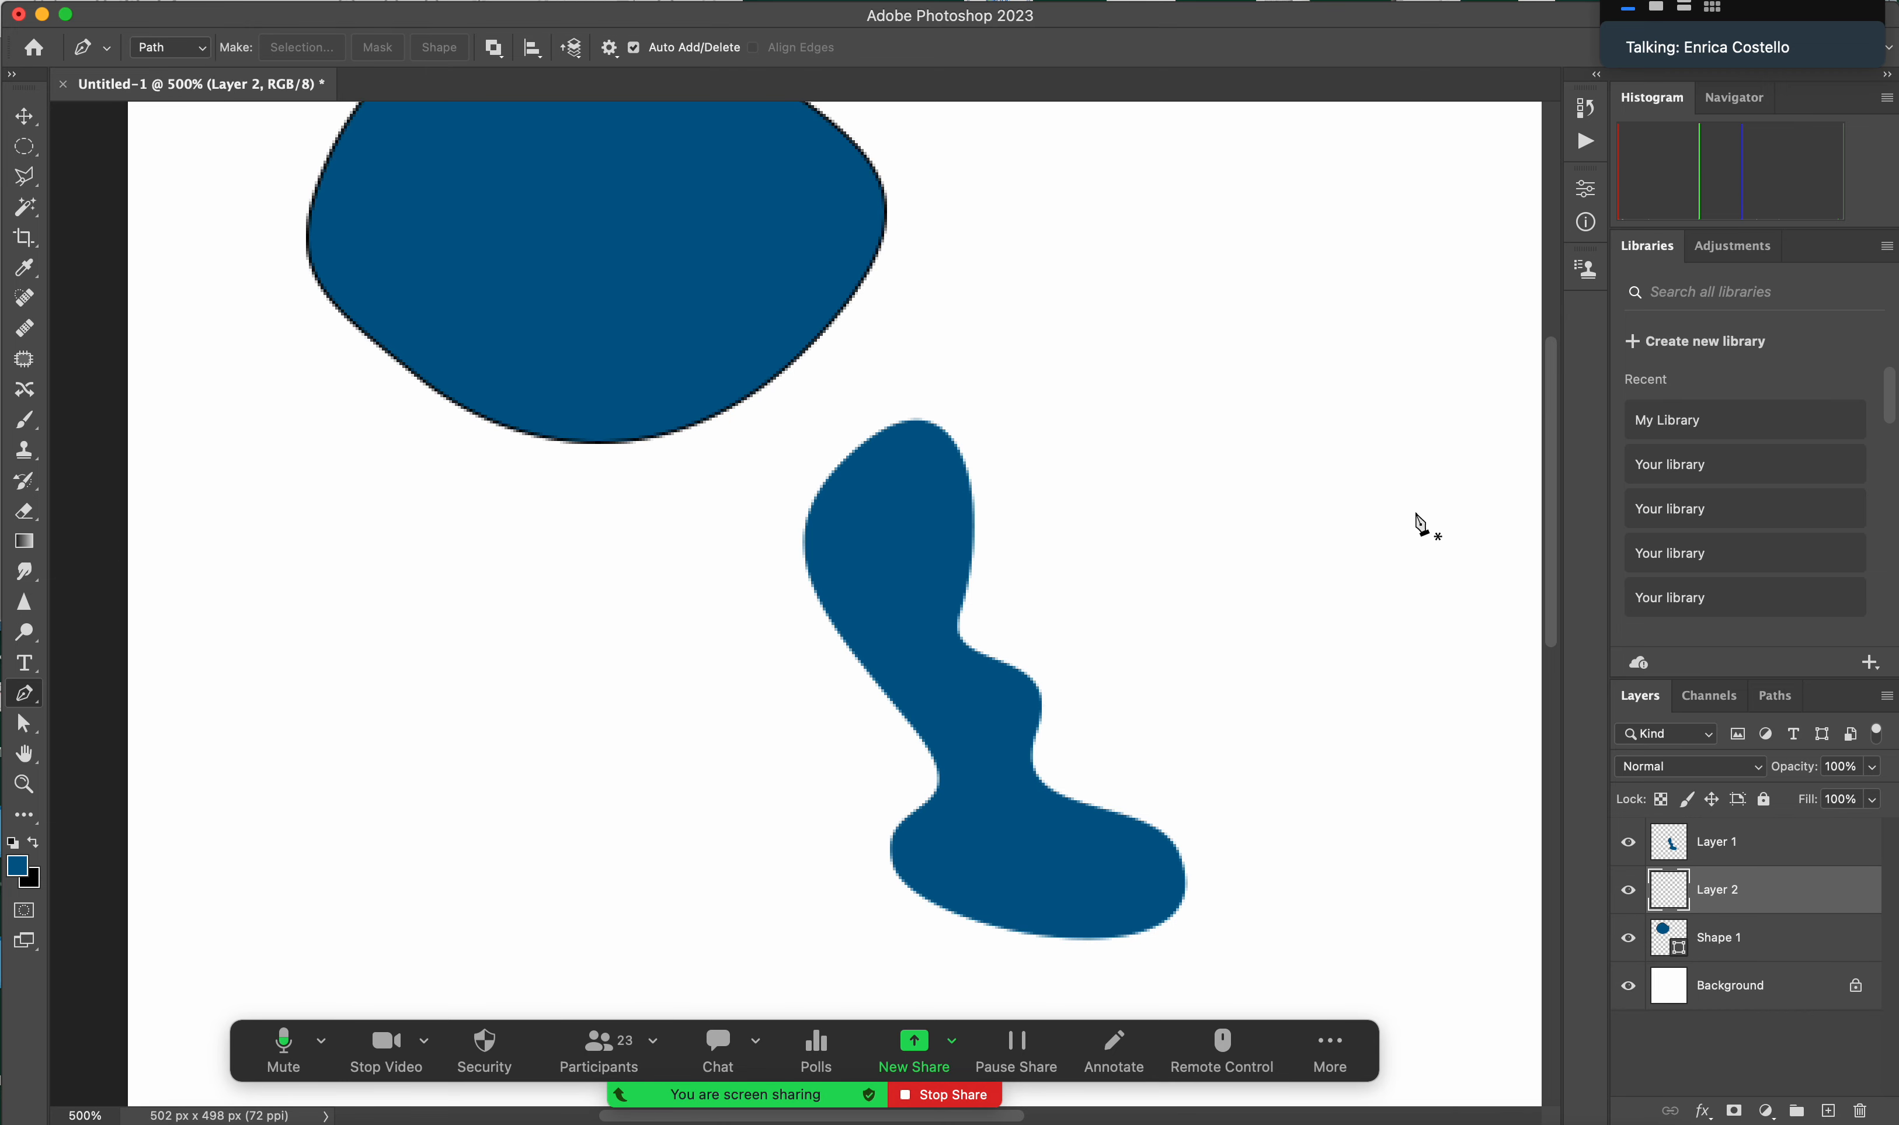
drag(1311, 344, 1239, 219)
drag(1127, 272, 1087, 427)
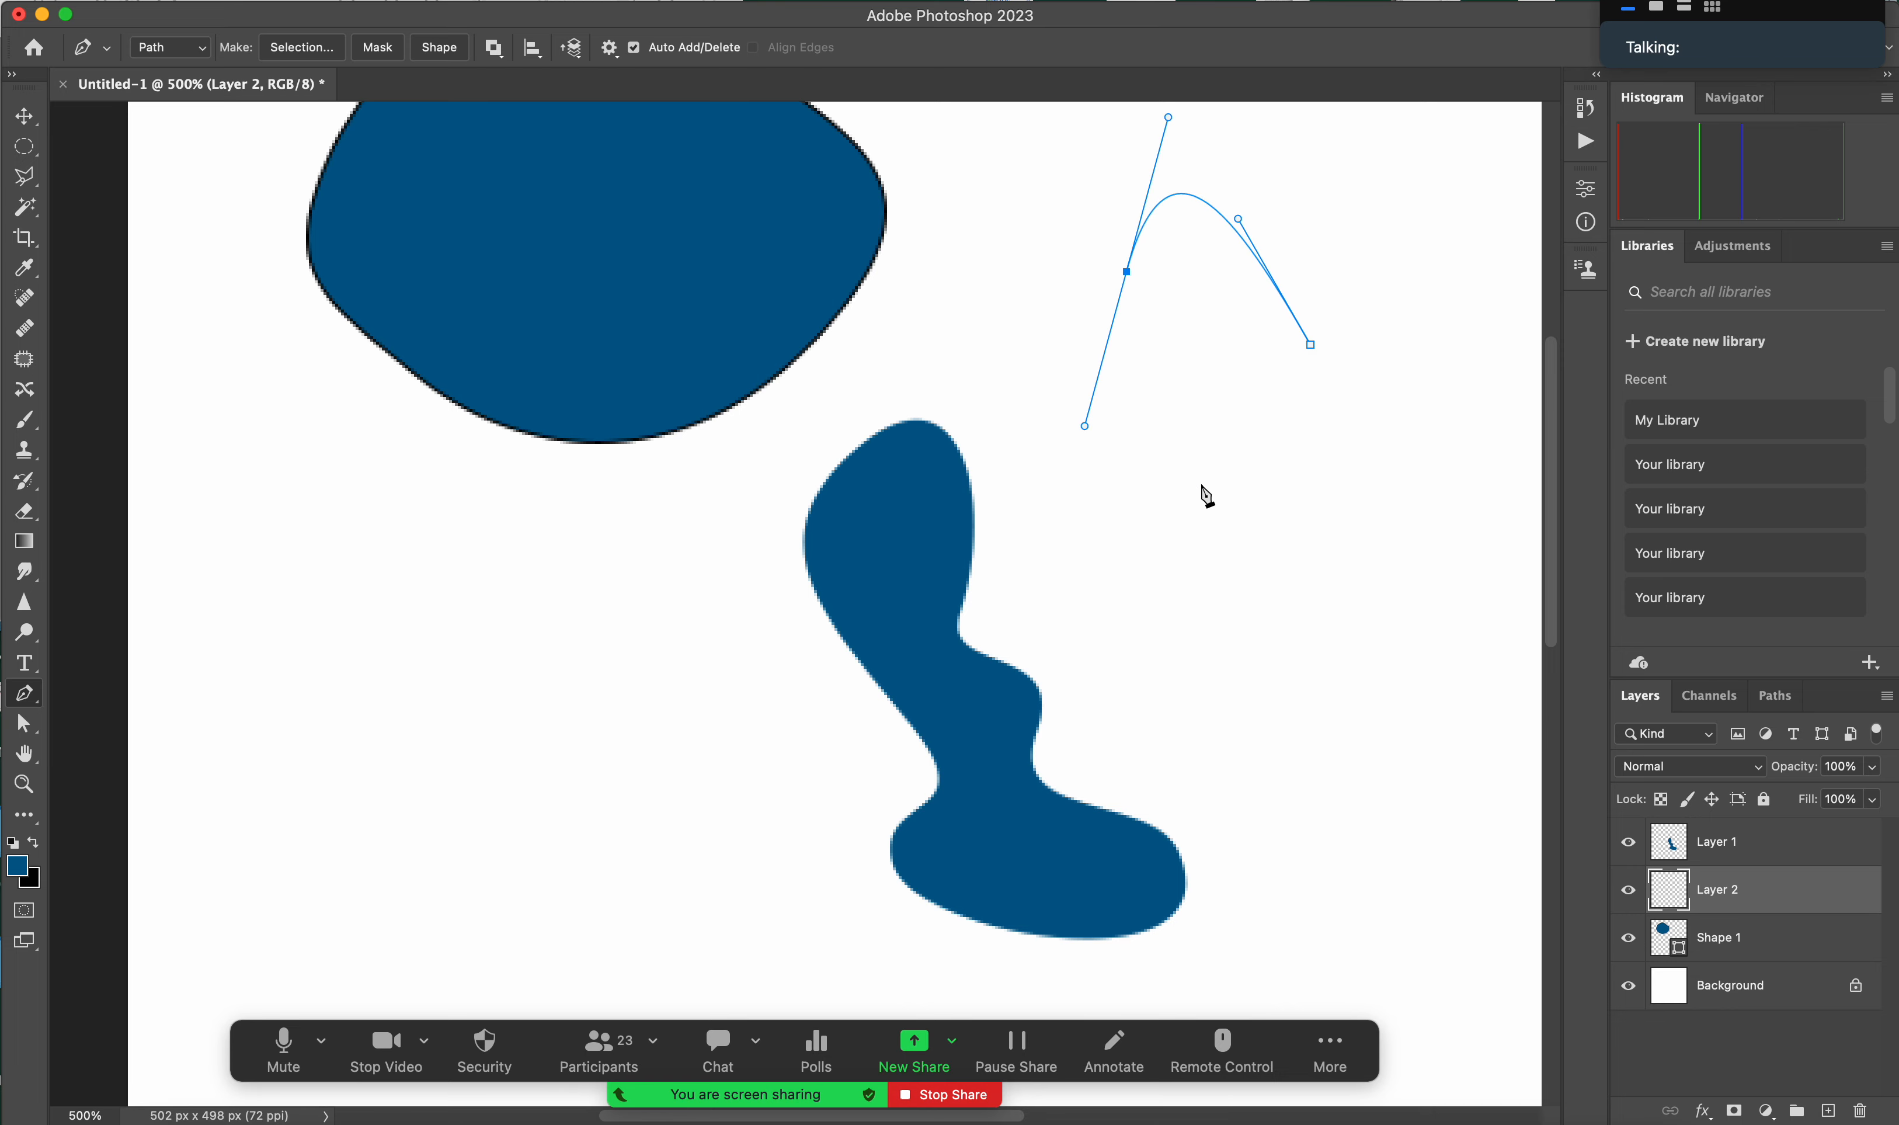
drag(1211, 485, 1290, 631)
drag(1328, 550, 1331, 439)
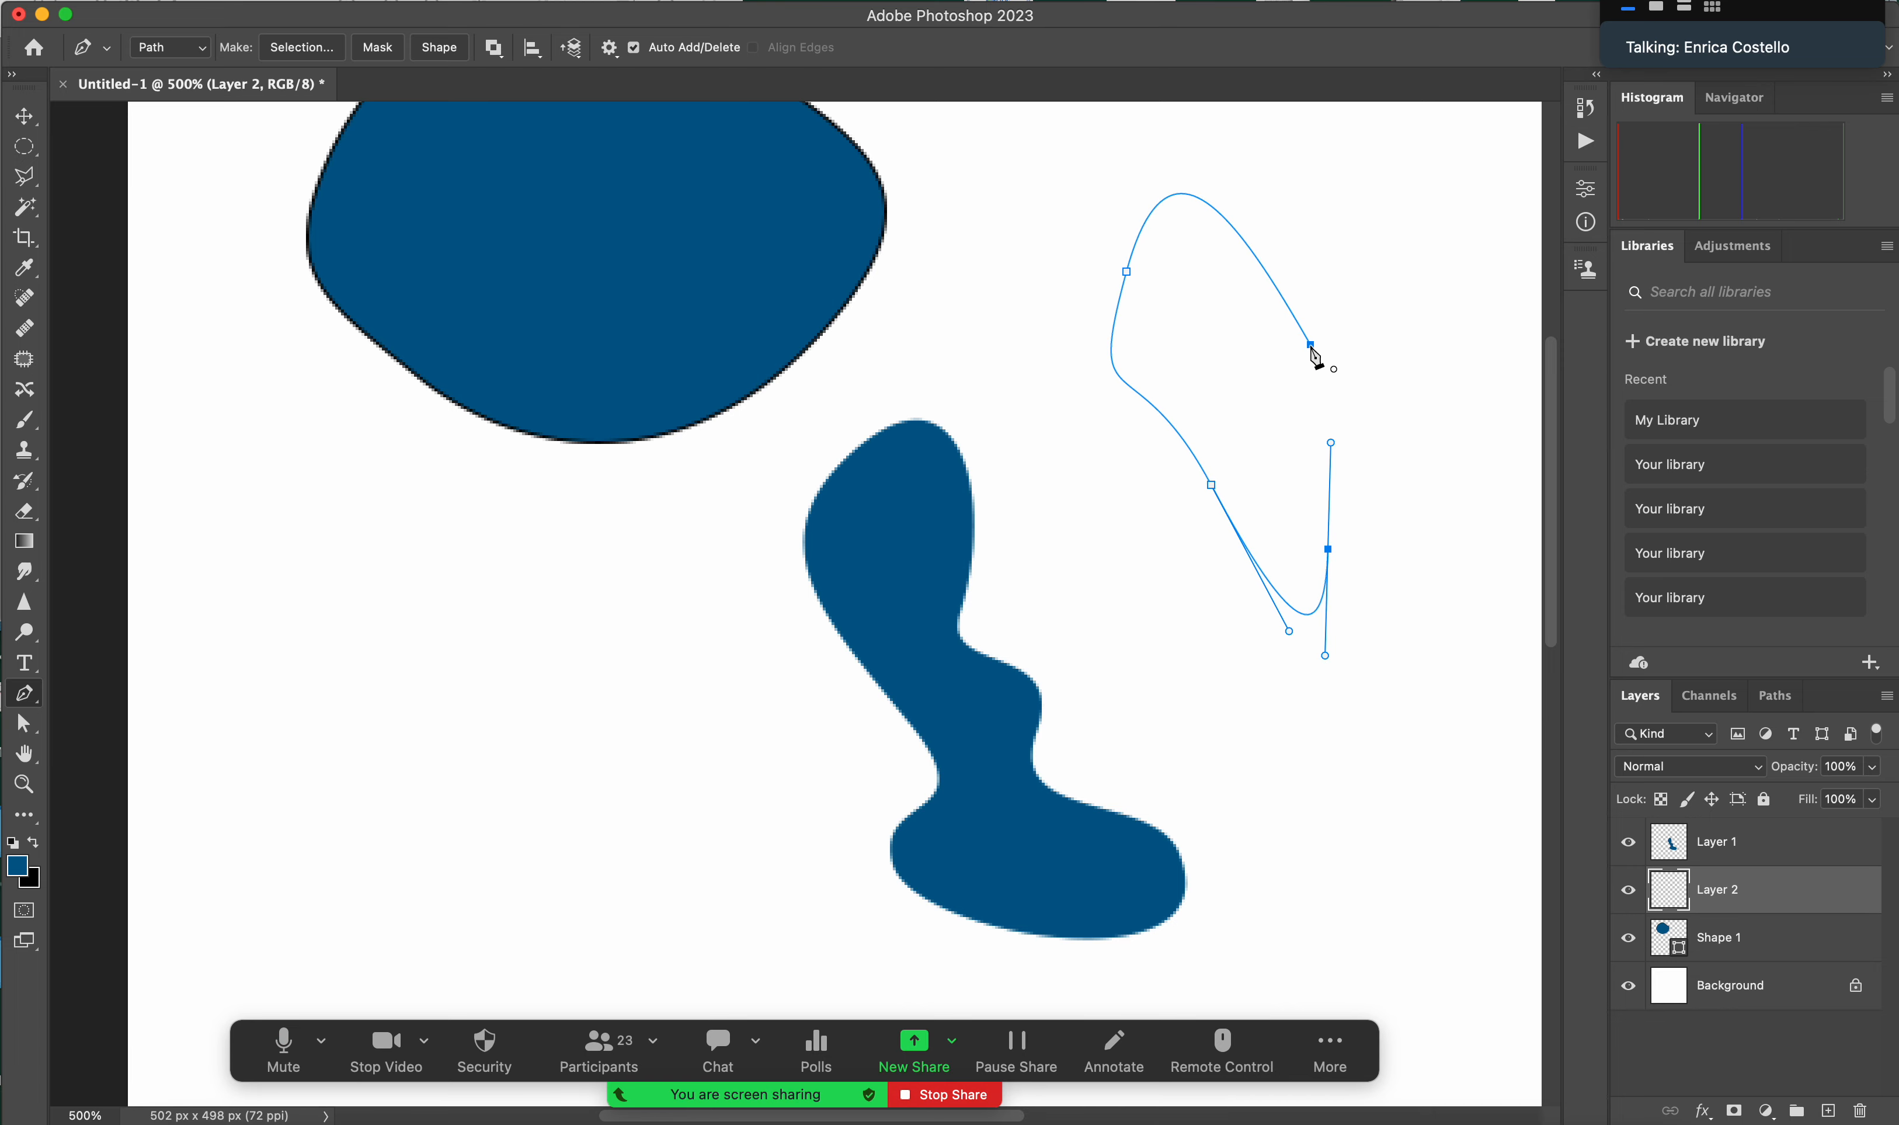
click(1311, 345)
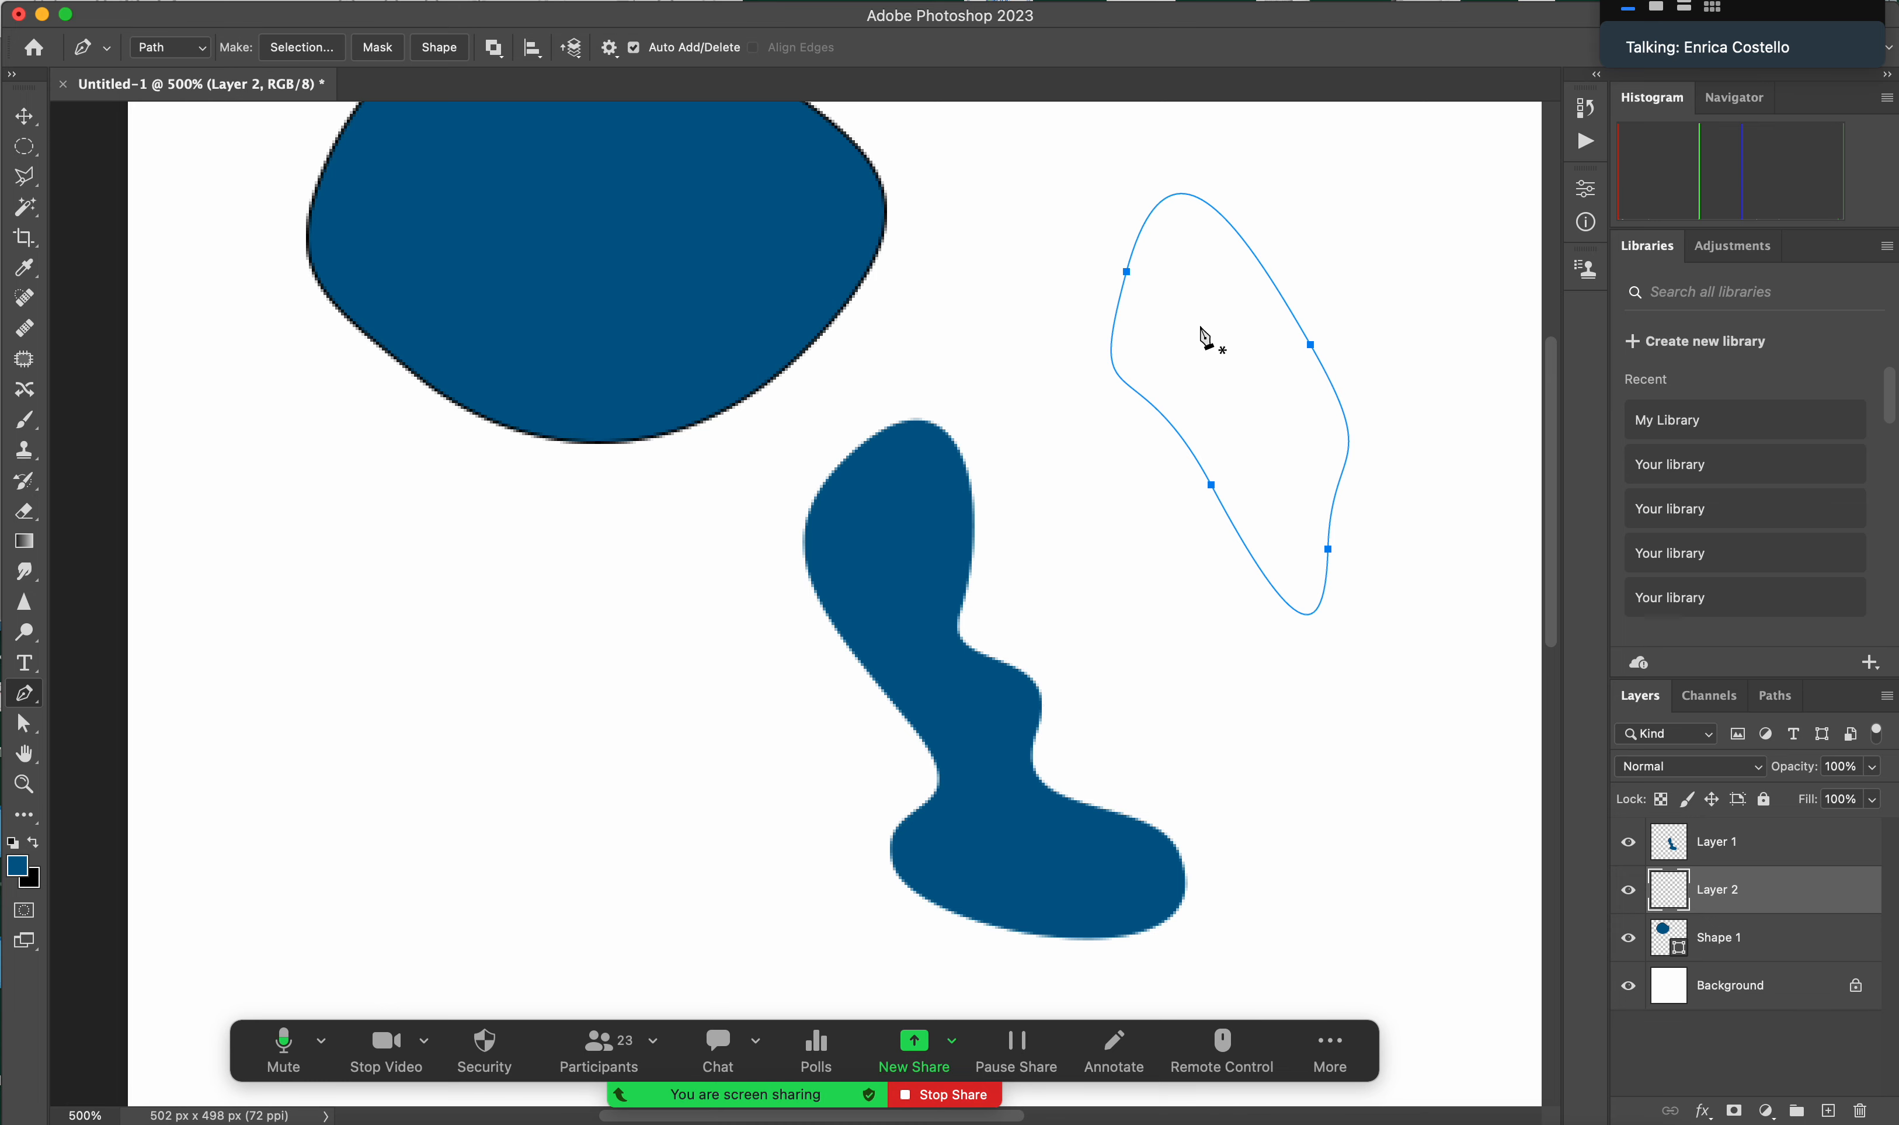
- Stroke the Work Path with the Brush tool, leaving Simulate Pressure off, and undo the stroke
click(1782, 705)
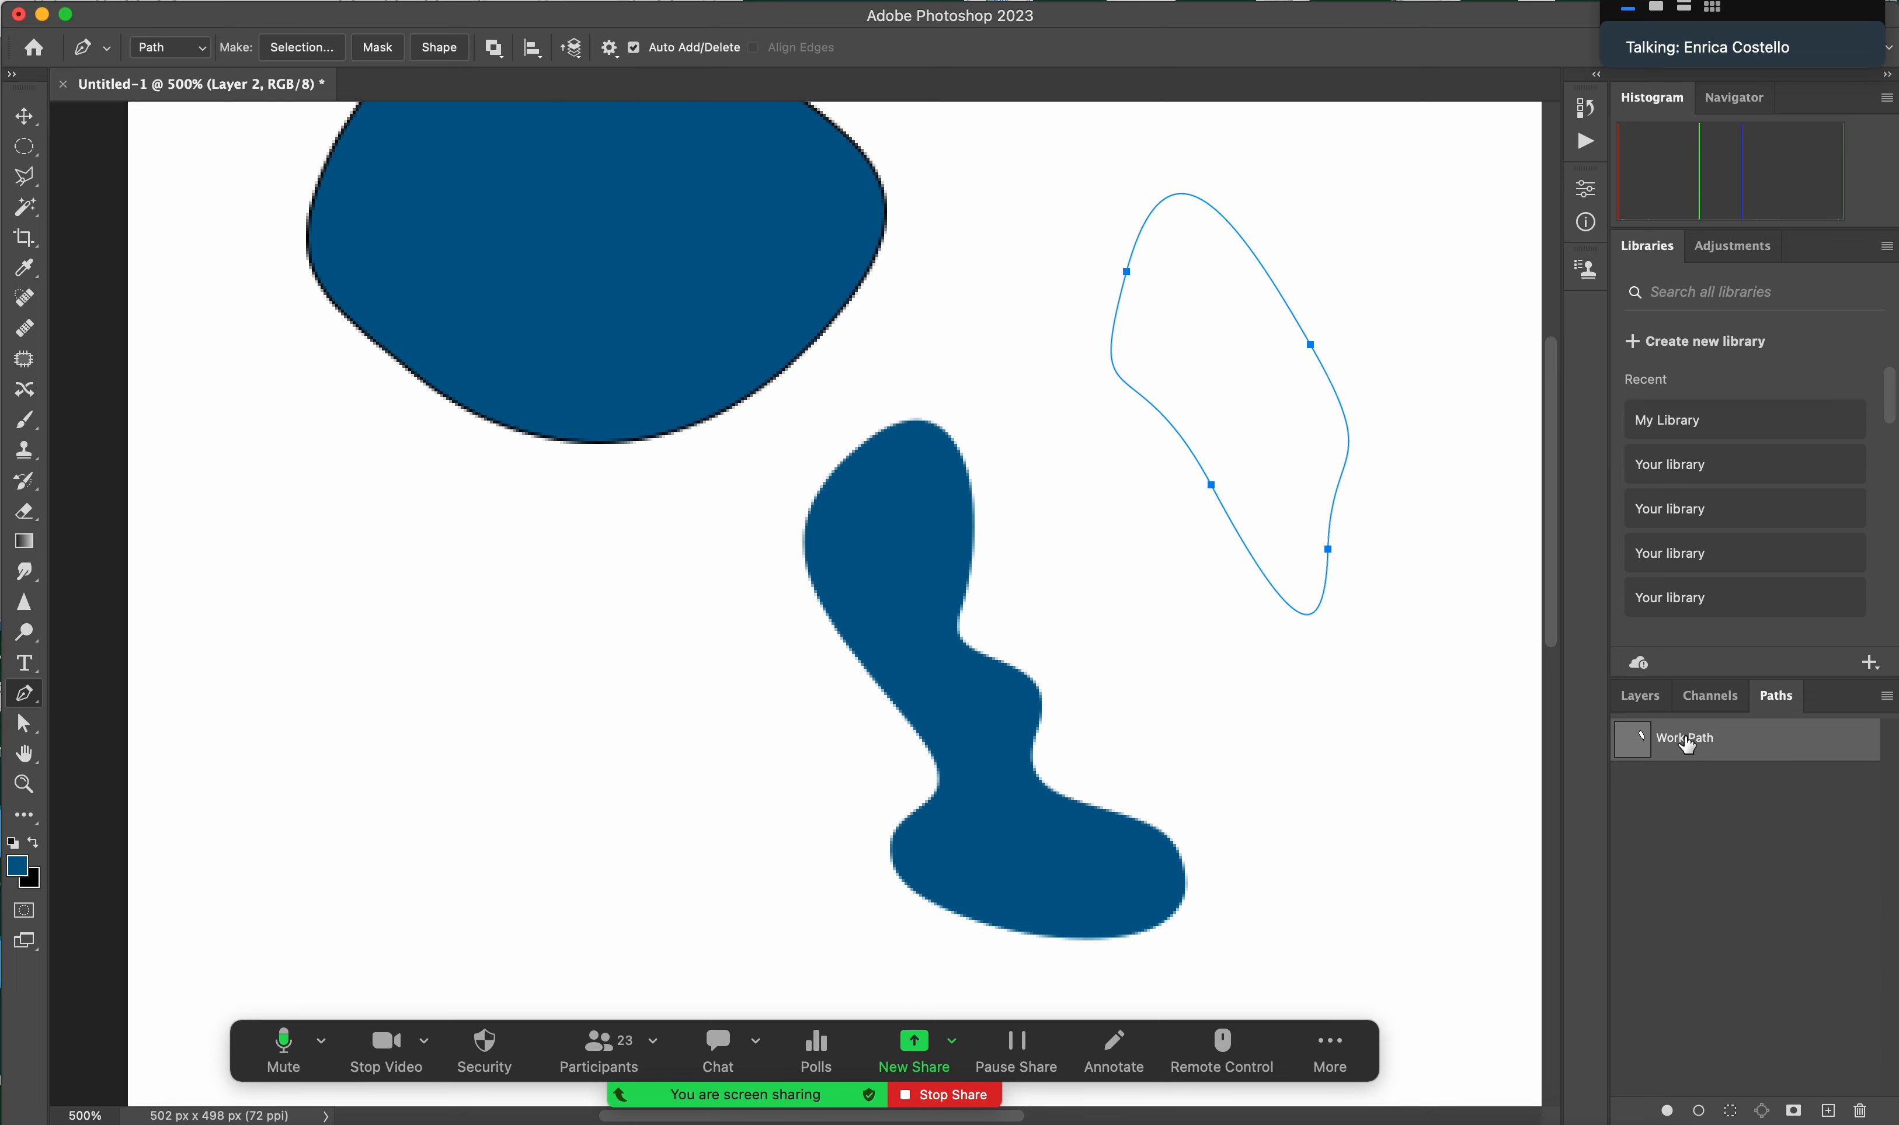
click(1887, 697)
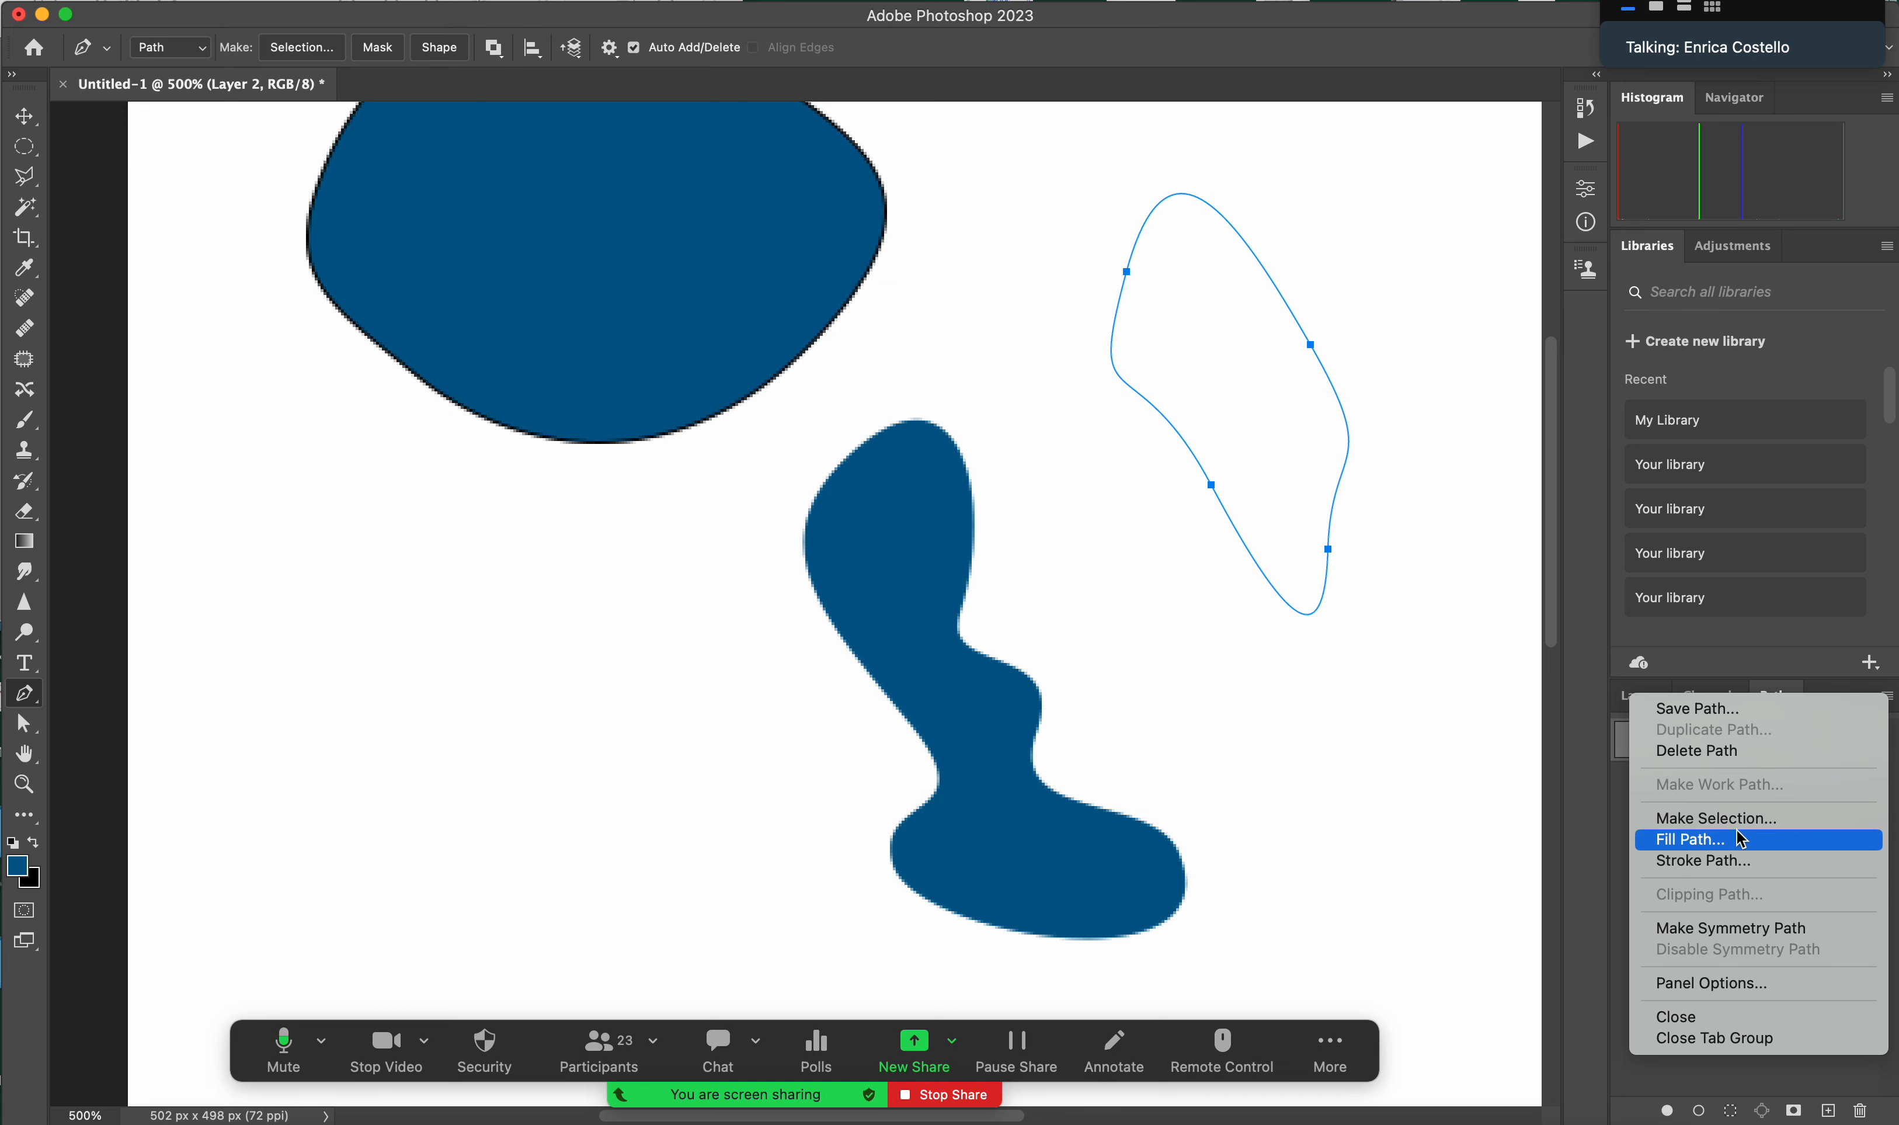
click(1674, 861)
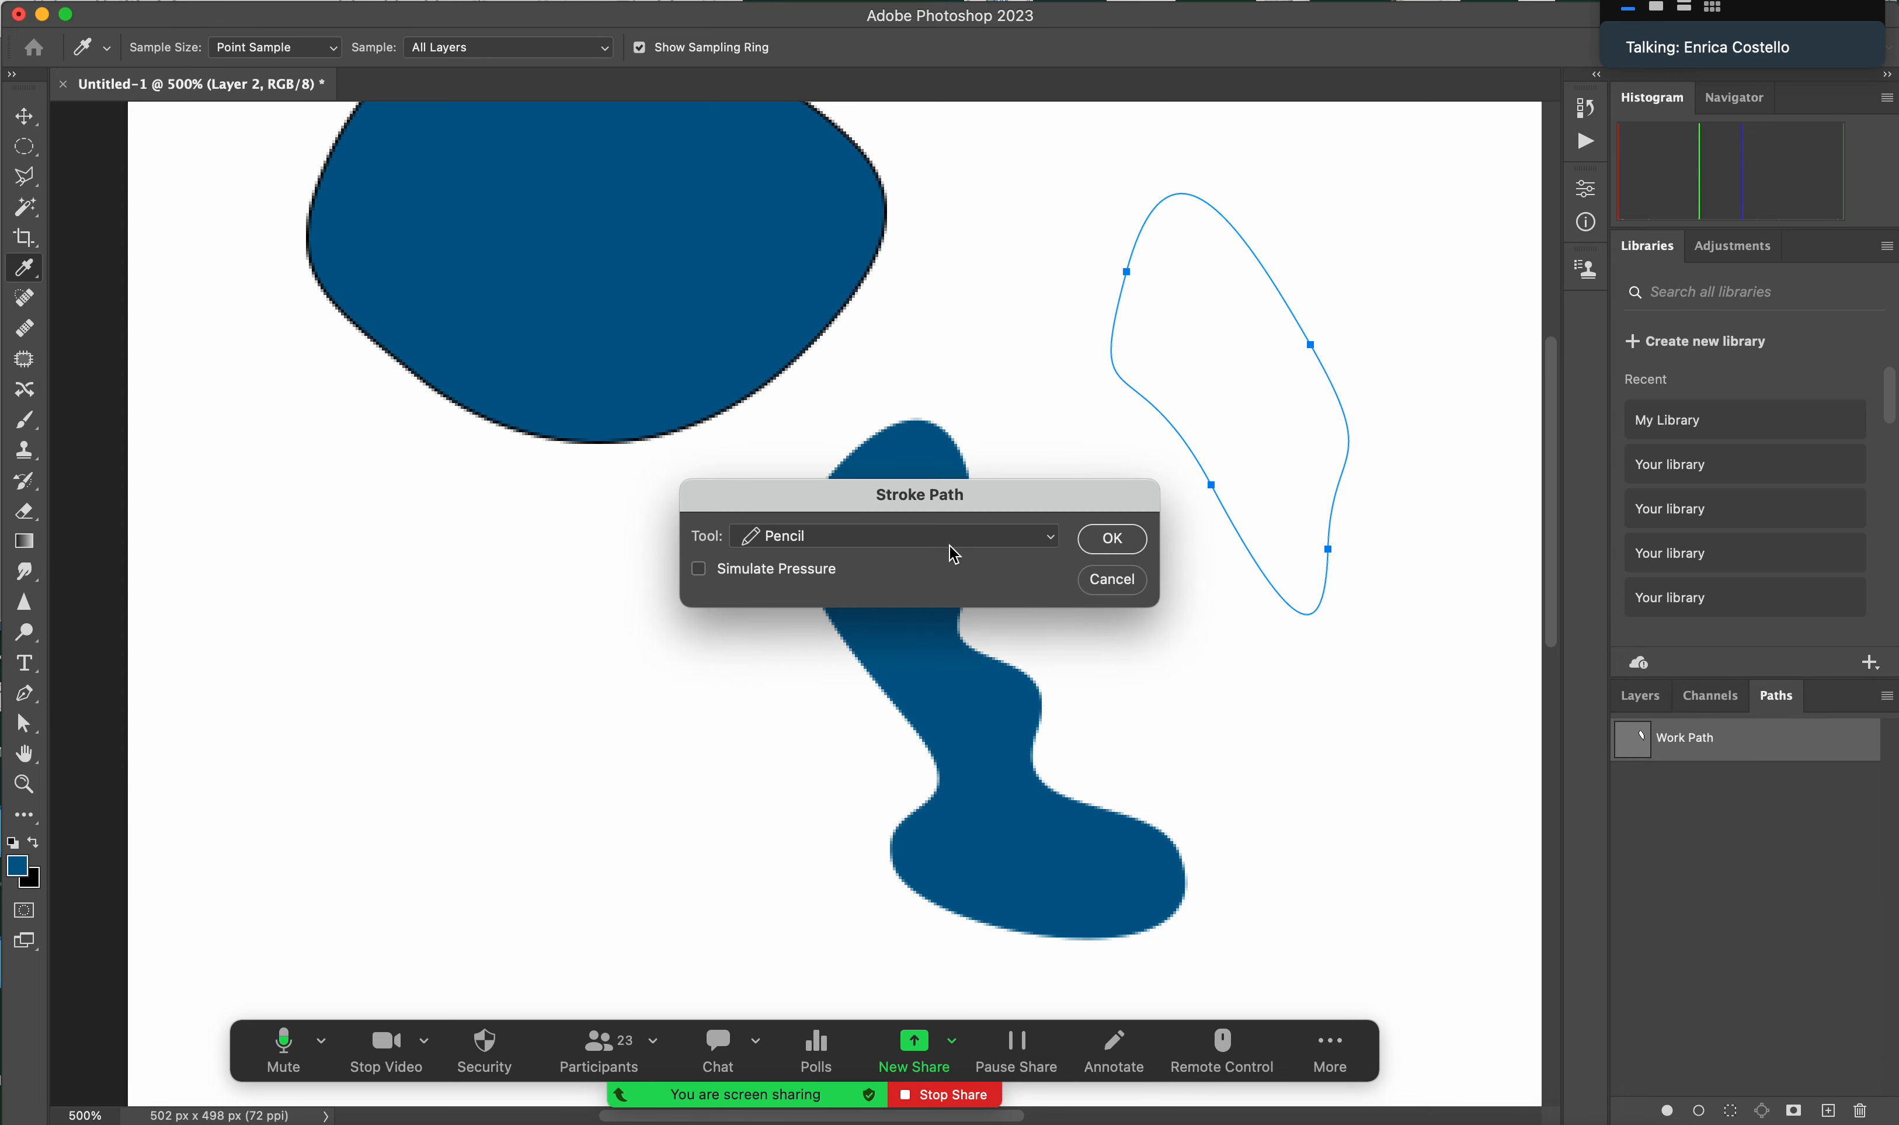
click(1053, 549)
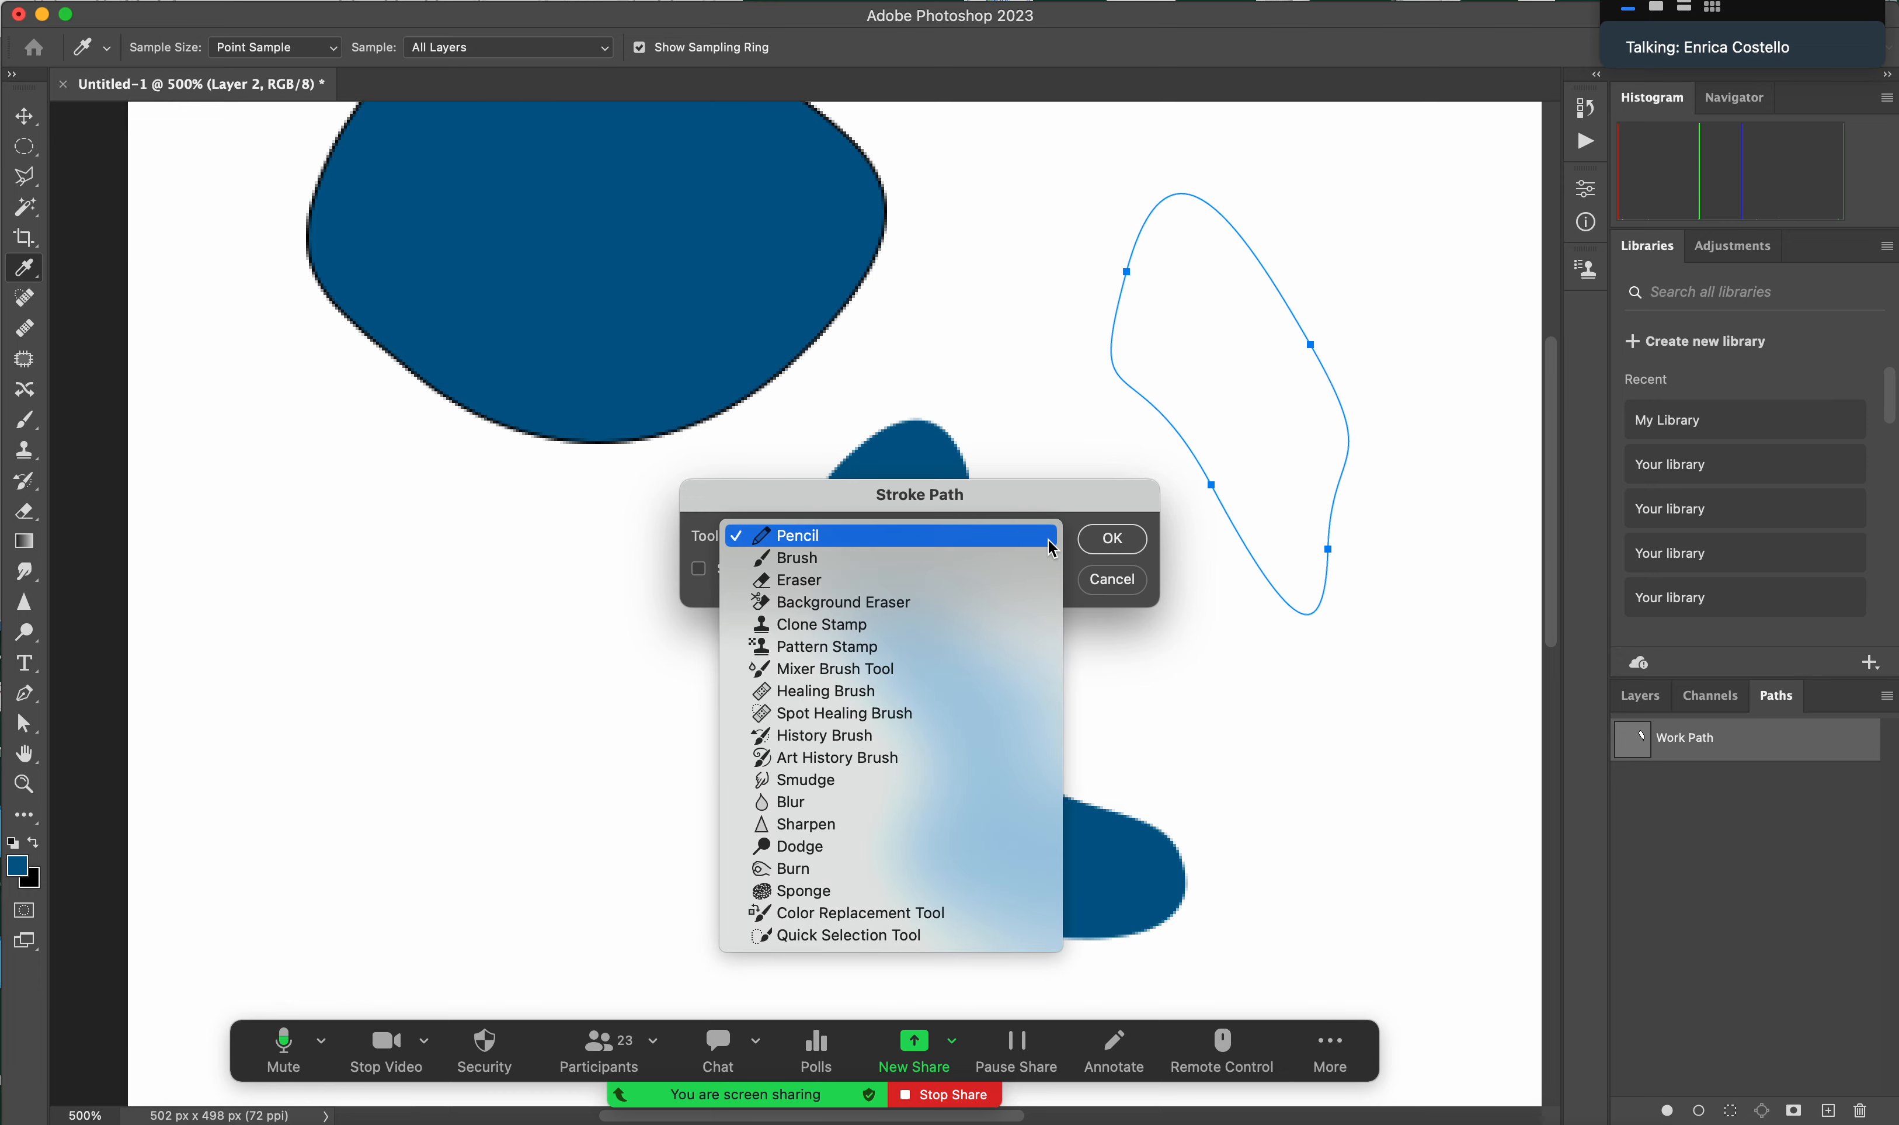
click(1037, 556)
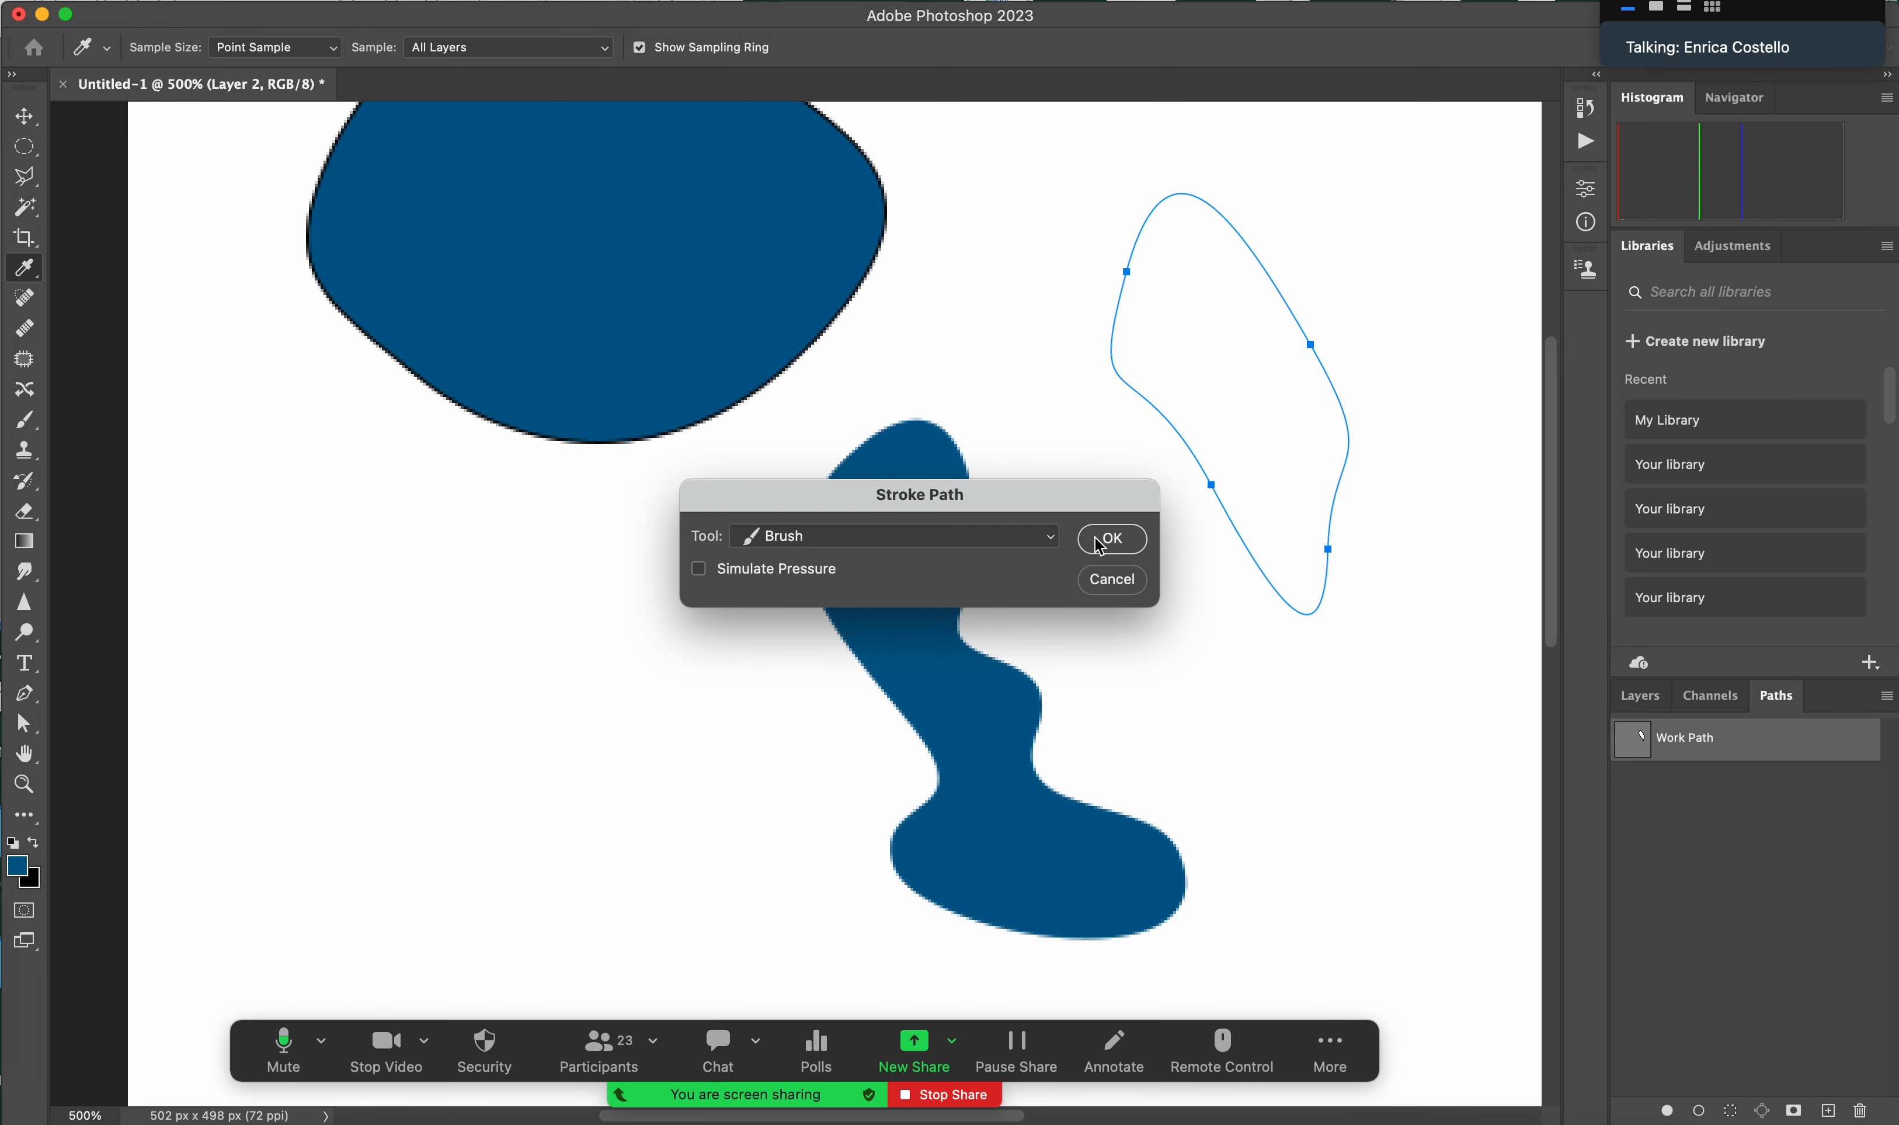
click(1112, 539)
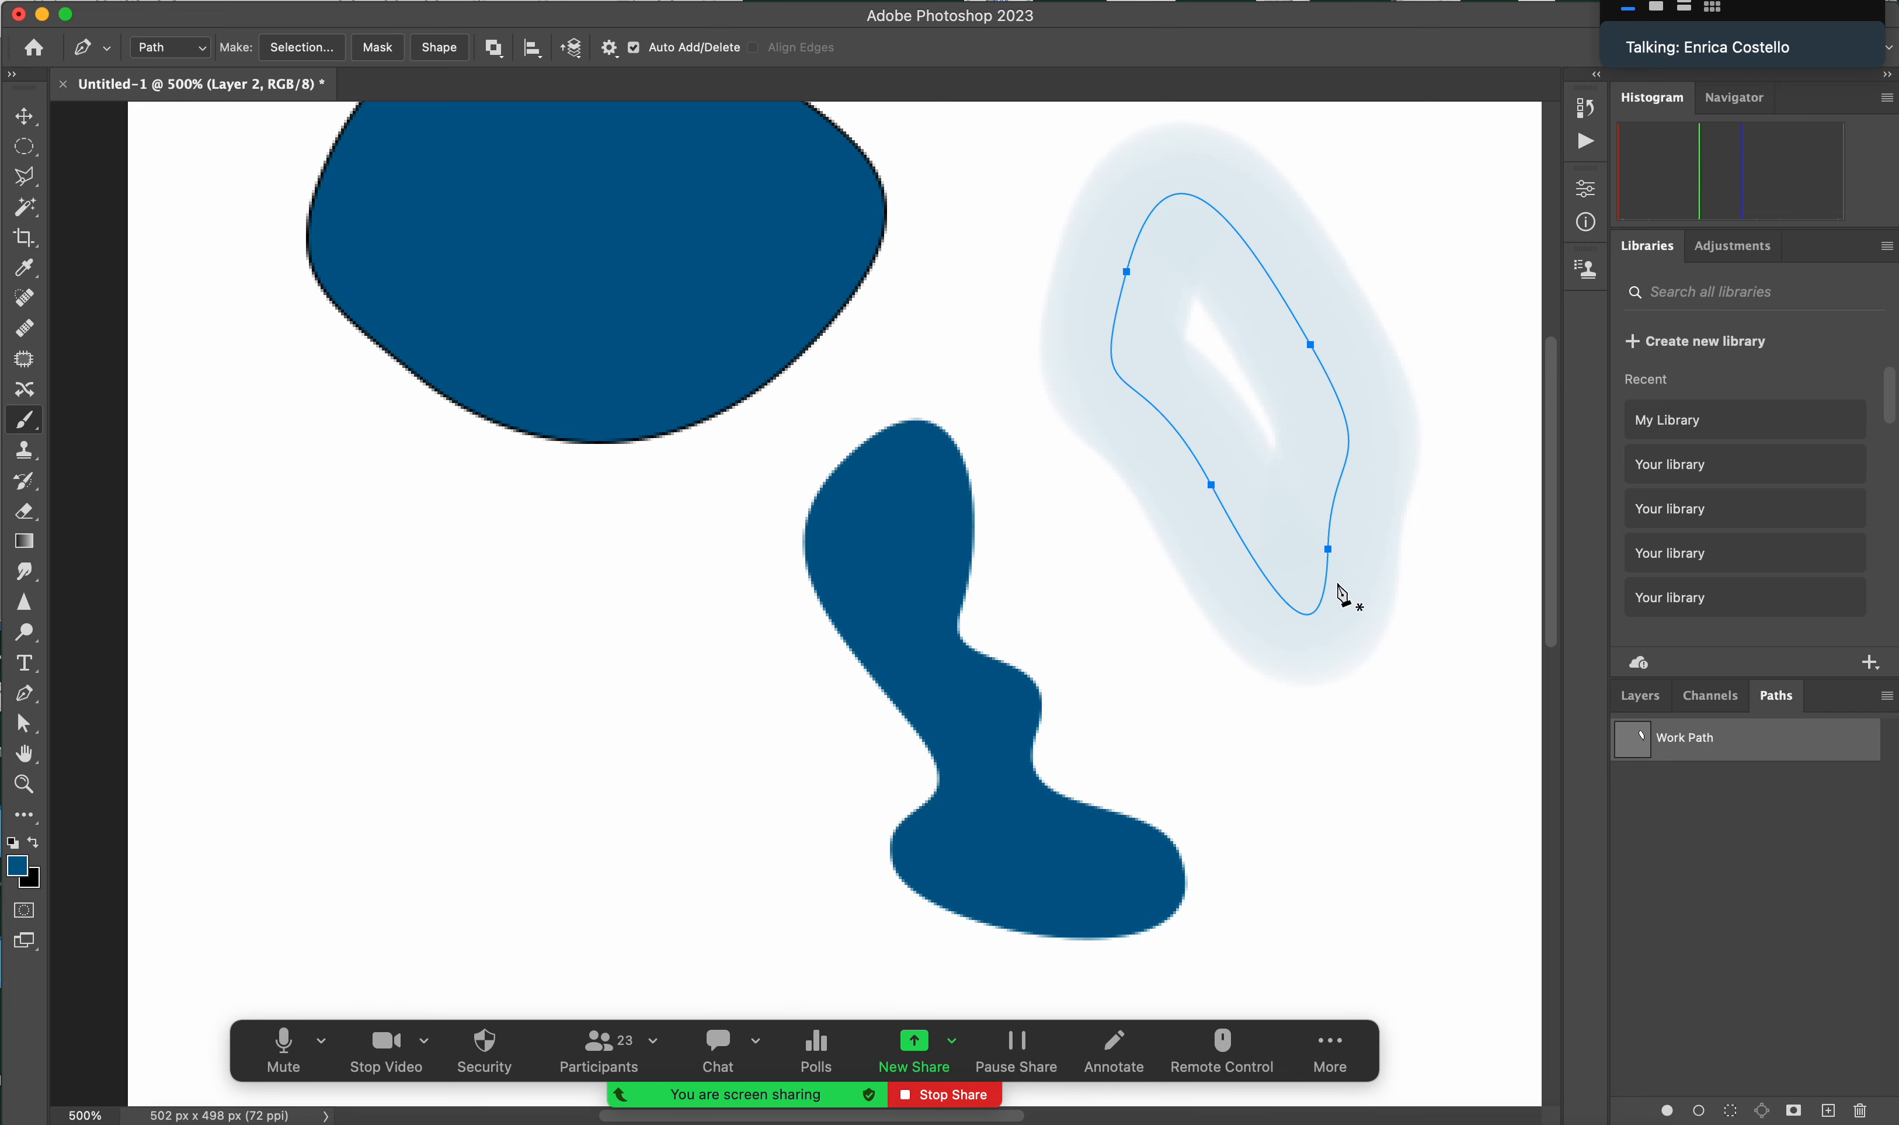
key(super+z)
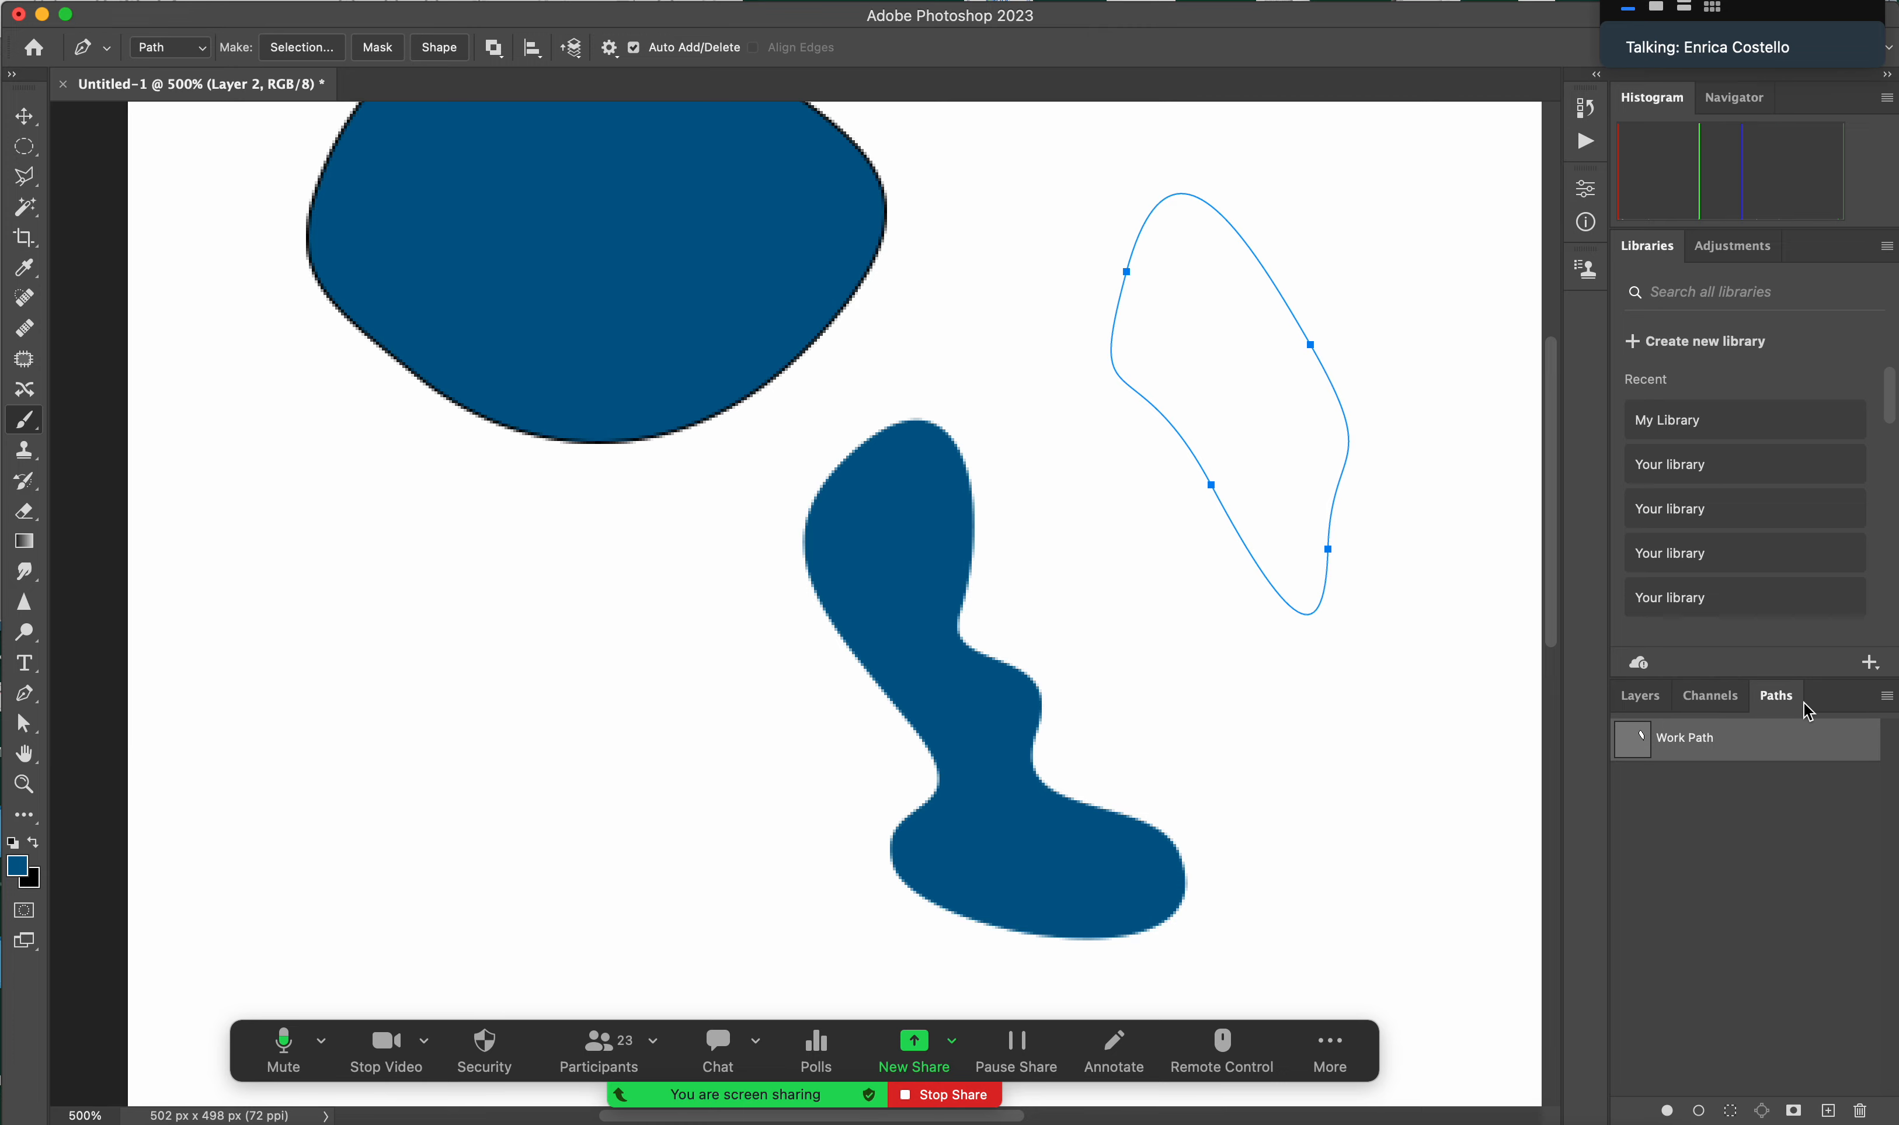
- Fill the Work Path on Layer 2 with Foreground Color, Normal mode, 100% opacity, 0-pixel feather and anti-aliasing, and return to the layer list
click(1886, 695)
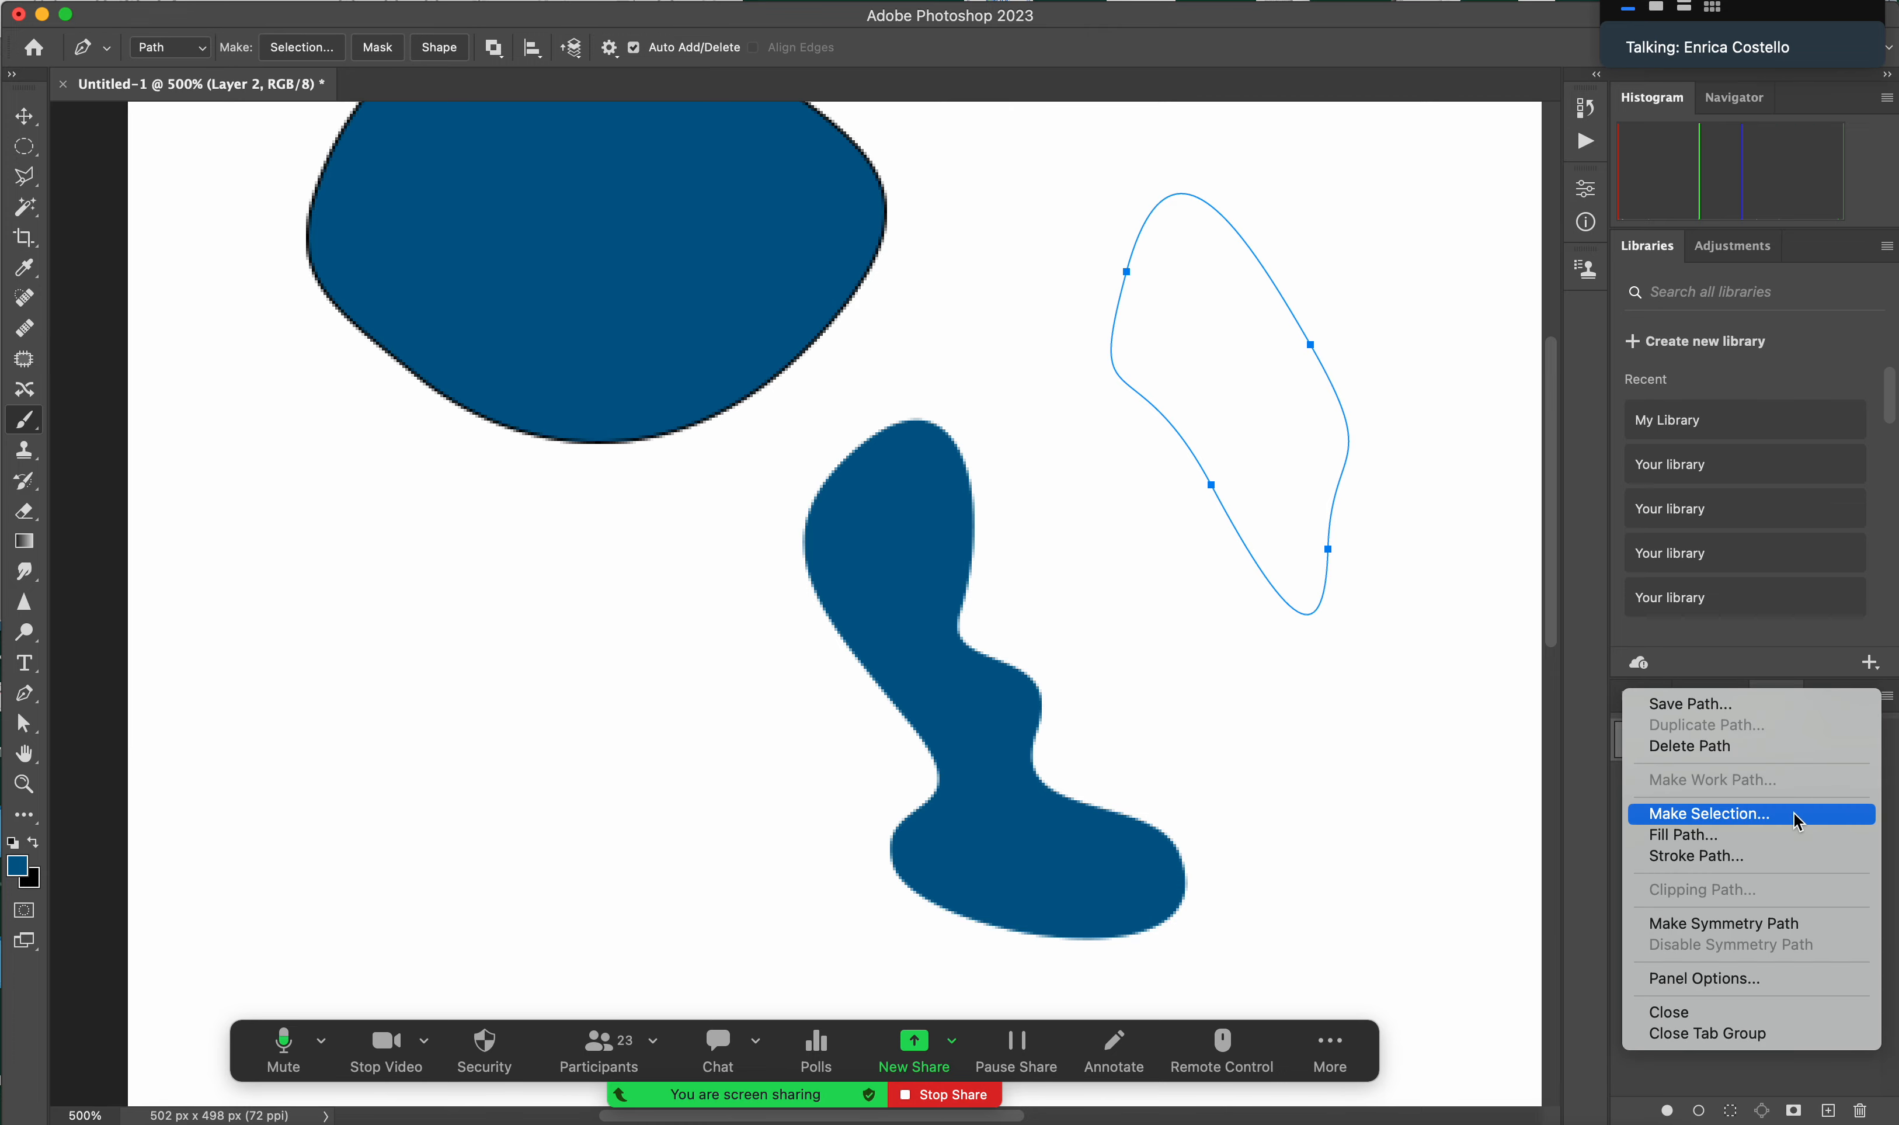
click(1772, 845)
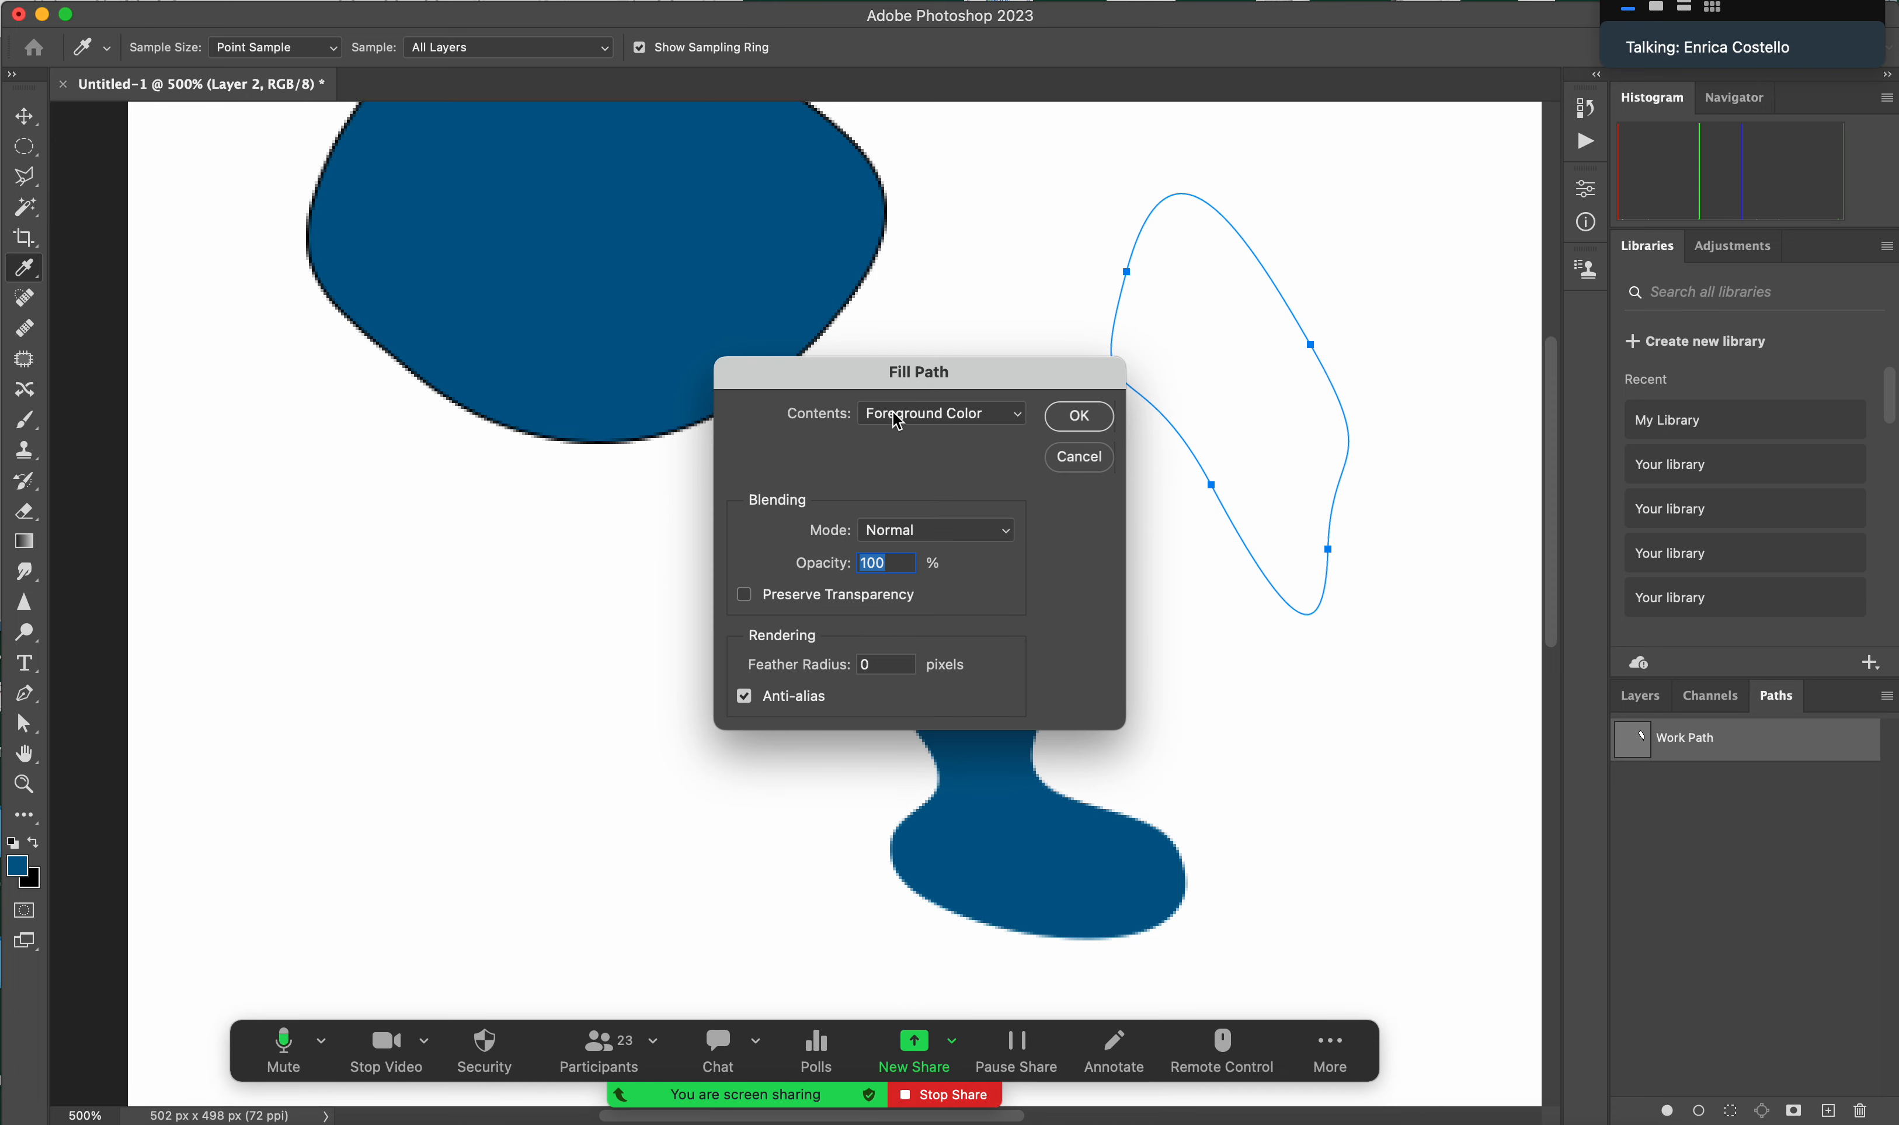
click(1062, 419)
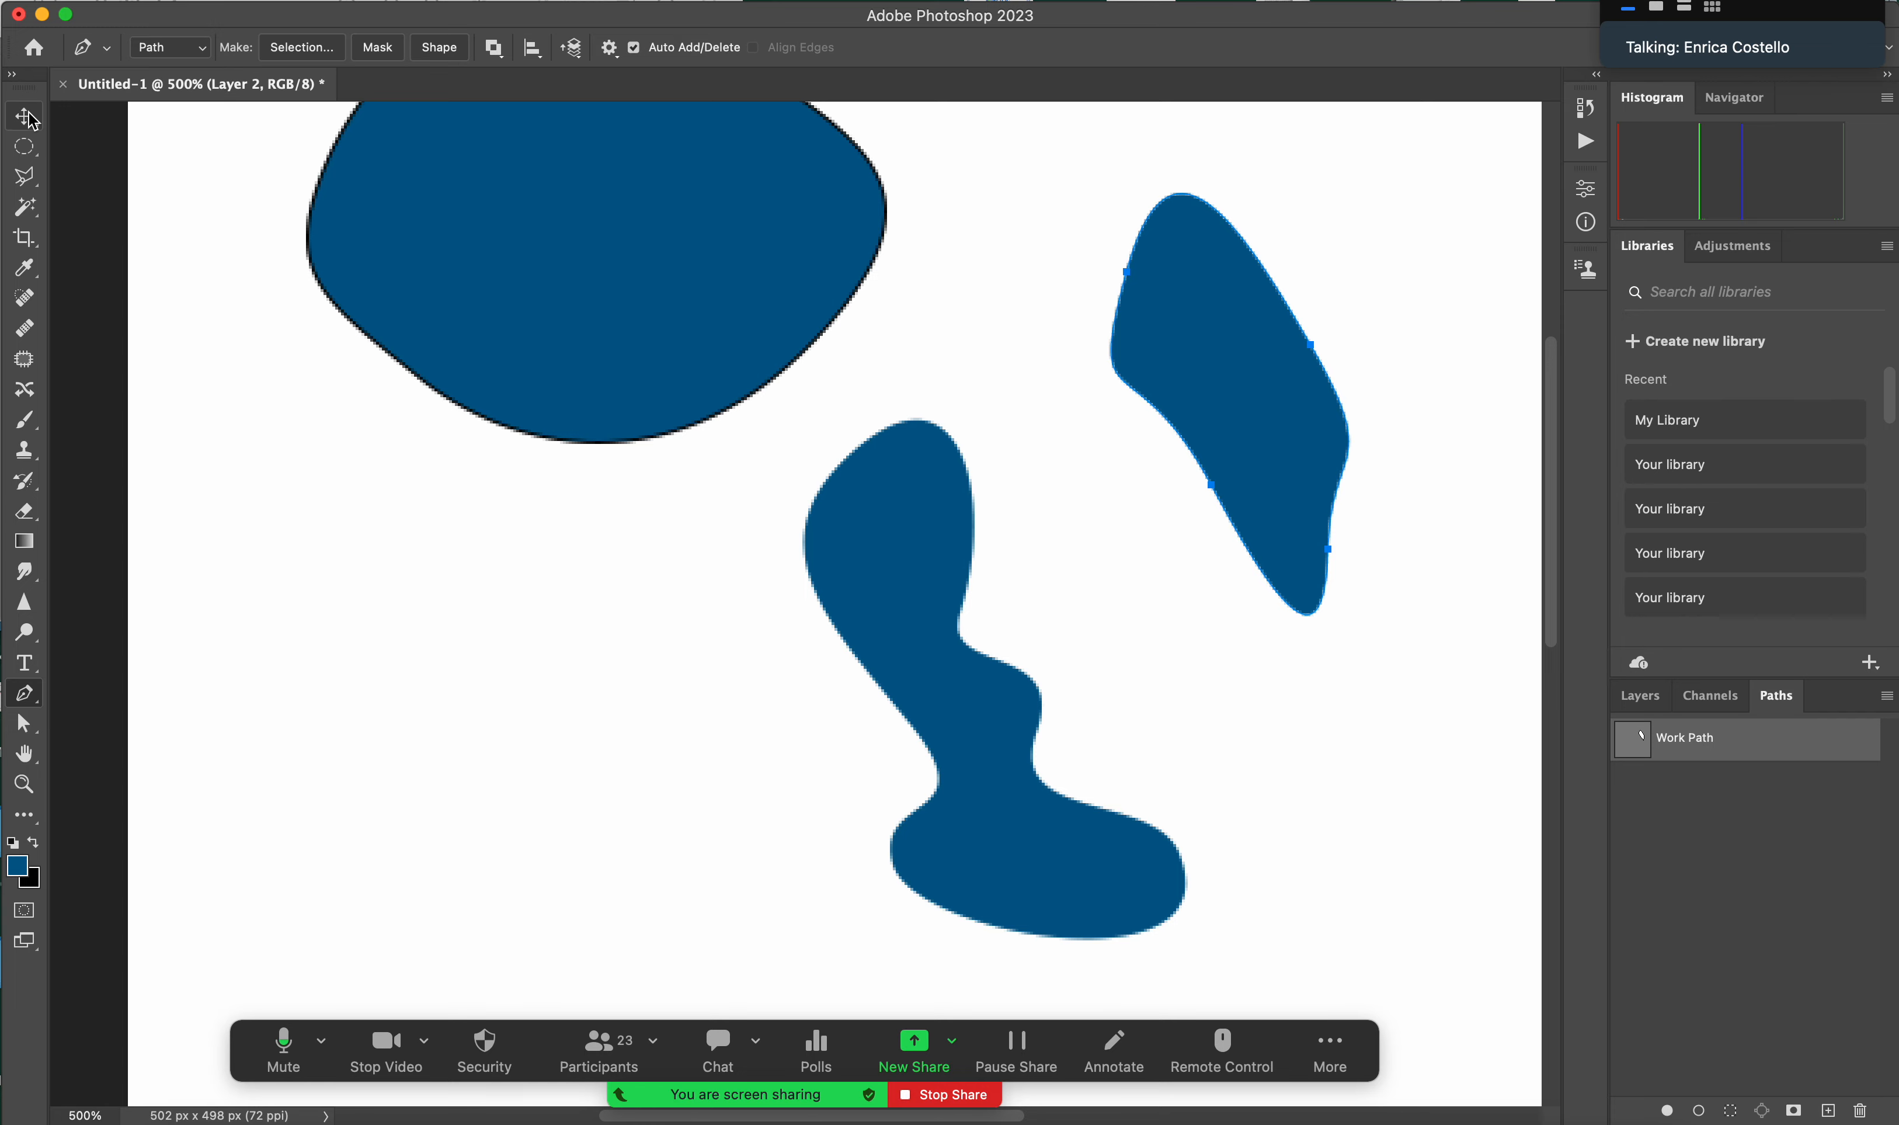
click(1639, 695)
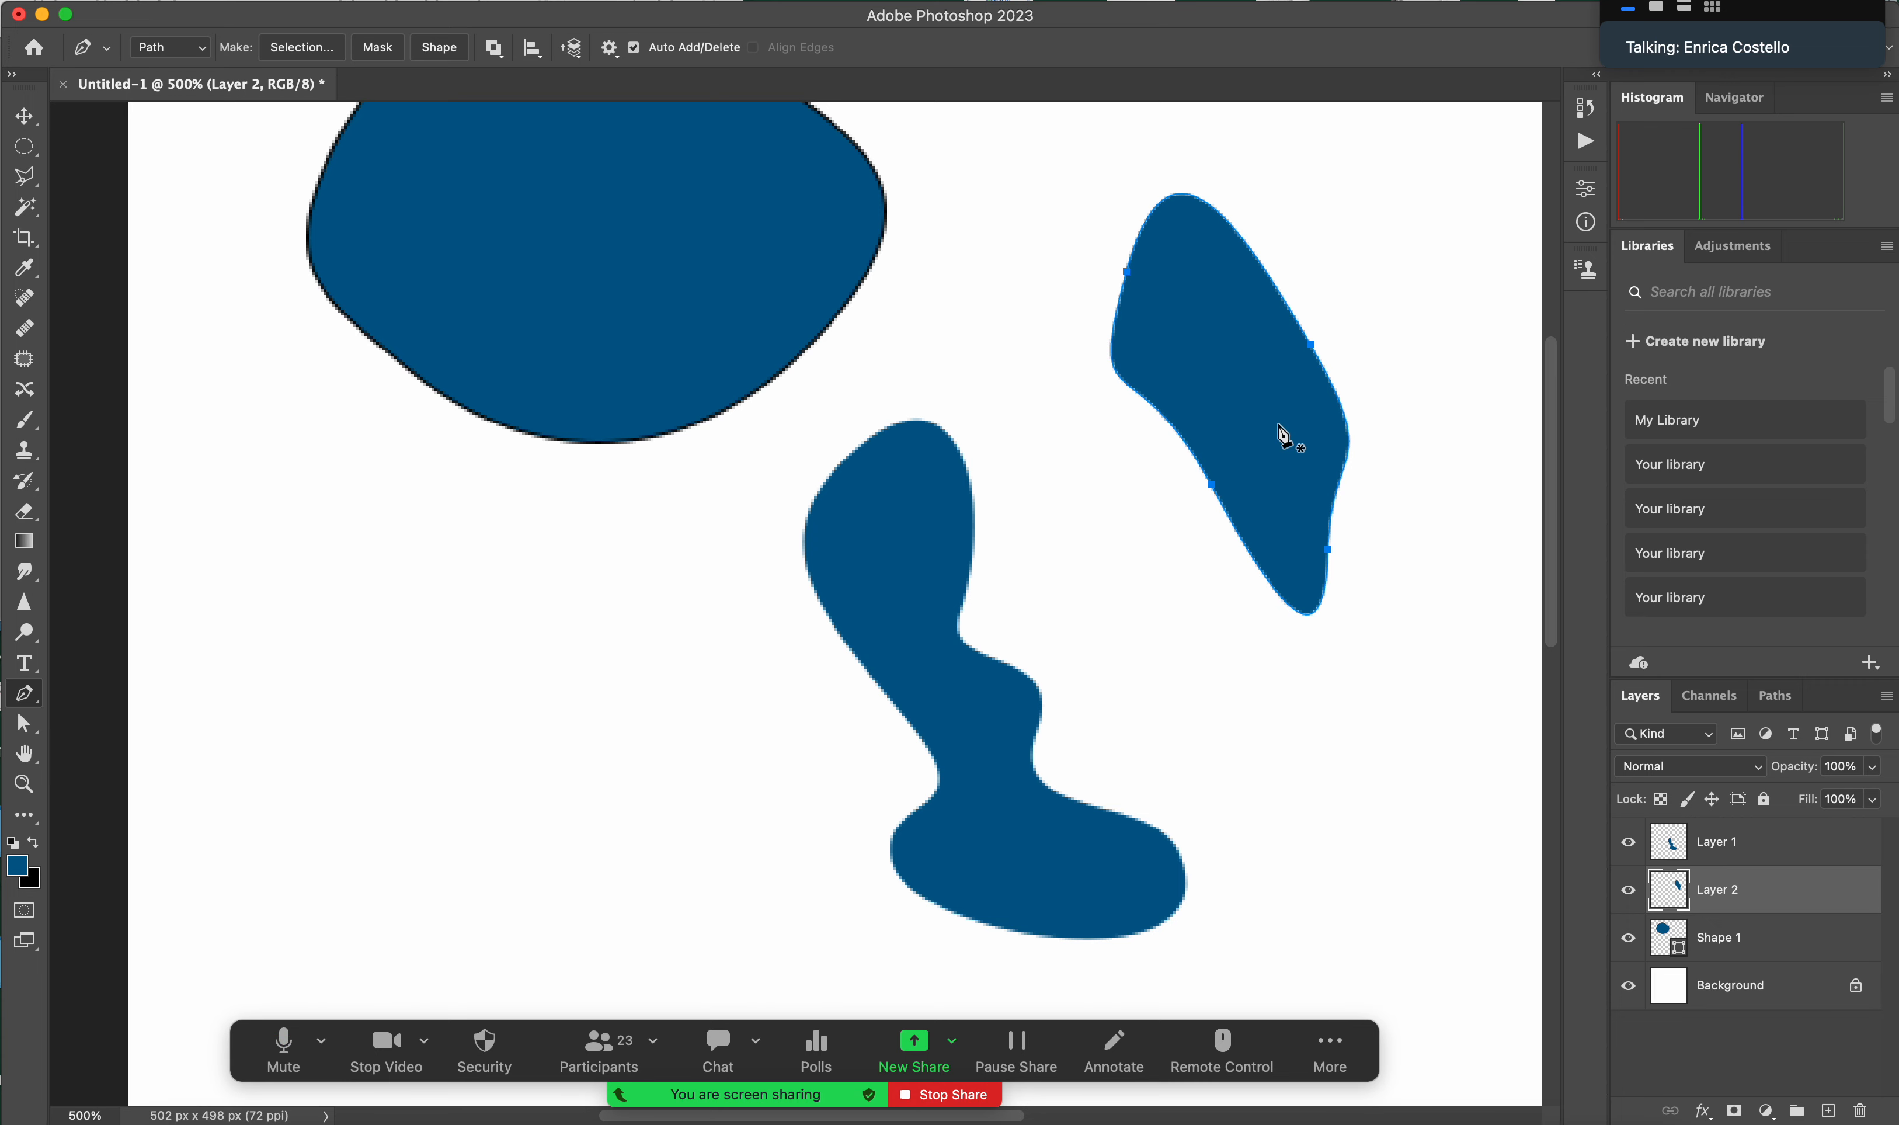
- Examine the filled Layer 2 shape's transform bounds, the Pen tool's mode choices and the two pixel layers, keeping Path mode
drag(1255, 423, 1196, 507)
click(21, 117)
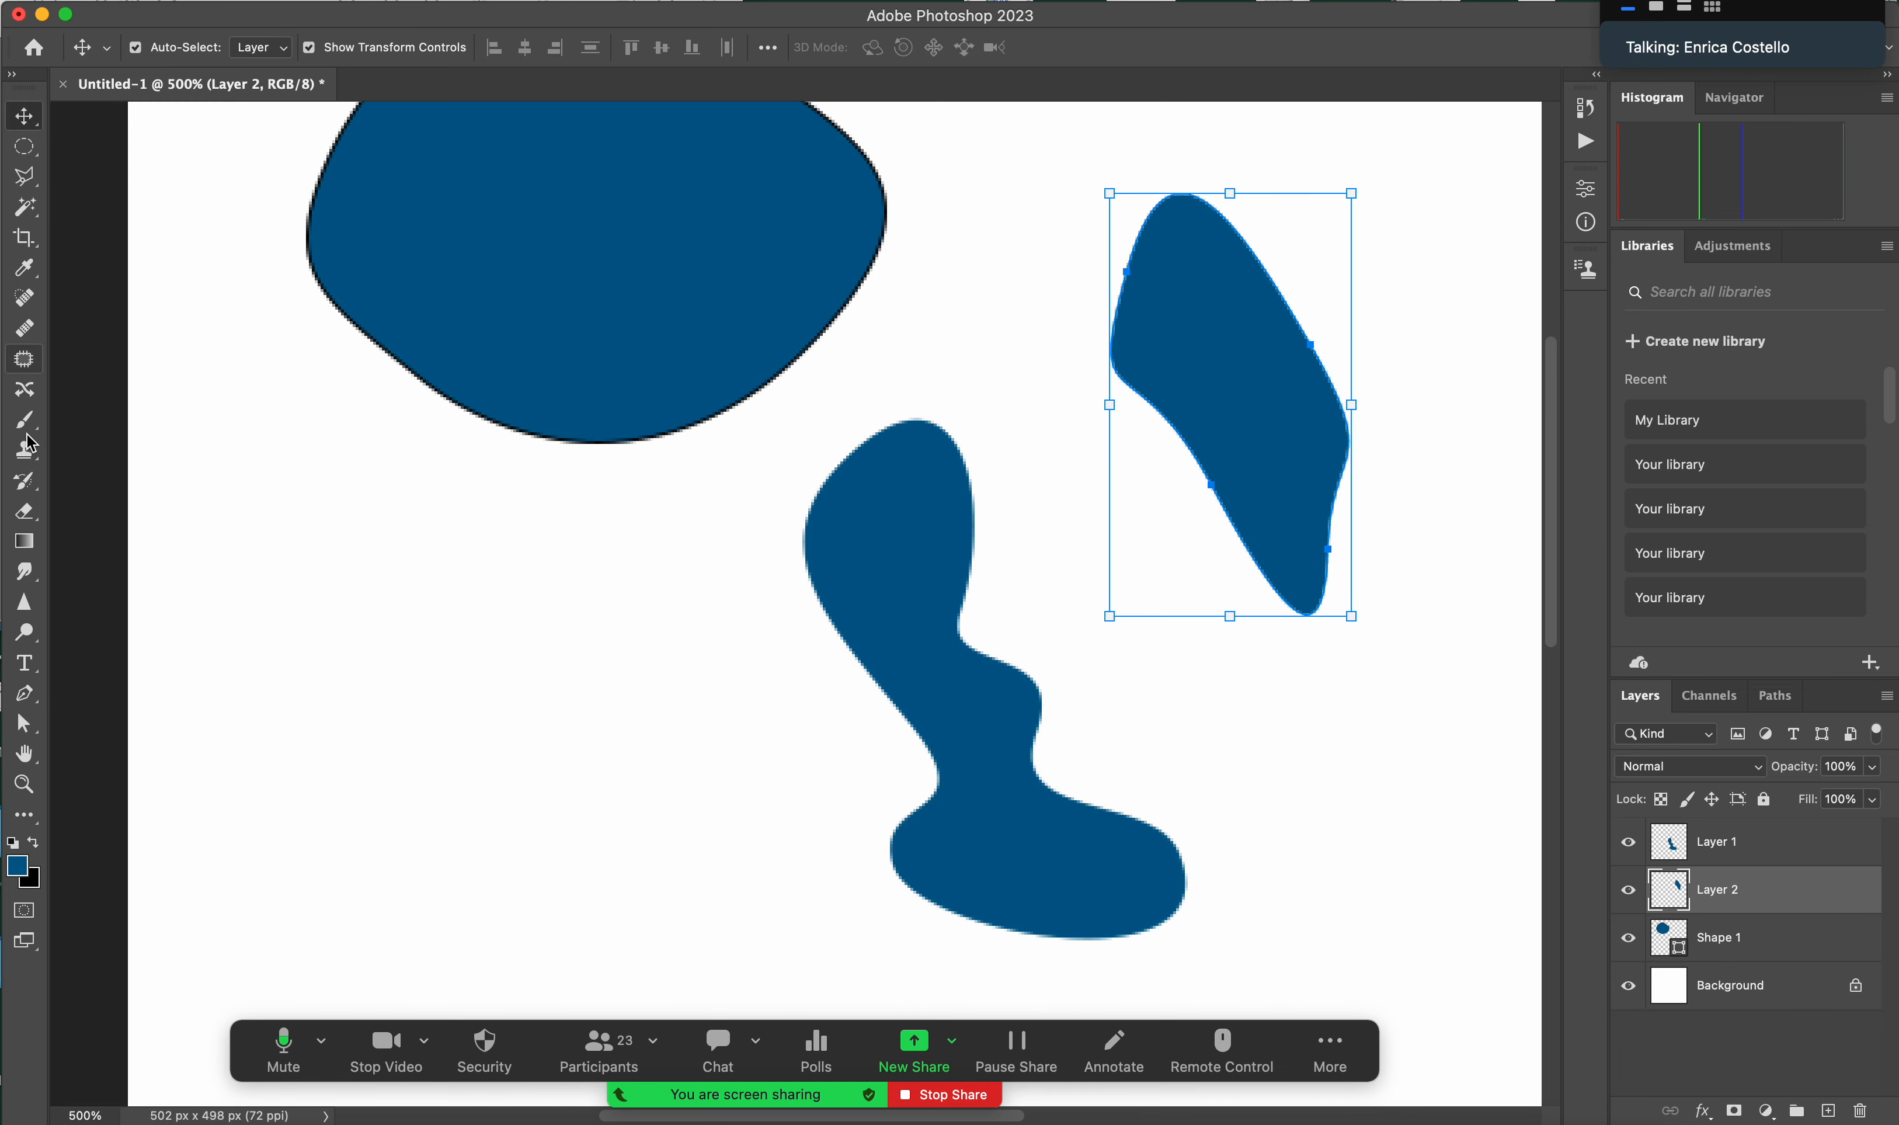
click(24, 693)
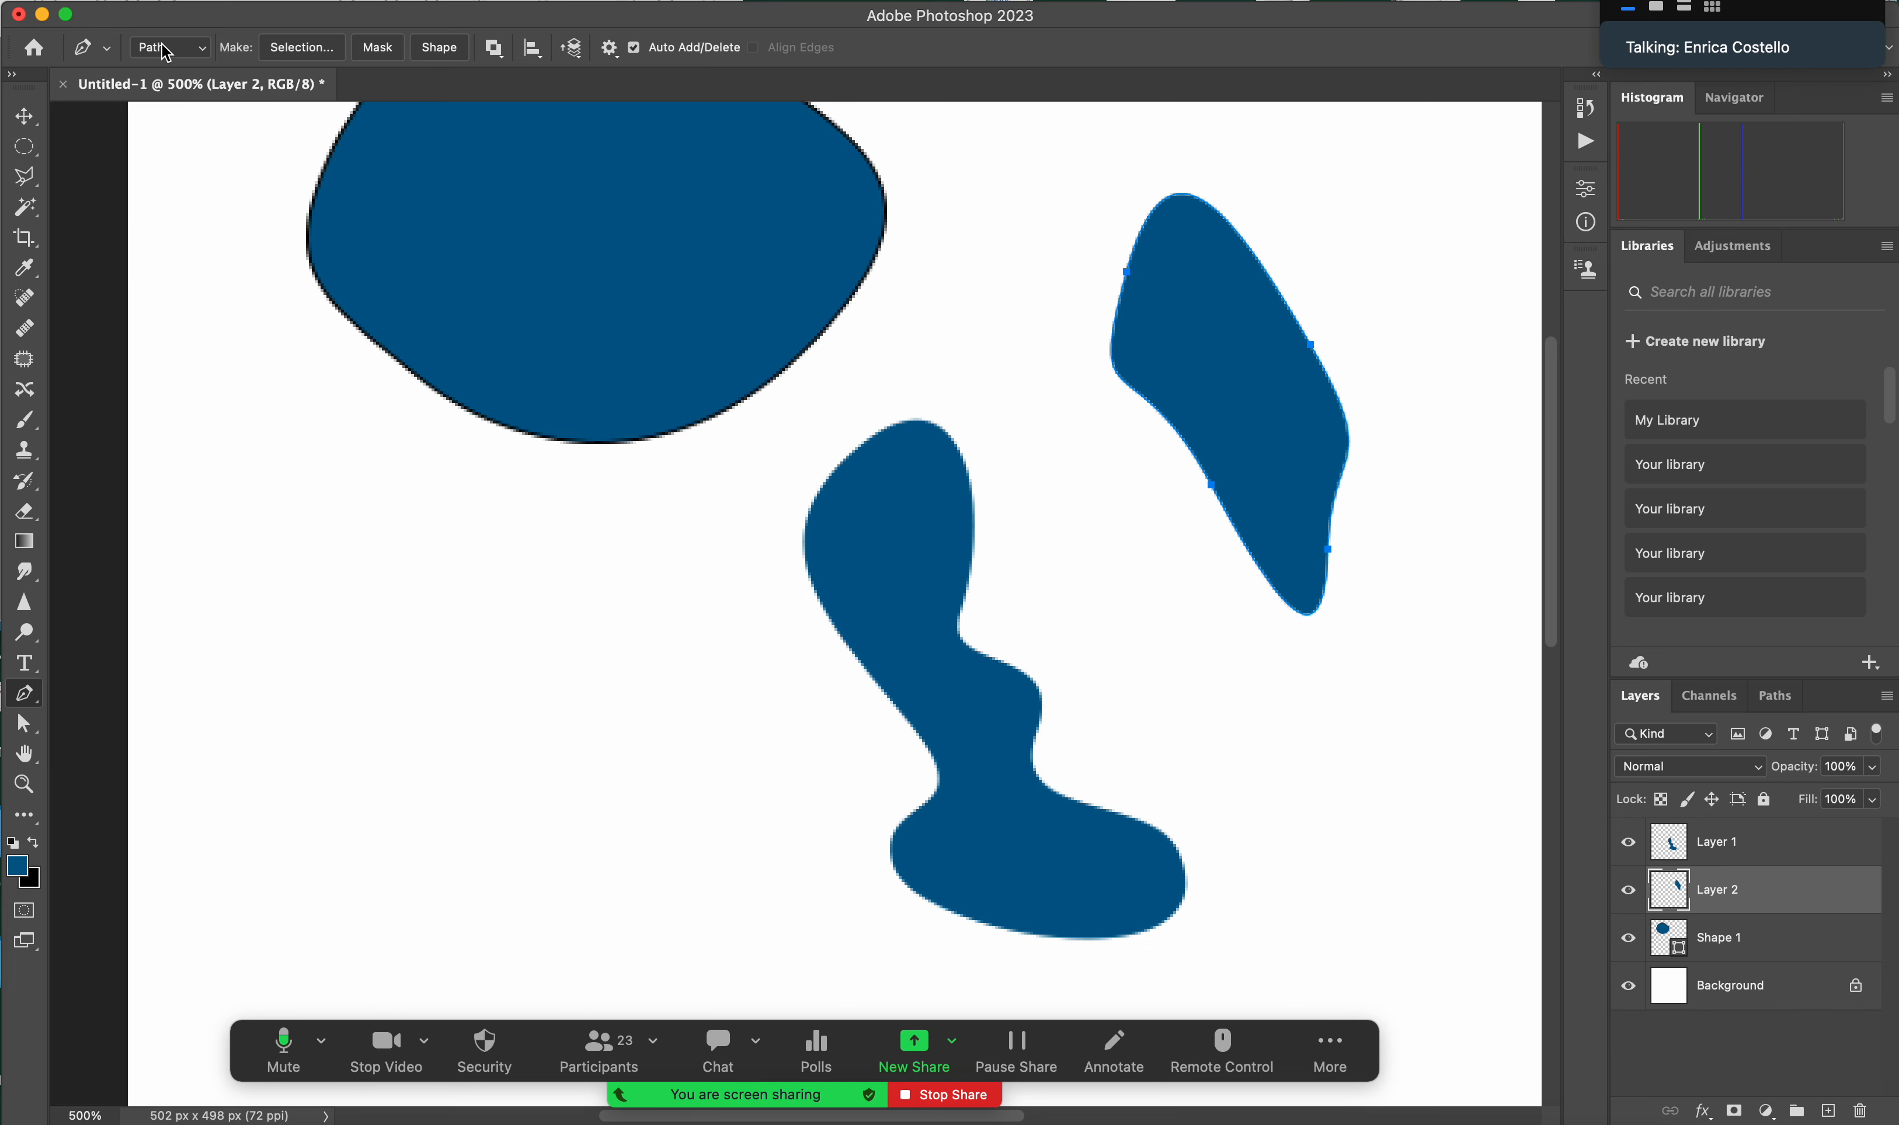
click(194, 55)
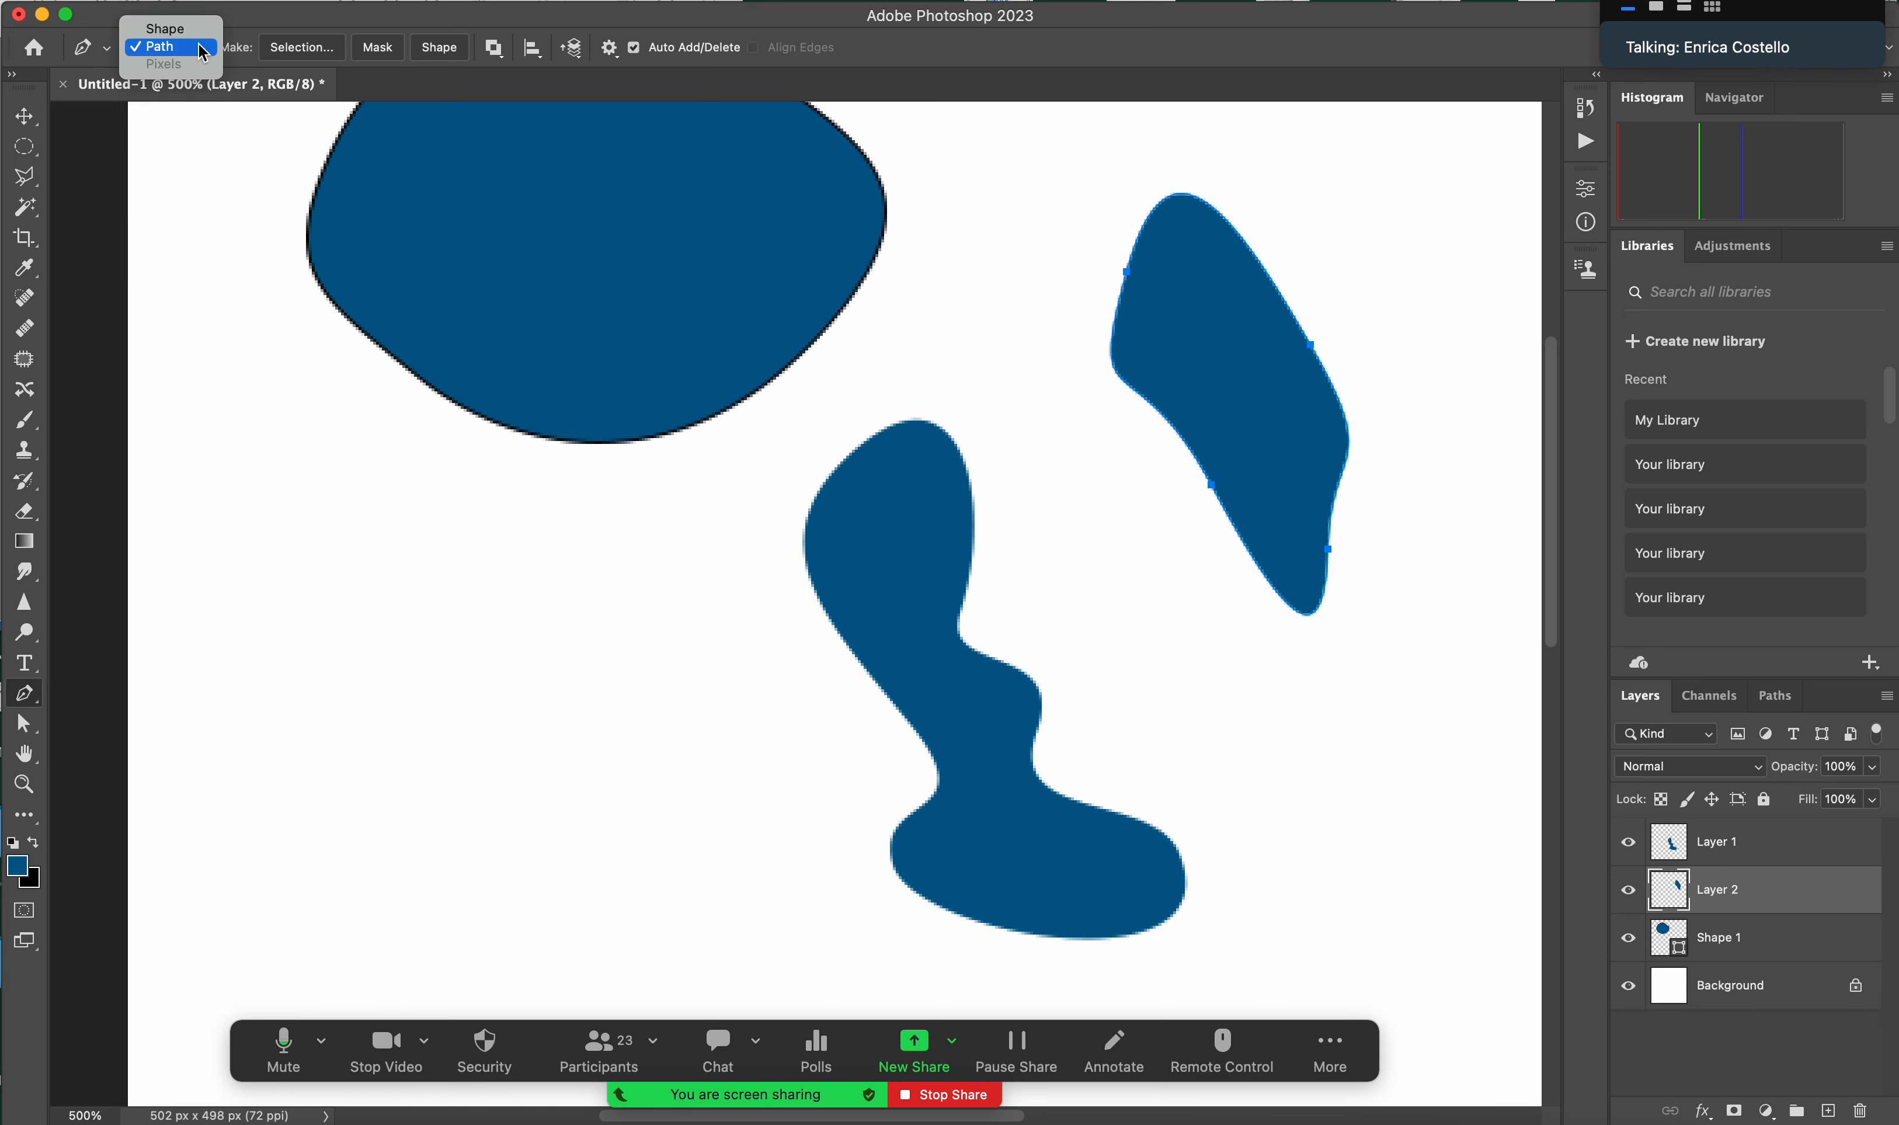
click(190, 52)
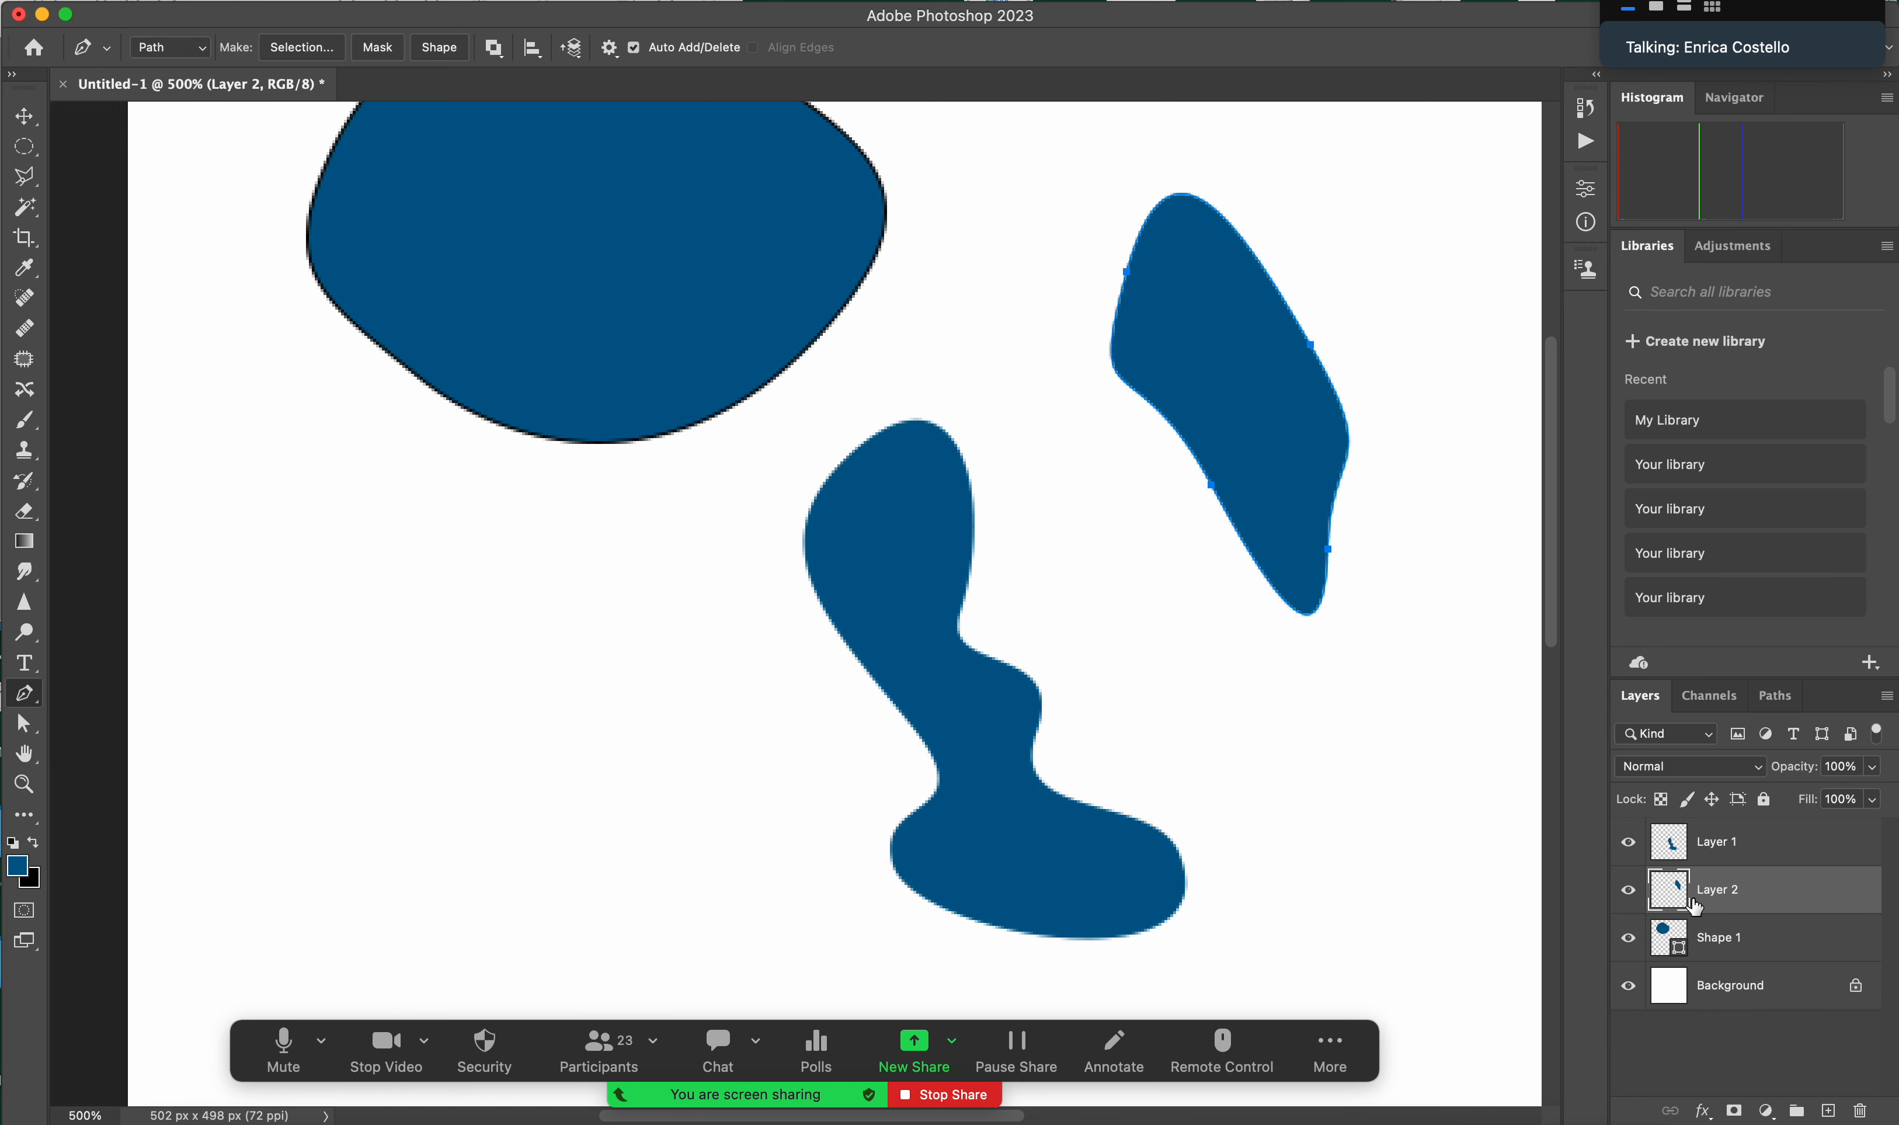
click(1726, 839)
click(1729, 890)
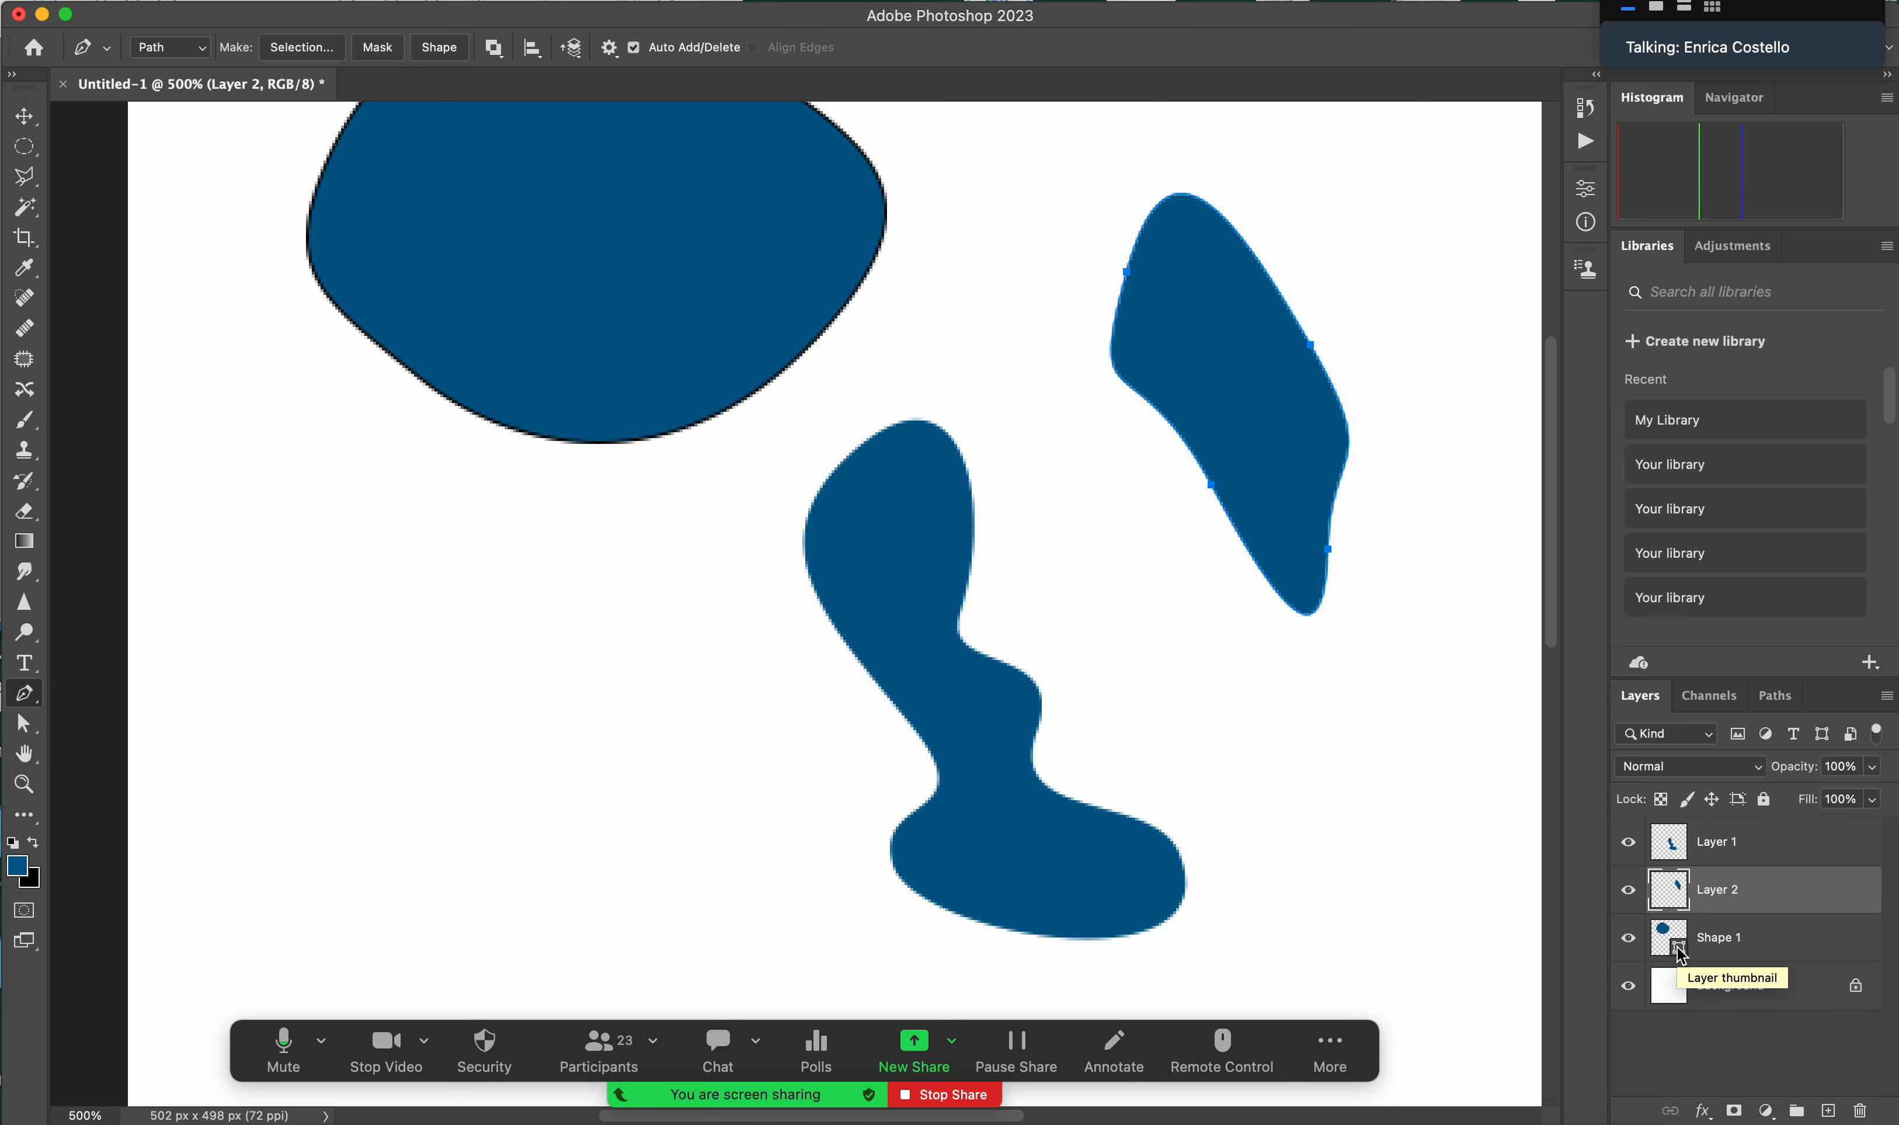
- Move the Shape 1 vector shape down and slightly to the left
click(1711, 953)
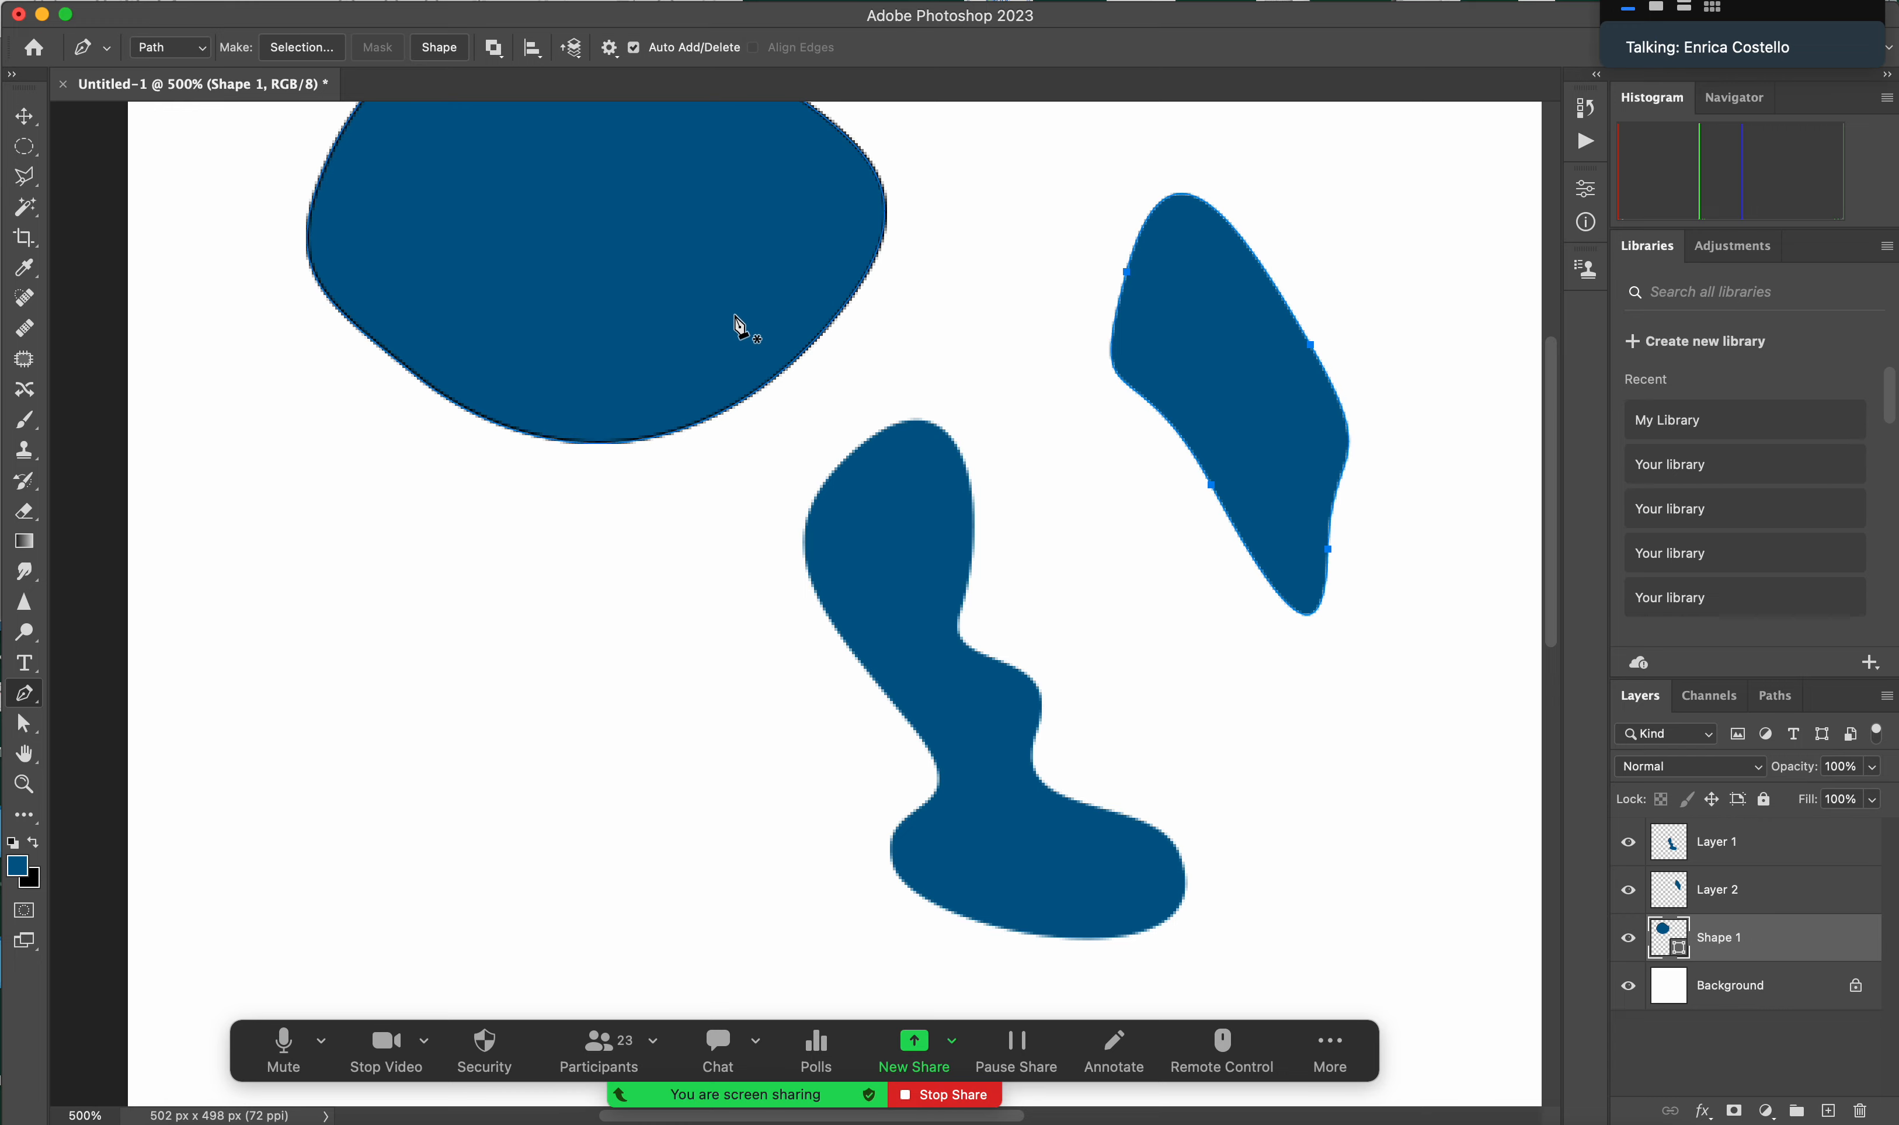
click(37, 117)
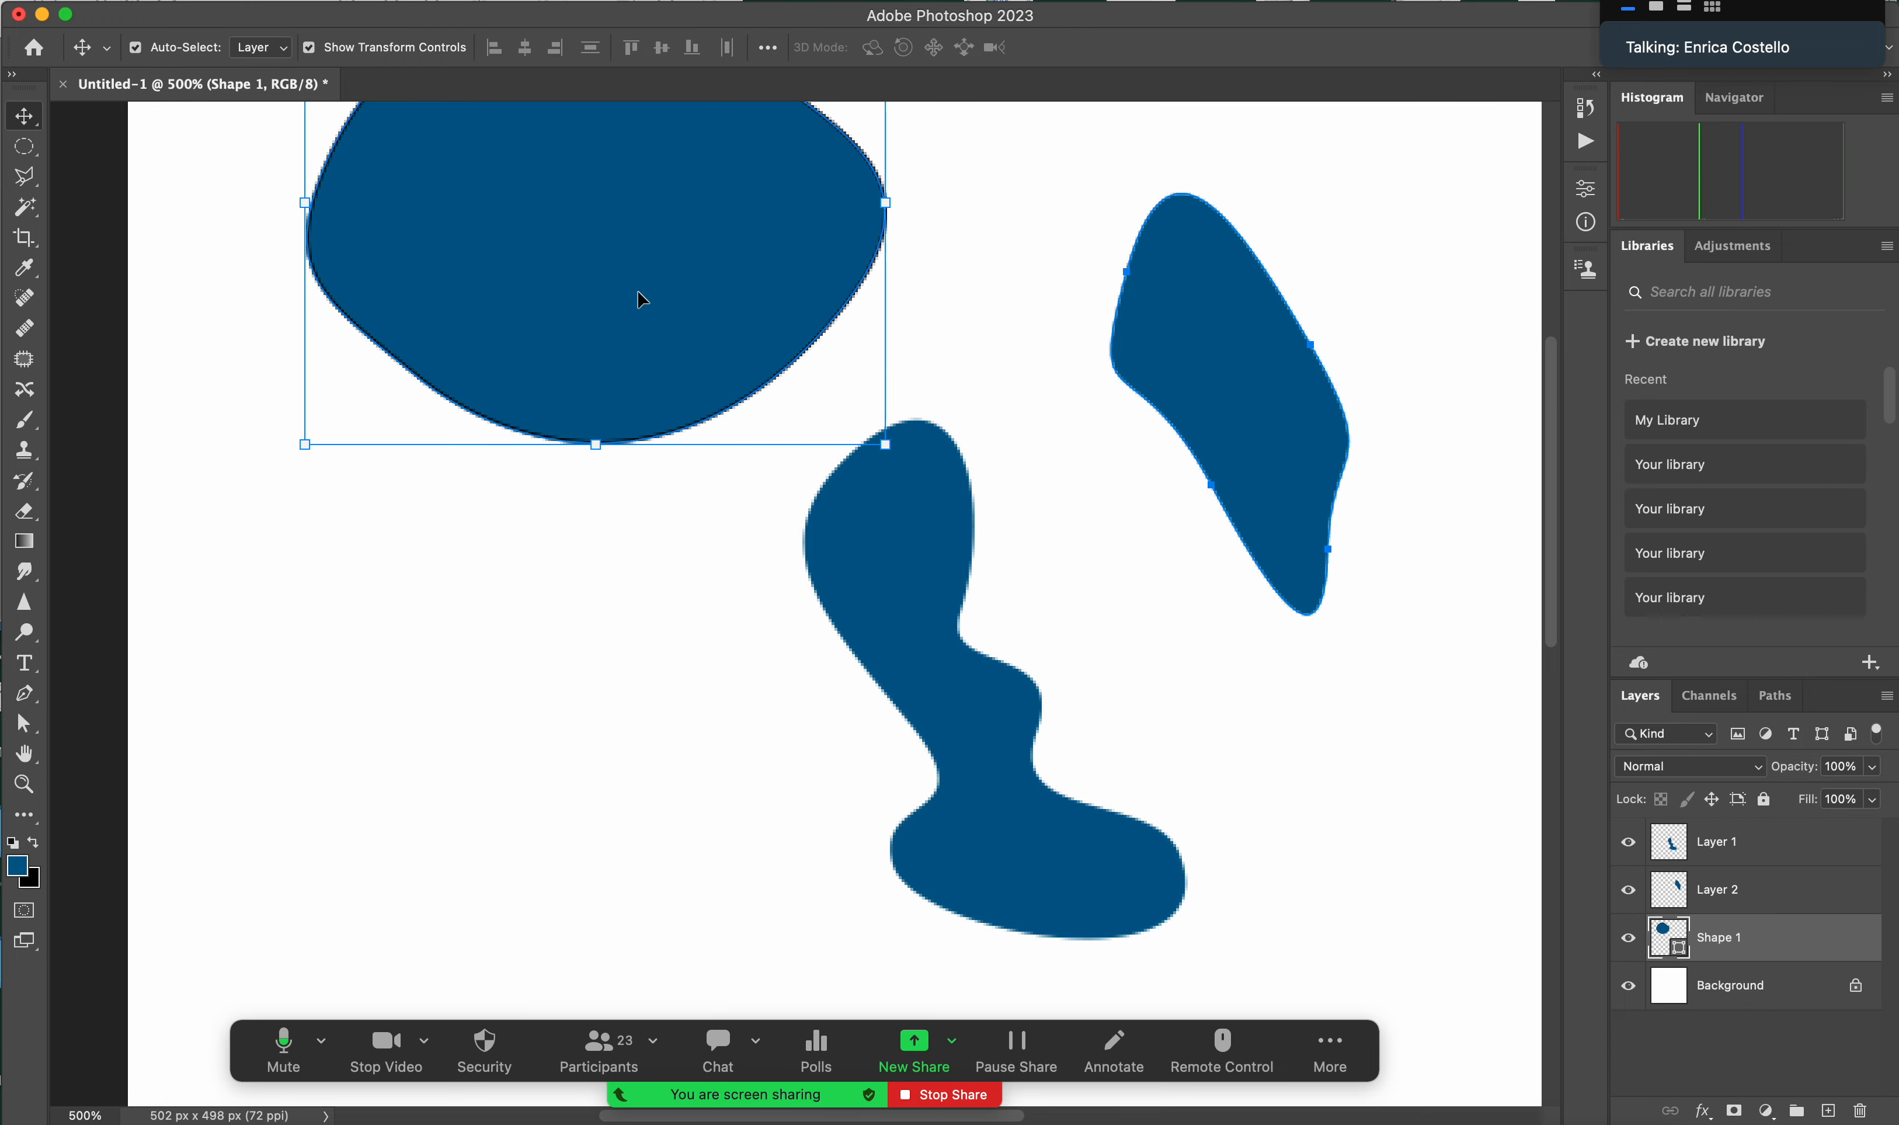
drag(648, 300, 562, 408)
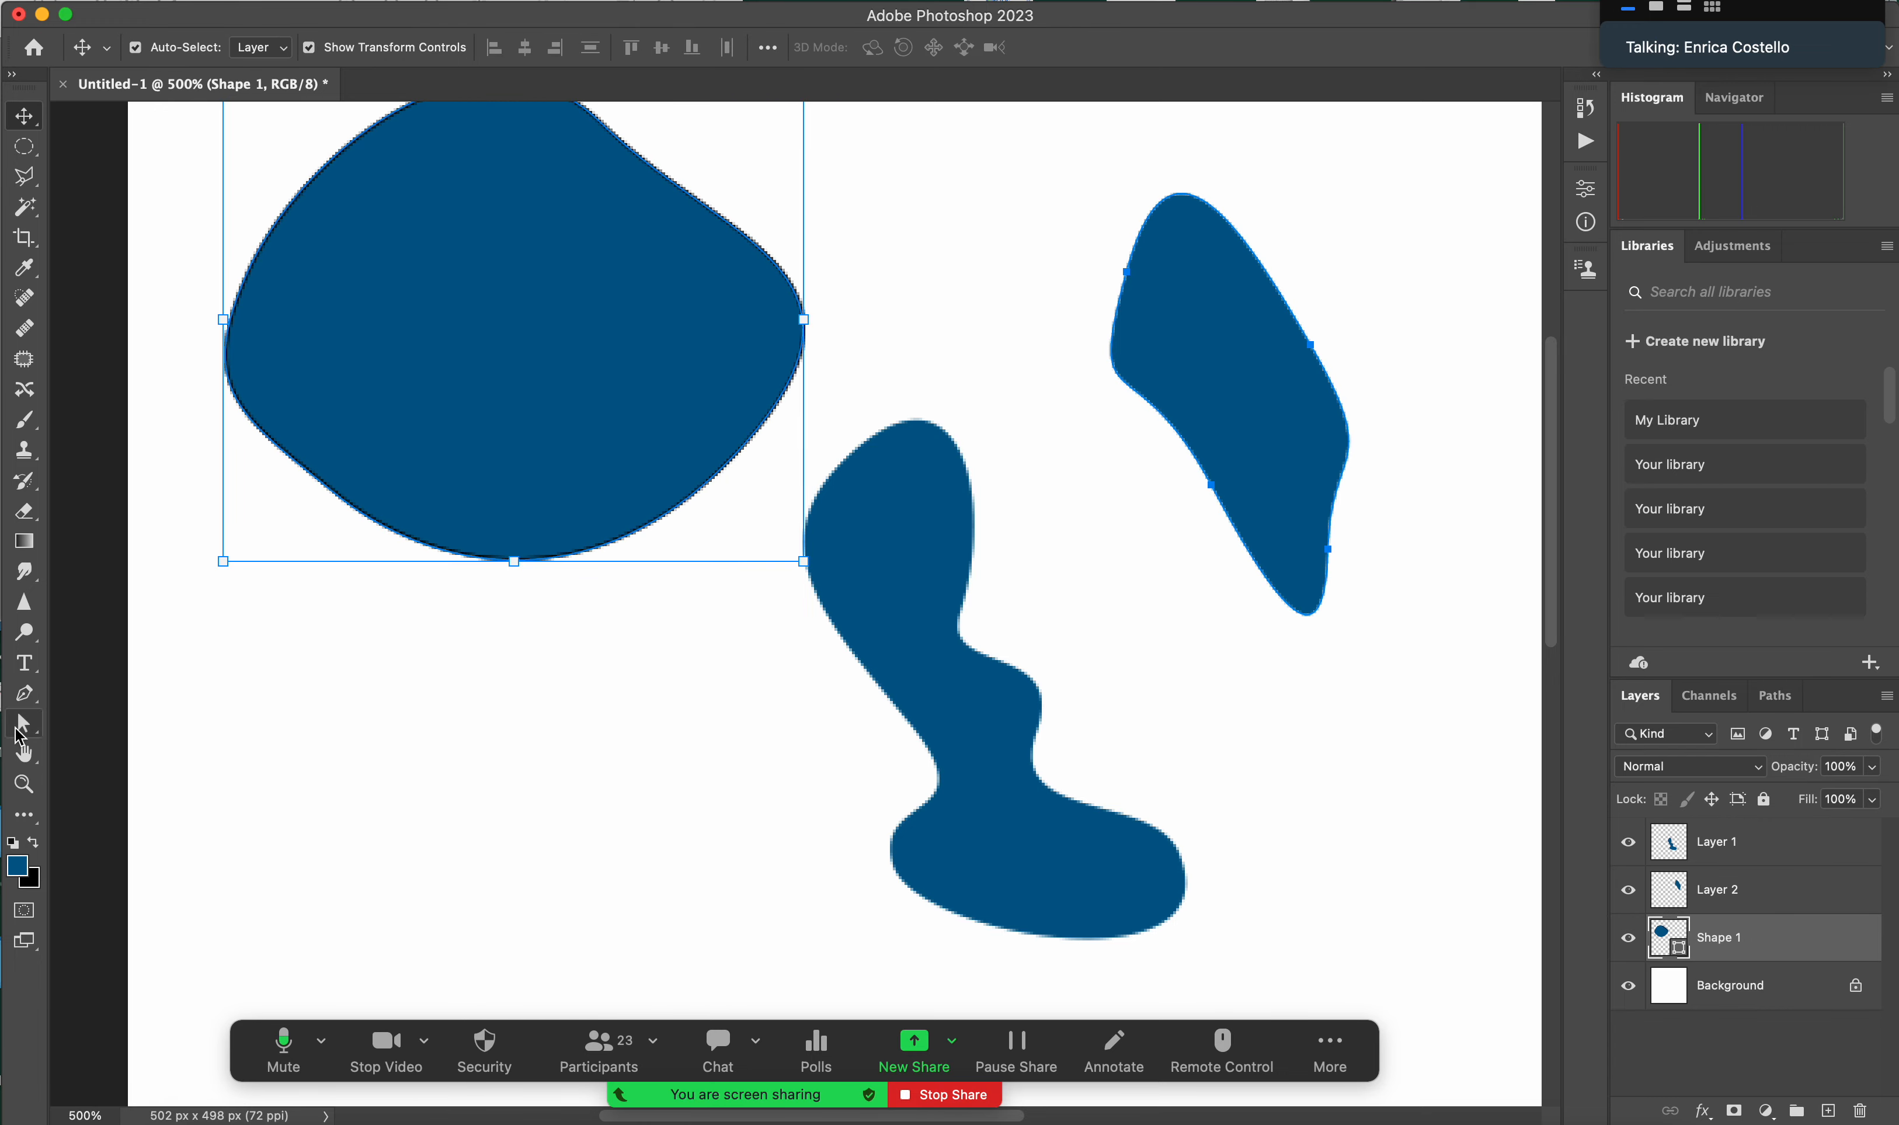
- Pull the lower-right anchor point of the repositioned Shape 1 up and to the left with the Direct Selection tool
click(21, 727)
click(740, 451)
drag(749, 441, 668, 396)
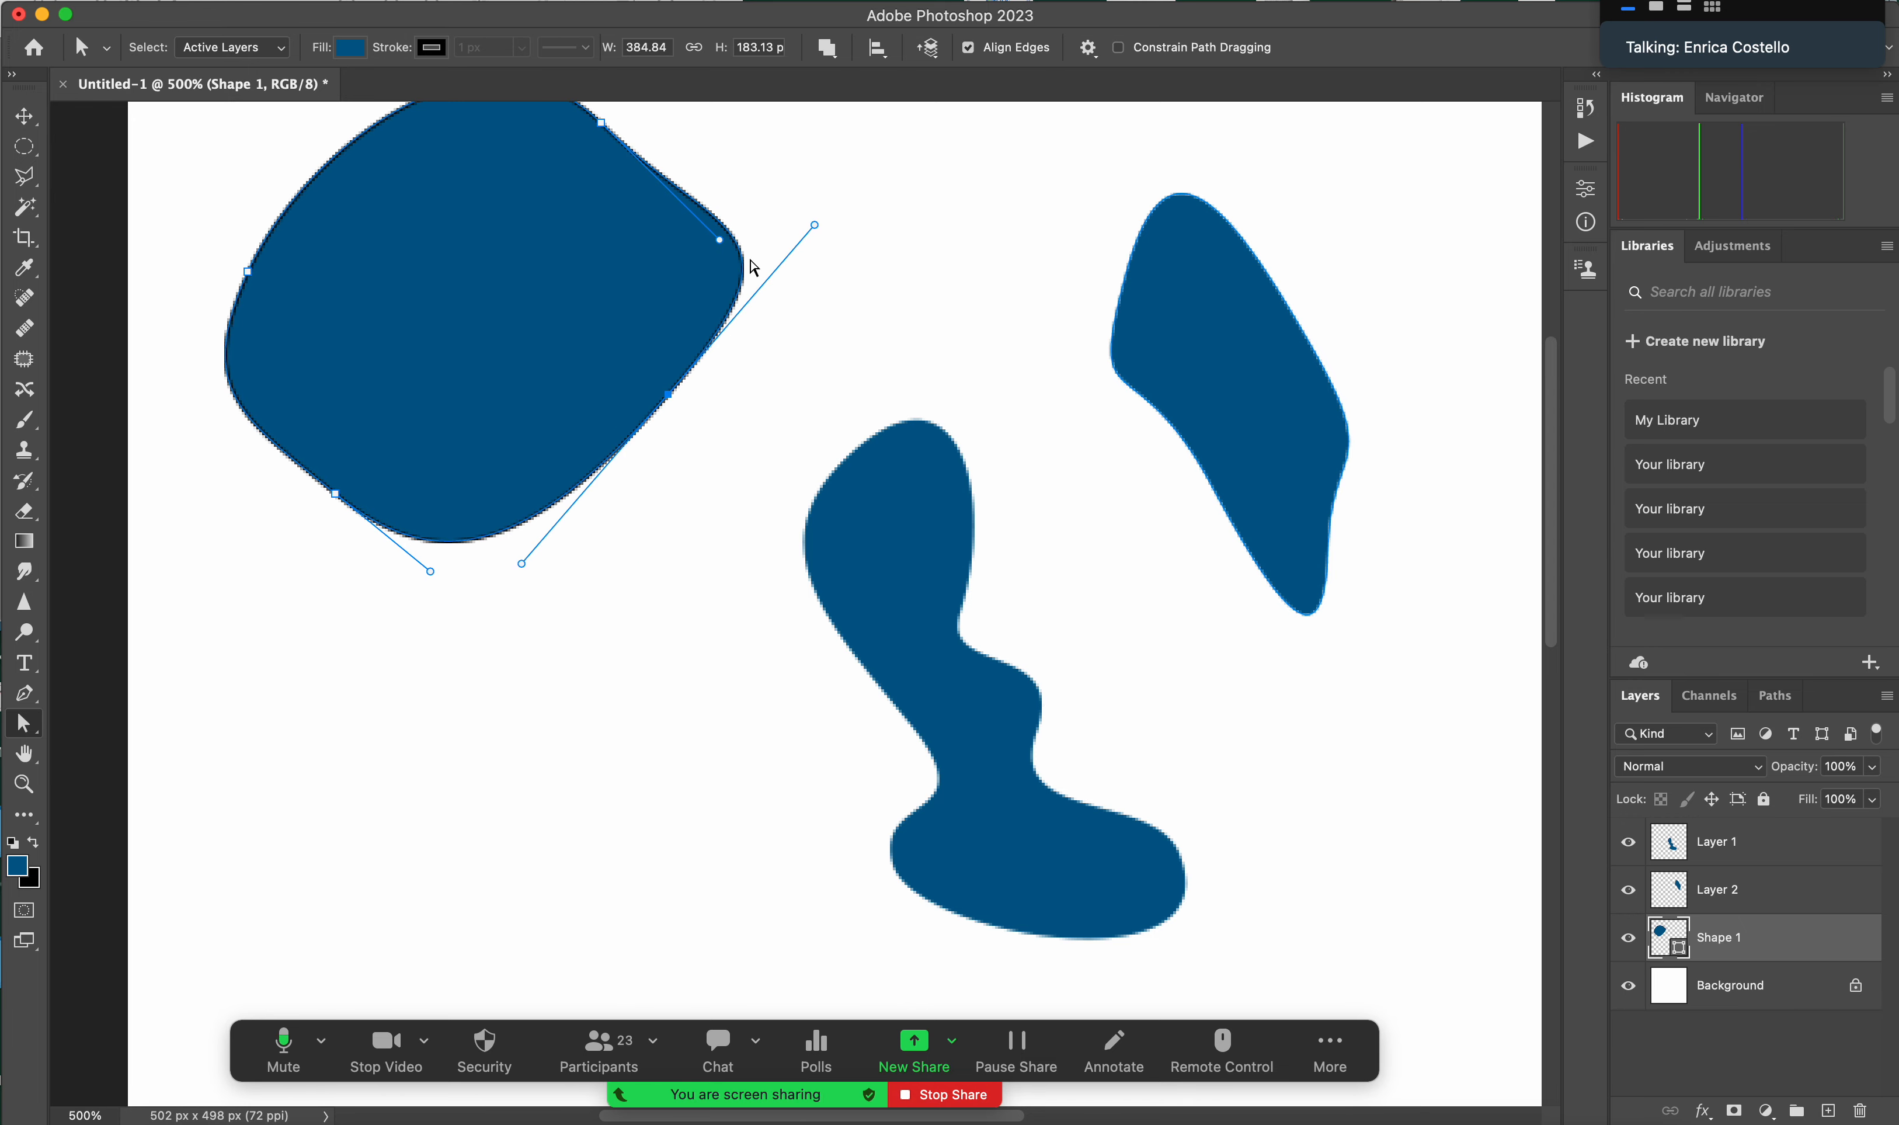
- Move Layer 2's filled pixels right and slightly up off the work path, and shift the path's lower-left anchor with the Direct Selection tool
click(22, 113)
drag(1144, 326, 1215, 336)
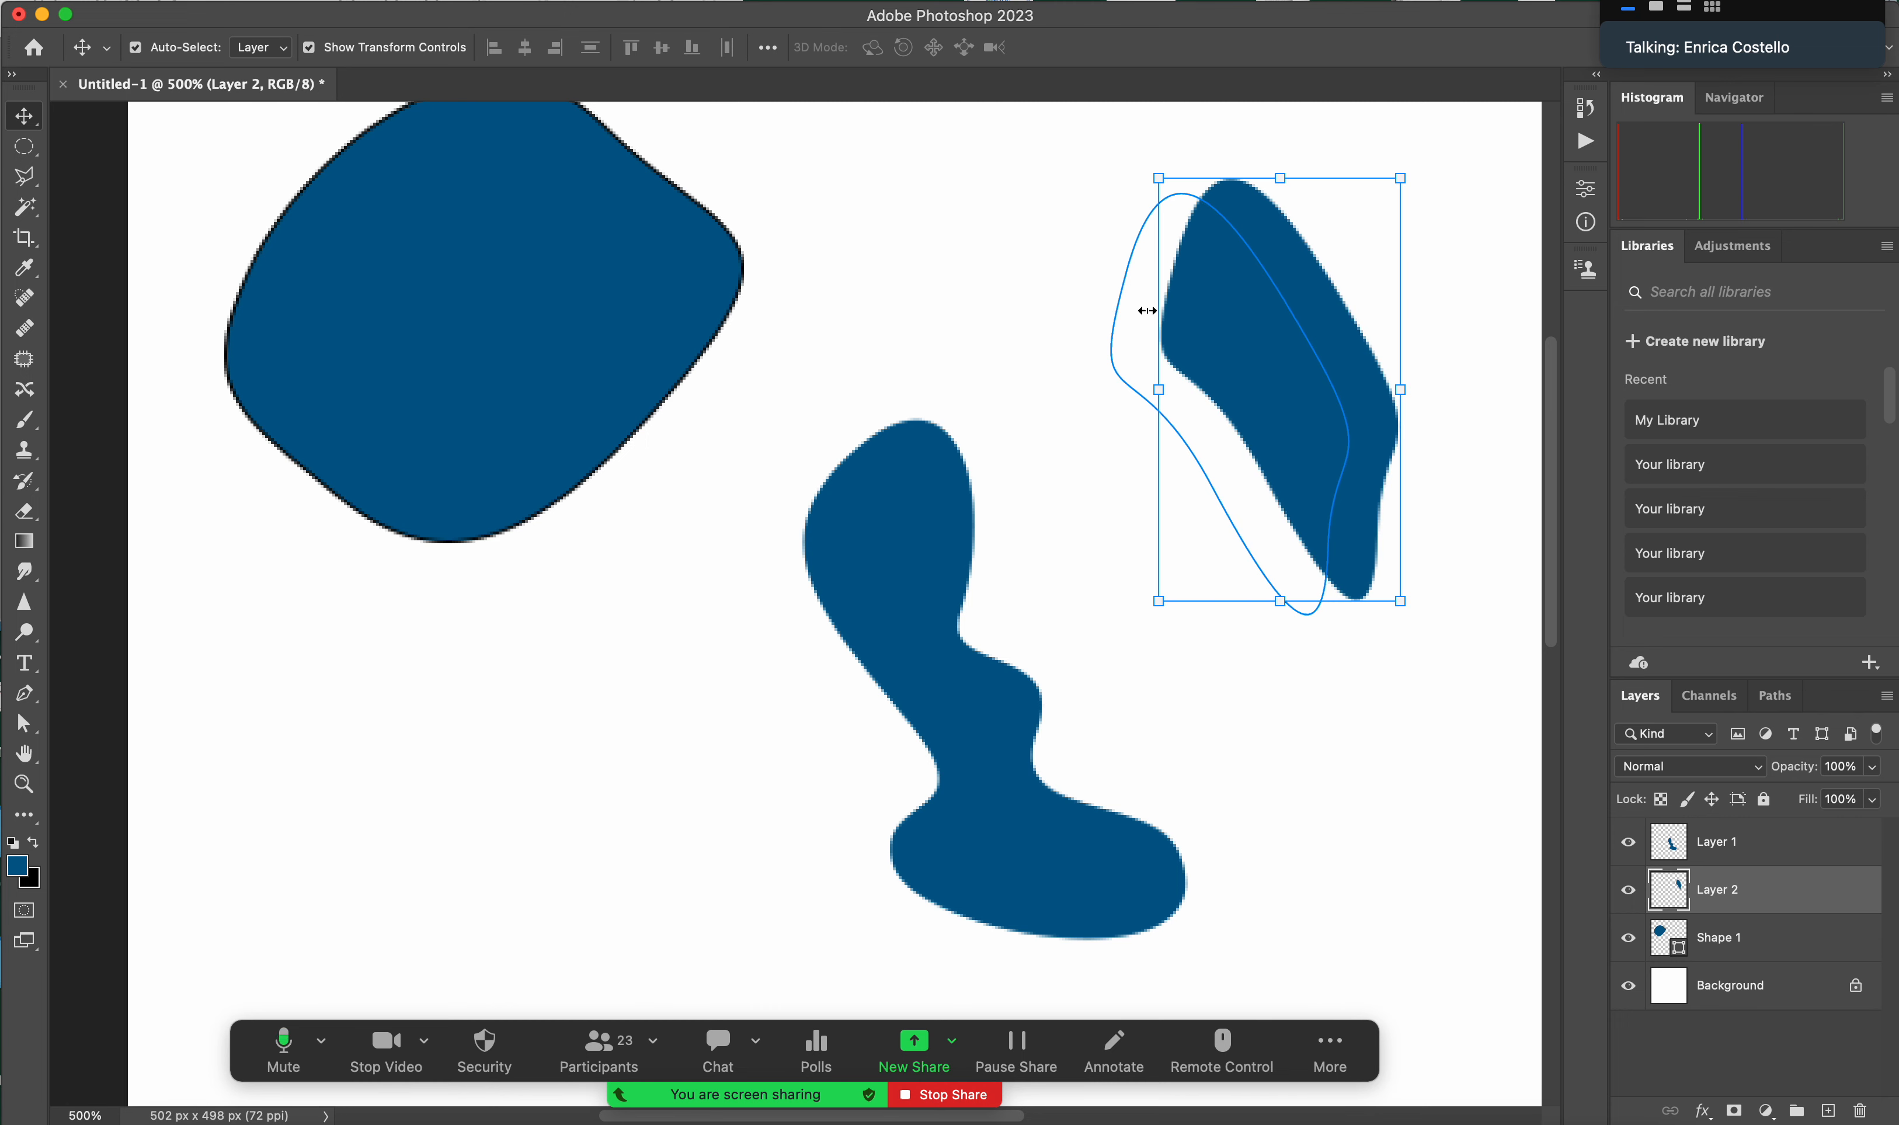
click(17, 728)
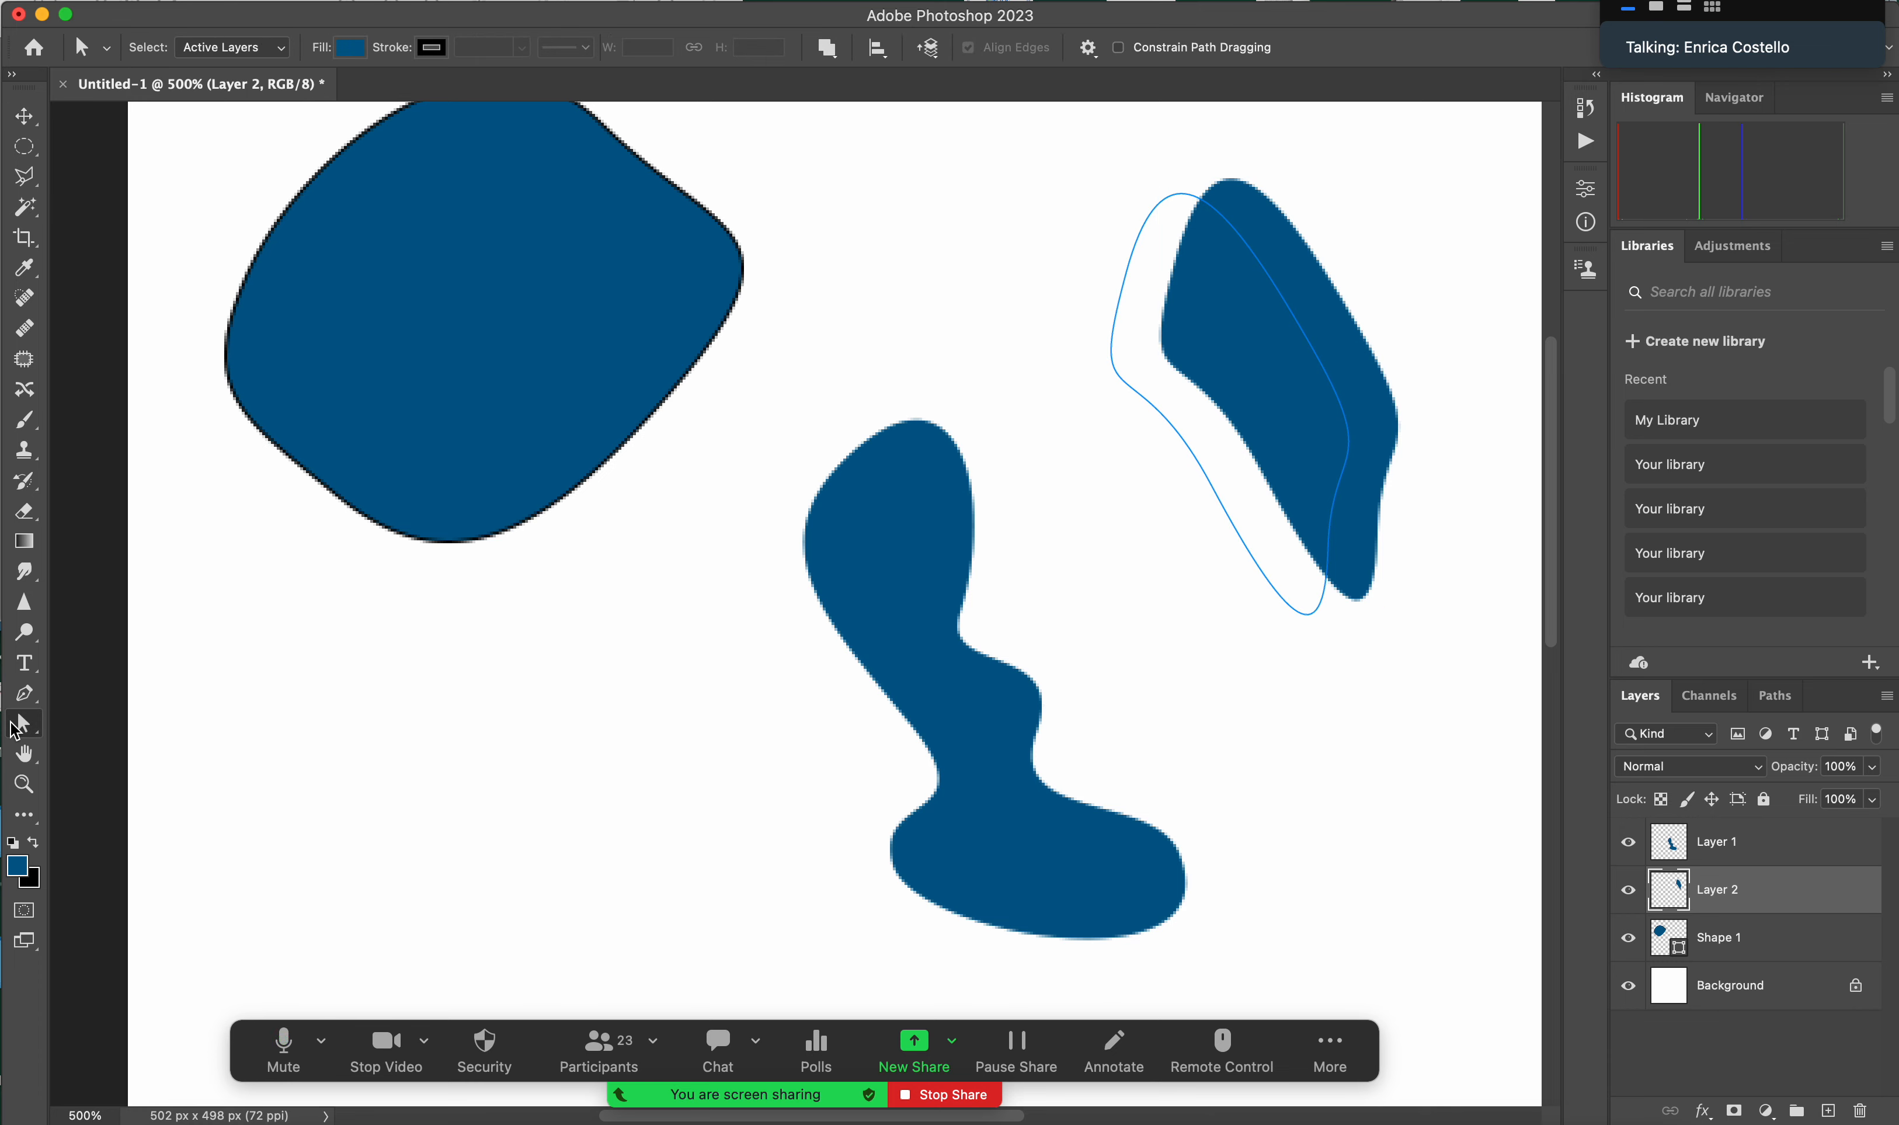
click(1227, 512)
mouse_move(1217, 491)
mouse_down()
mouse_move(1158, 437)
mouse_move(1231, 538)
mouse_move(1248, 508)
mouse_up()
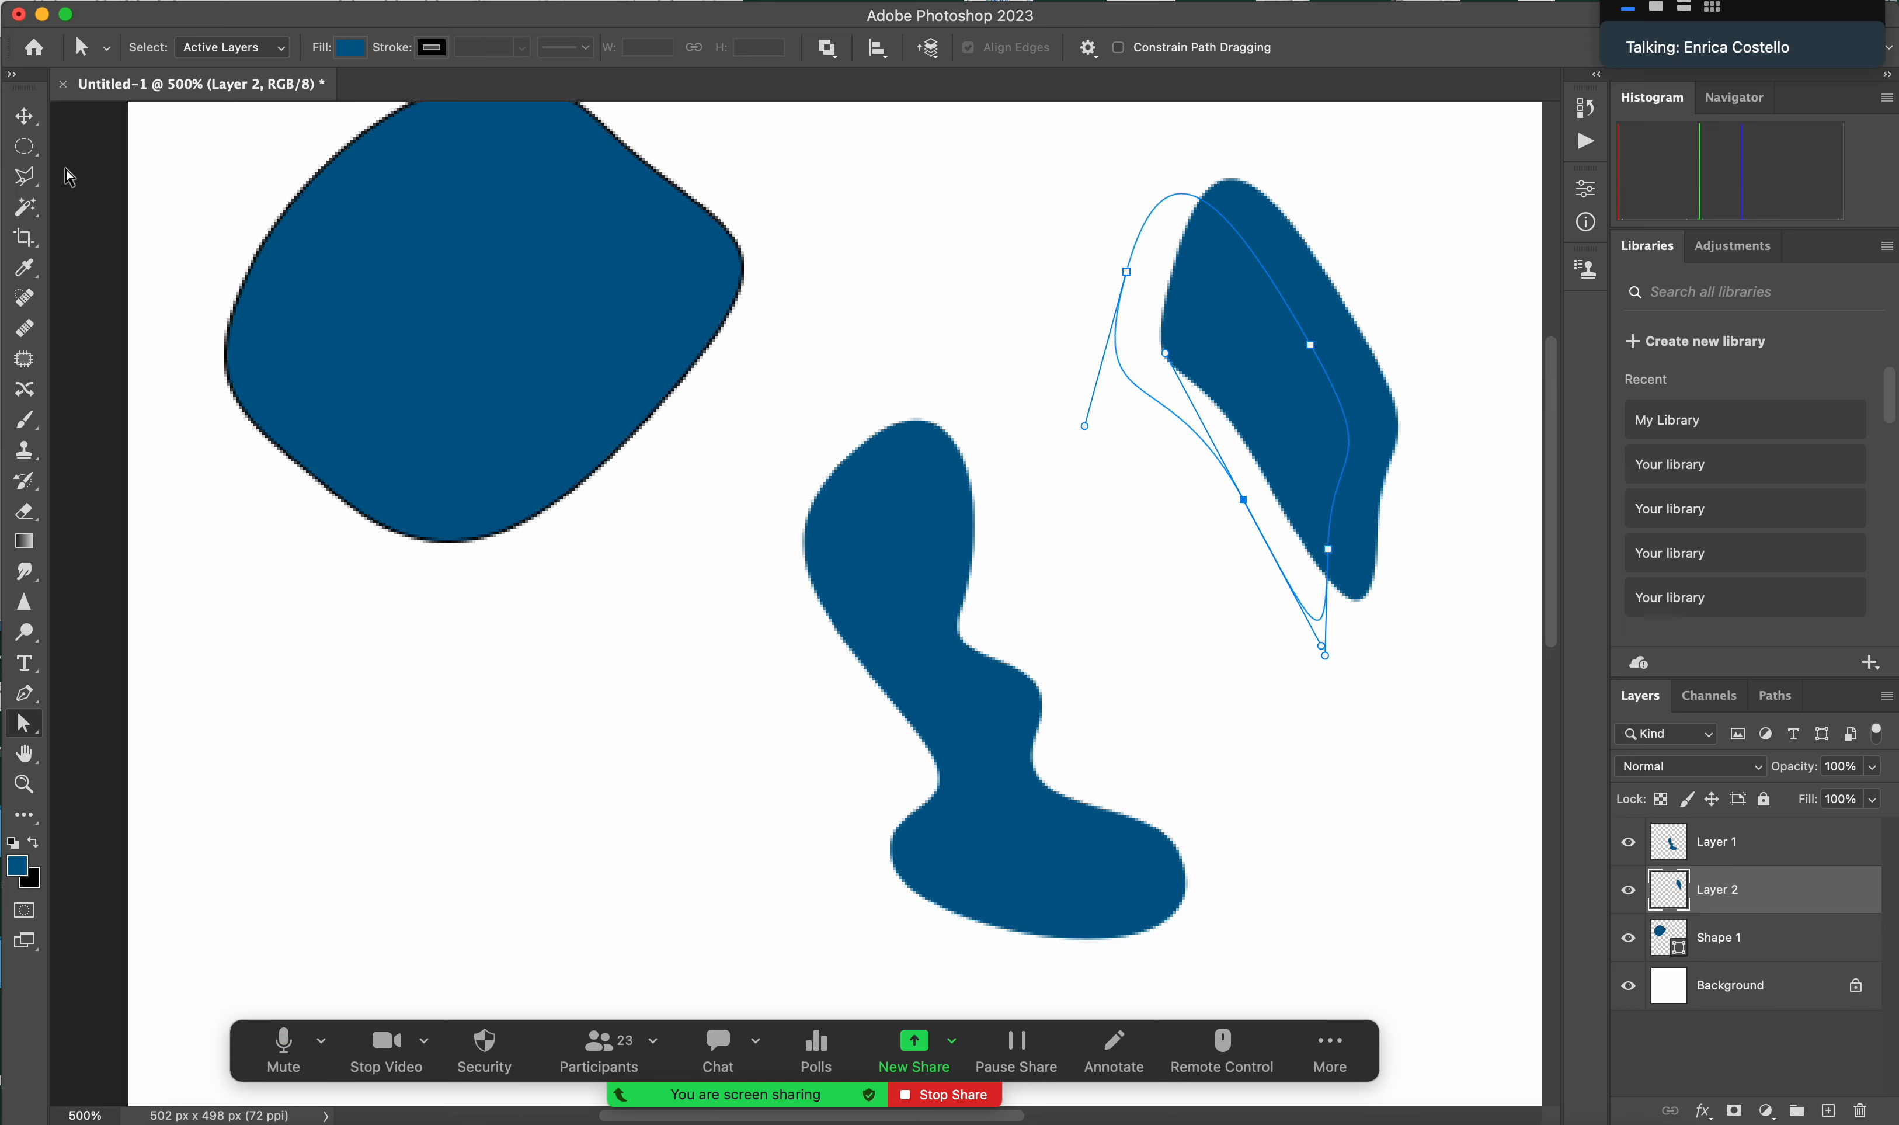
- Switch to the Move tool, clear the current layer selection and make the Shape 1 layer active
click(24, 116)
click(1012, 477)
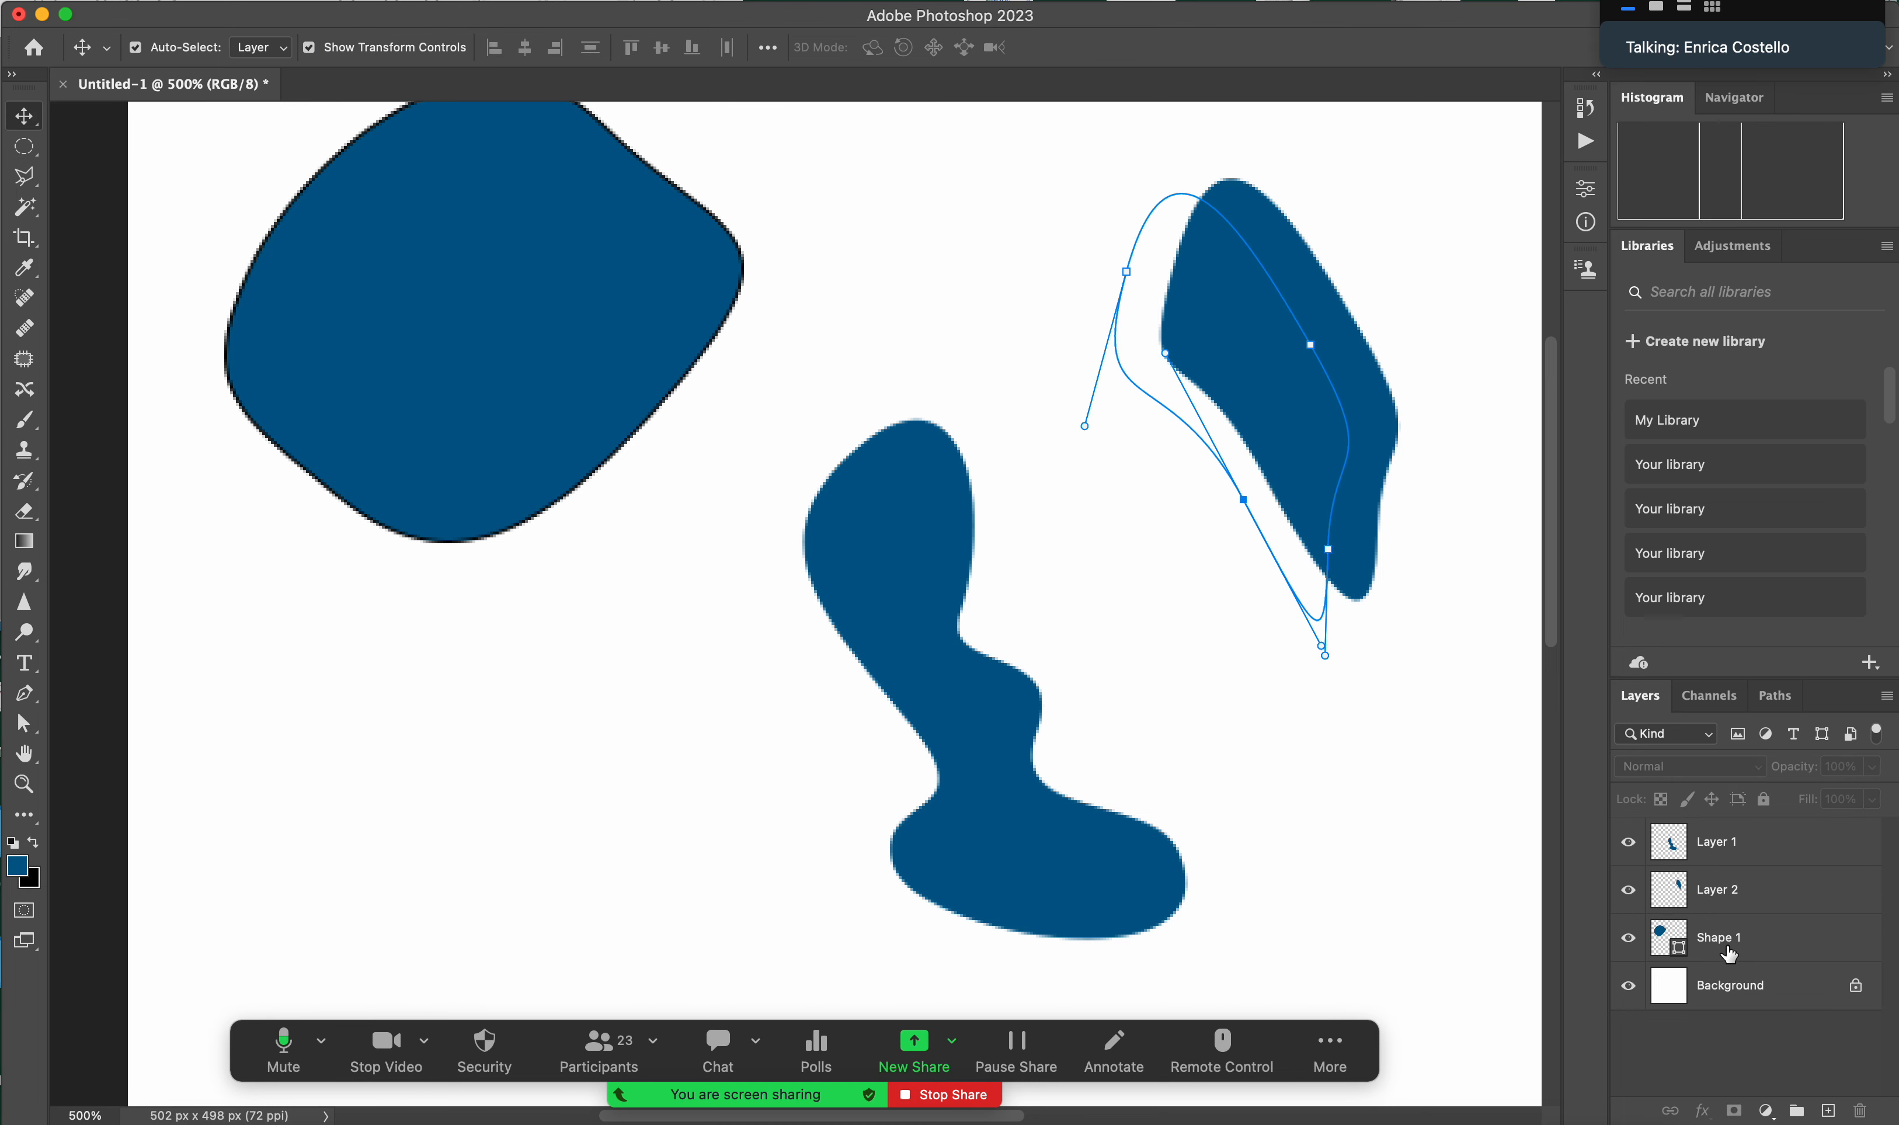
click(1728, 953)
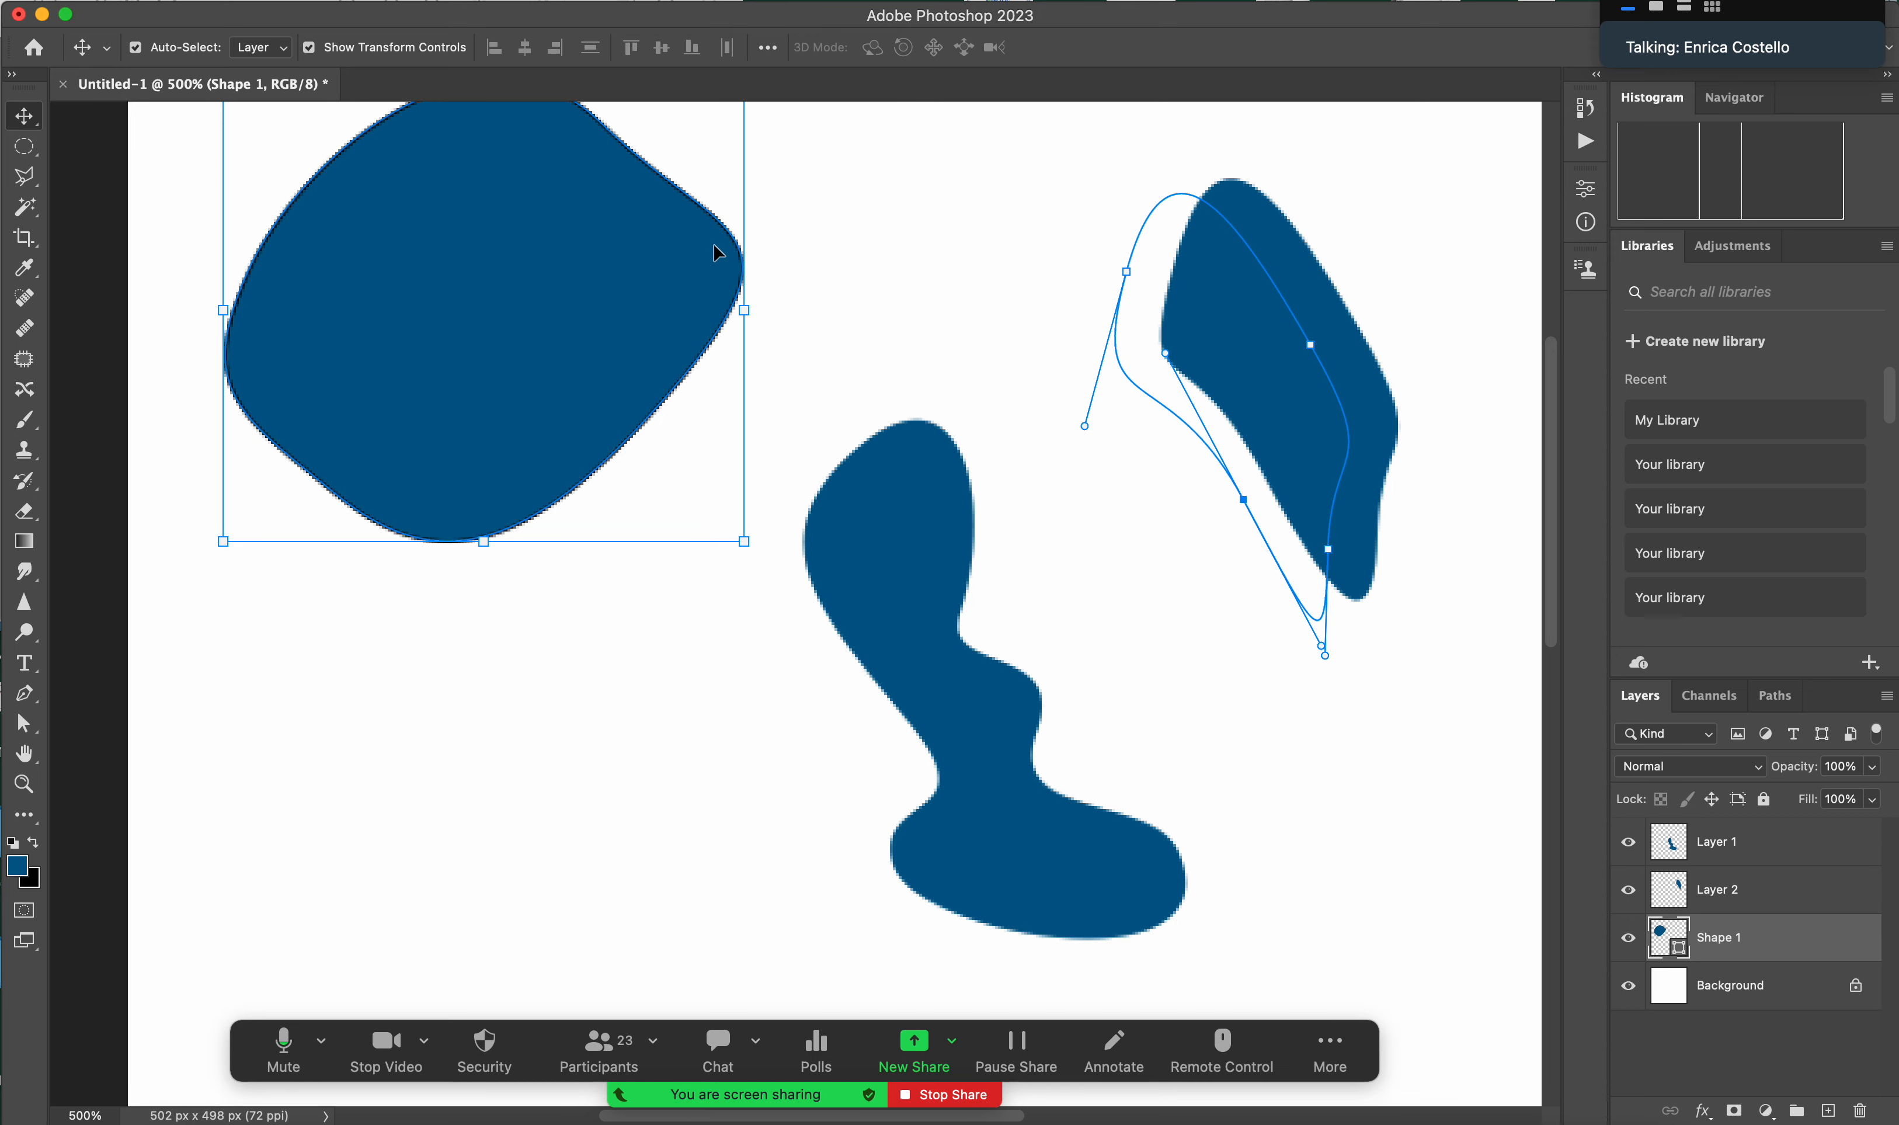
- Examine the Save for Web export options and preview for the document, and close them without saving
click(83, 0)
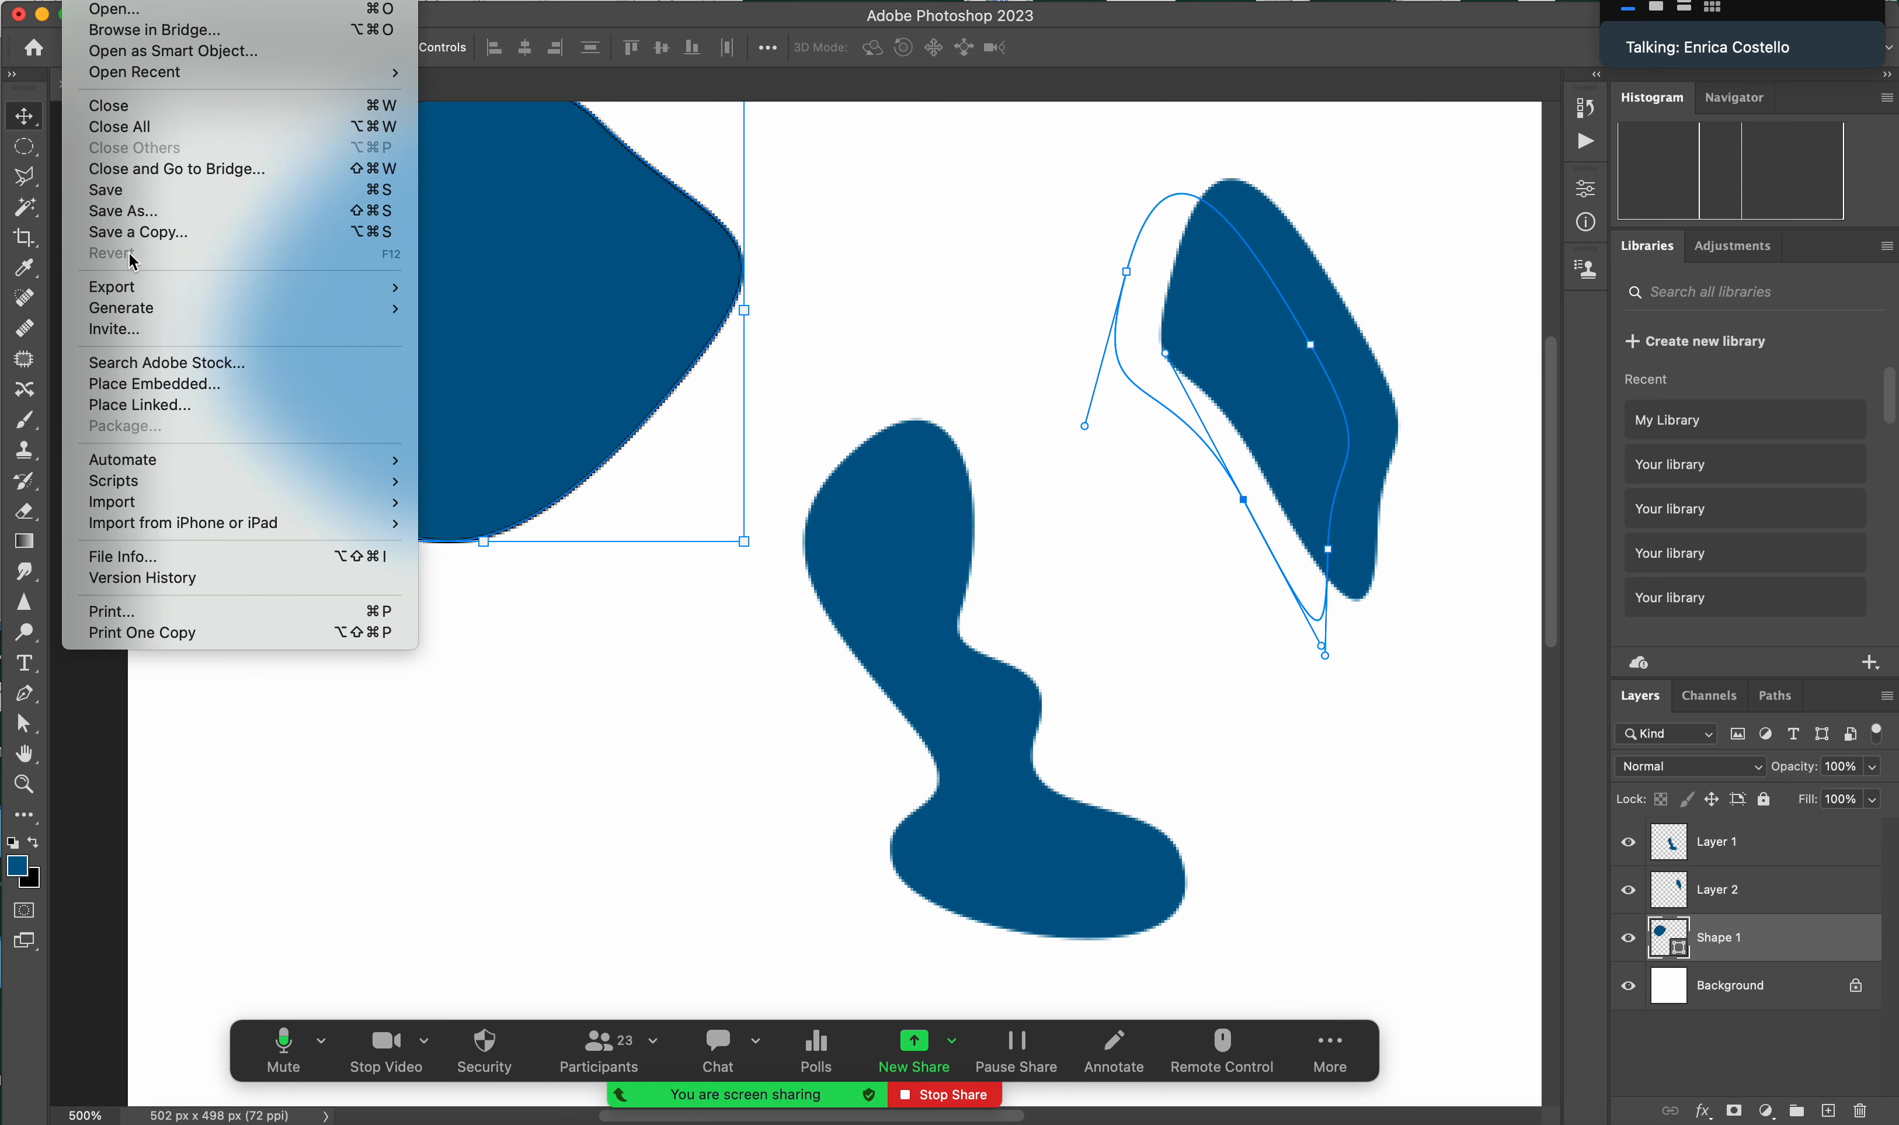
mouse_move(131, 286)
click(501, 375)
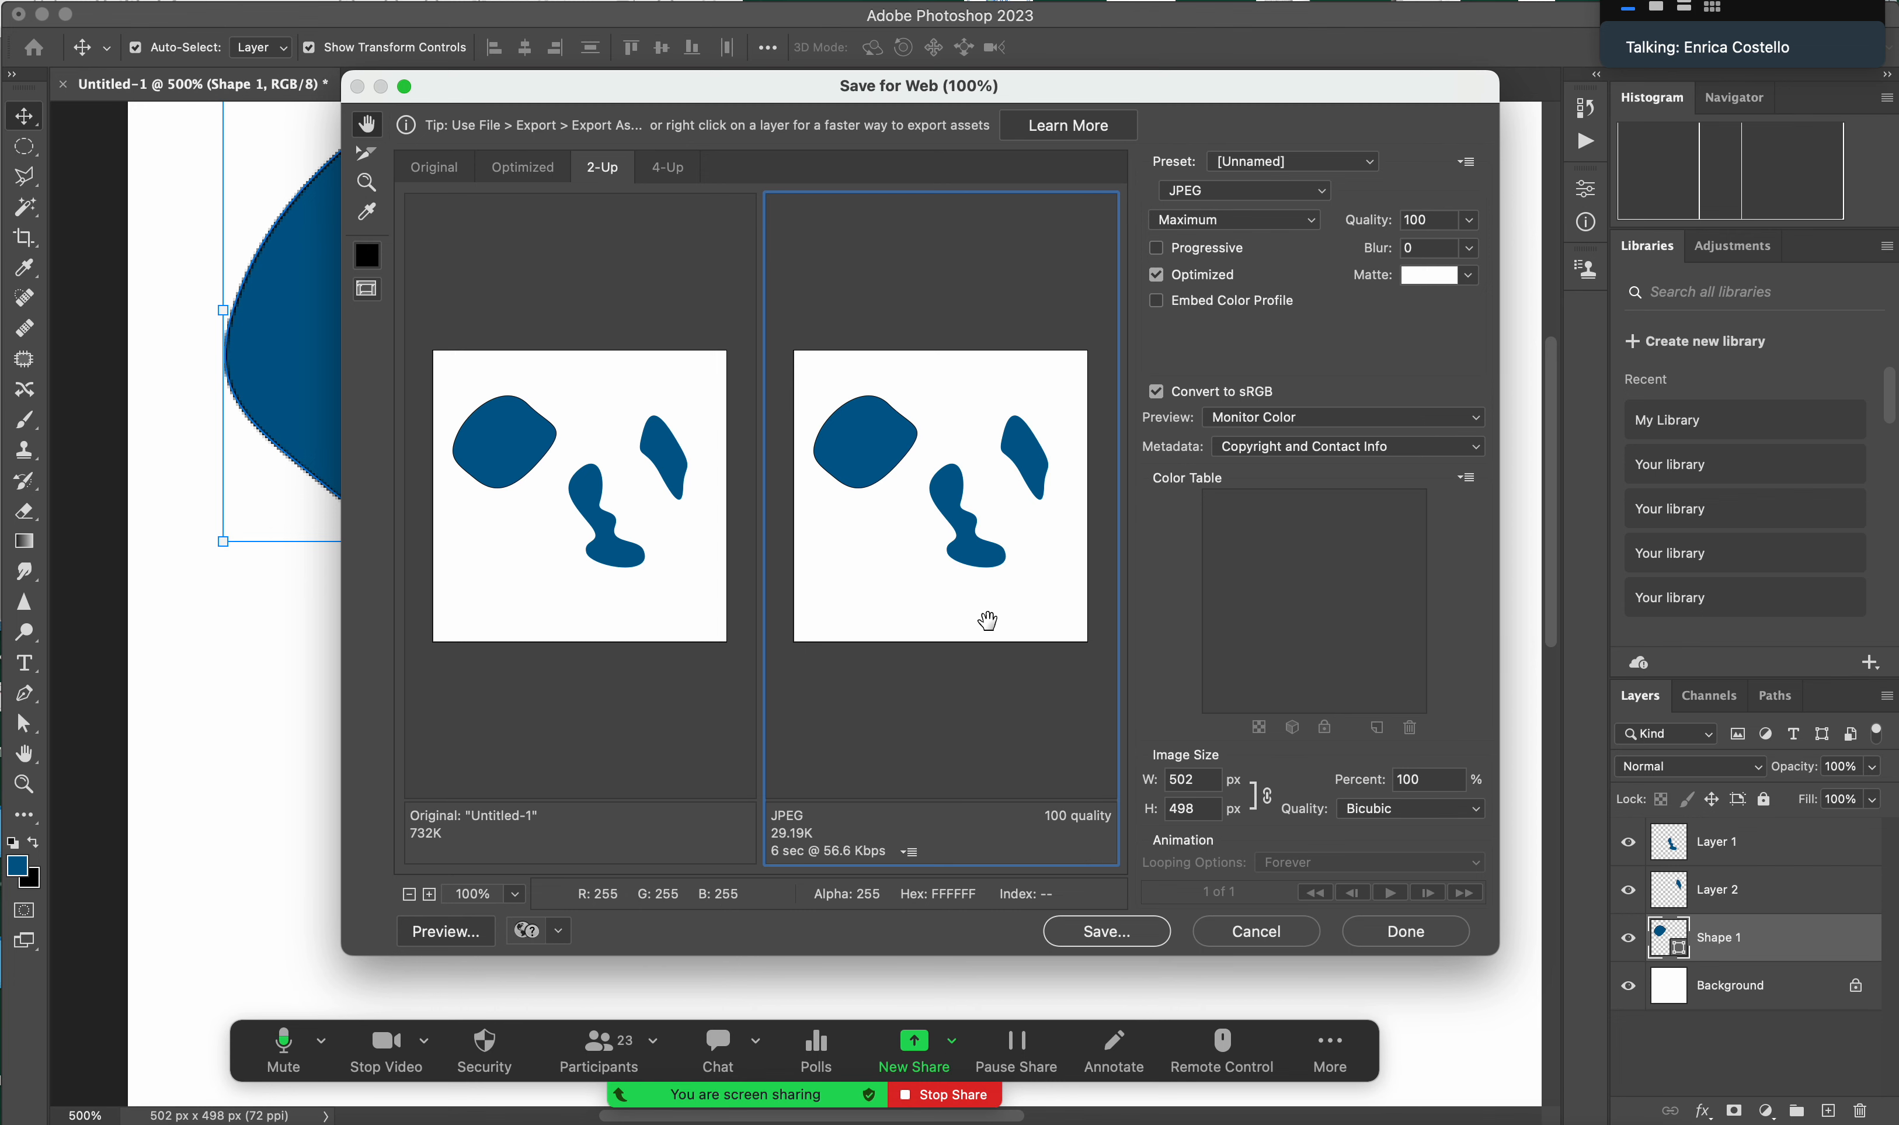
click(1280, 934)
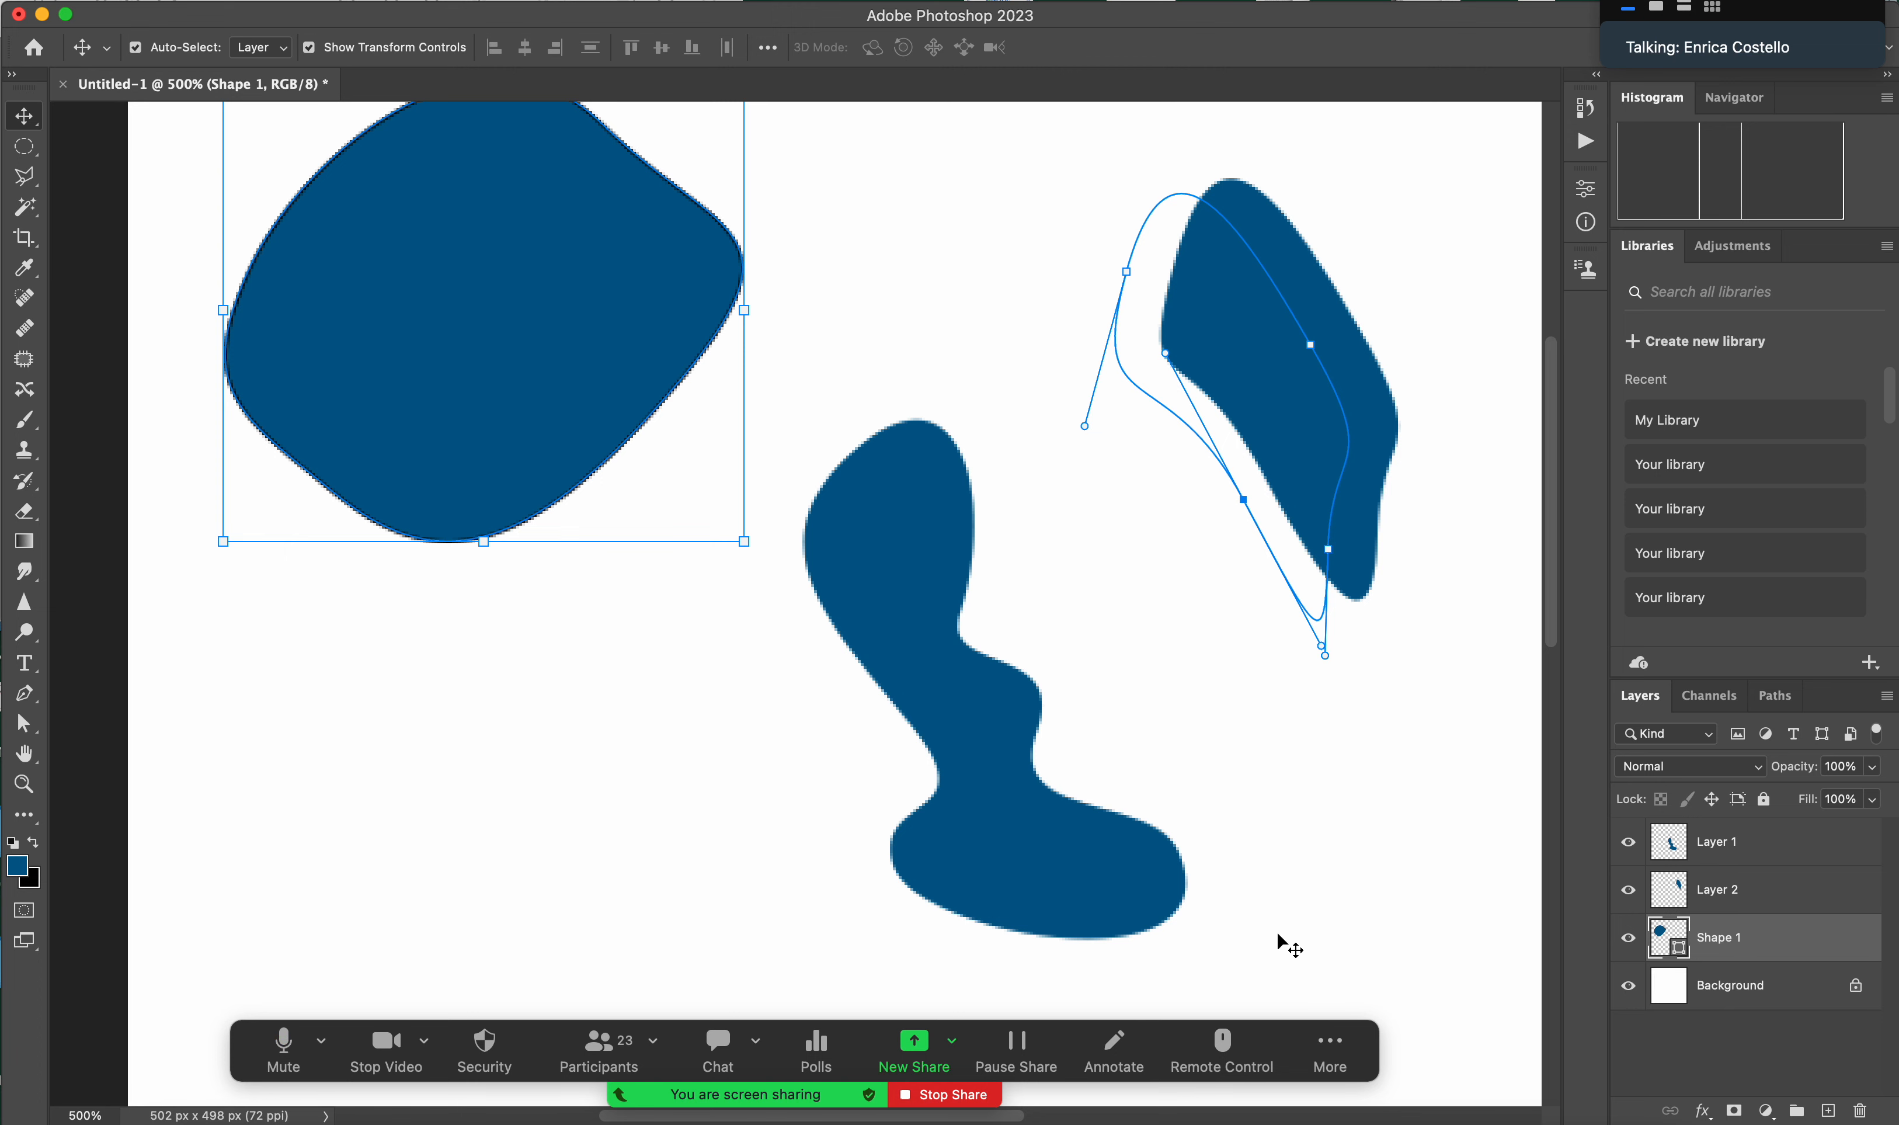
- Examine the Save As options for storing the document on the computer as Photoshop PDF, and leave without saving
click(93, 1)
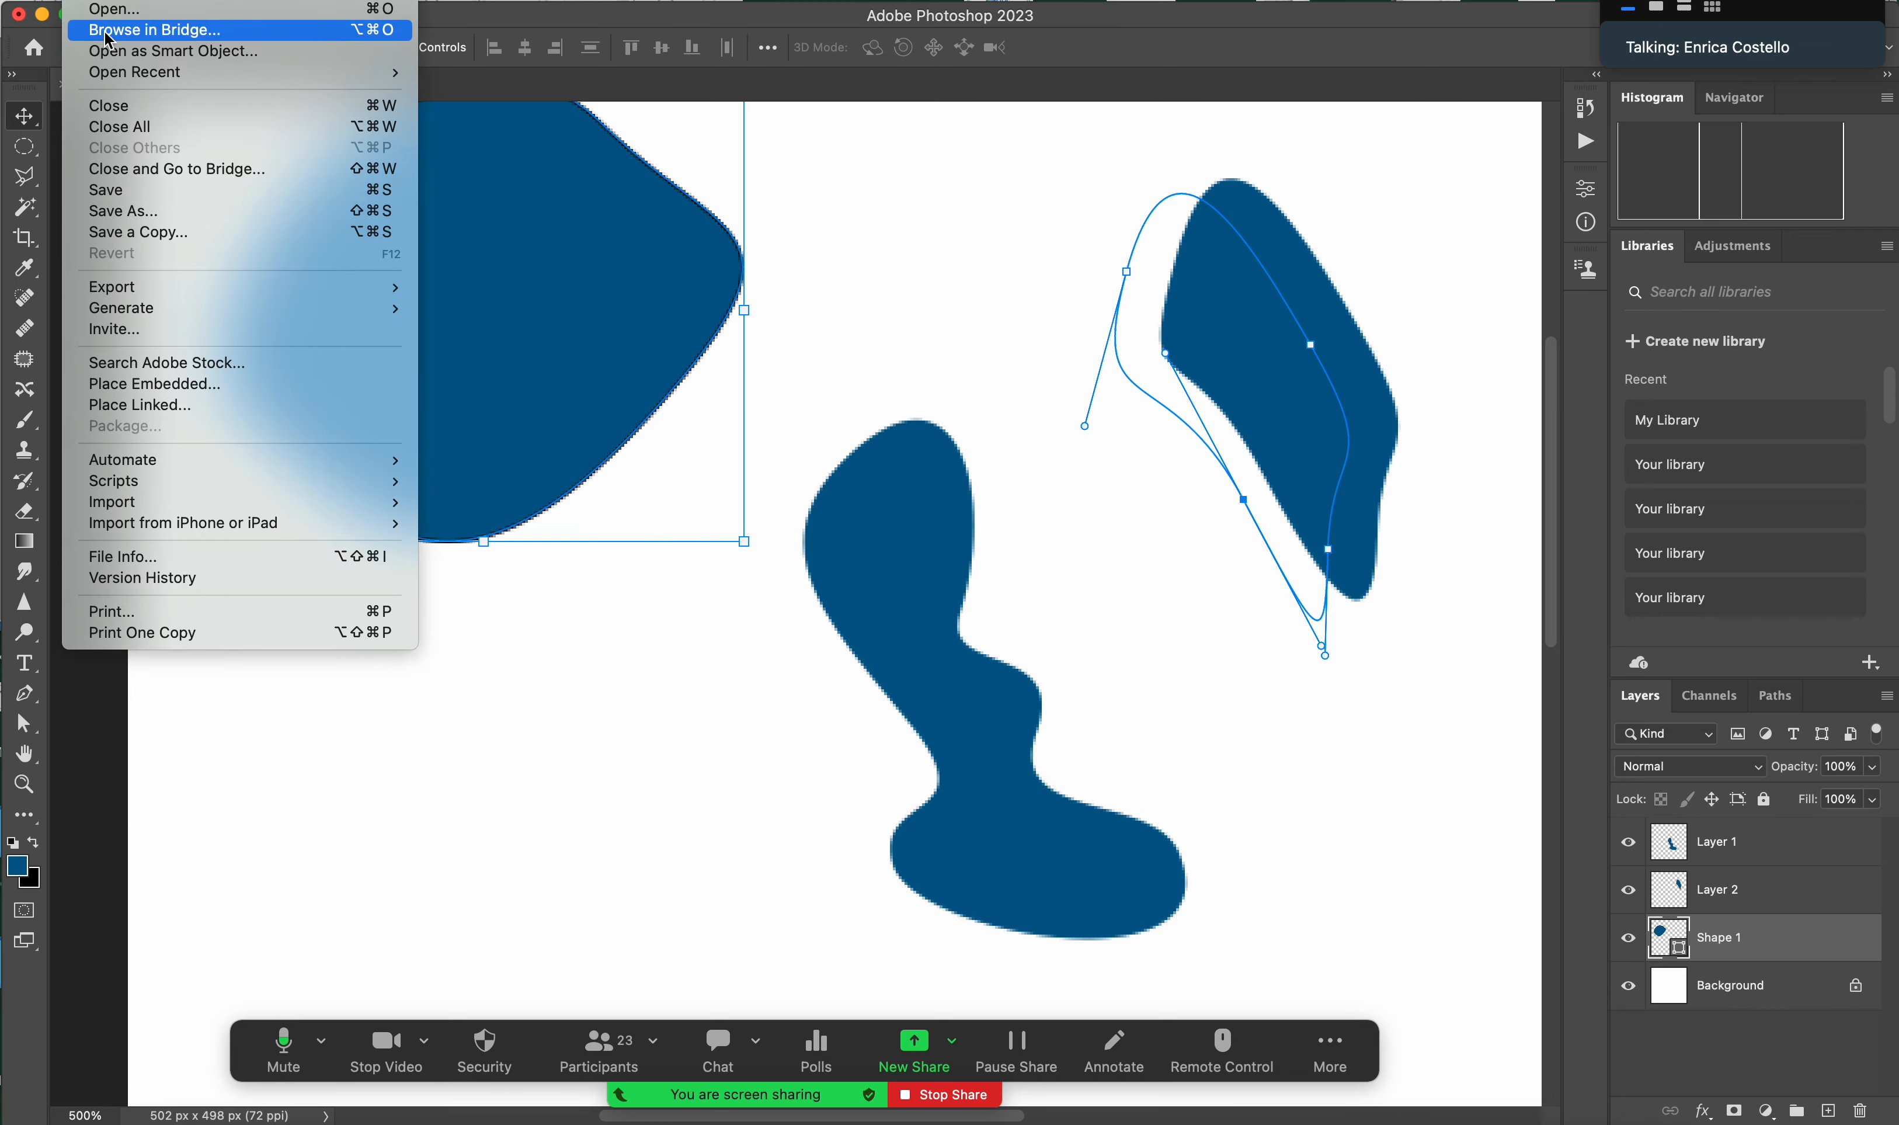
click(169, 217)
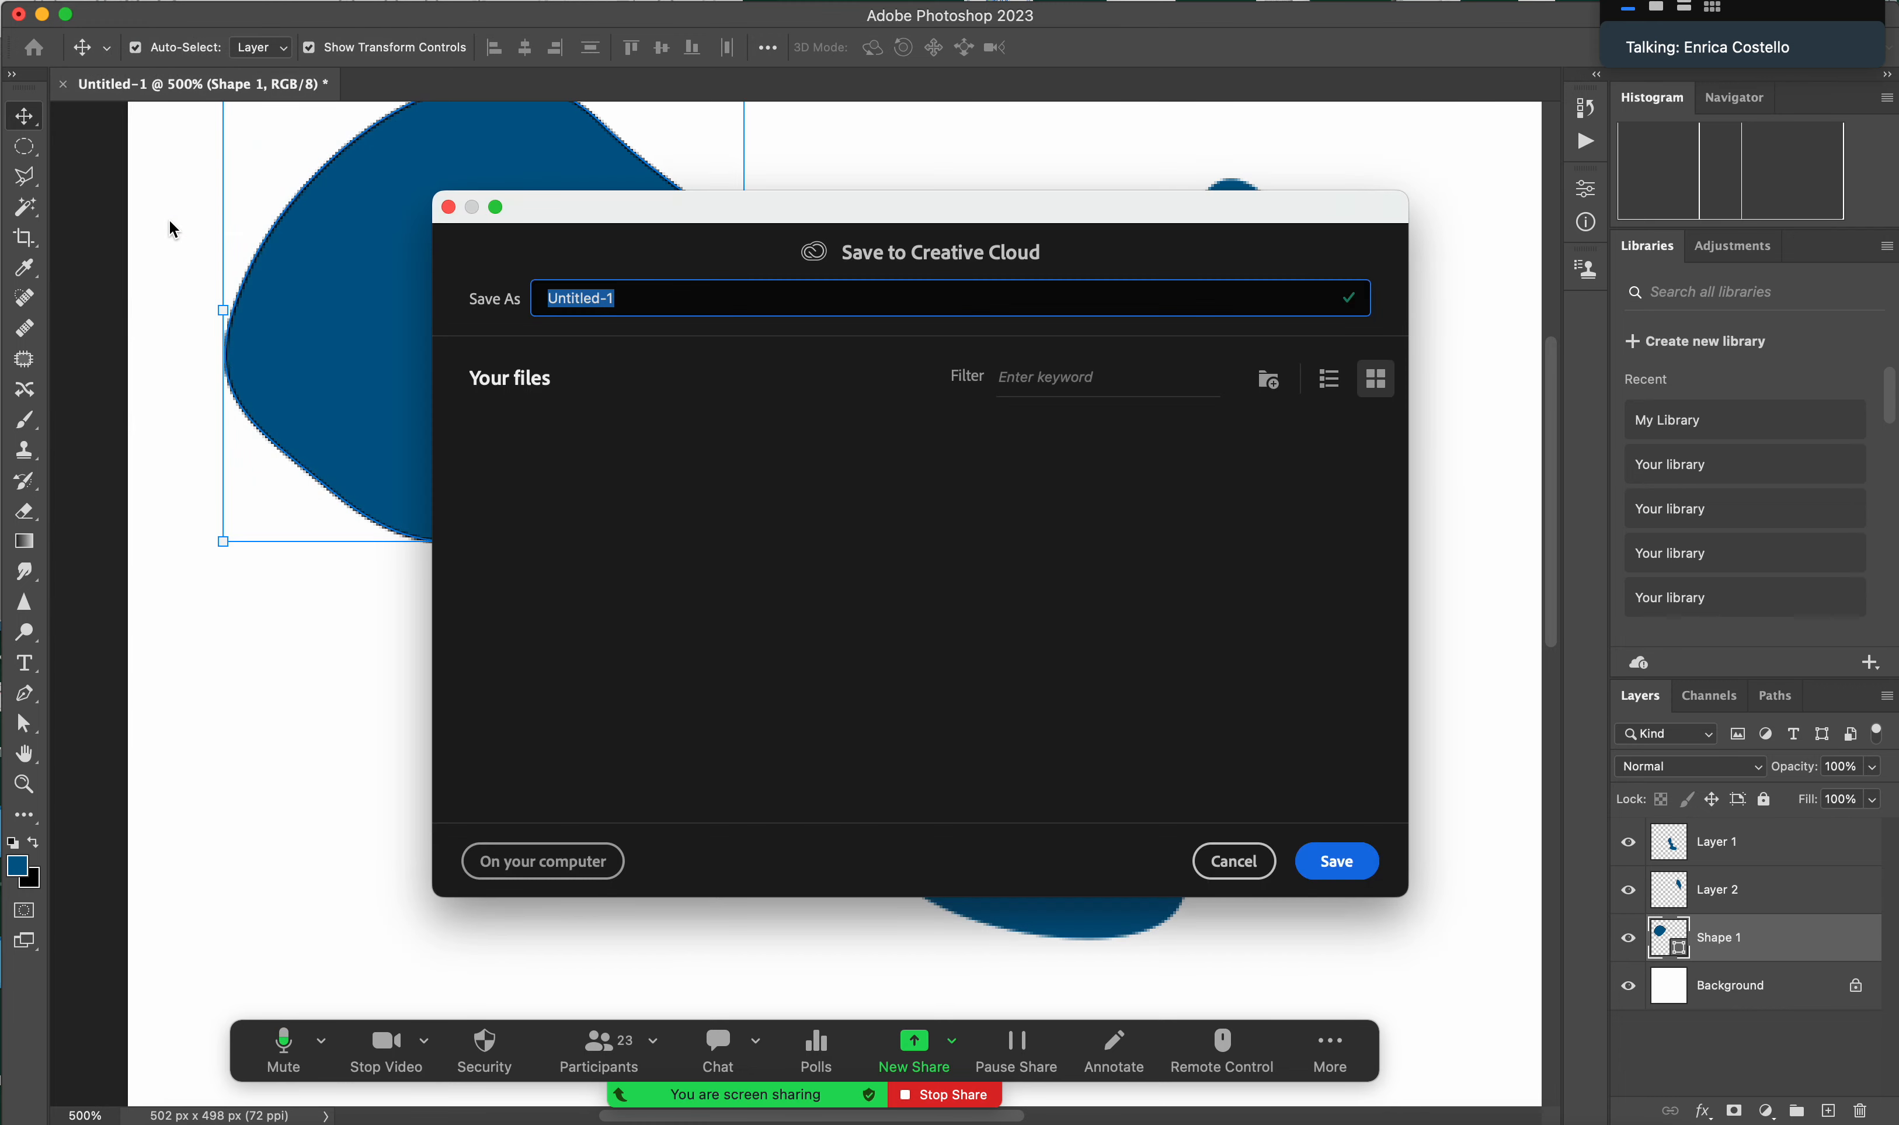
click(556, 866)
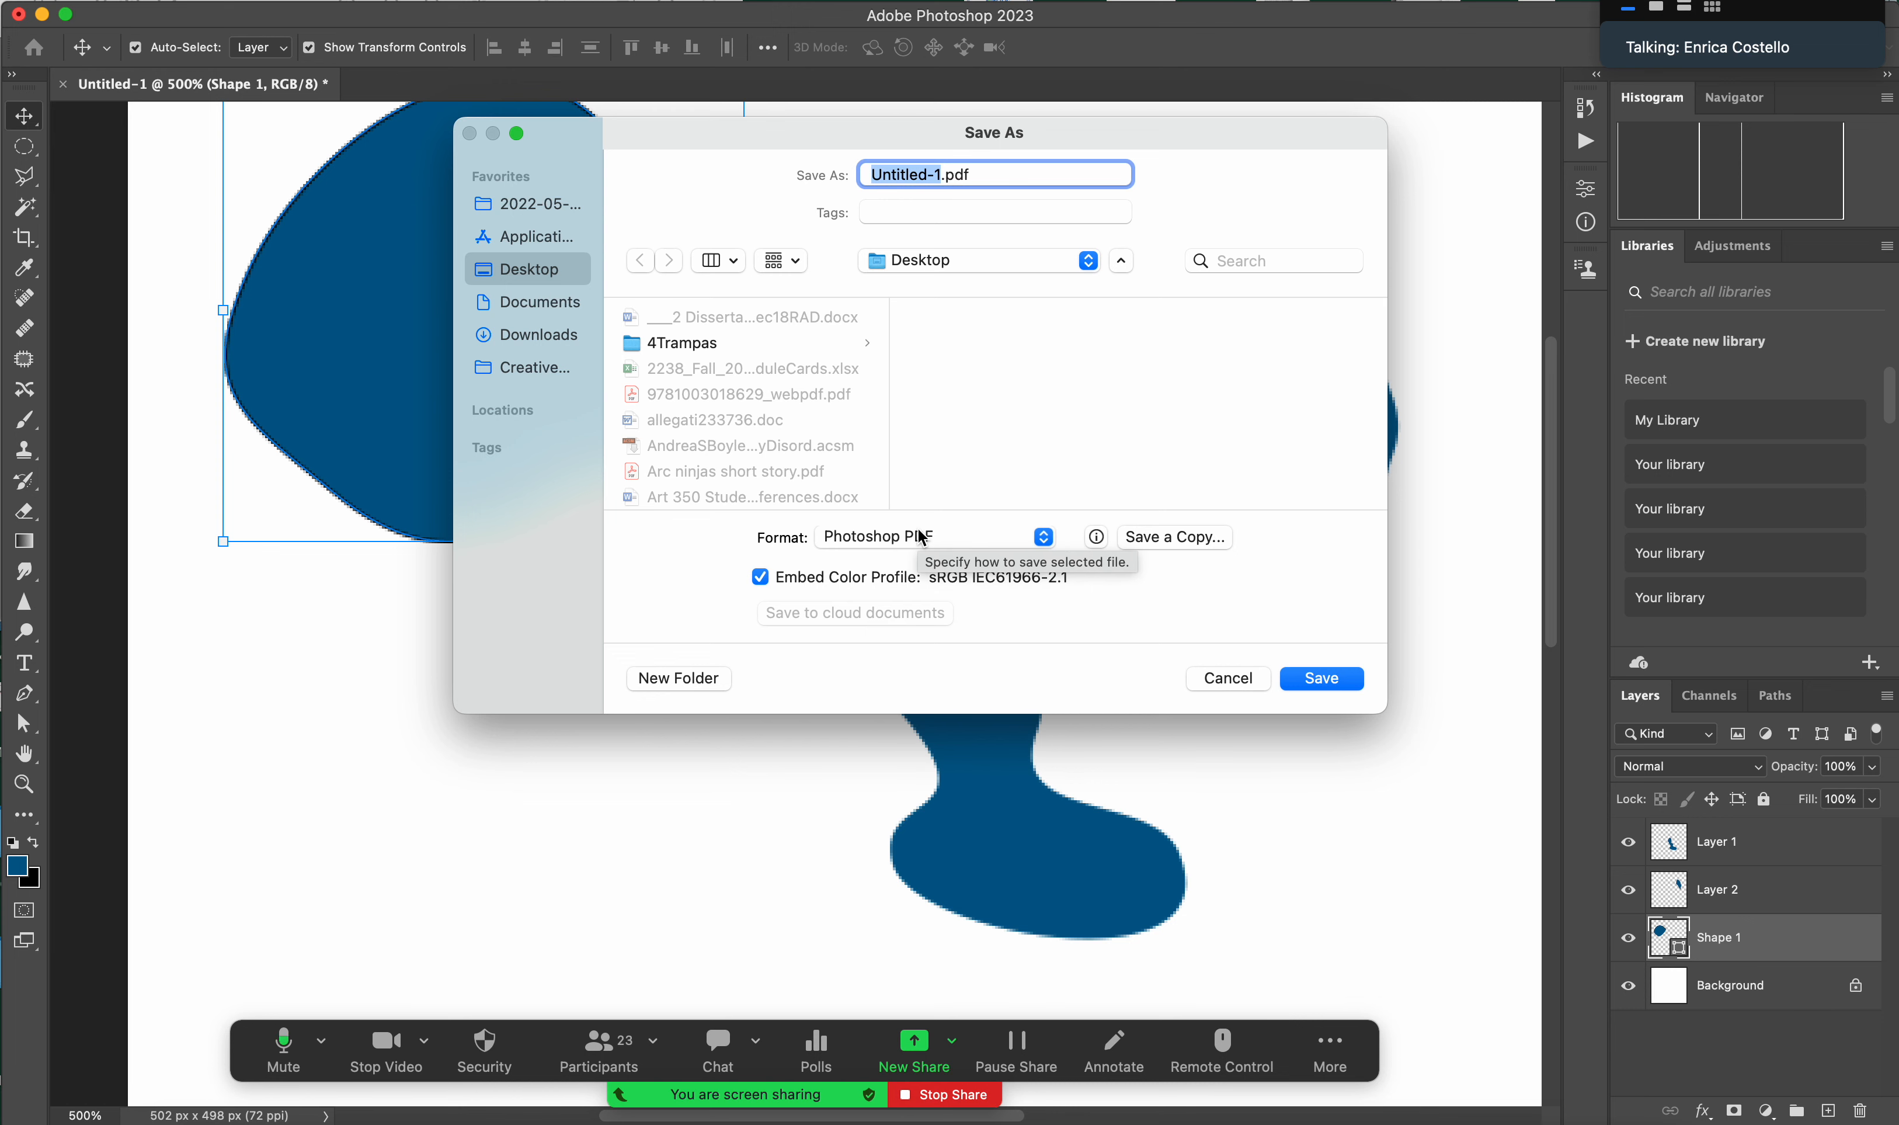
click(1225, 678)
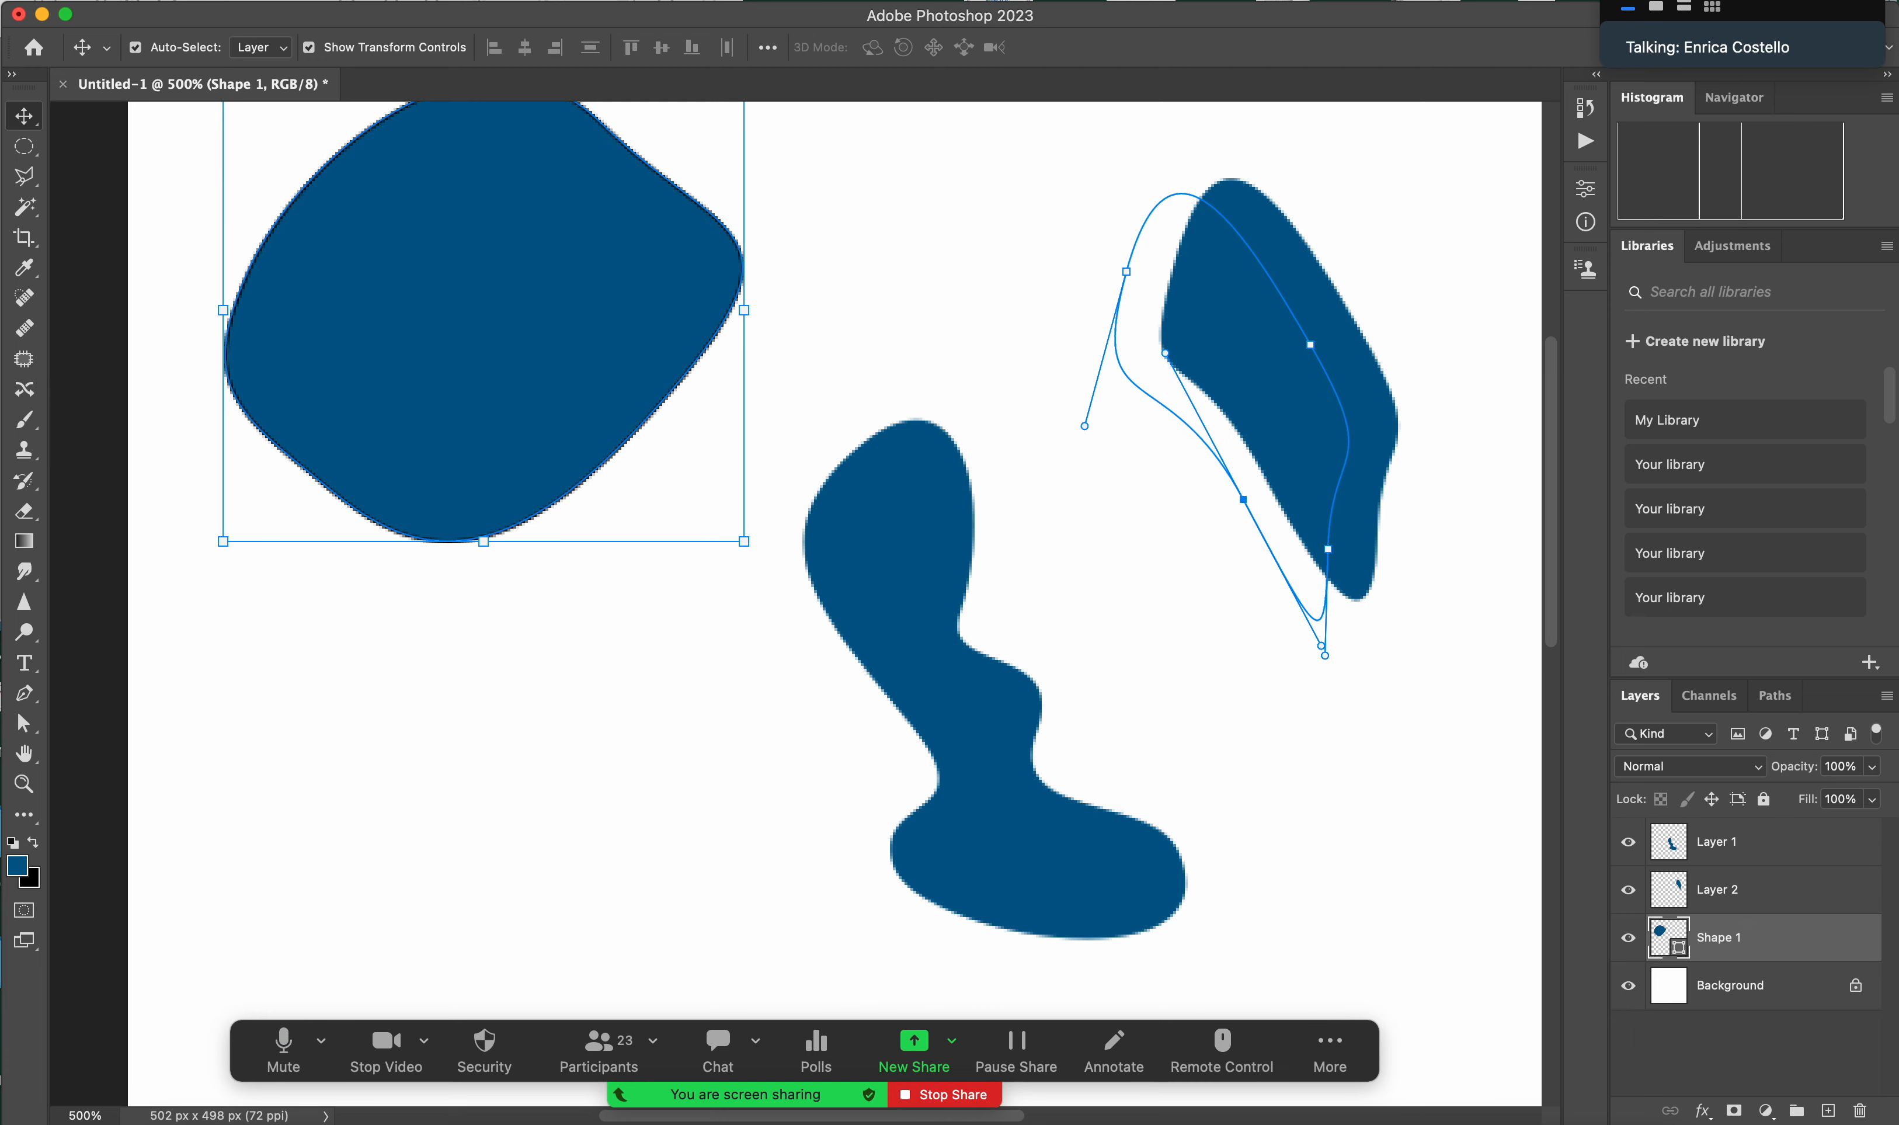
- Open papaveri.psd from the week6_demo folder on the computer's Desktop
click(80, 1)
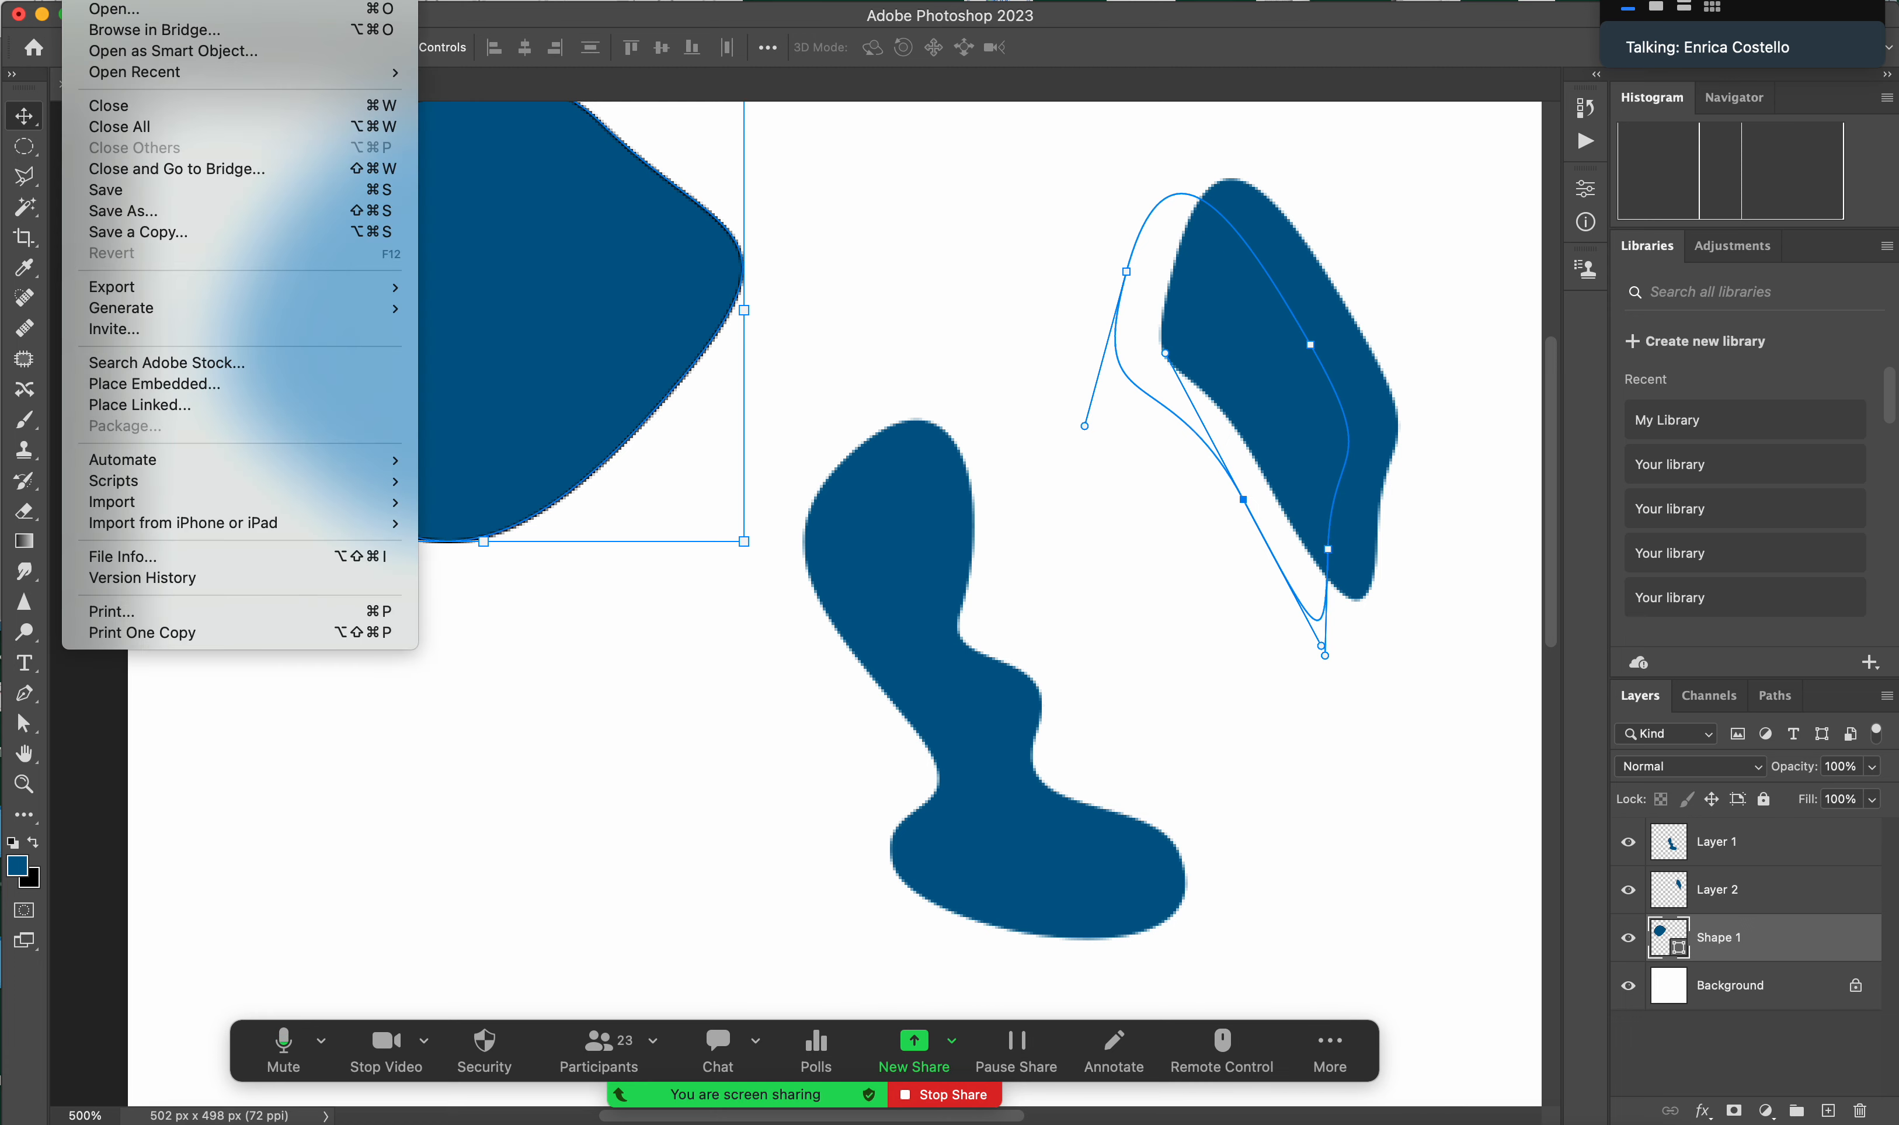
click(123, 15)
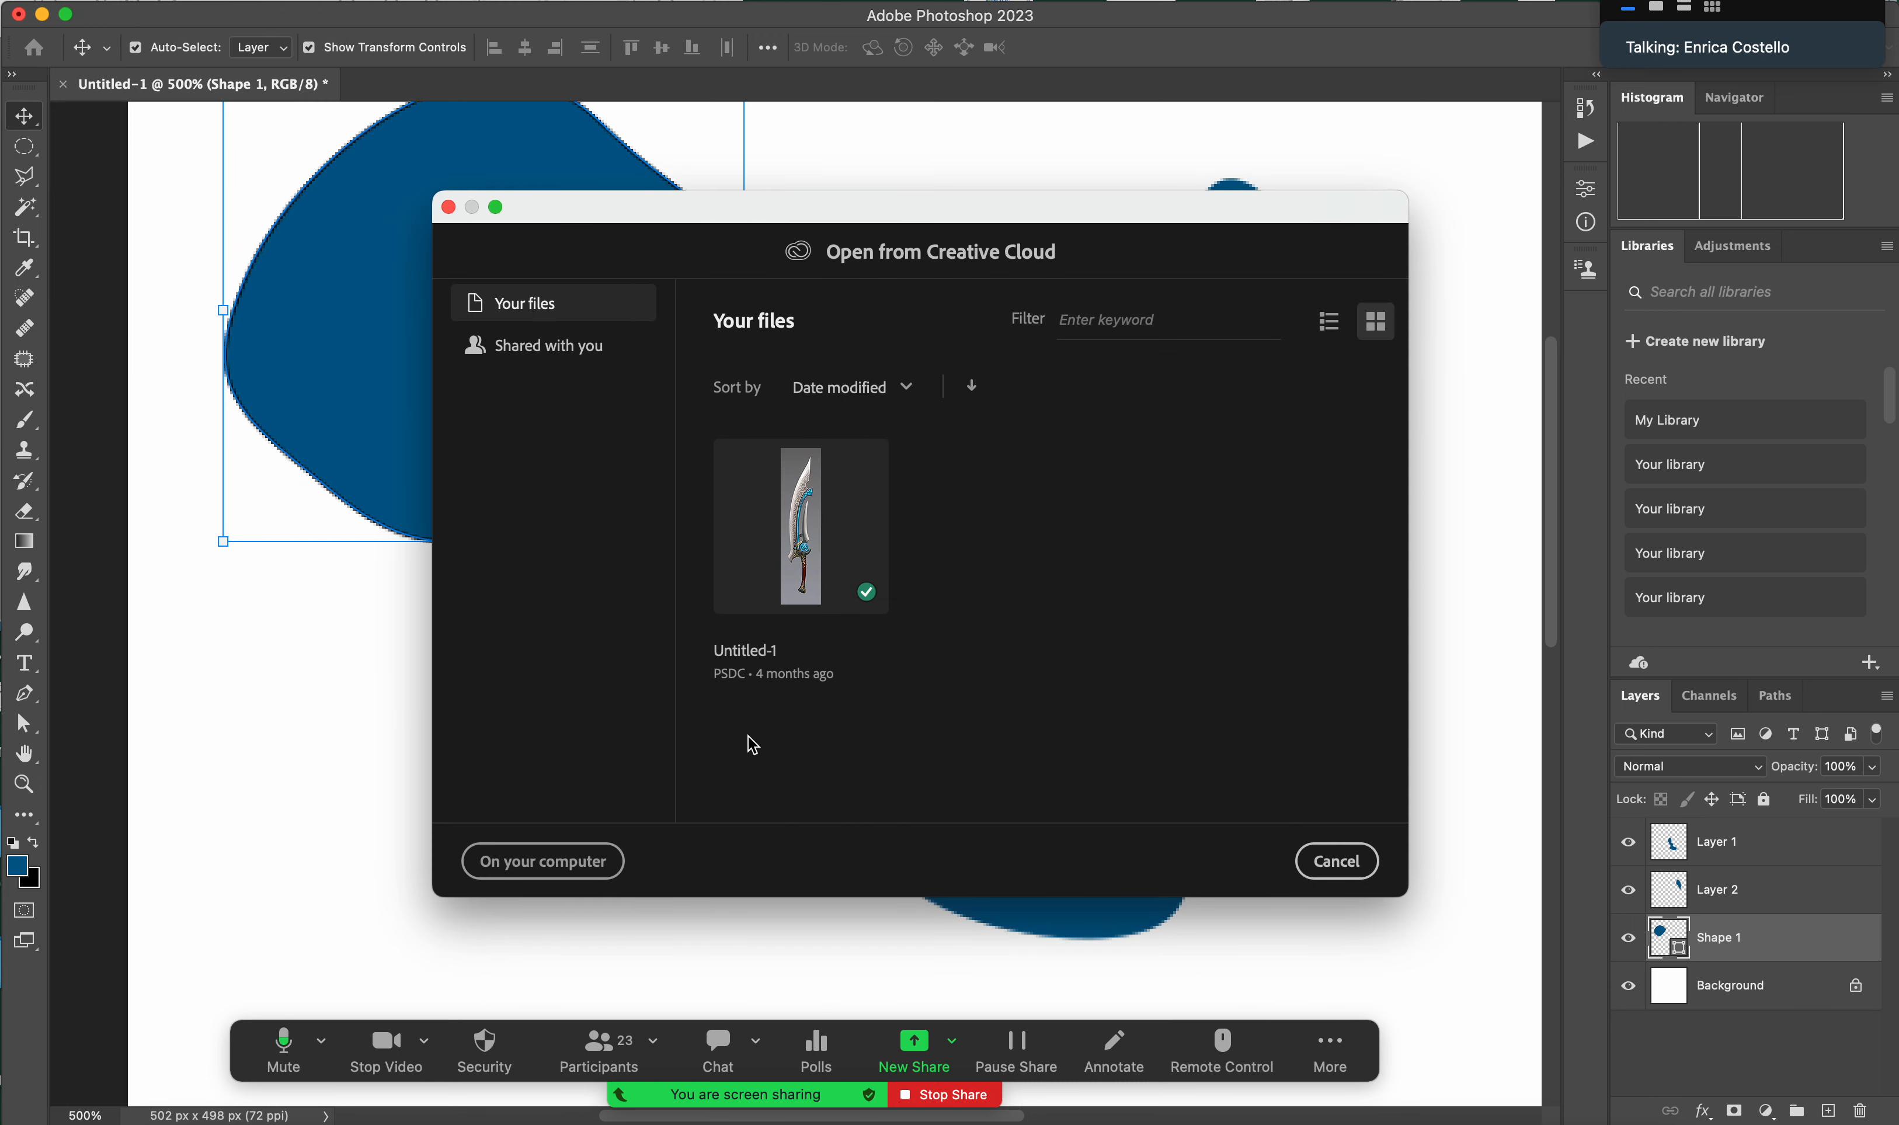
click(554, 860)
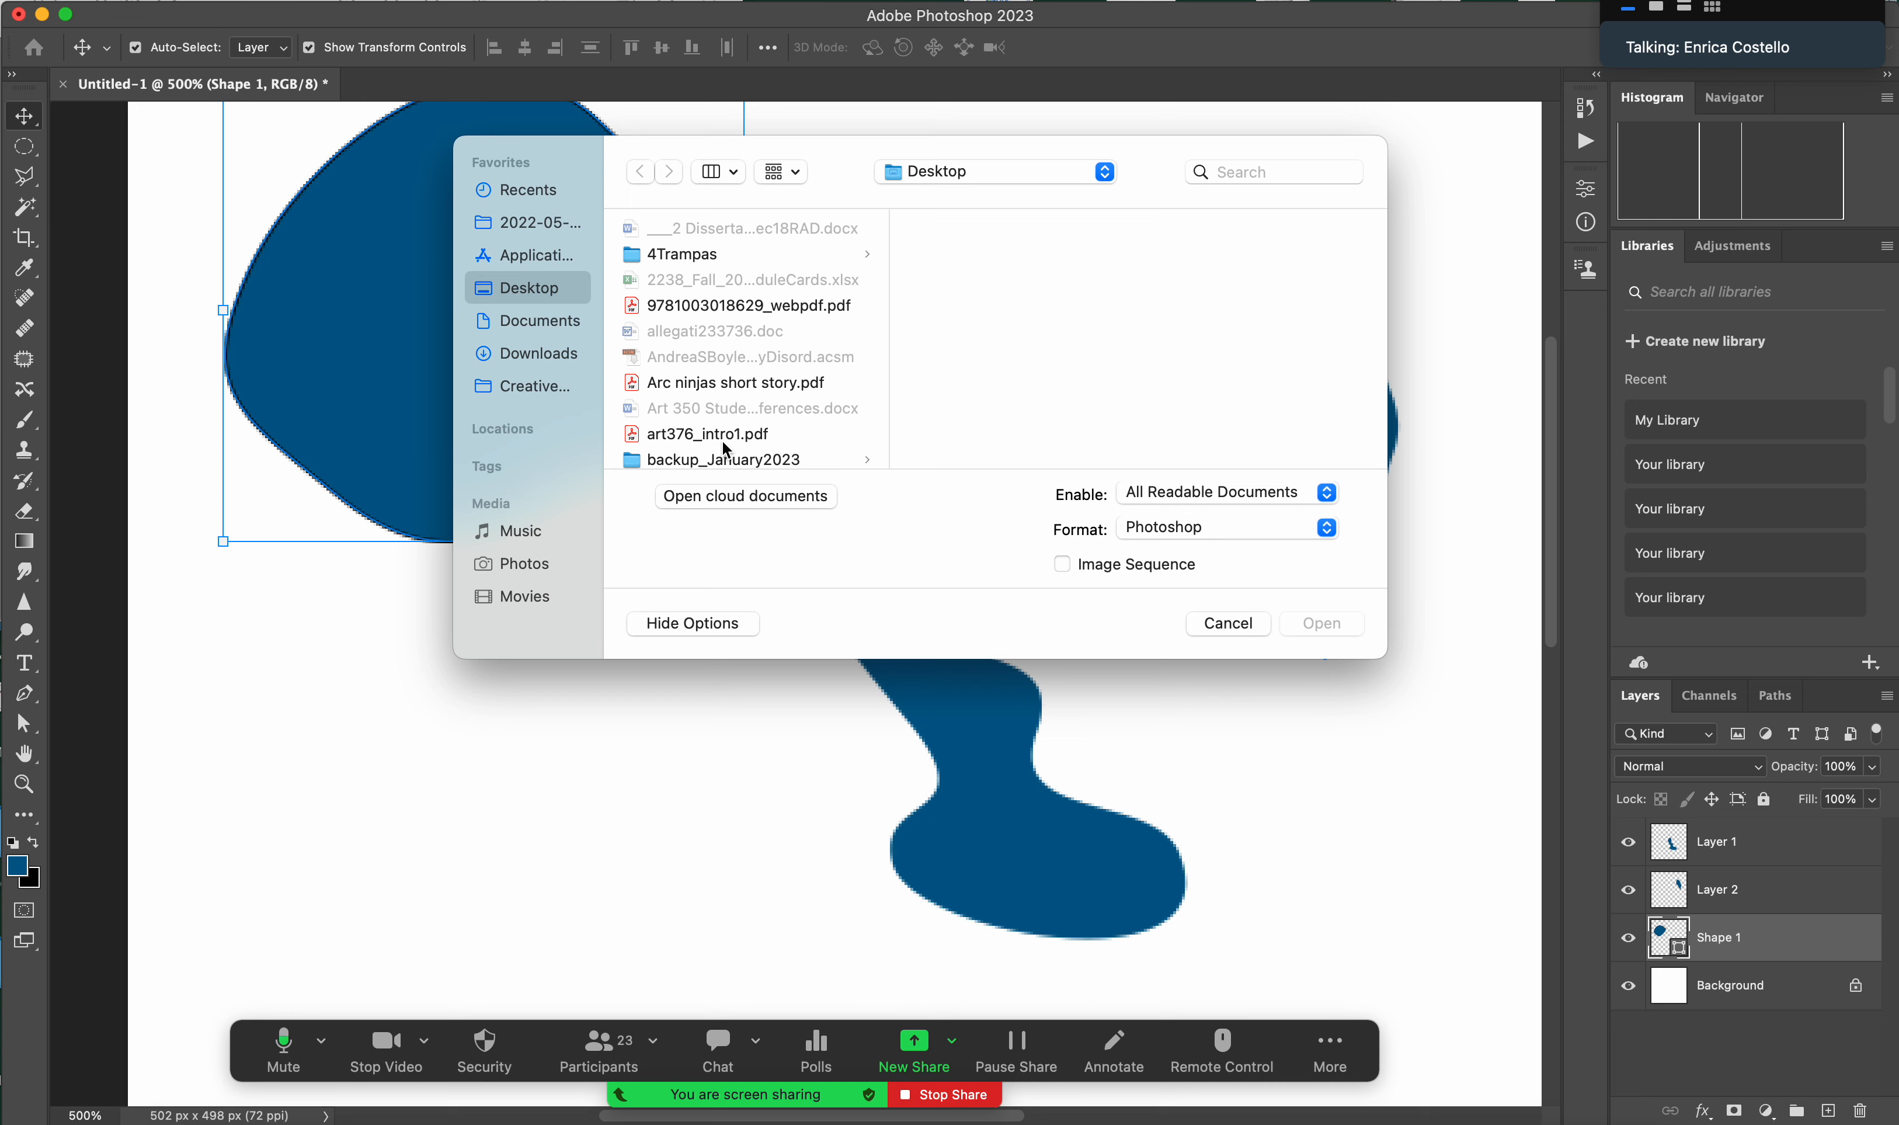
scroll(724, 439, down, 15)
click(701, 369)
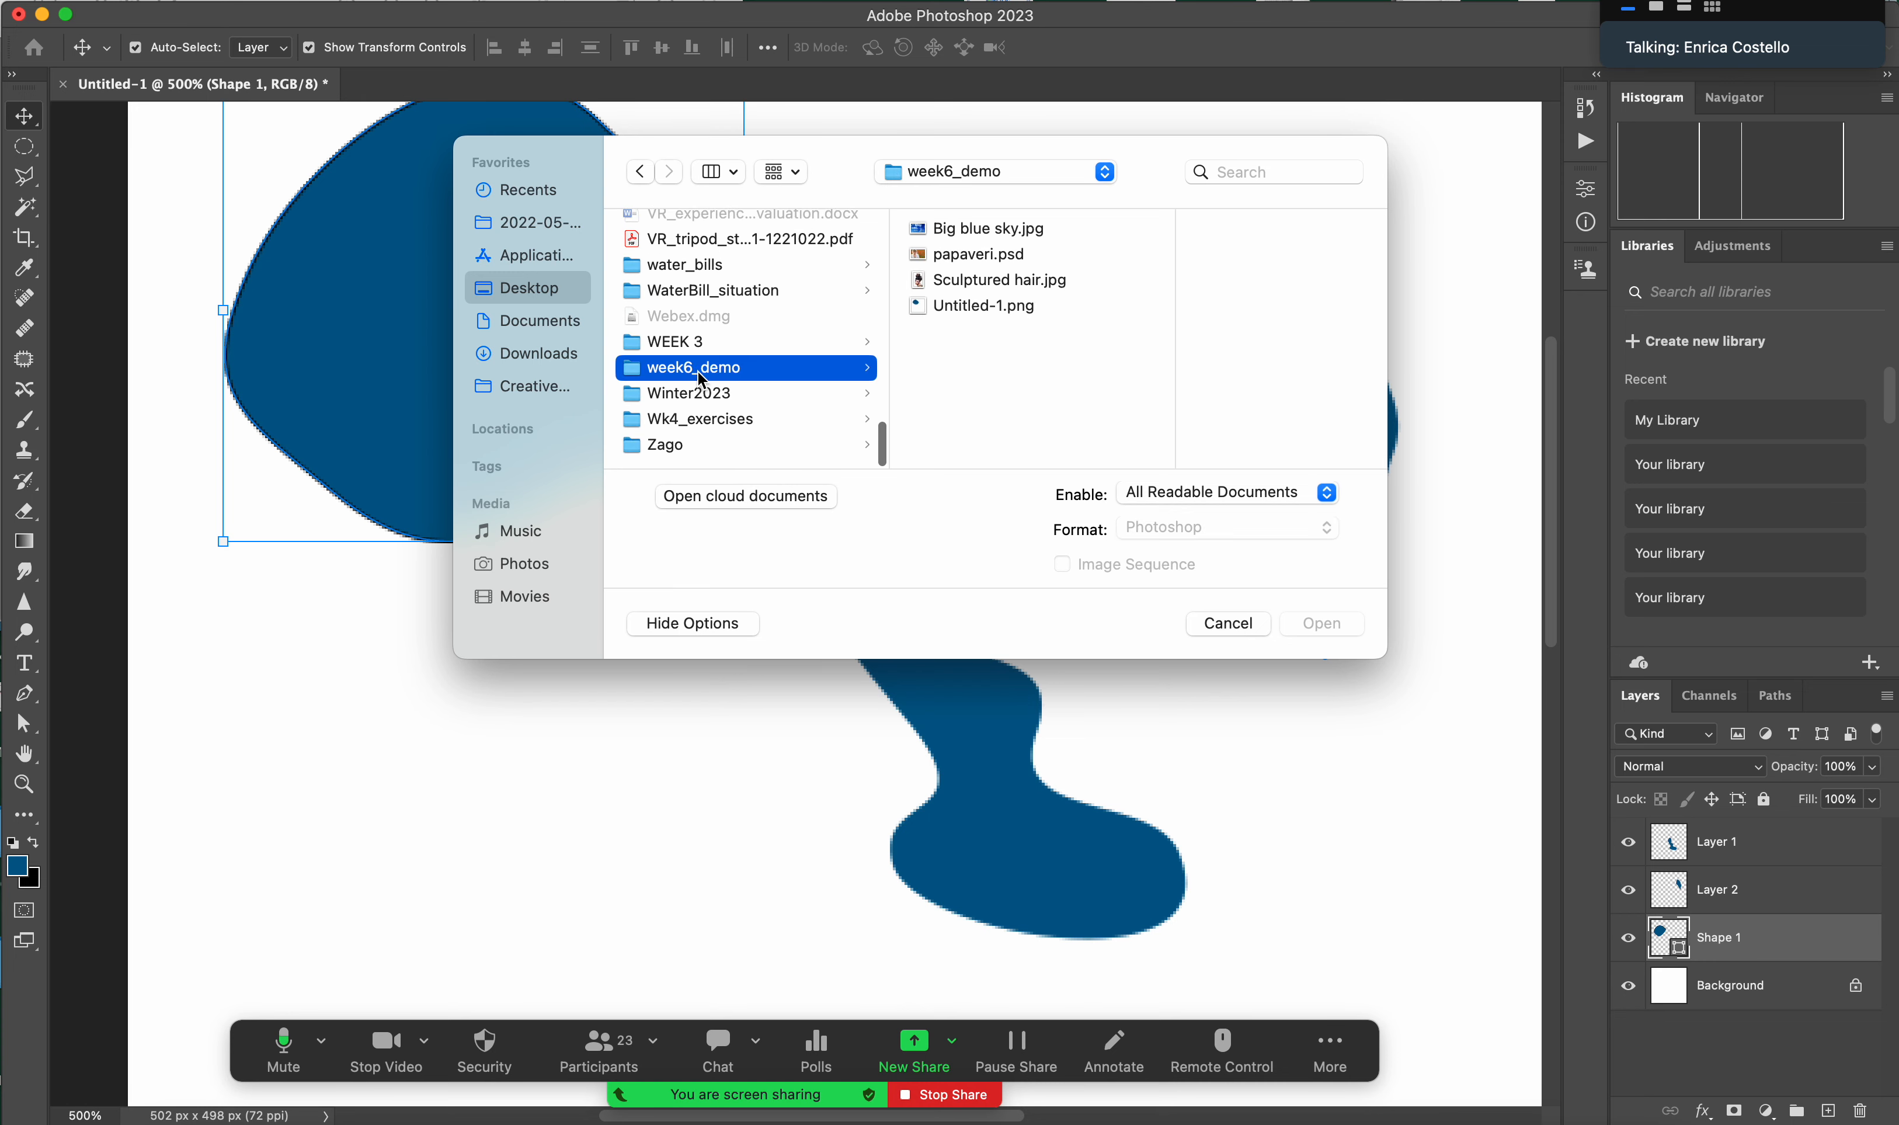
click(962, 255)
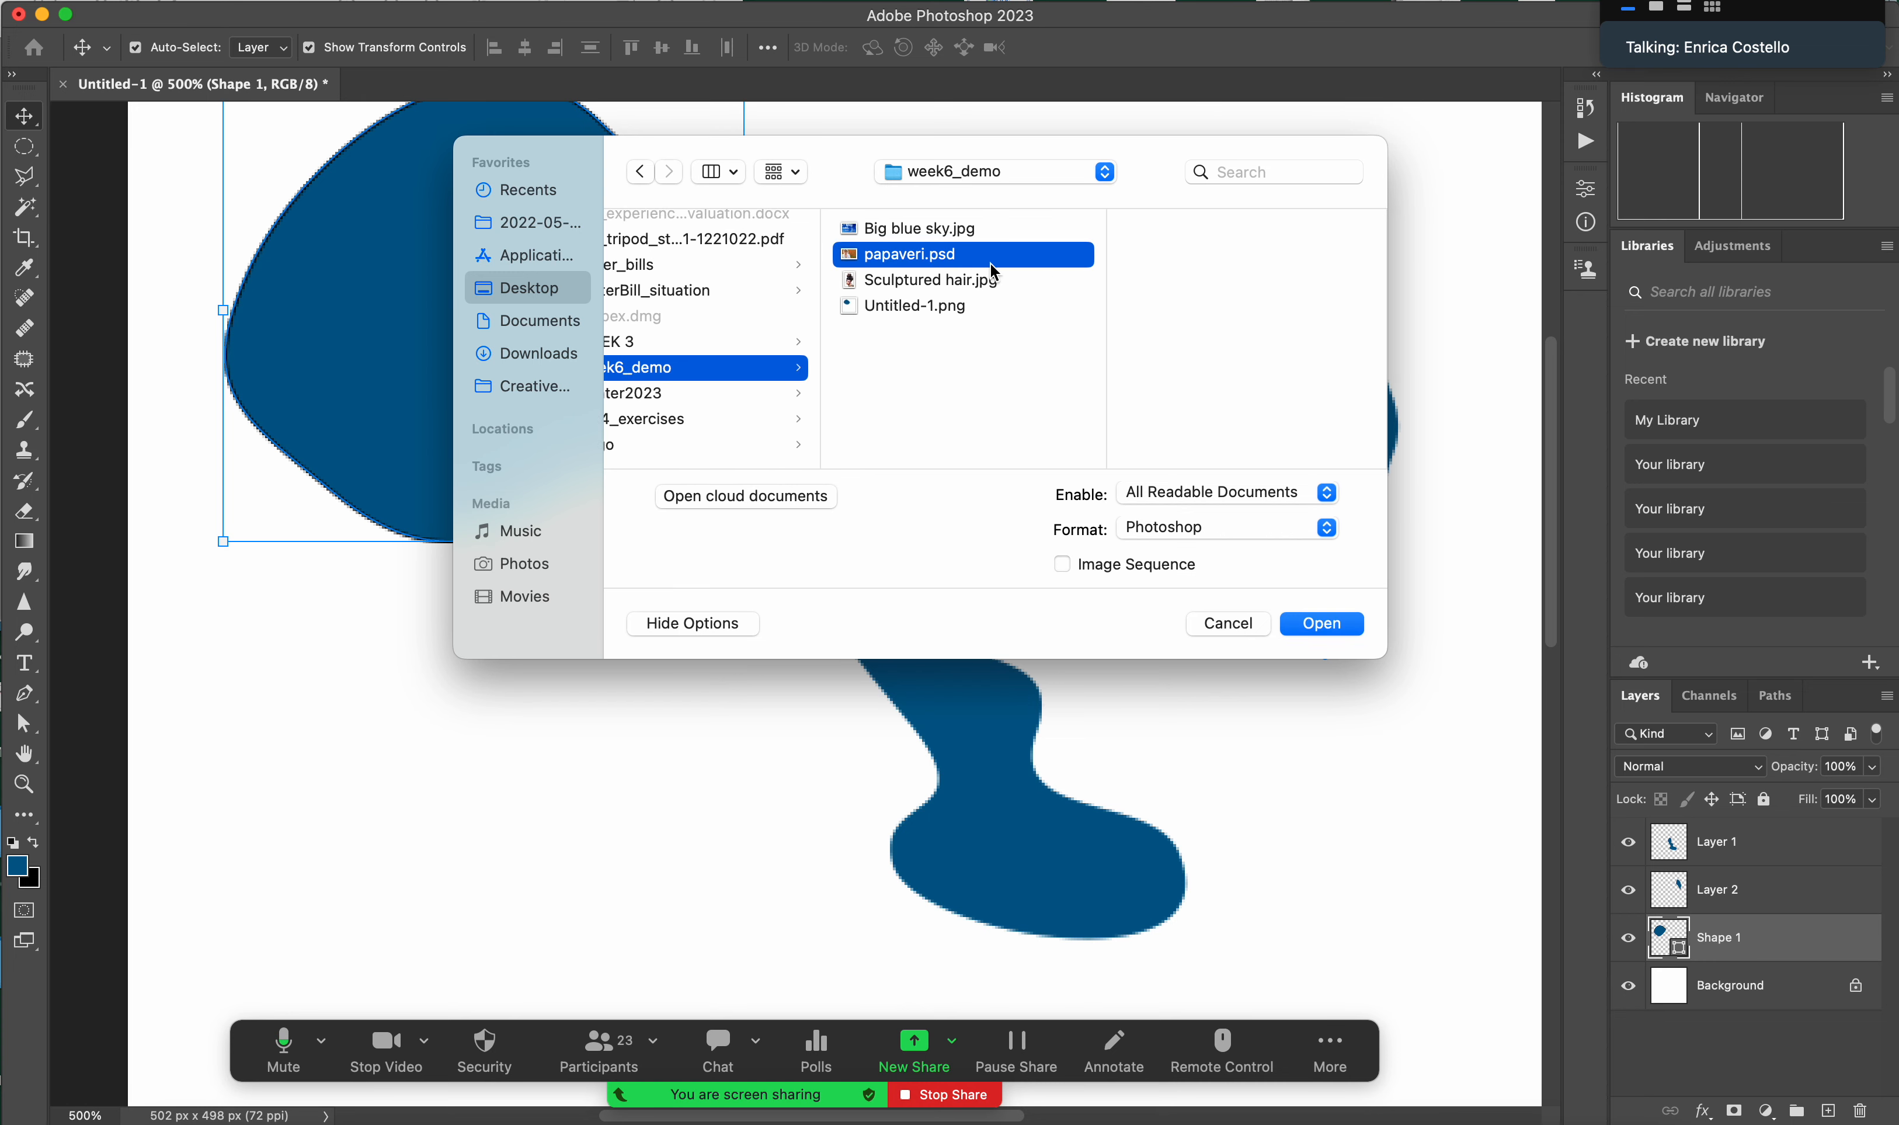
click(1304, 630)
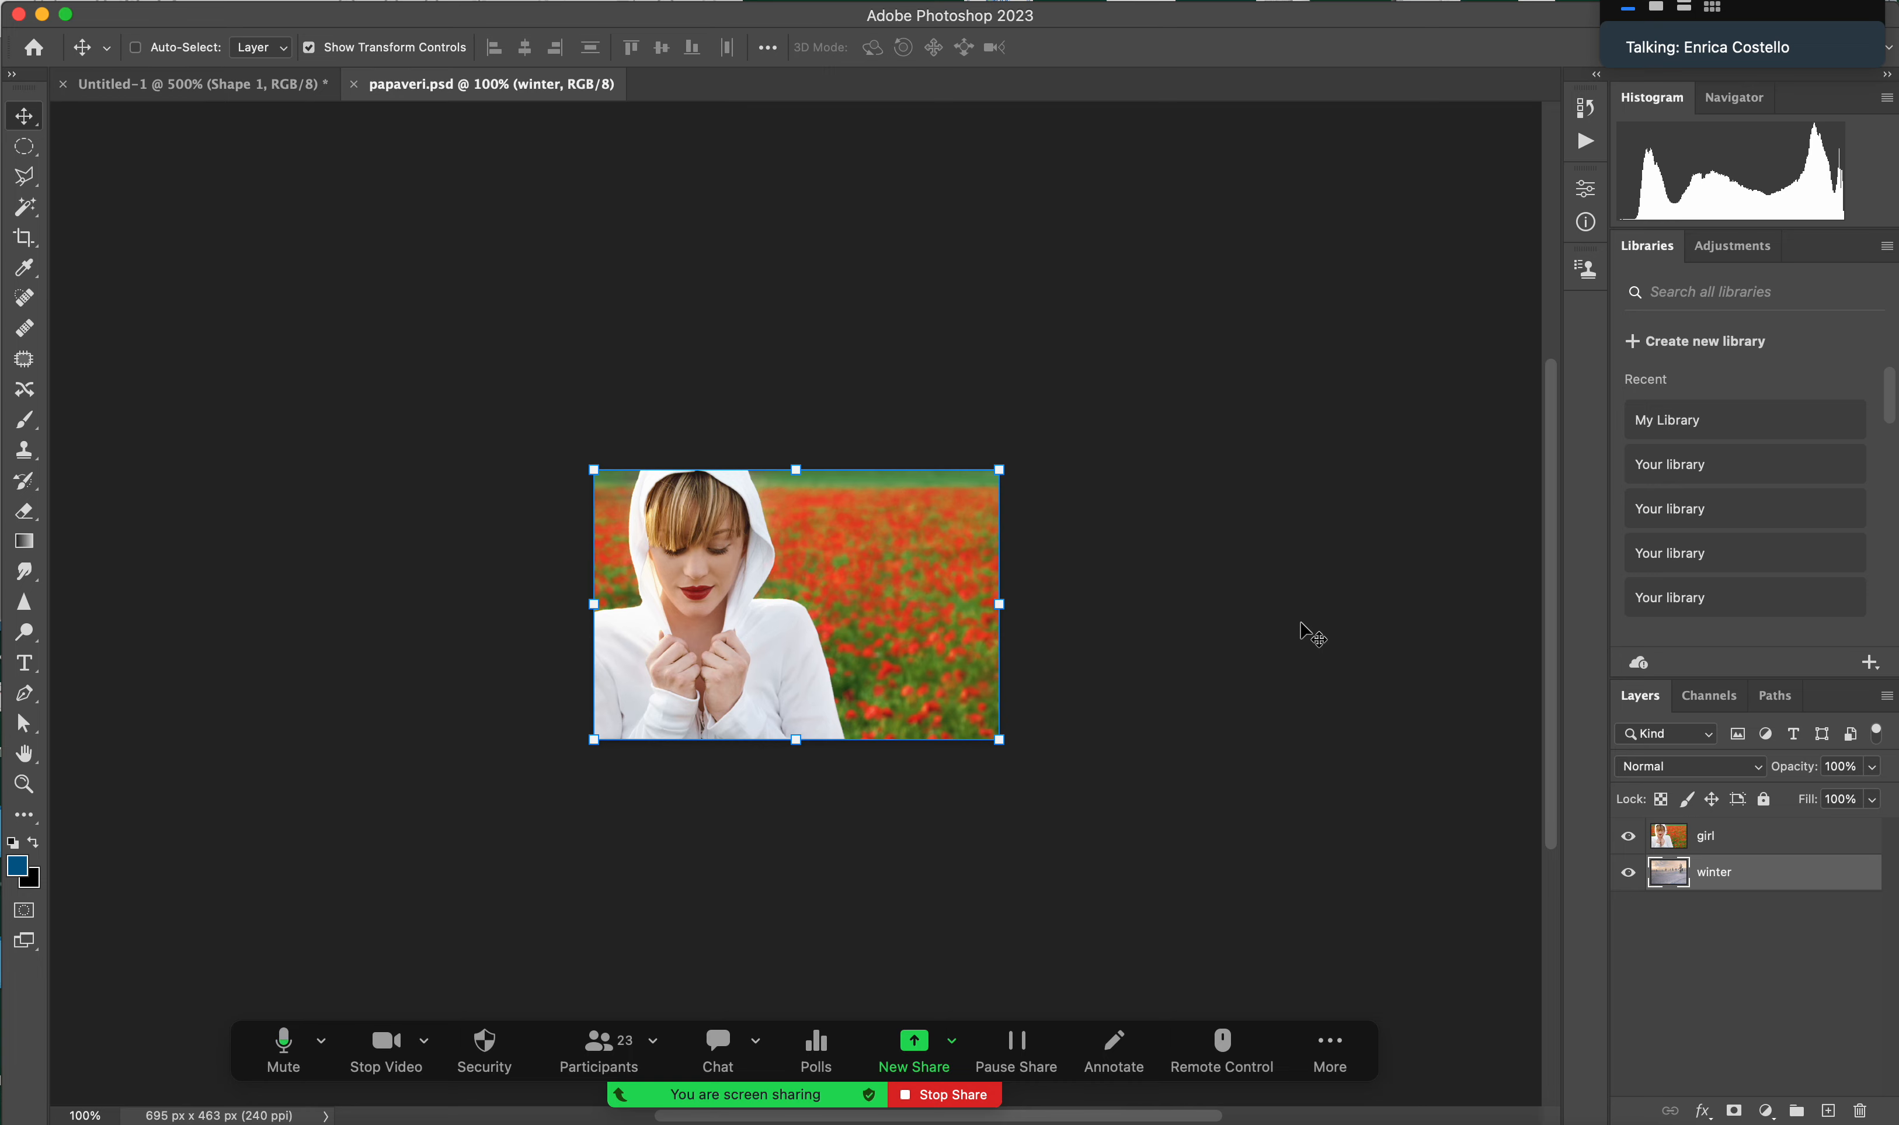
- Examine the girl and winter layers by hiding and showing the girl layer, leaving it shown with winter active
key(super+0)
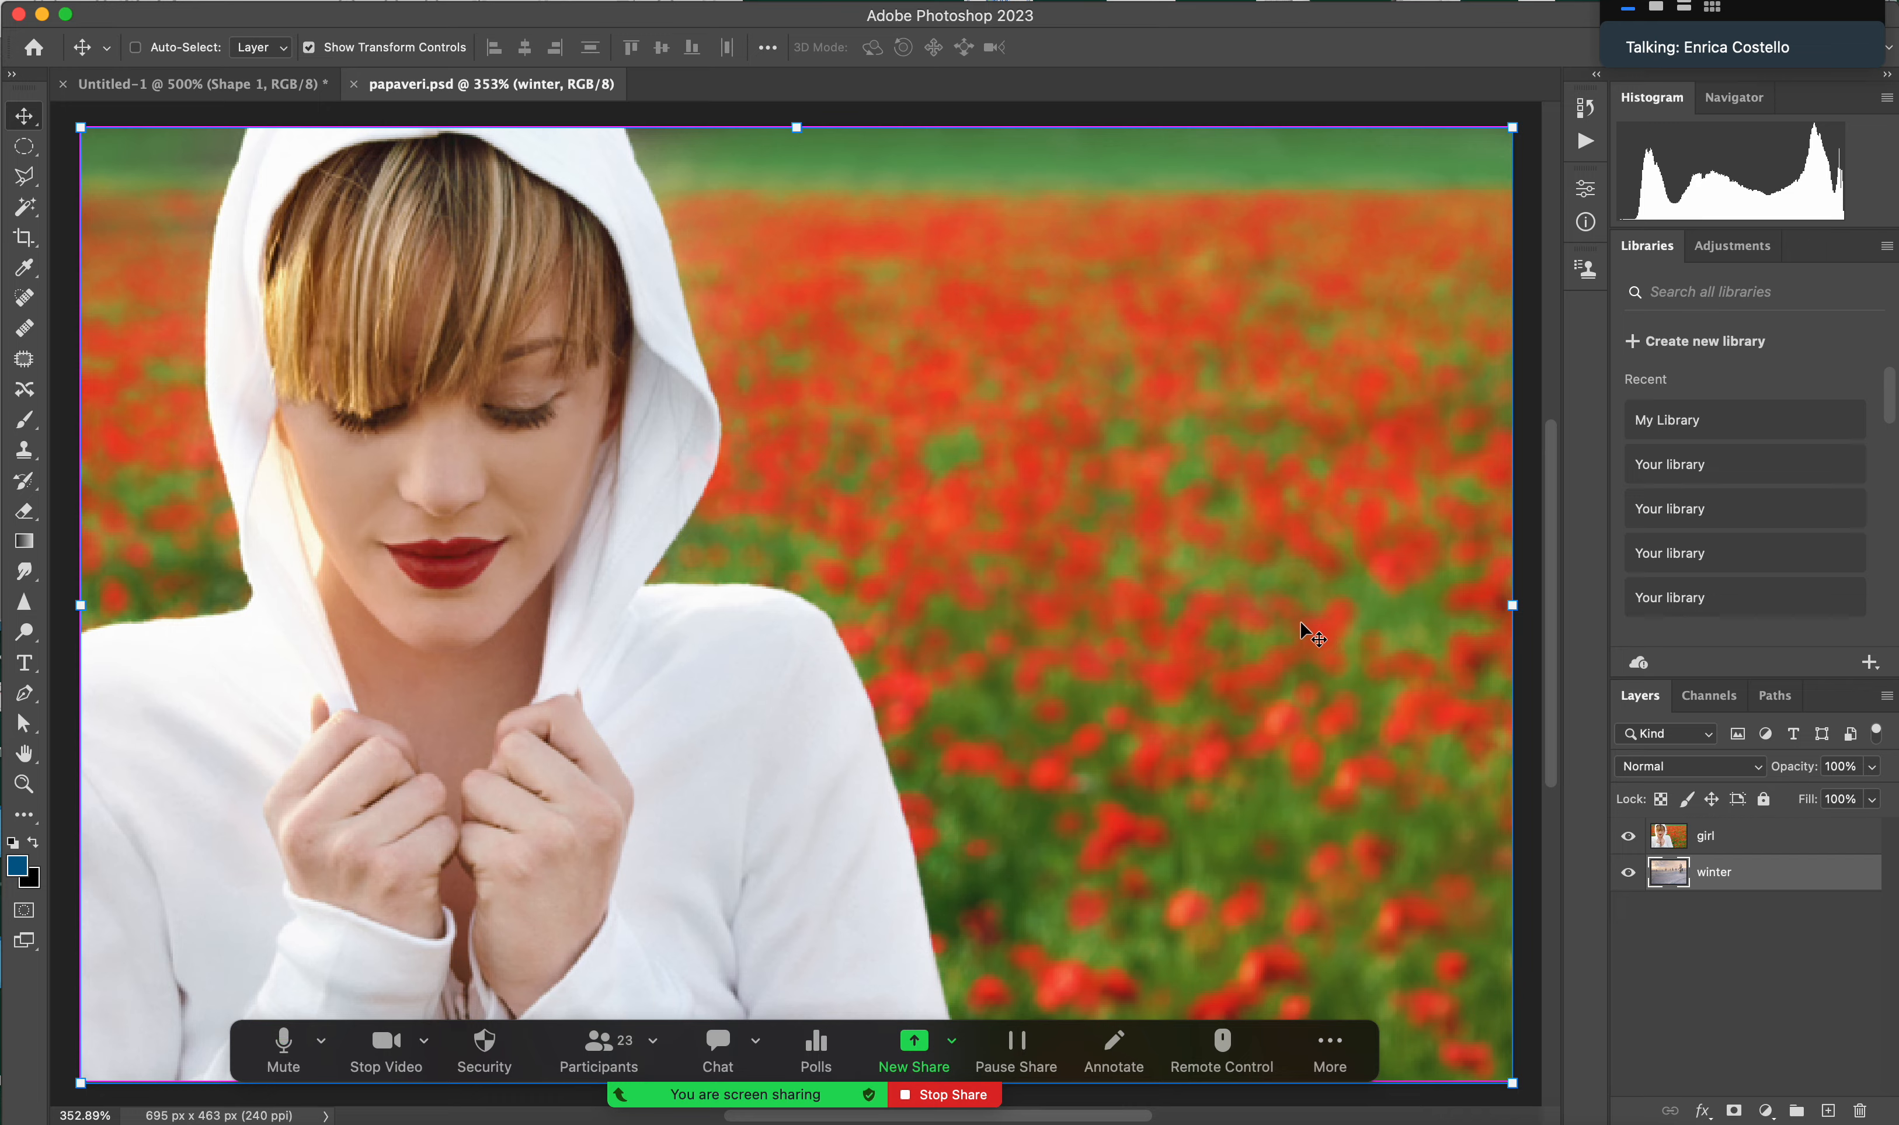
key(super+minus)
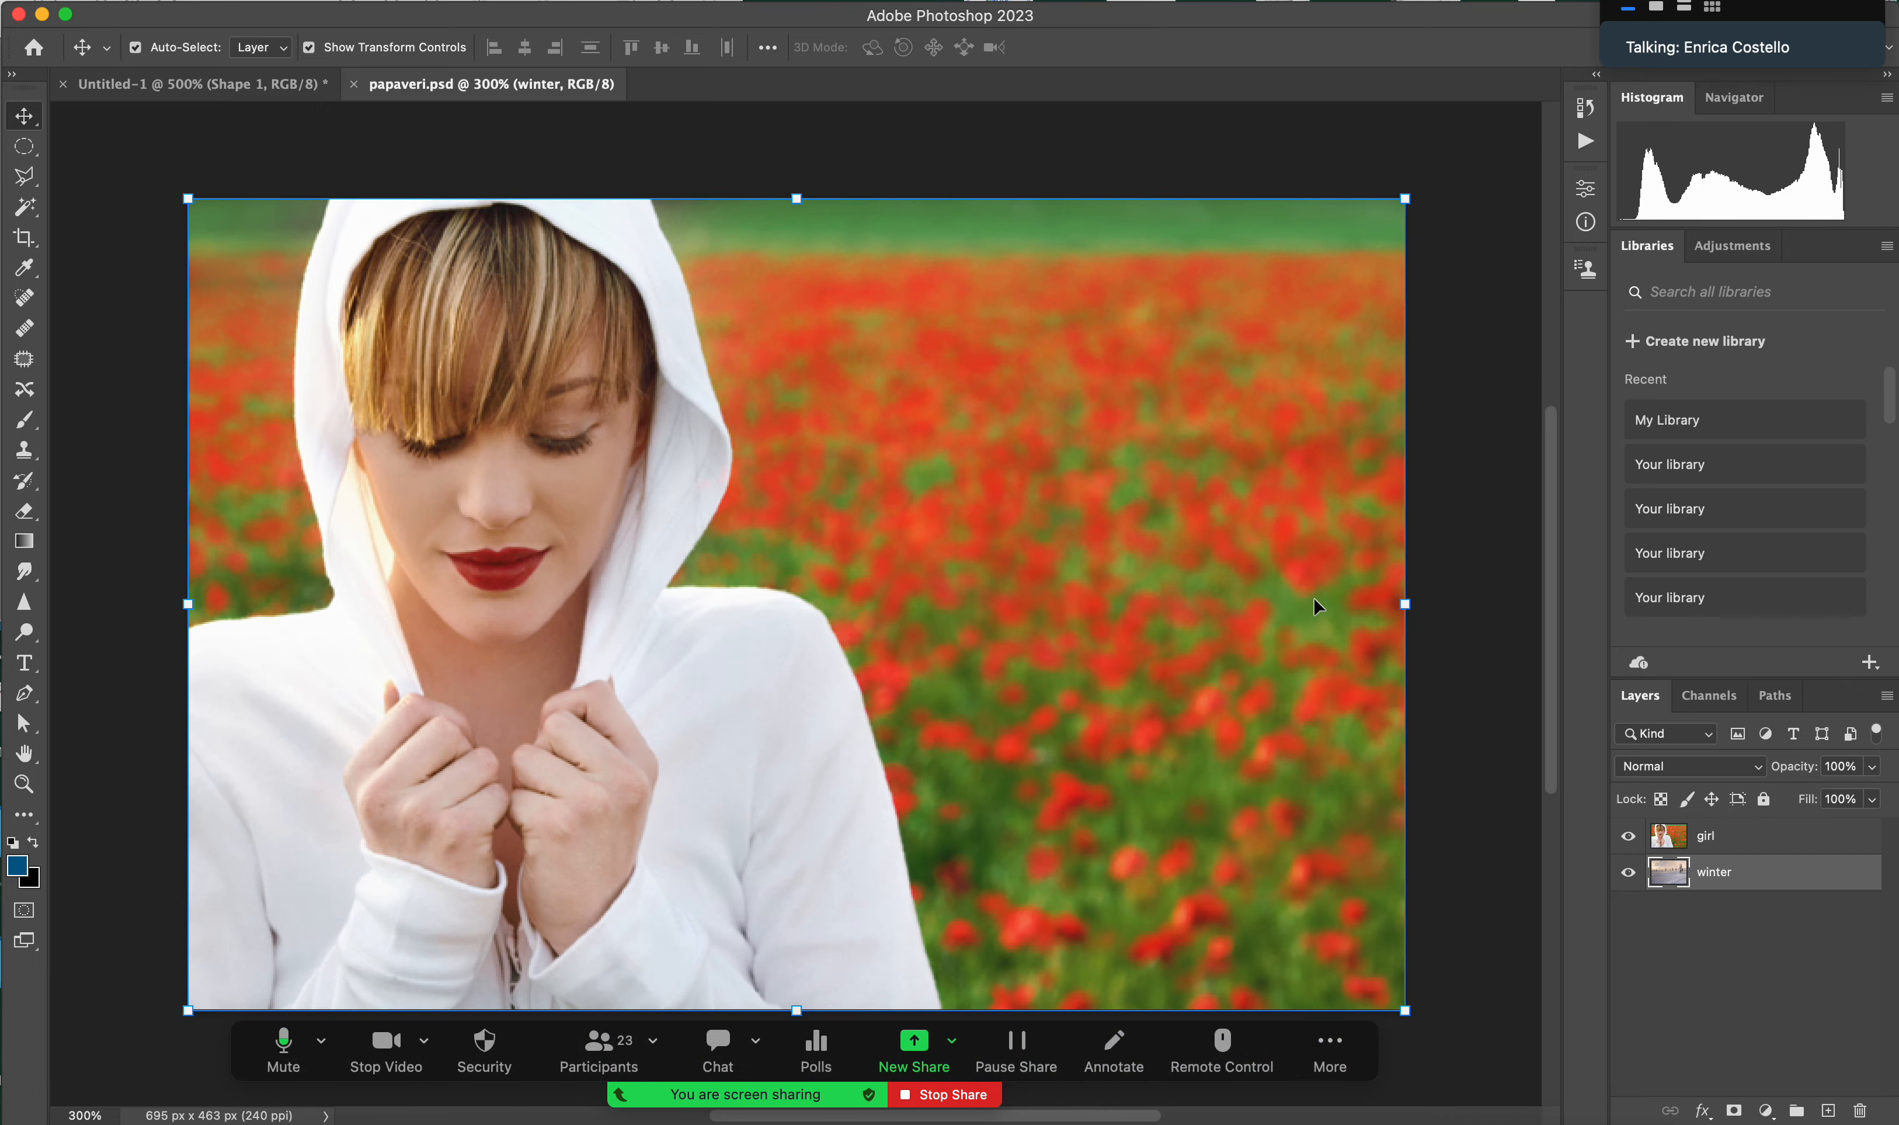
click(1628, 836)
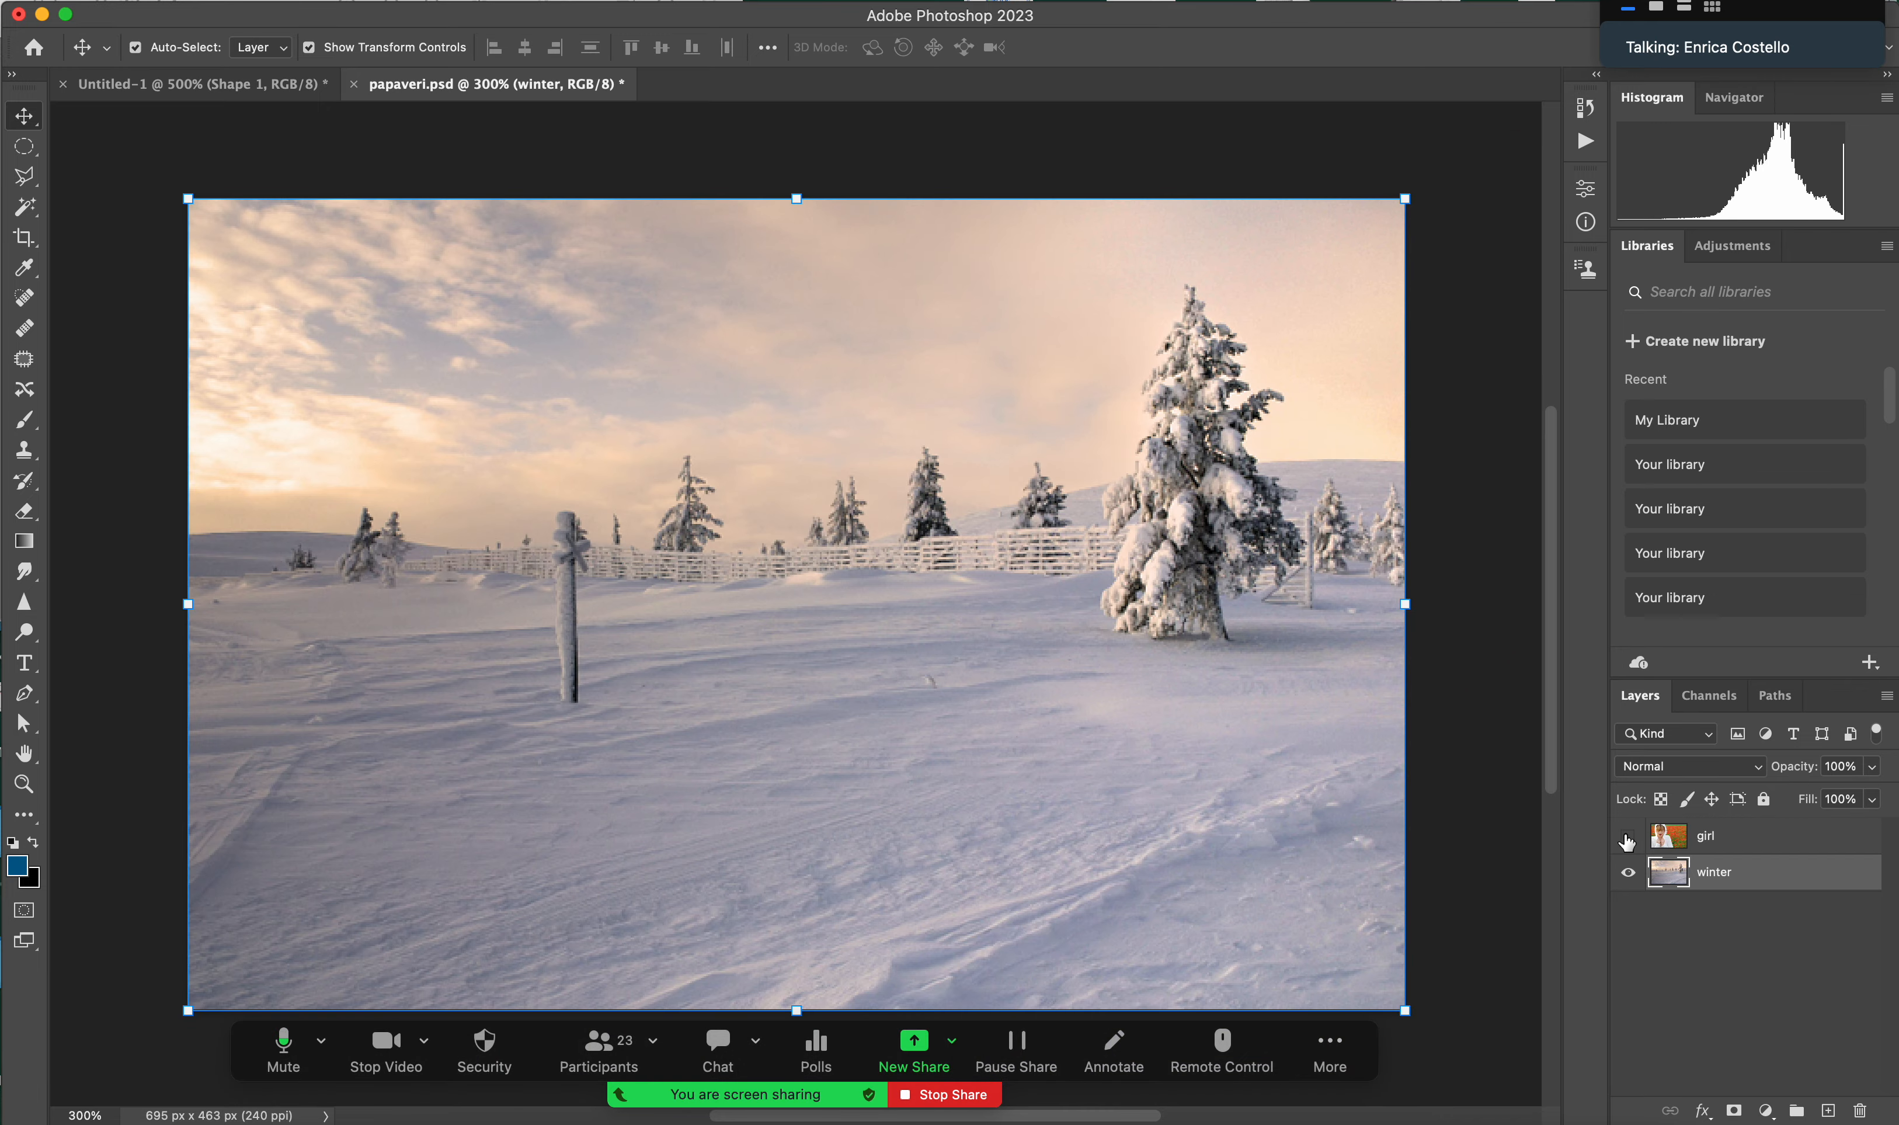
click(1628, 836)
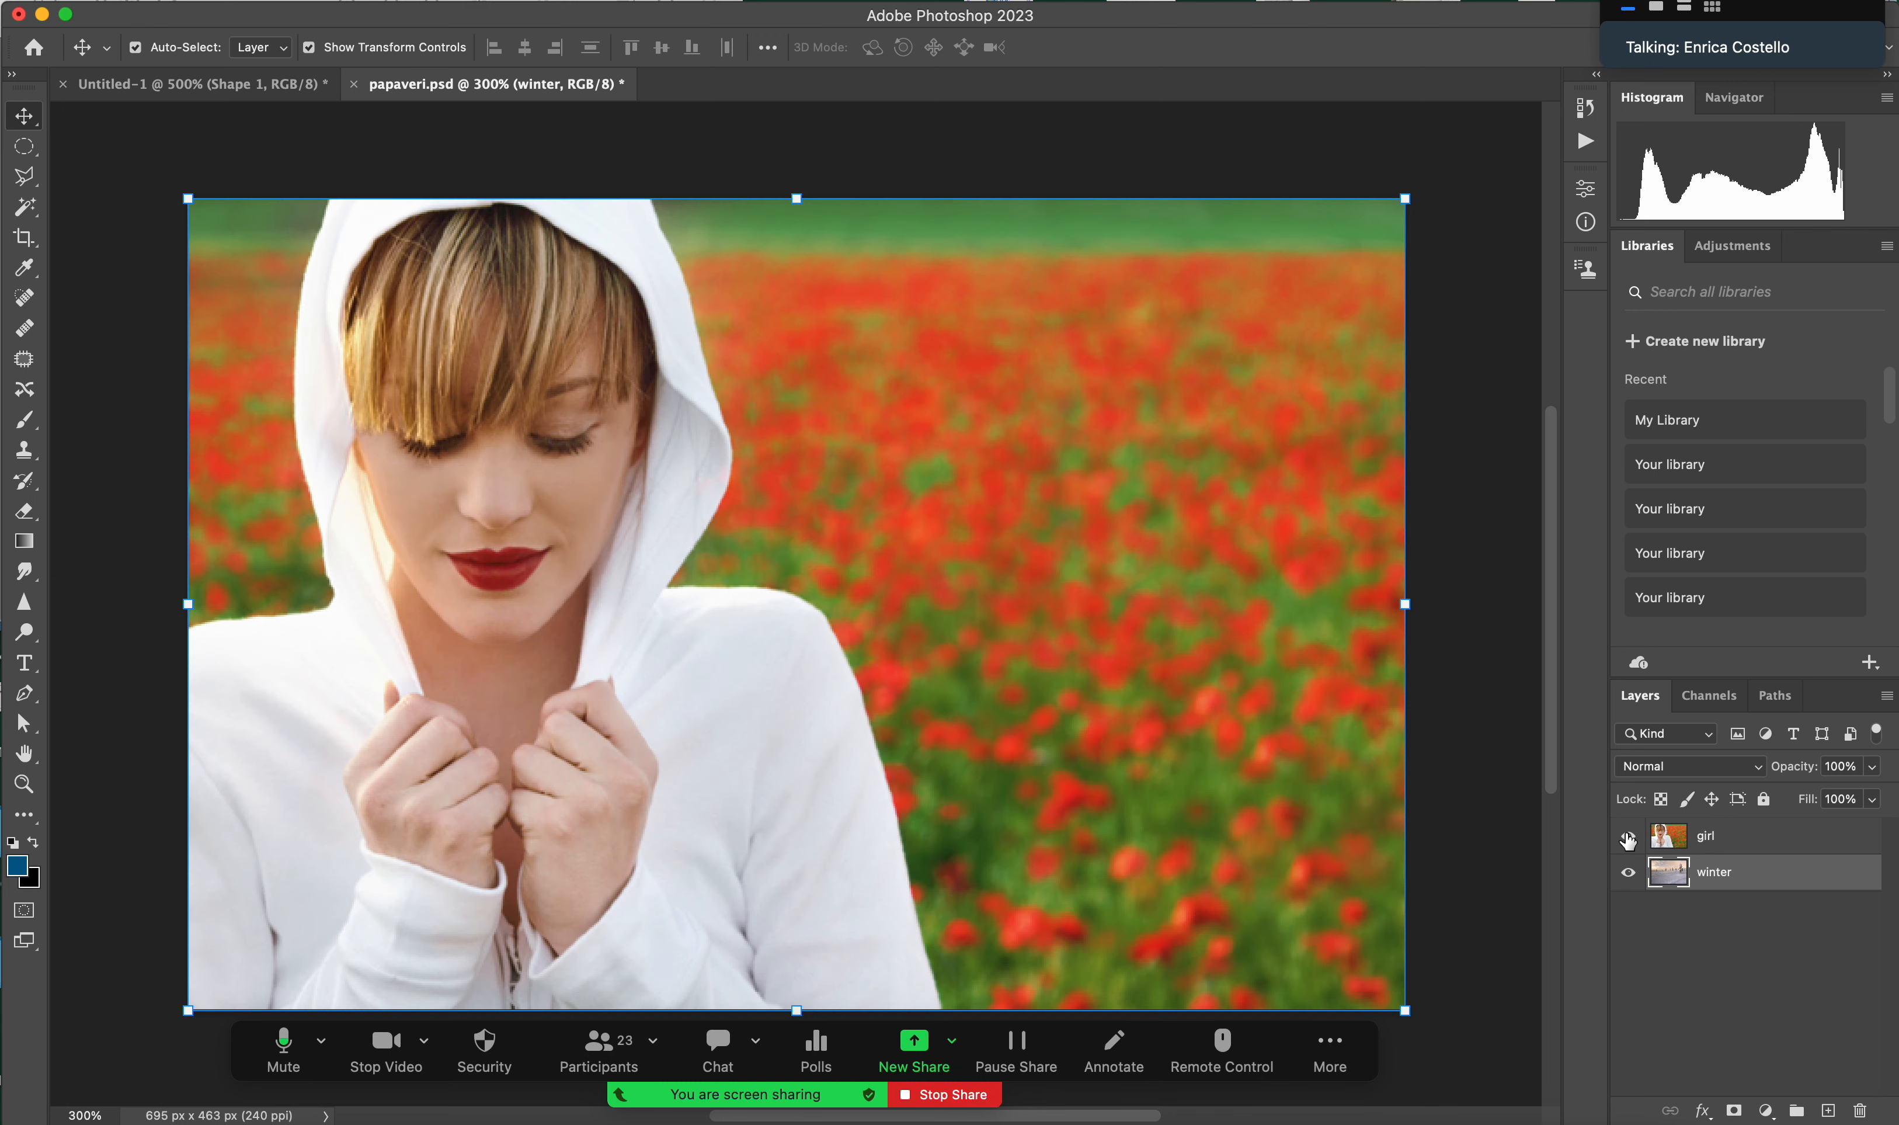
click(1628, 838)
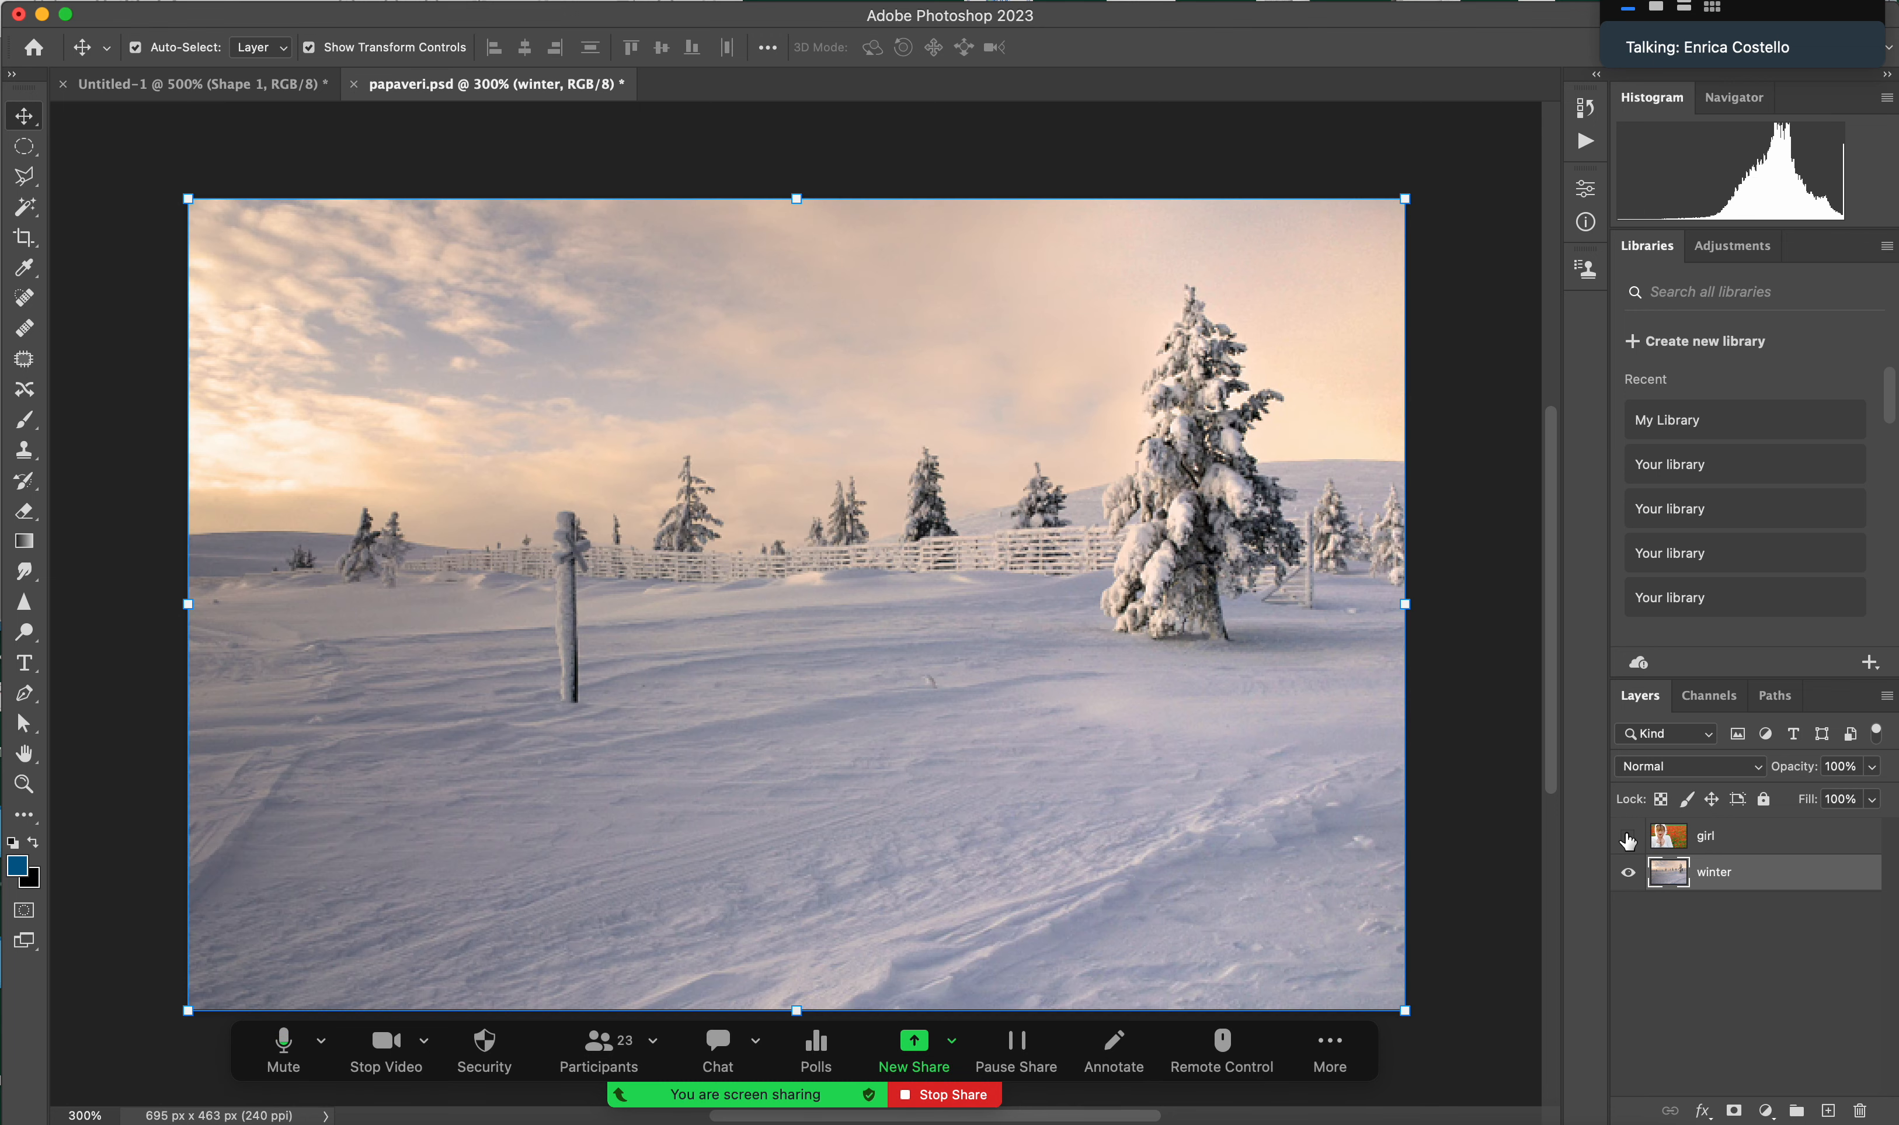
click(1627, 836)
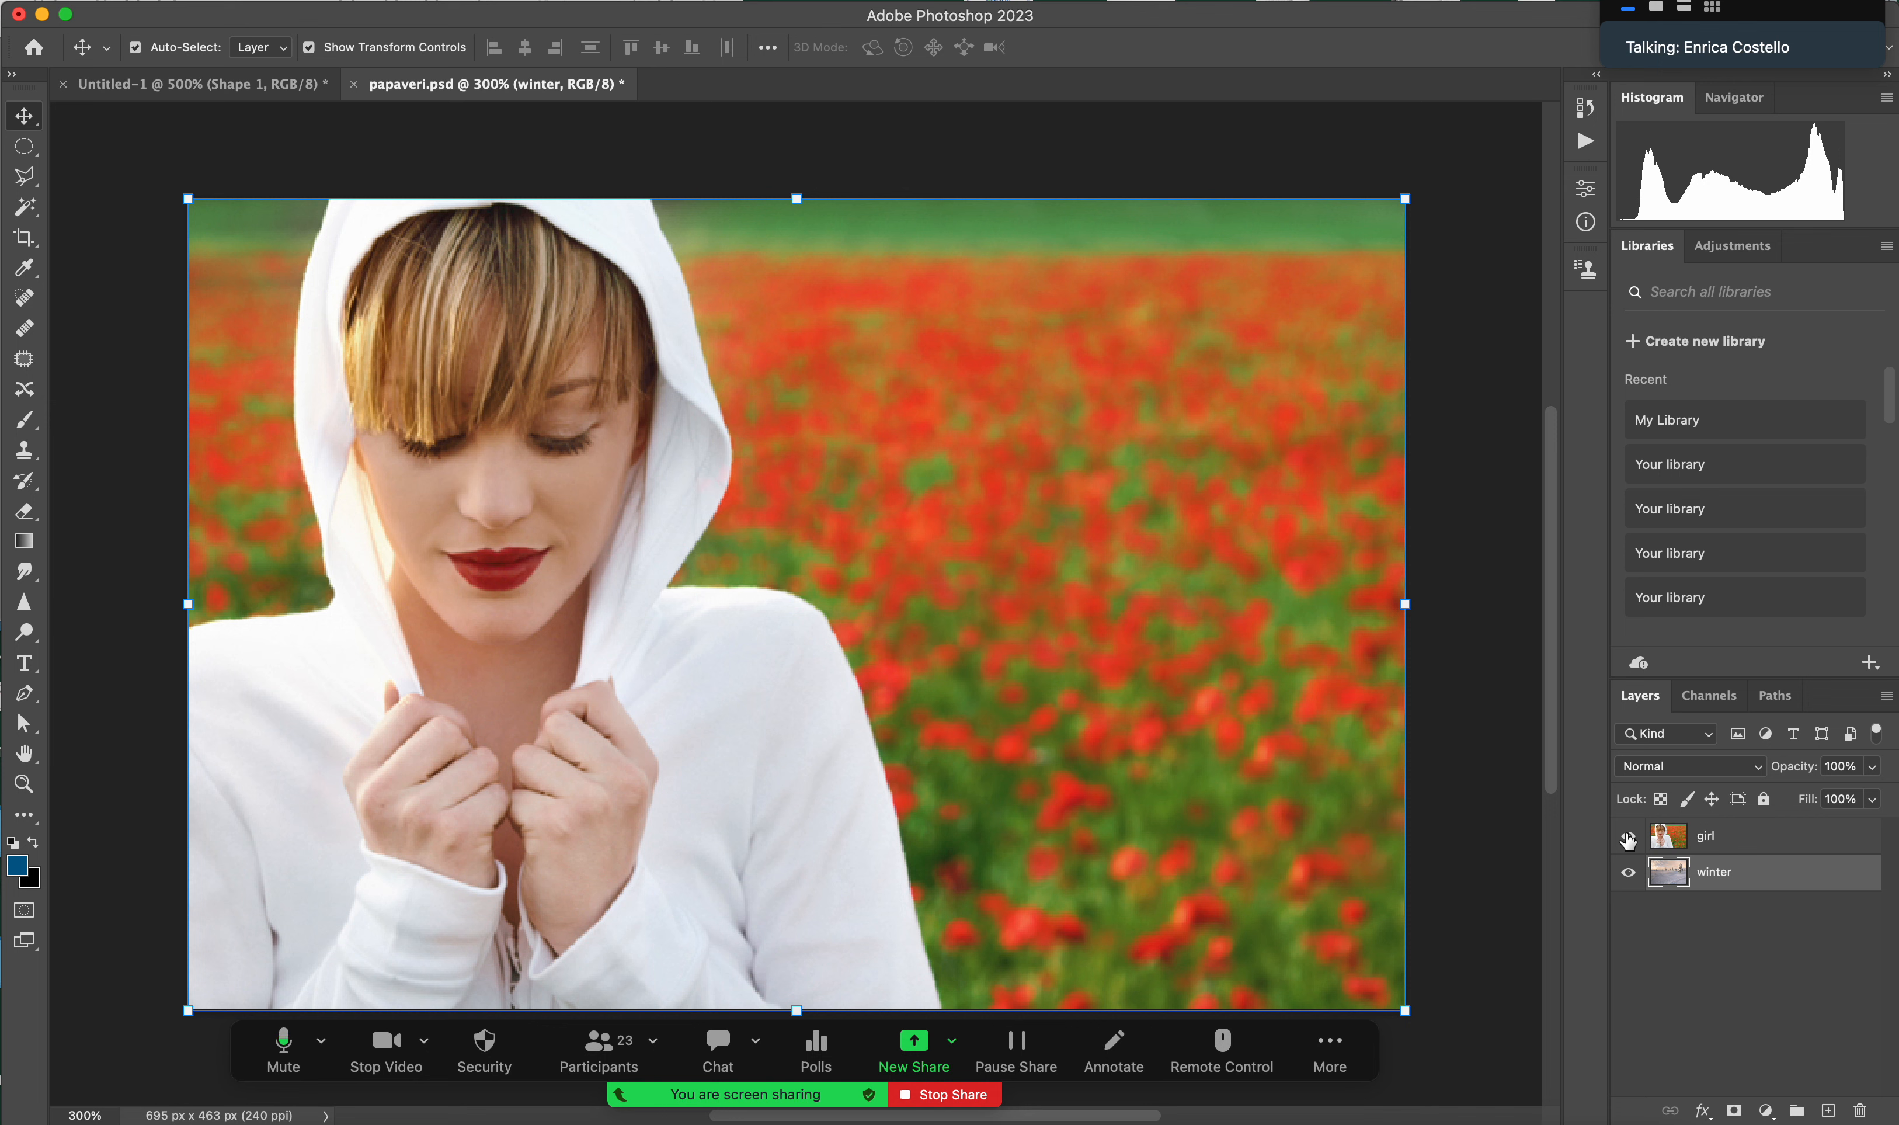
click(1704, 847)
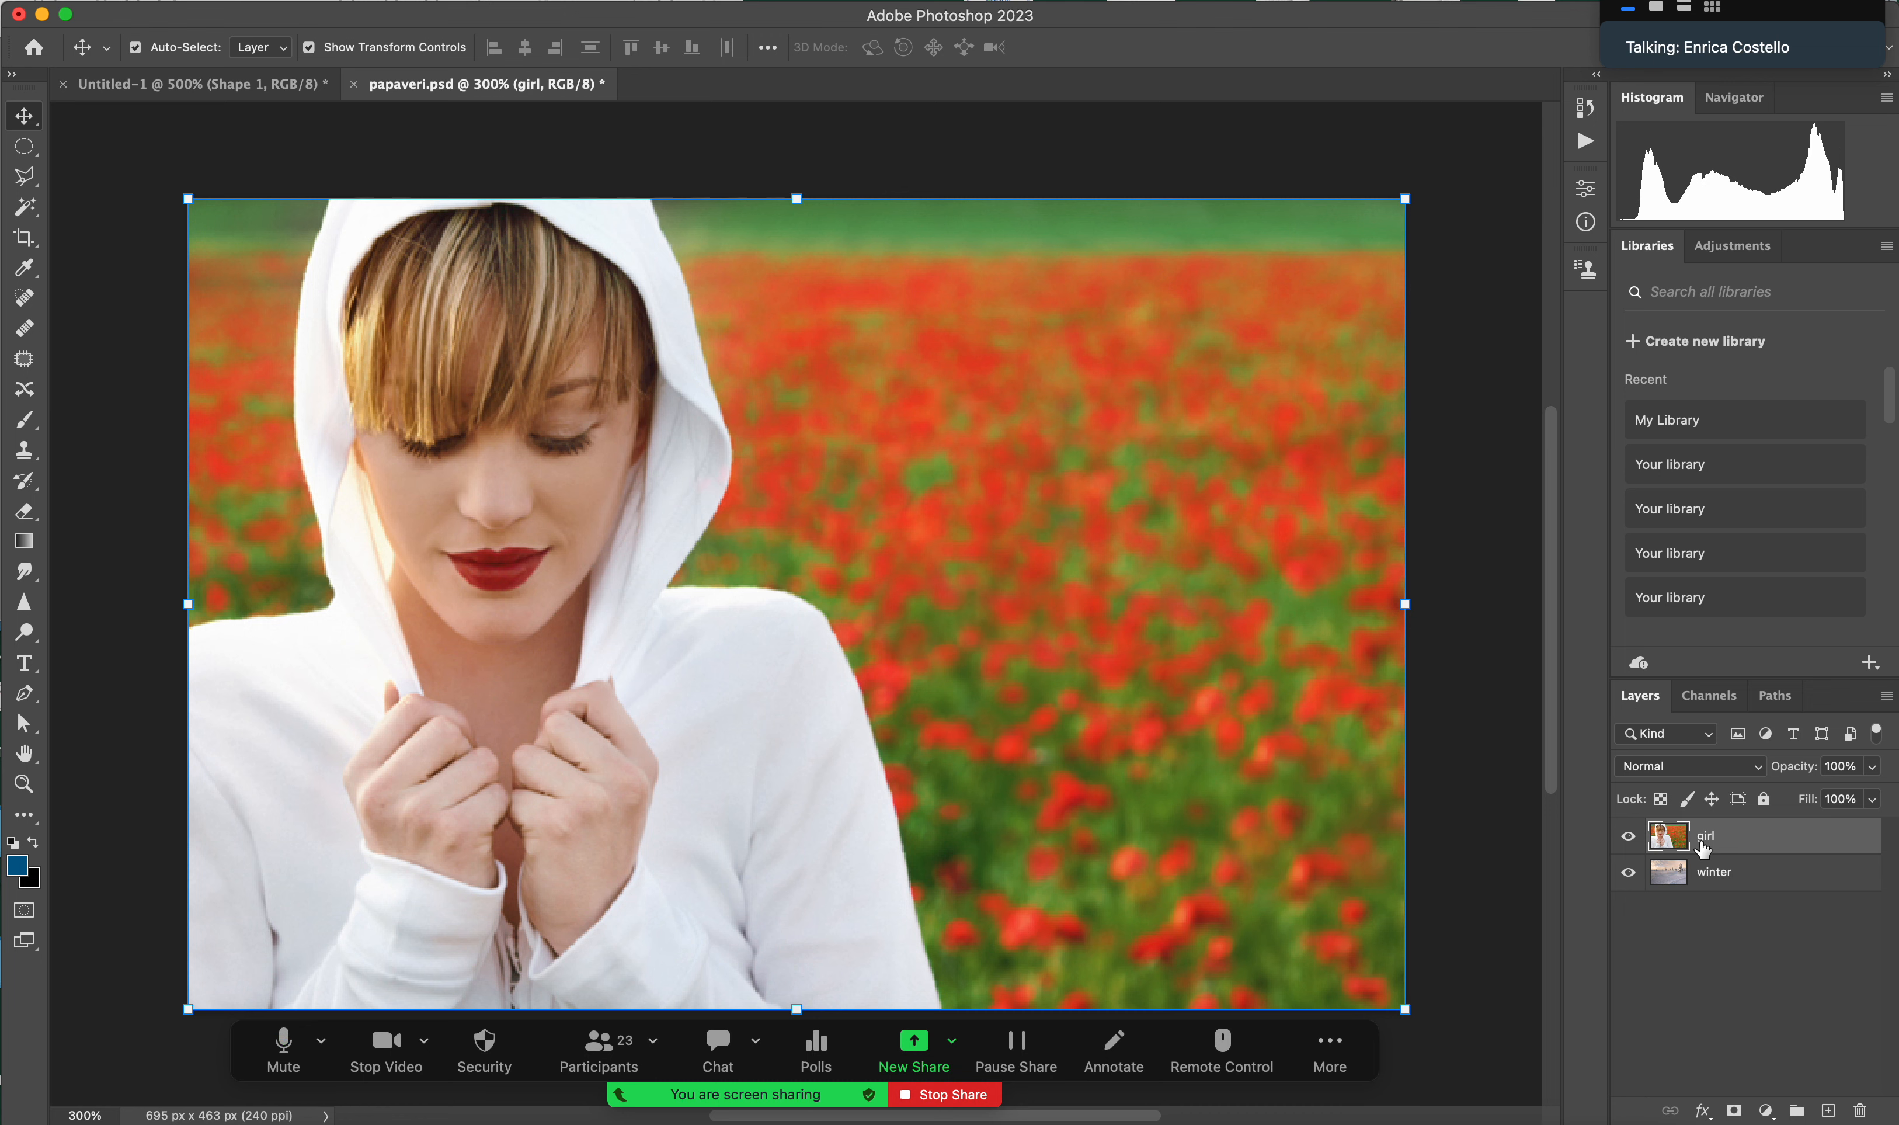
click(1713, 886)
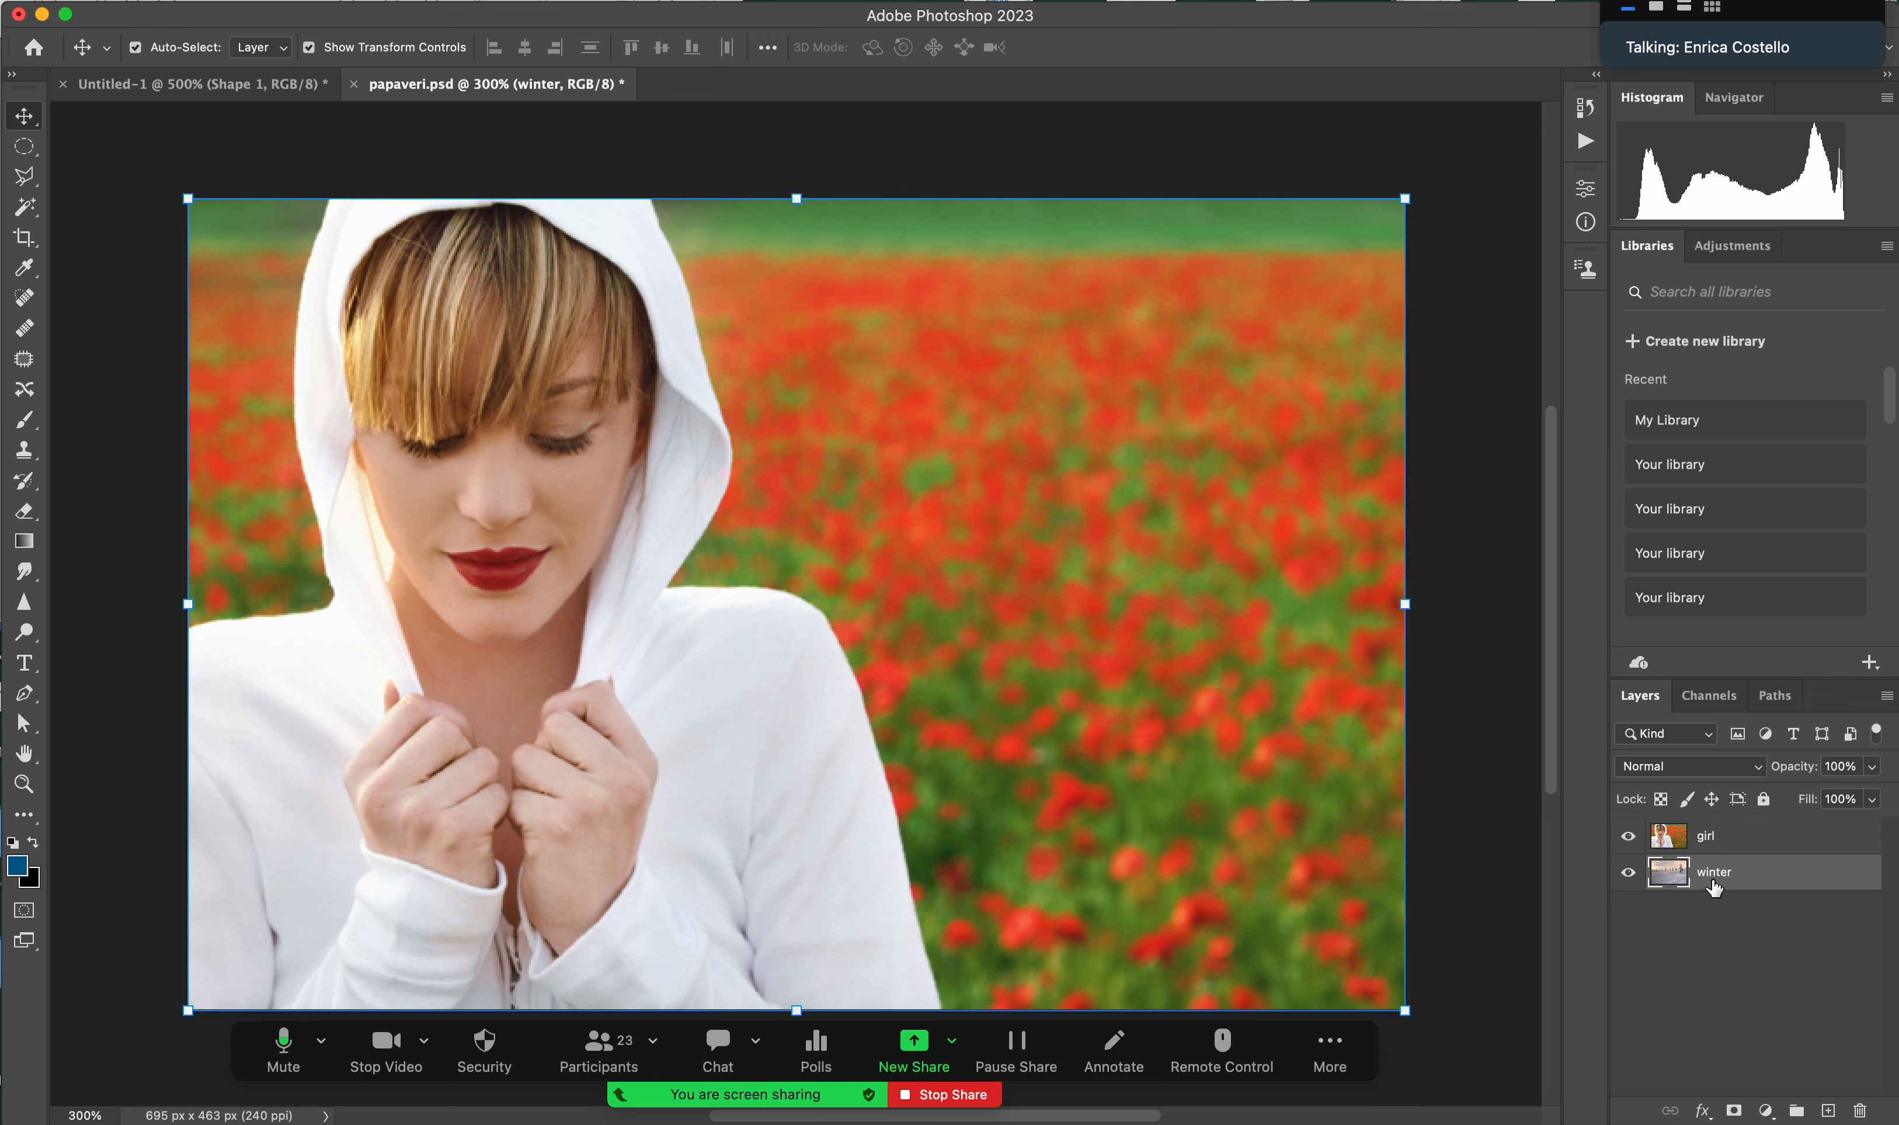
click(1628, 836)
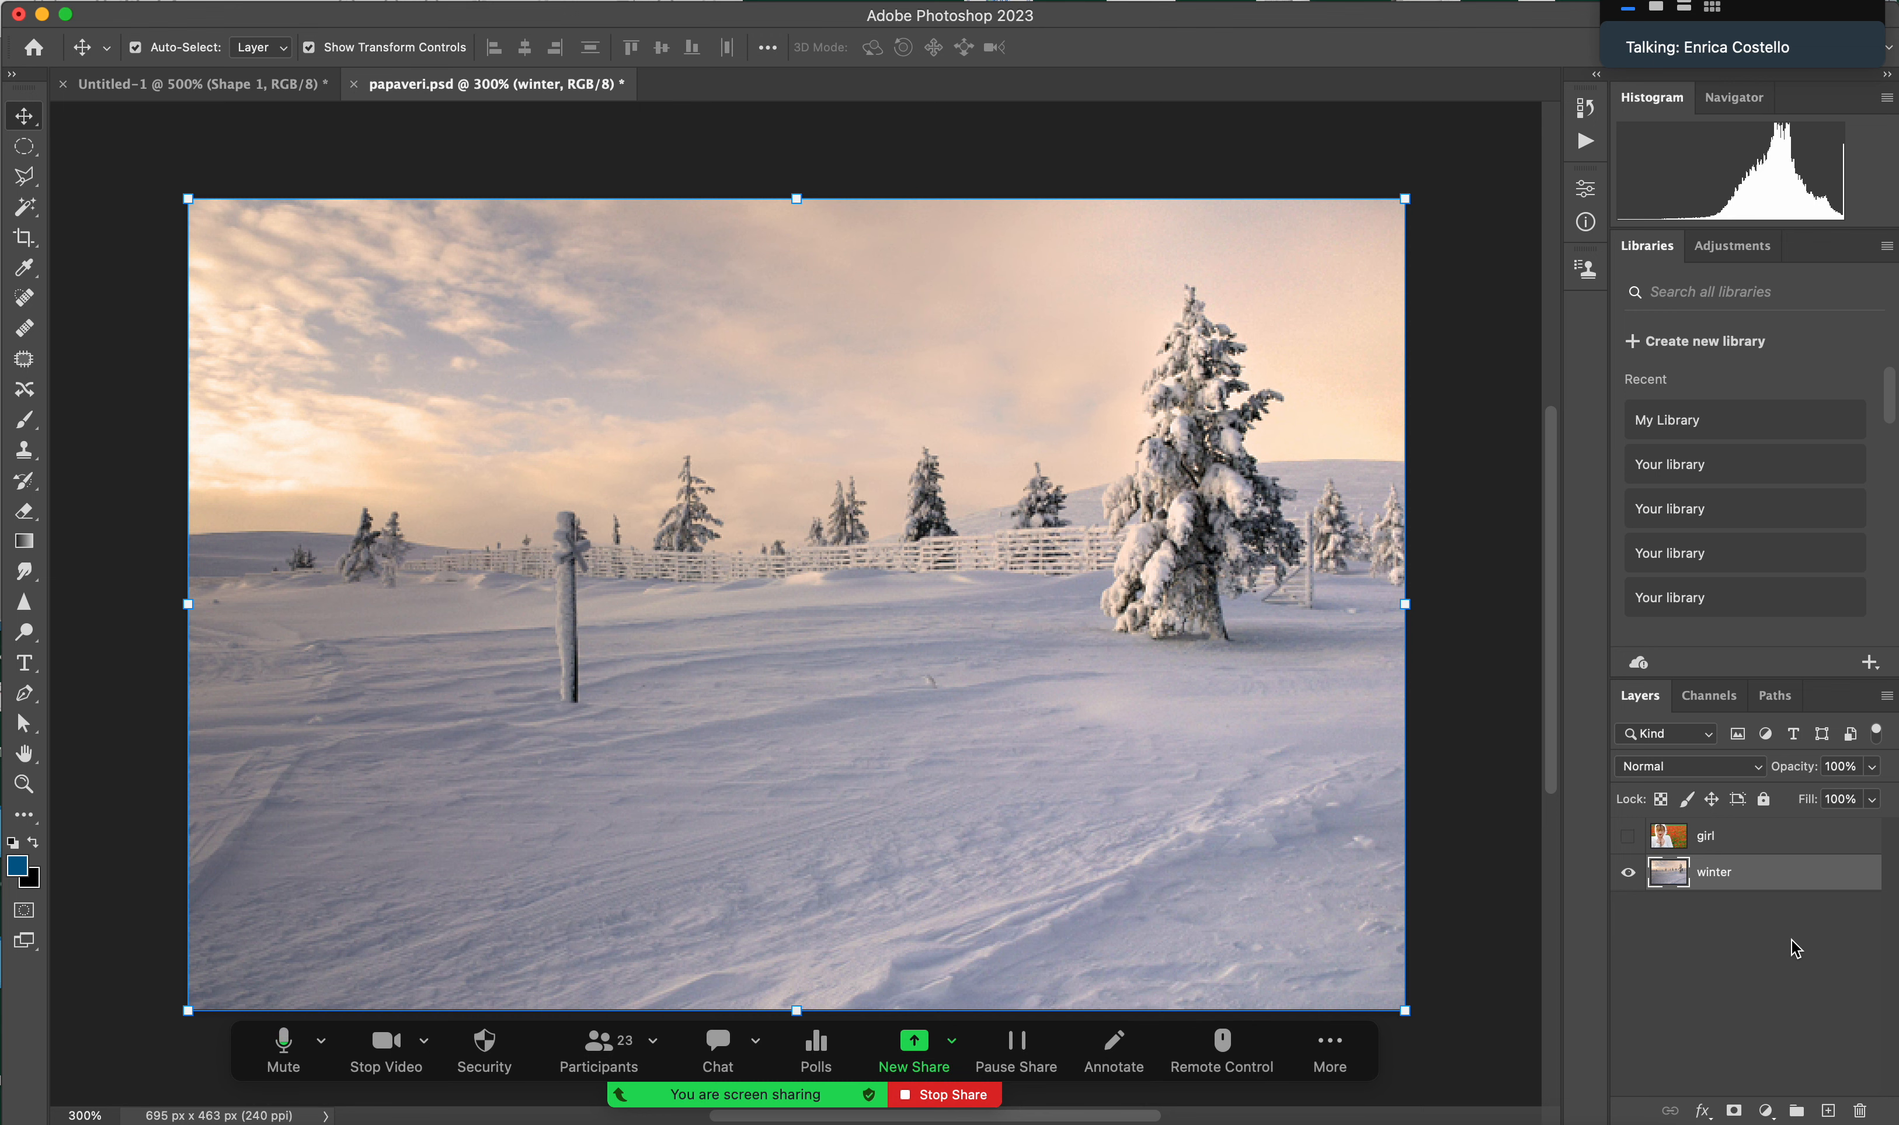
click(1628, 836)
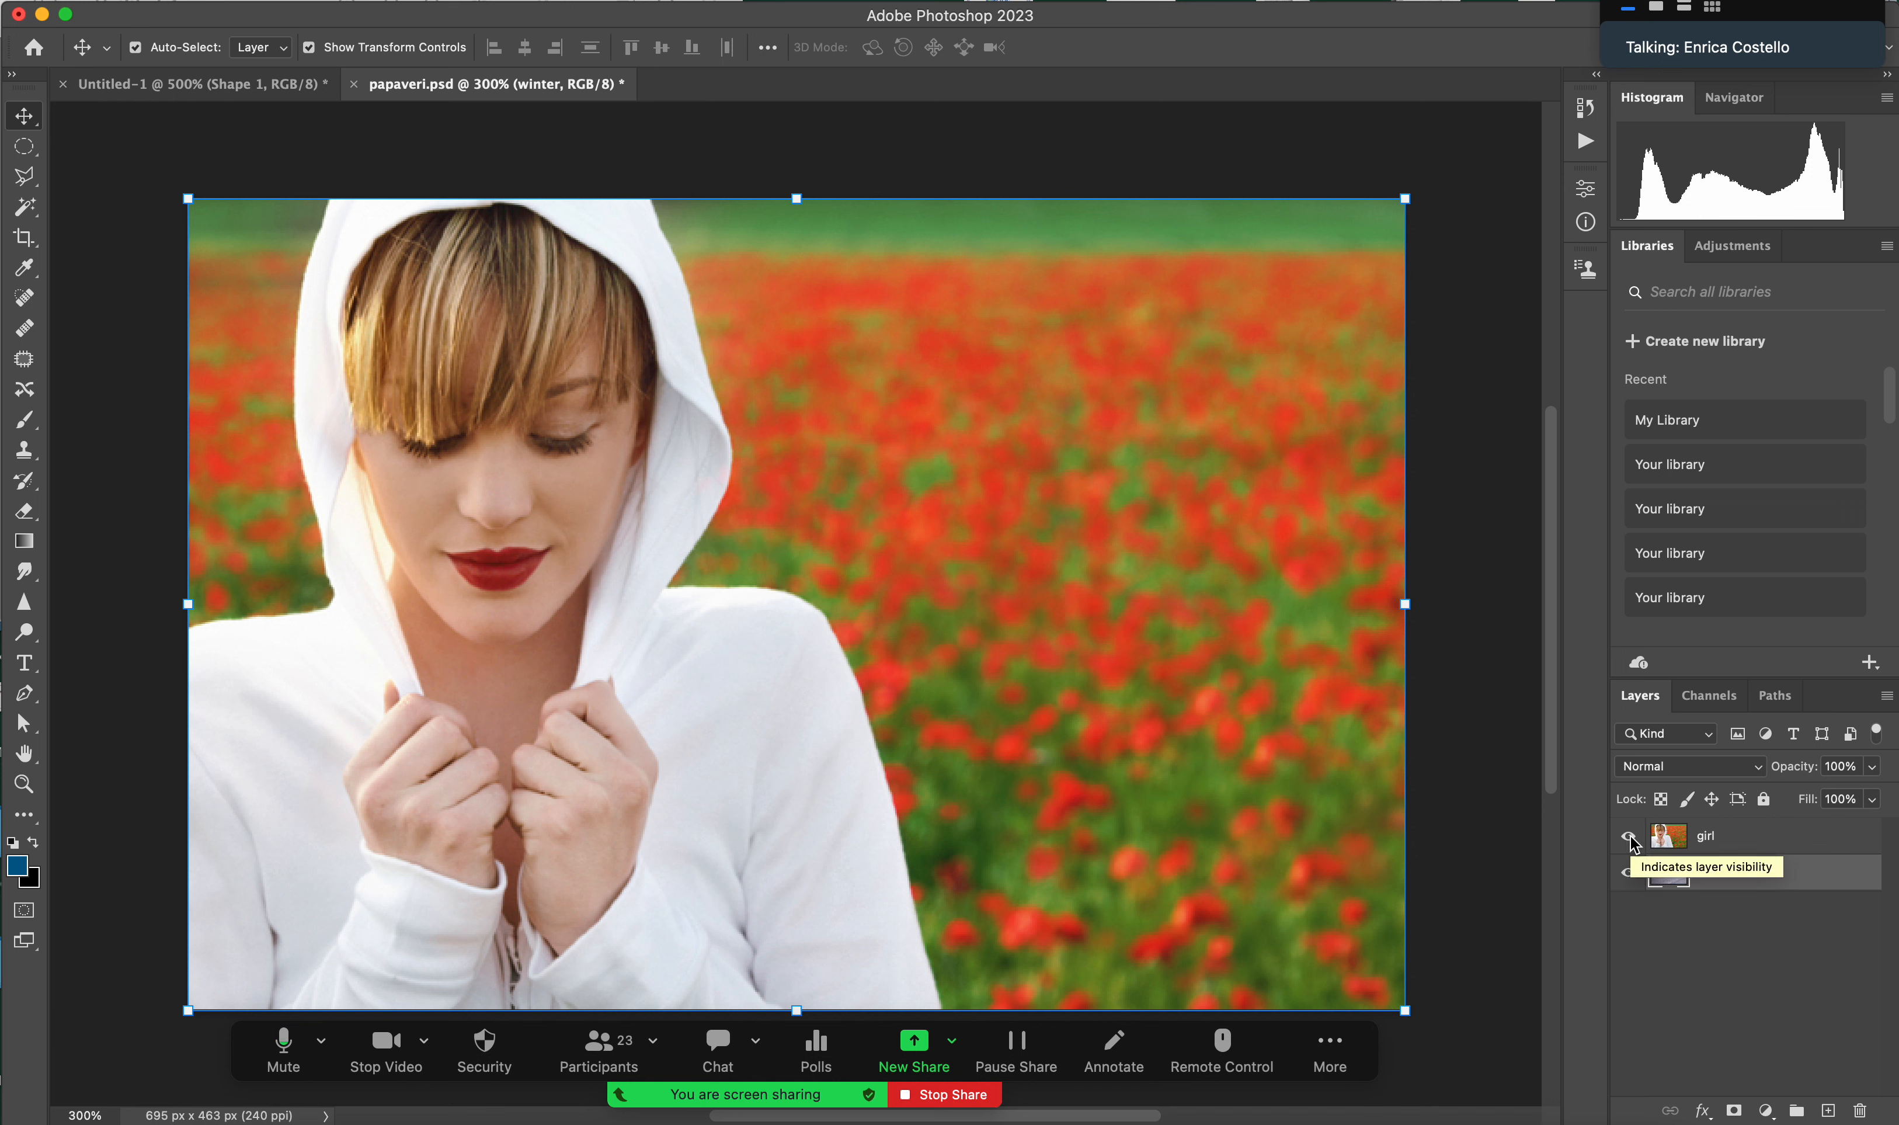
- Activate the Pen tool, review its mode choices keeping Path, inspect the saved model path and return to the layer list
click(28, 705)
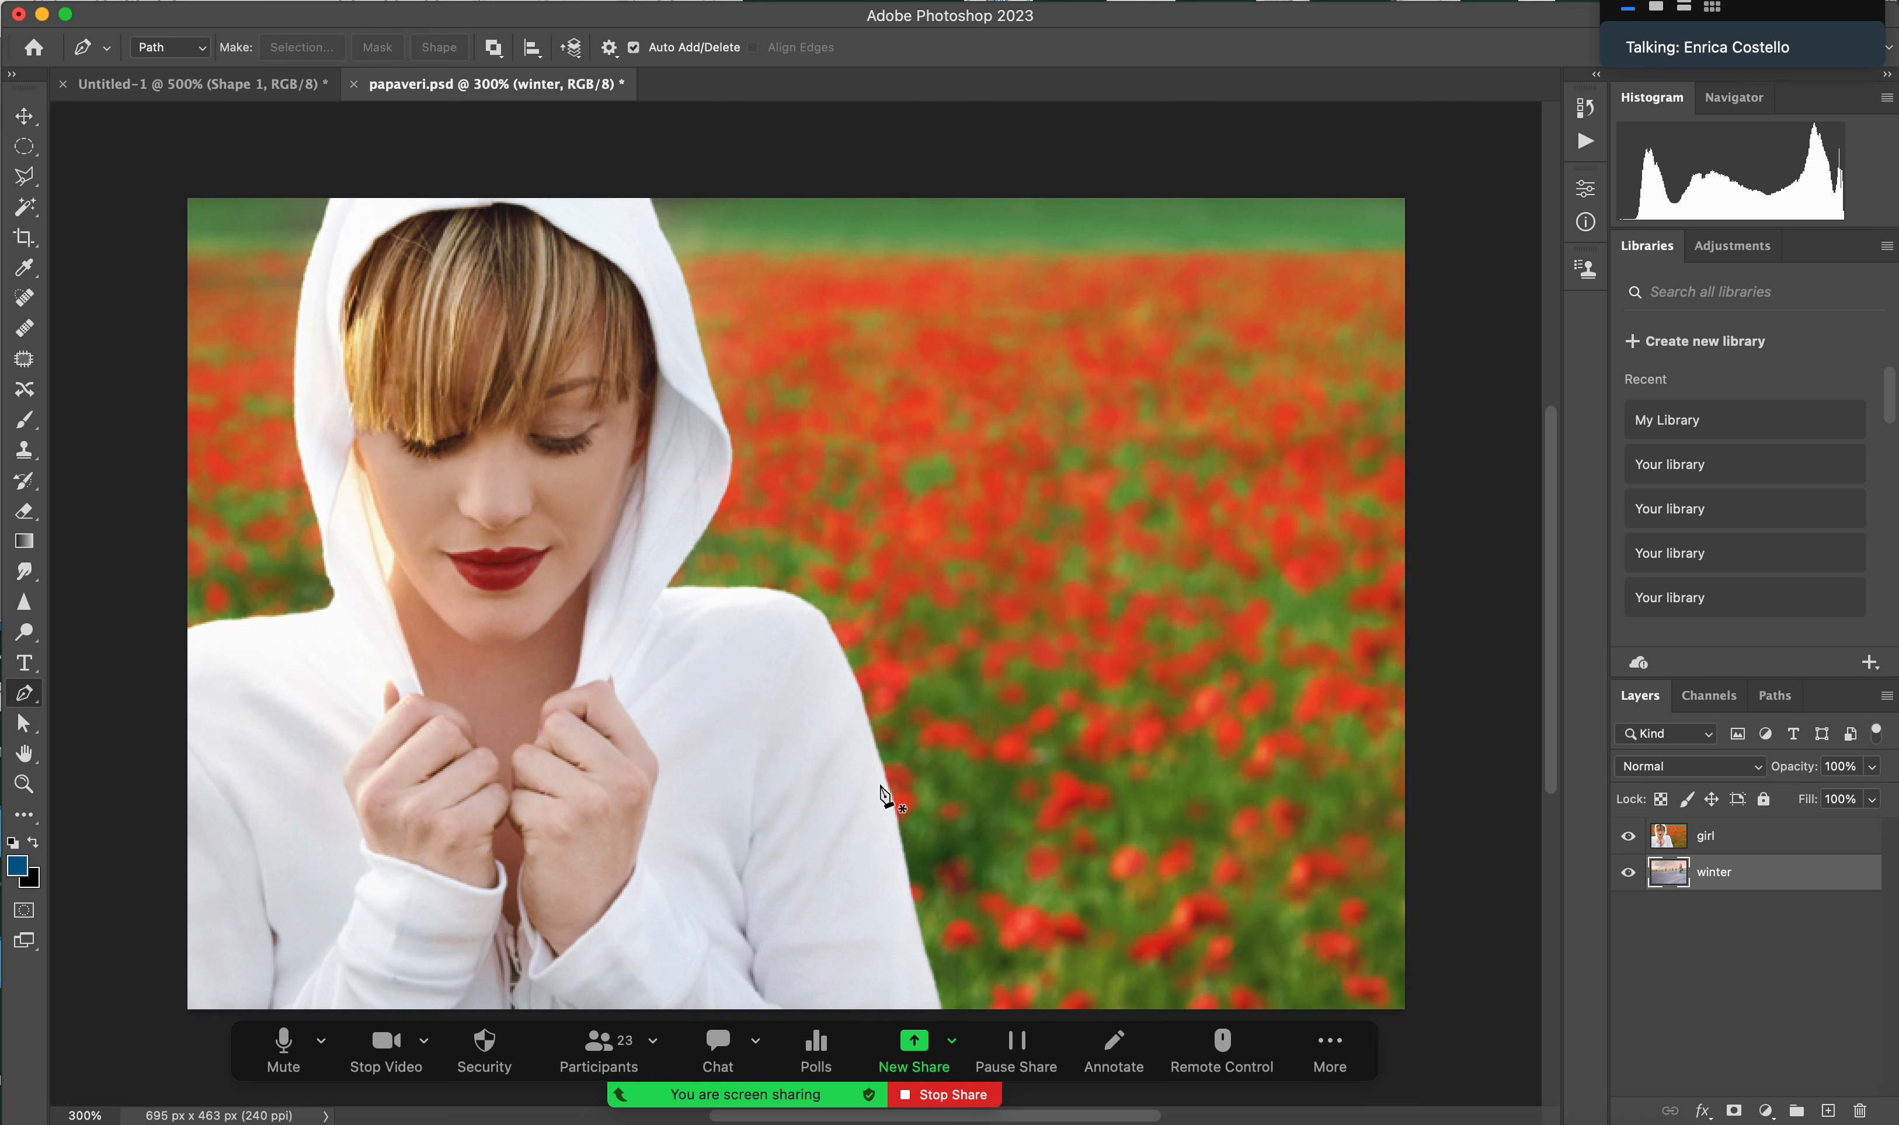
click(202, 49)
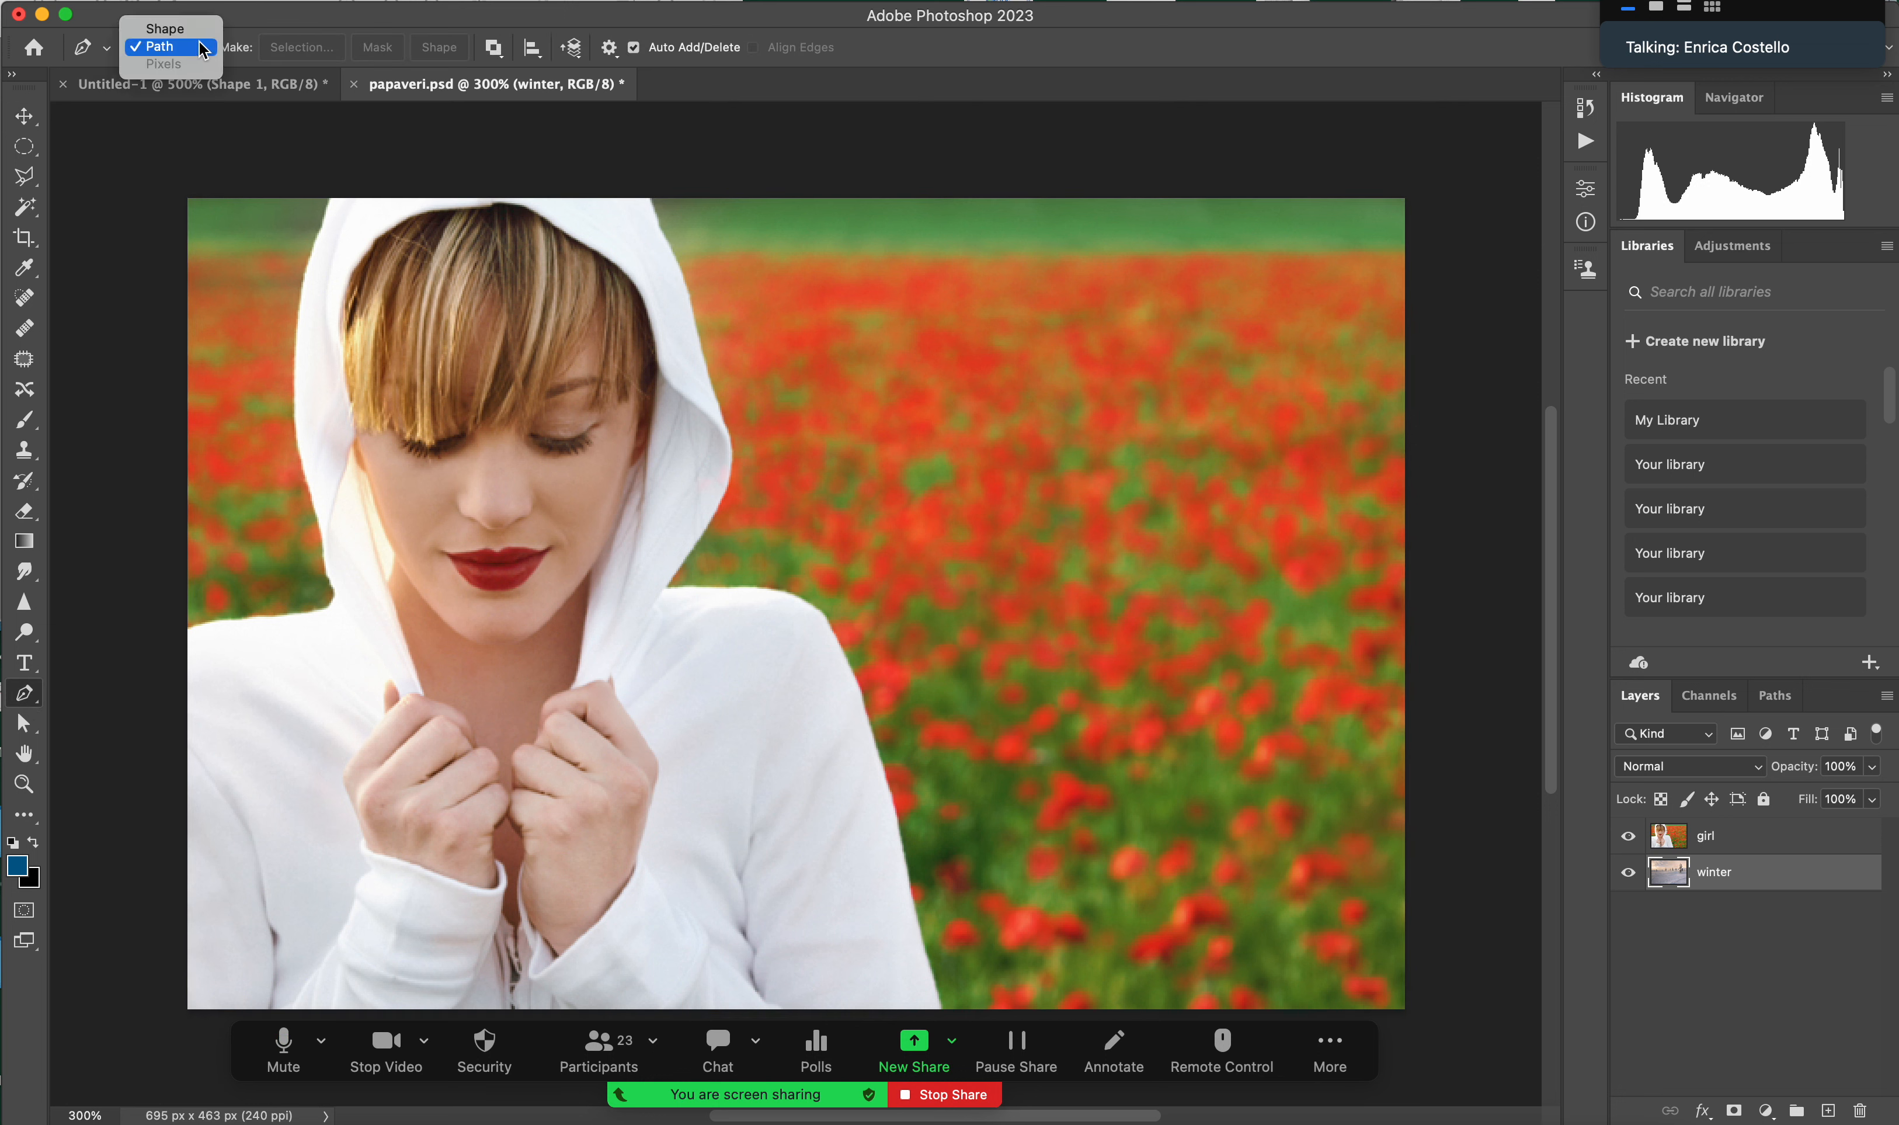
click(199, 48)
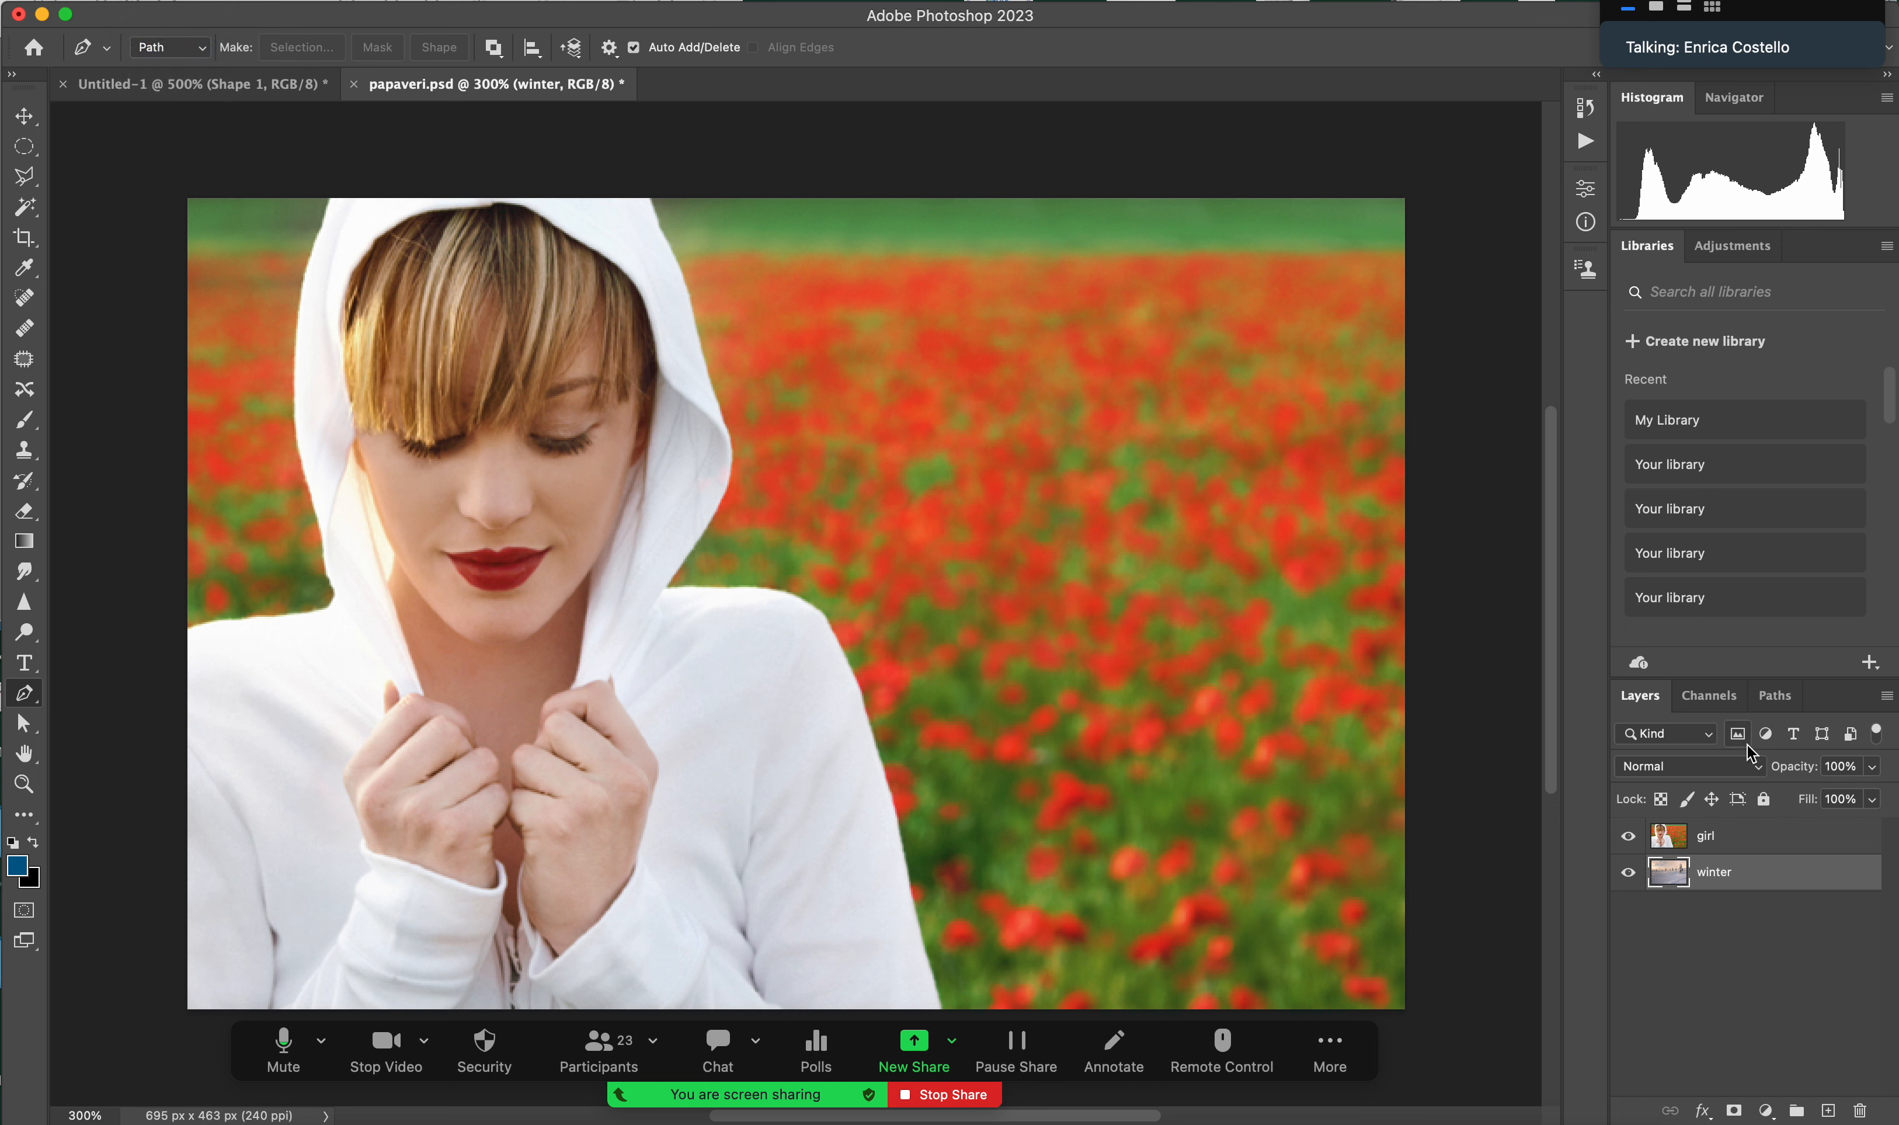
click(1773, 700)
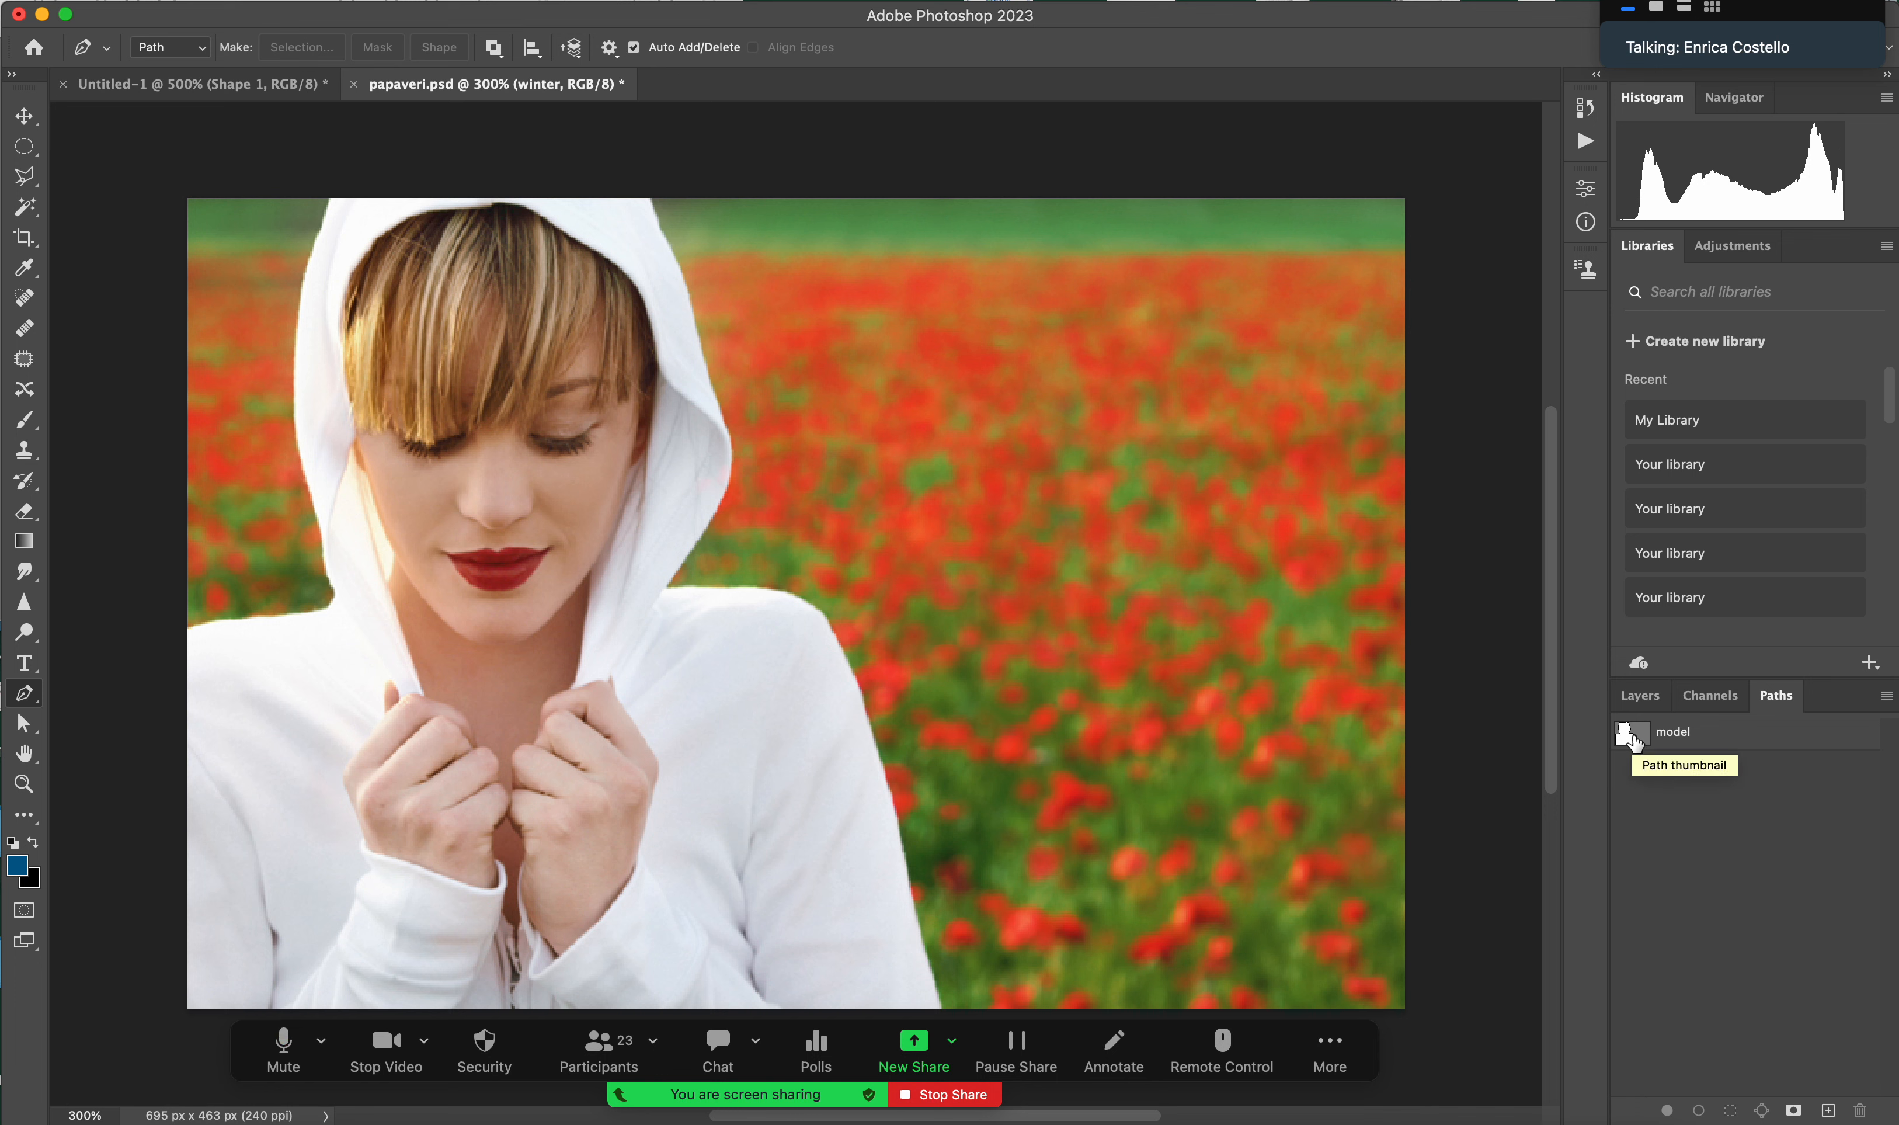
click(1641, 696)
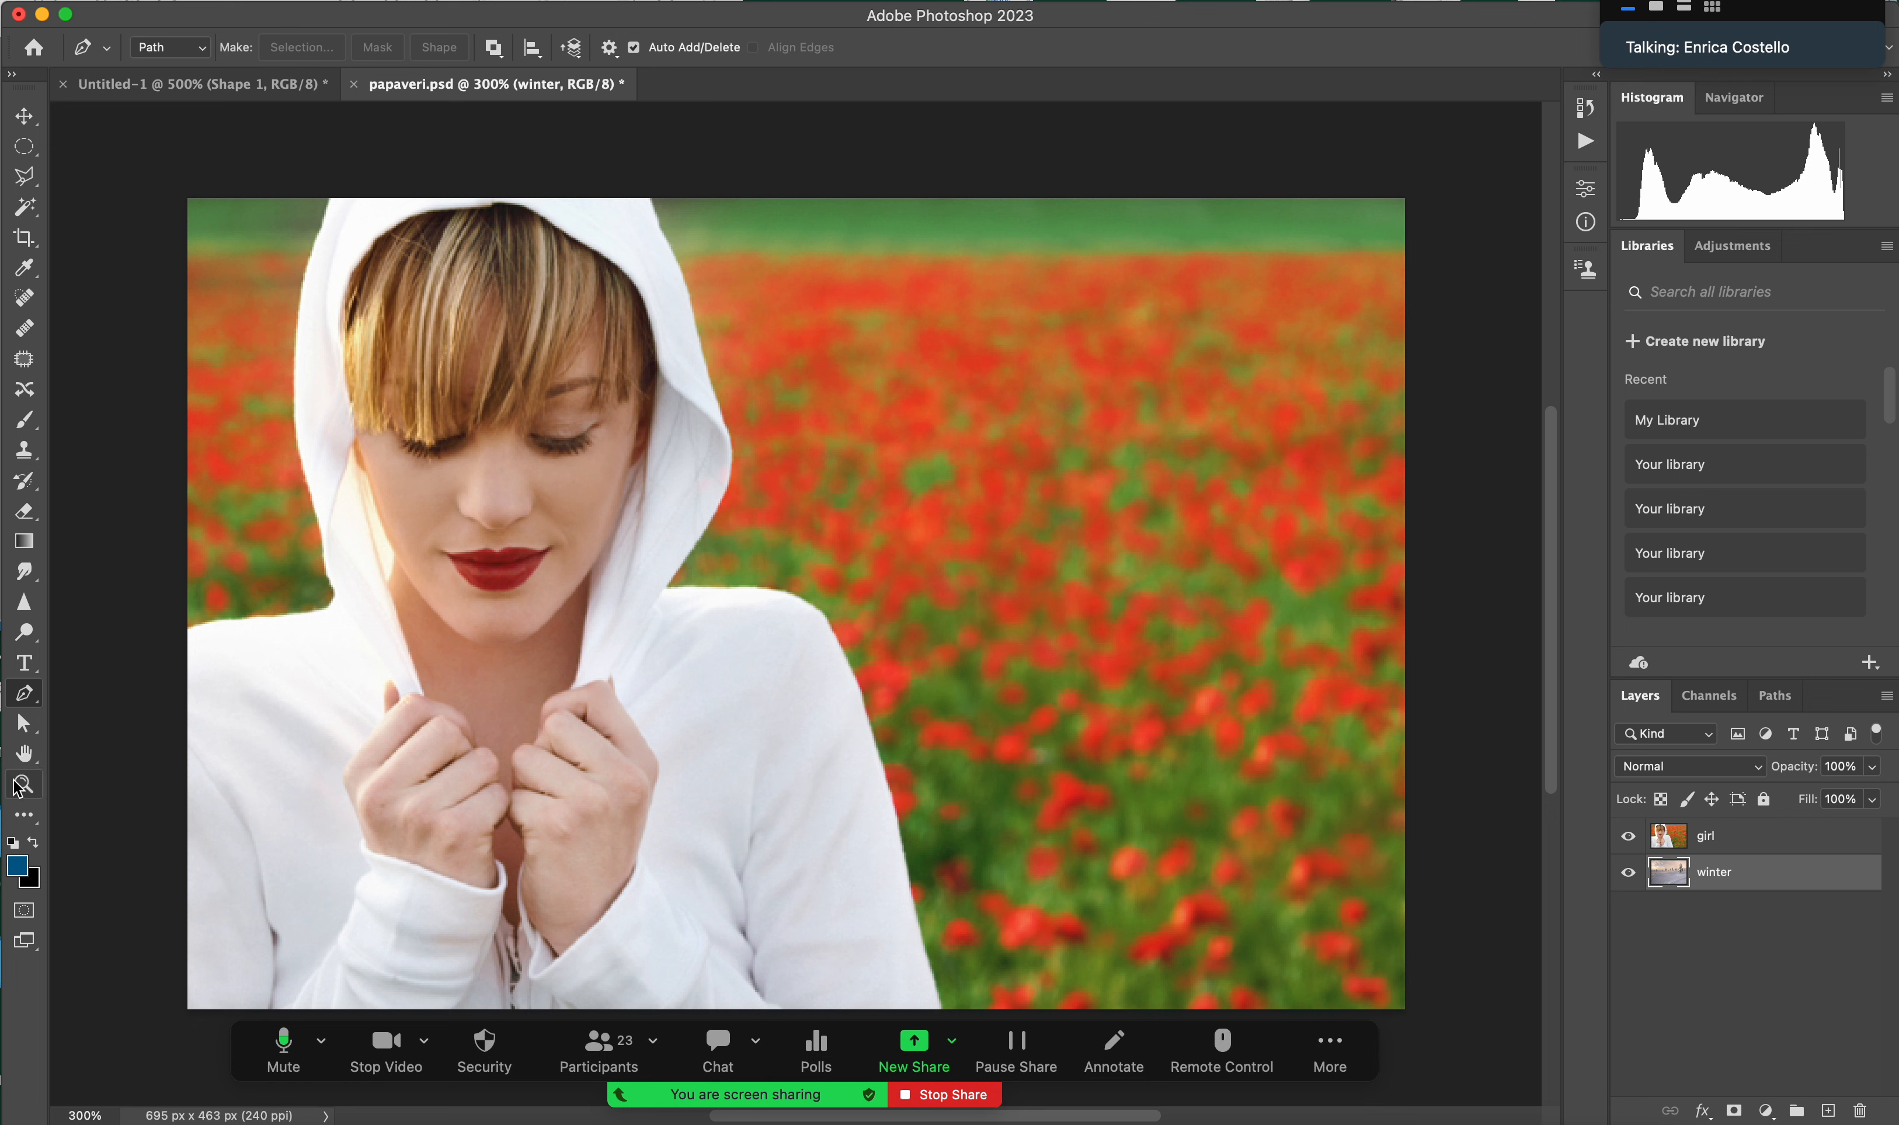
- Set the Pen tool to Shape mode and outline the girl's shoulder from the lower image edge up to the hood
click(208, 51)
click(202, 30)
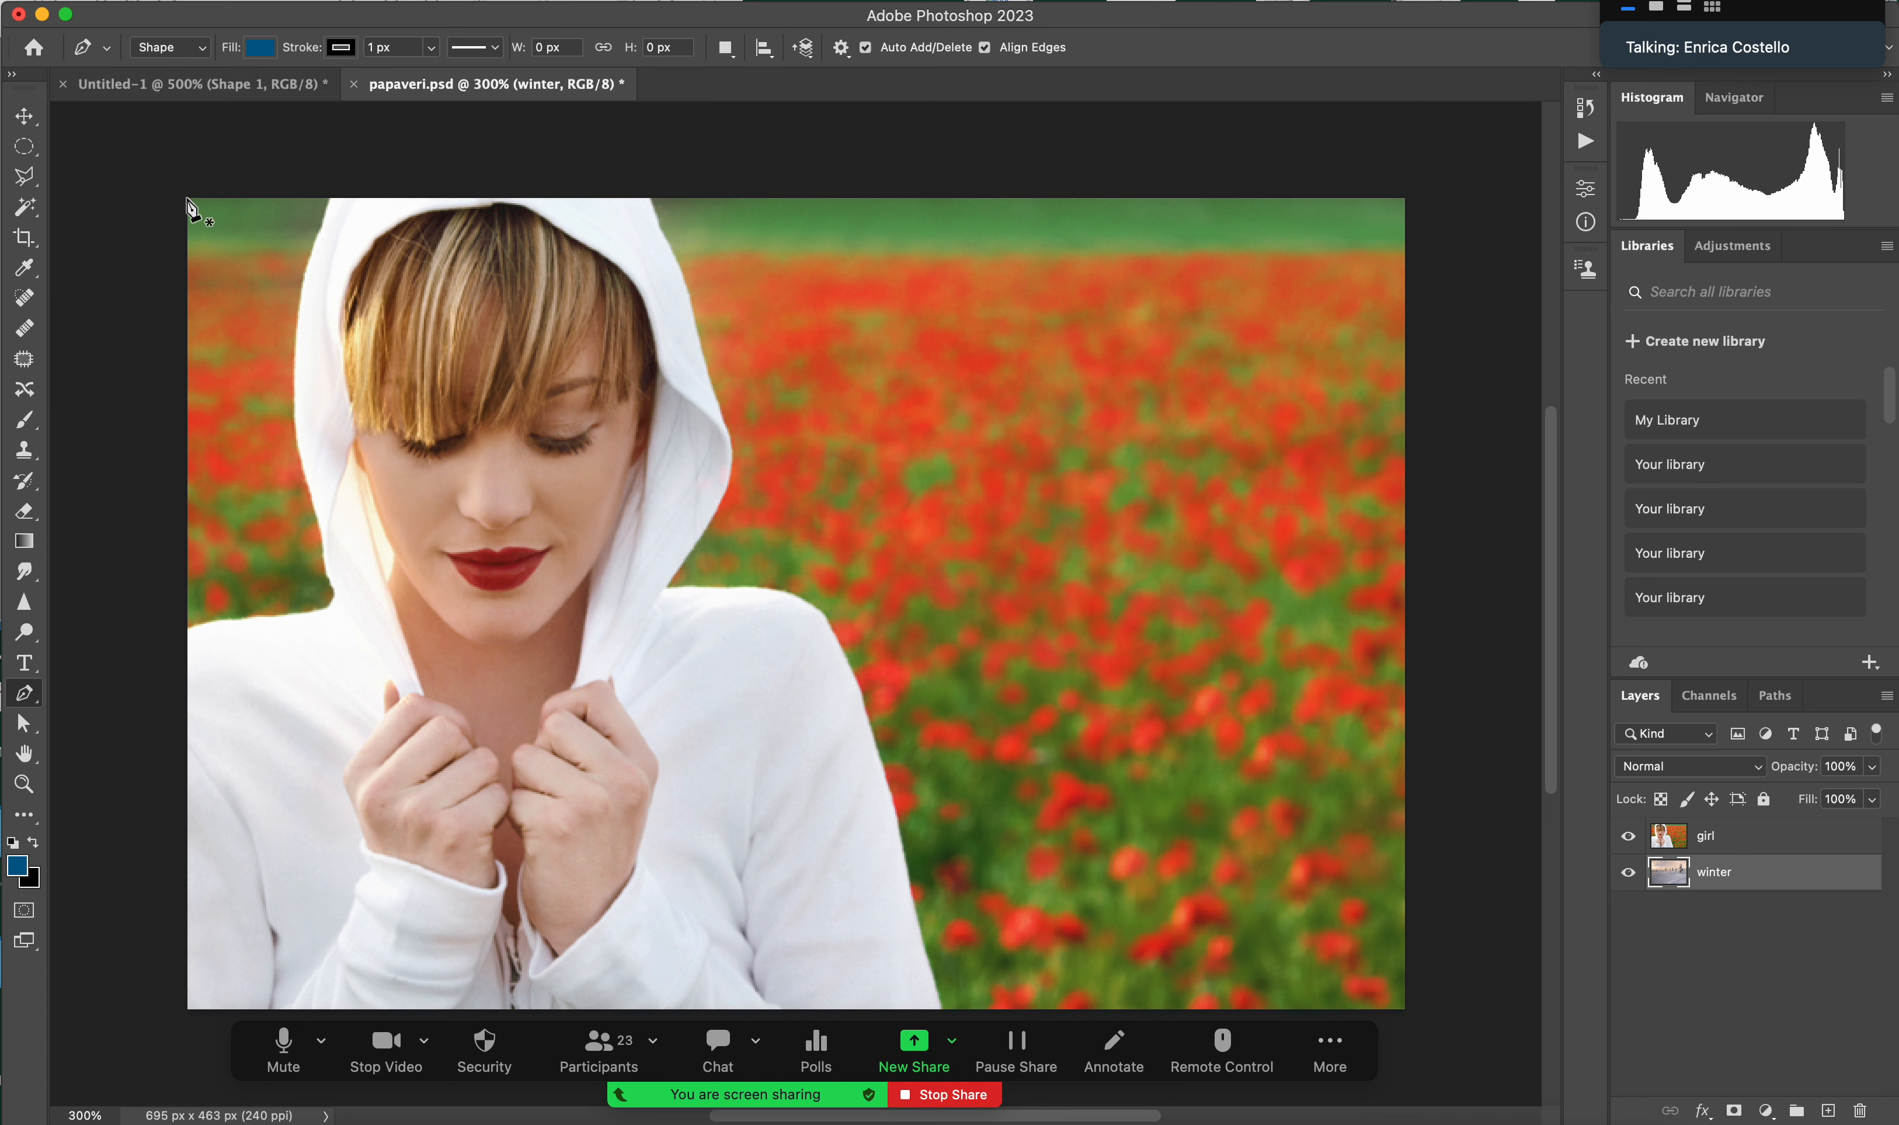
click(945, 1005)
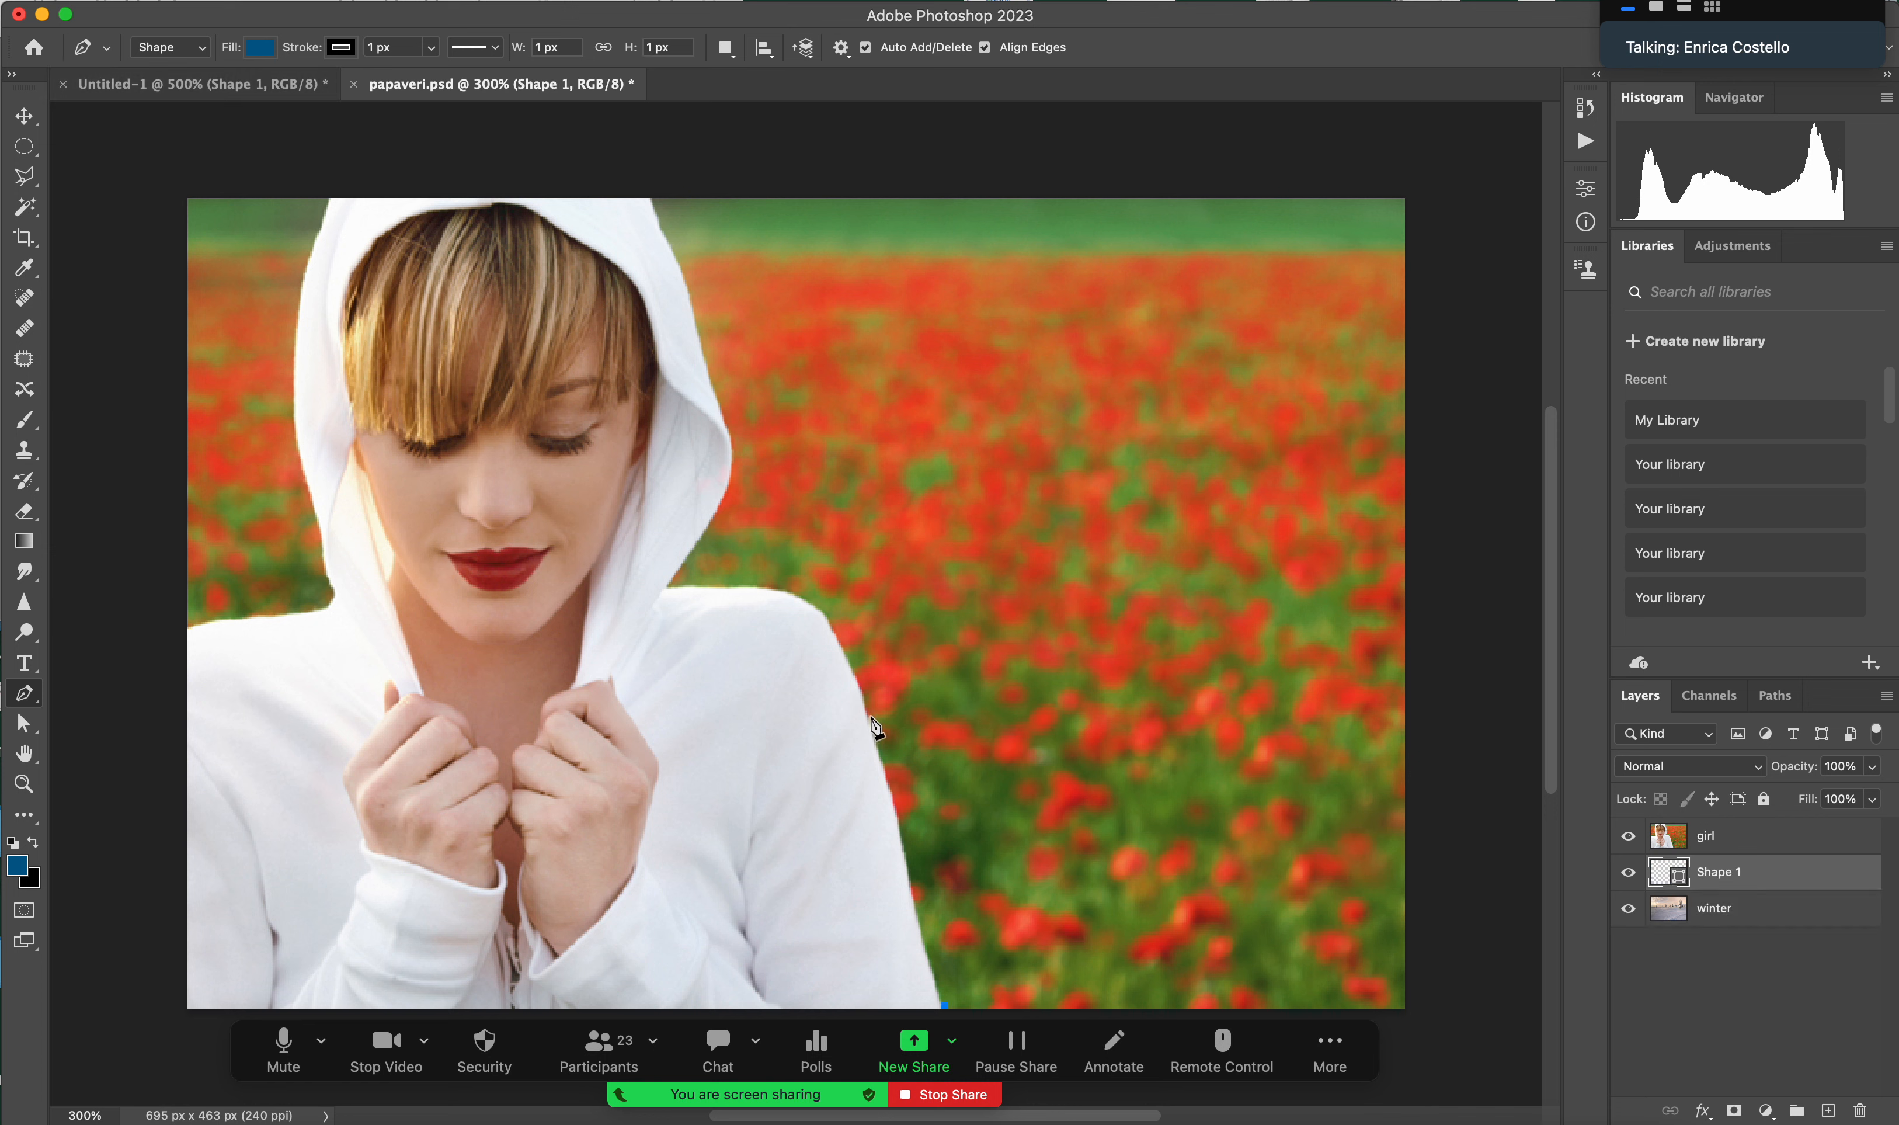
drag(829, 620, 802, 591)
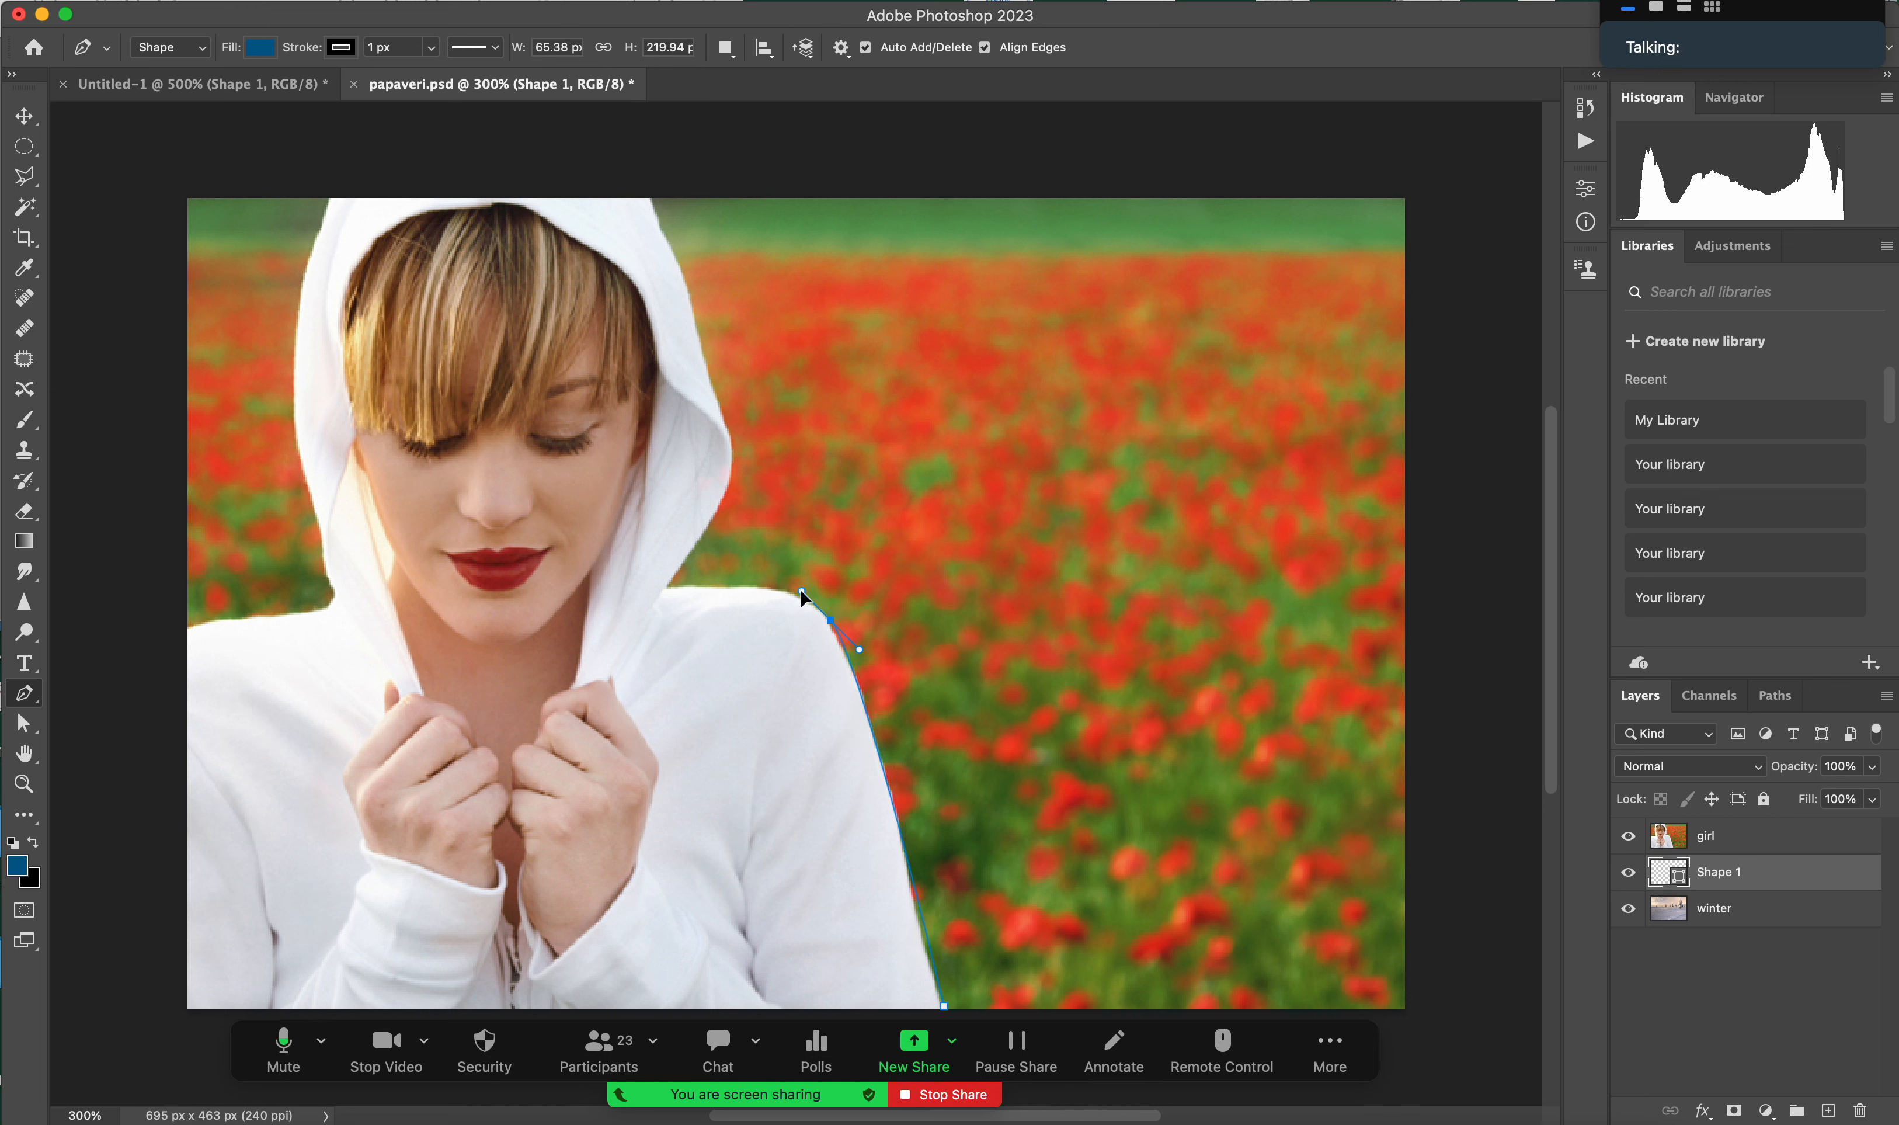
drag(665, 587, 621, 592)
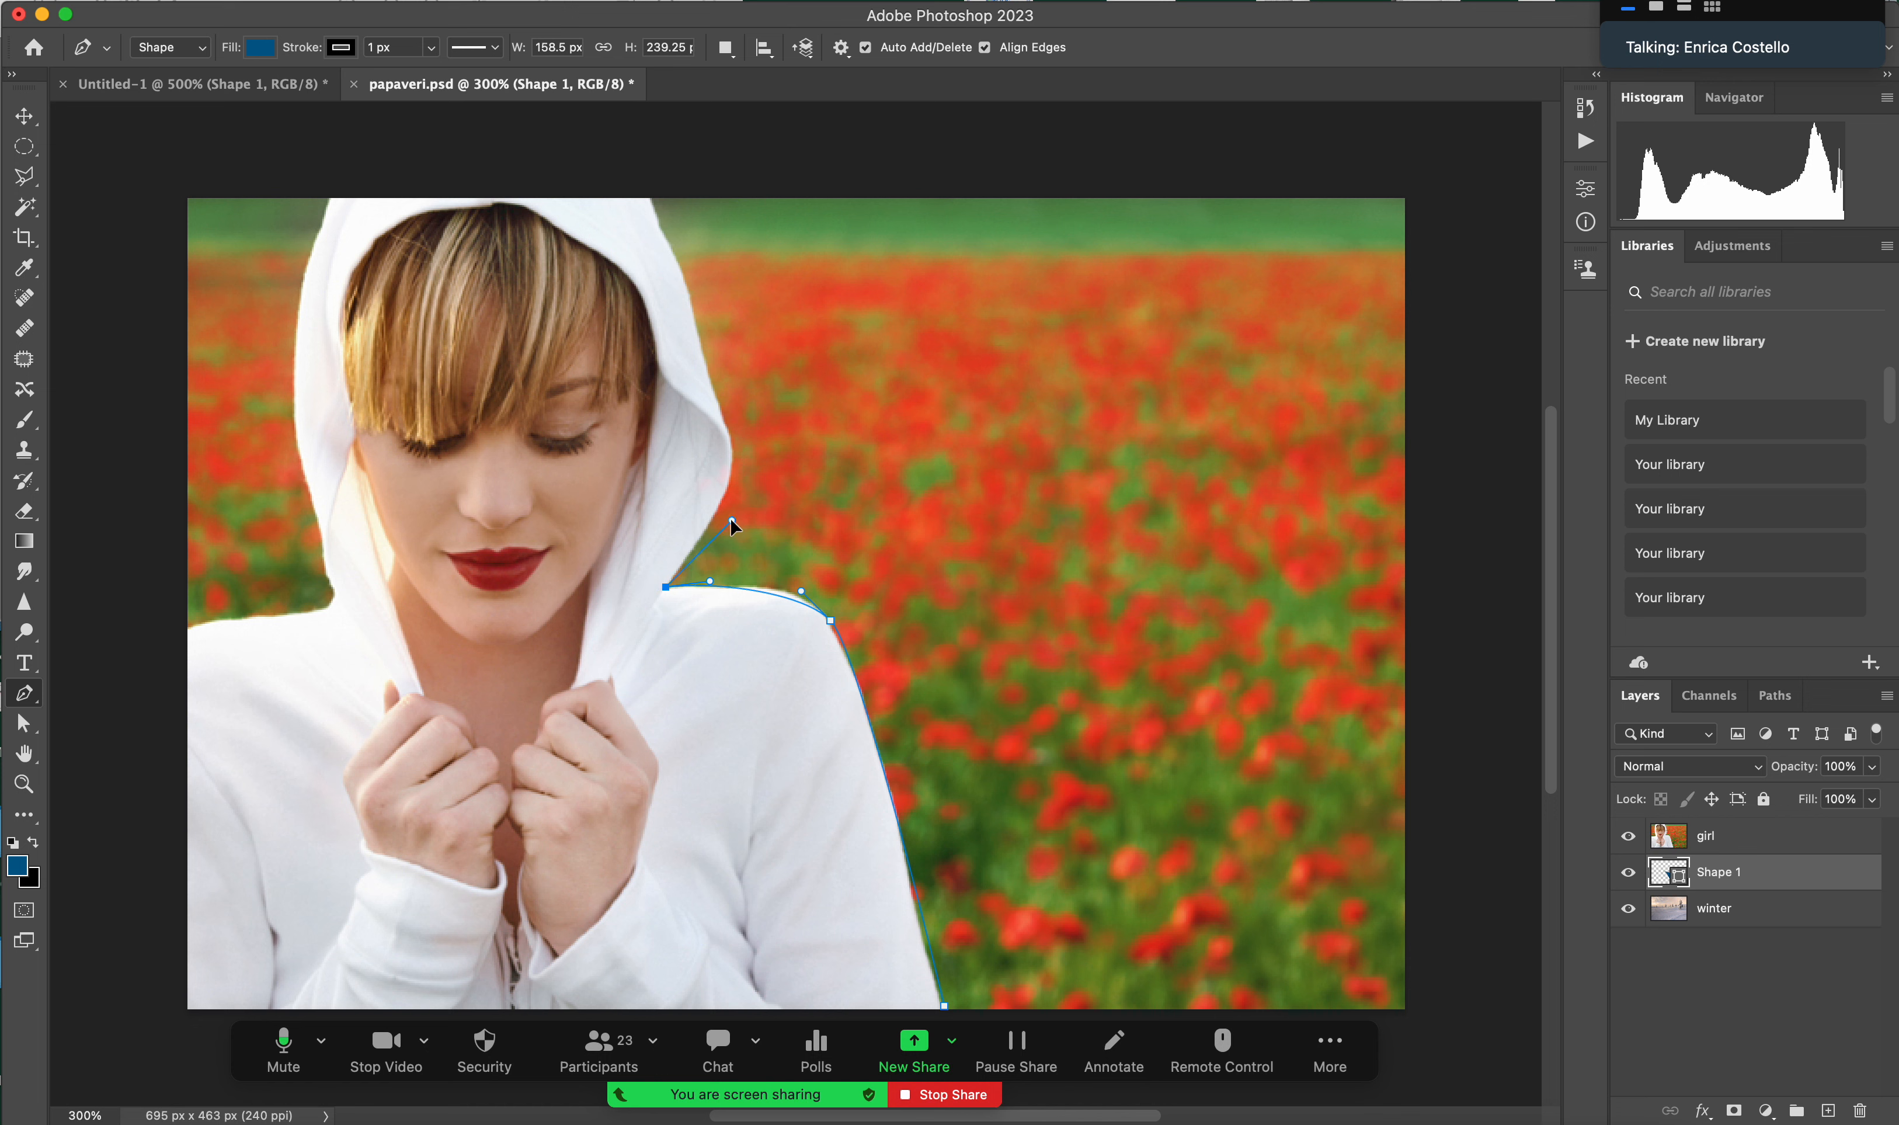
click(732, 522)
- Continue the shape outline around the hood, across the upper image edge and down the other shoulder, closing it at its starting point
drag(728, 434, 720, 410)
drag(652, 200, 630, 176)
click(604, 199)
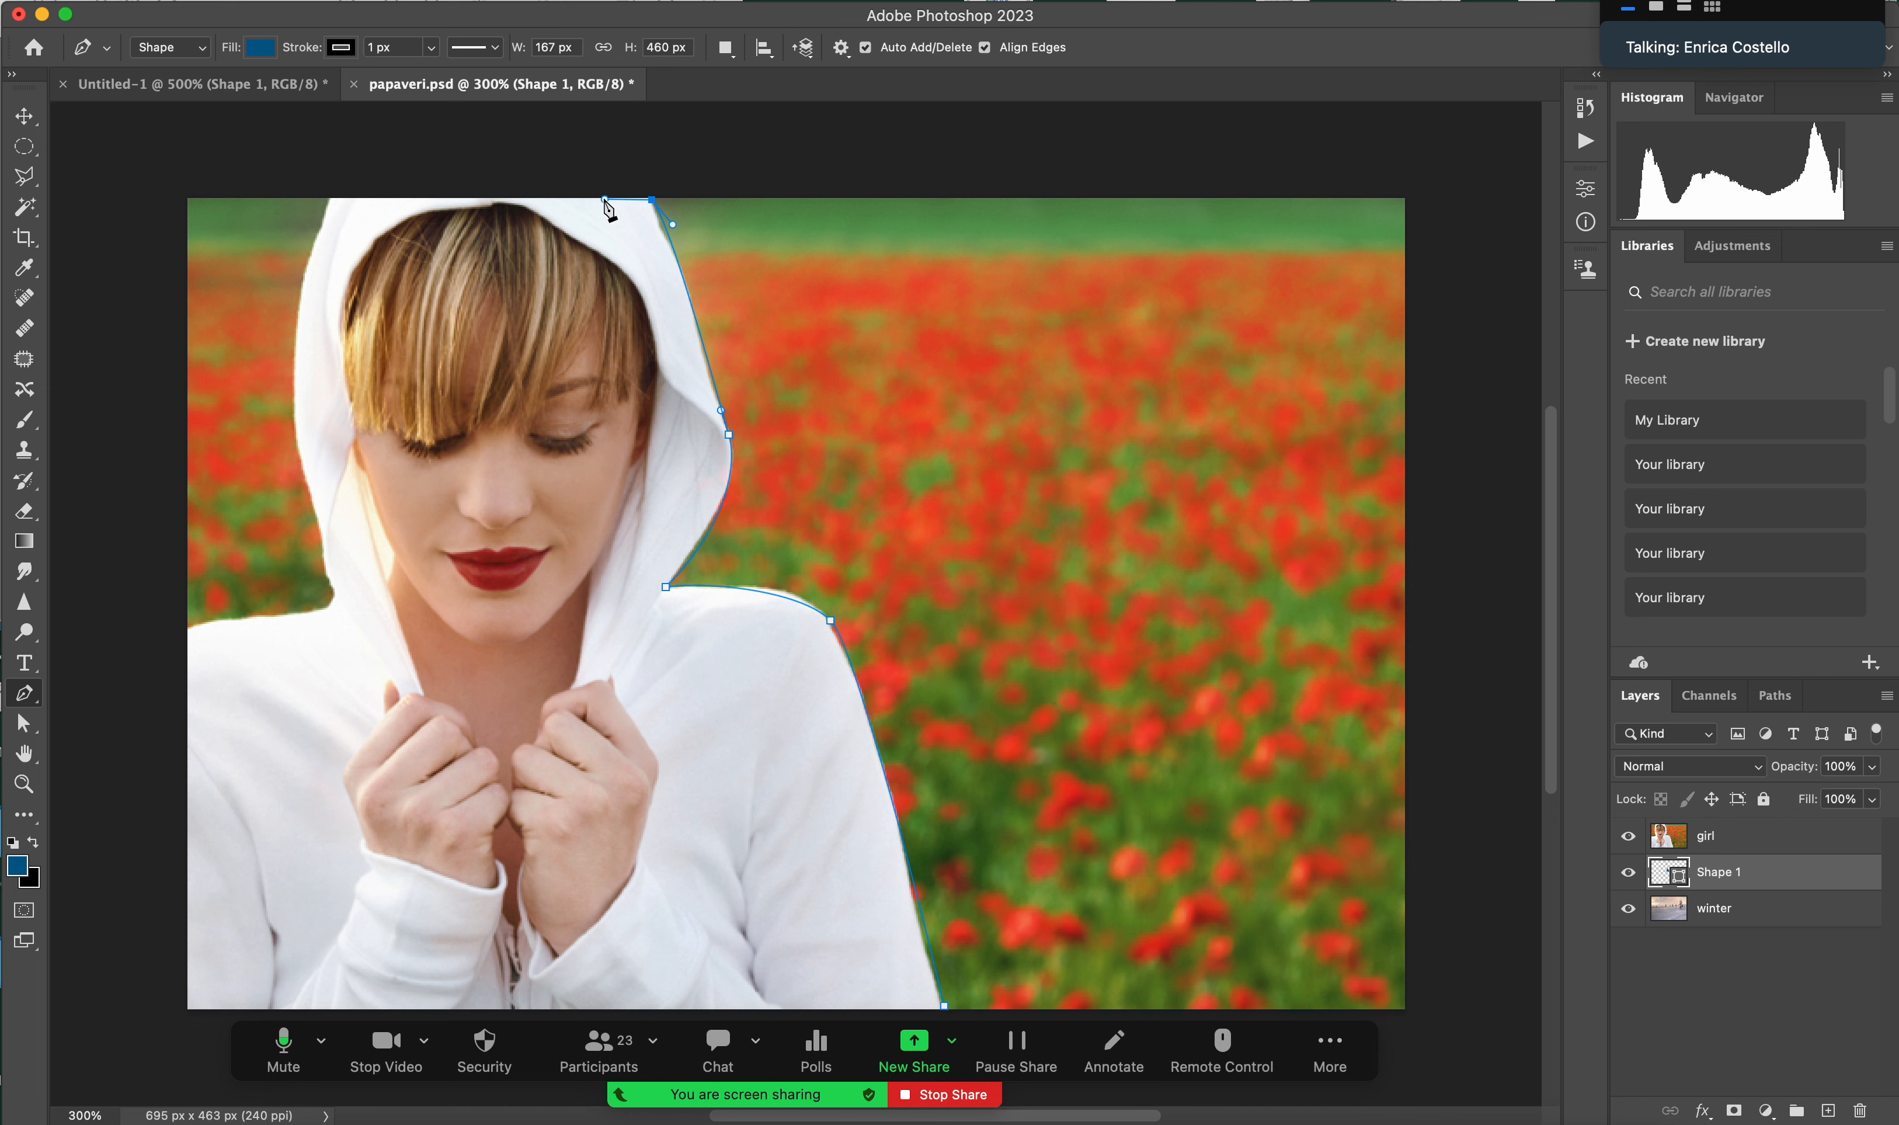
click(332, 201)
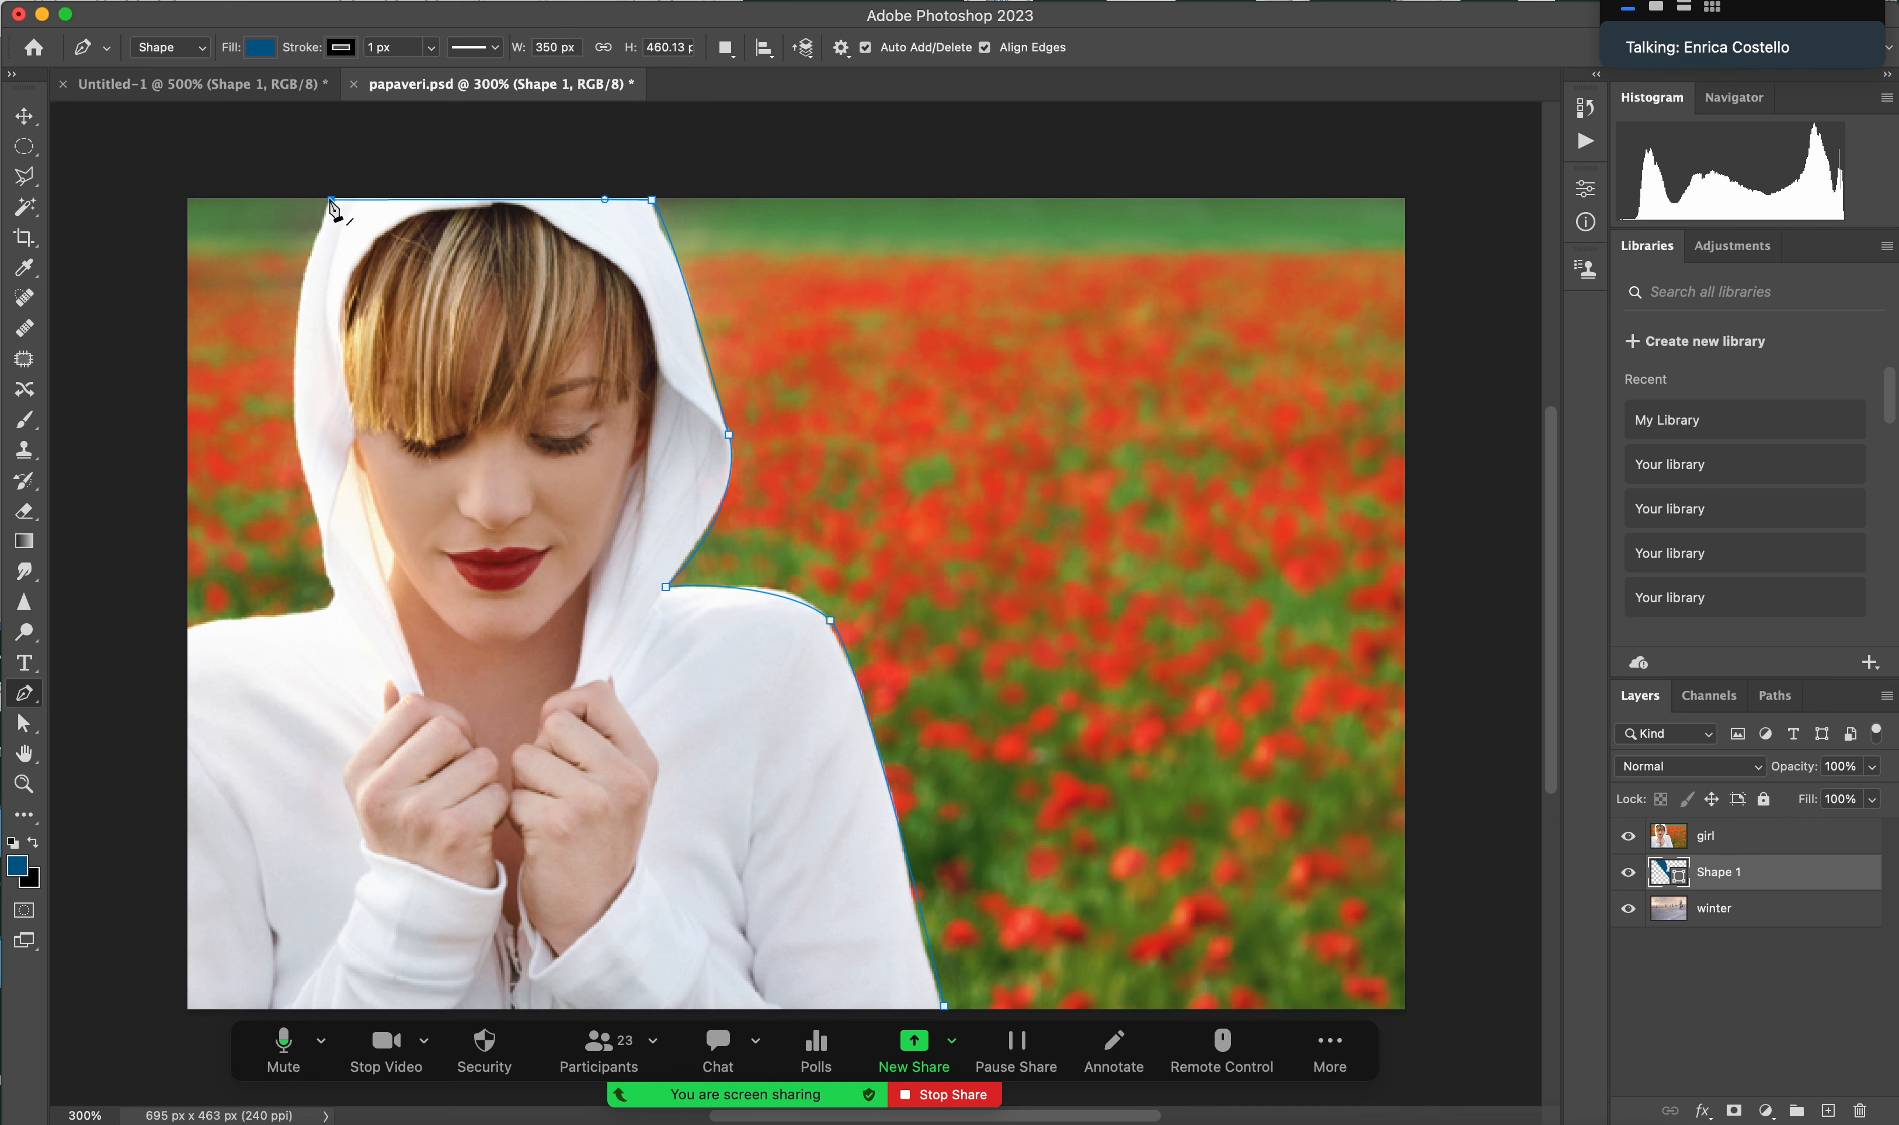
drag(333, 588, 167, 722)
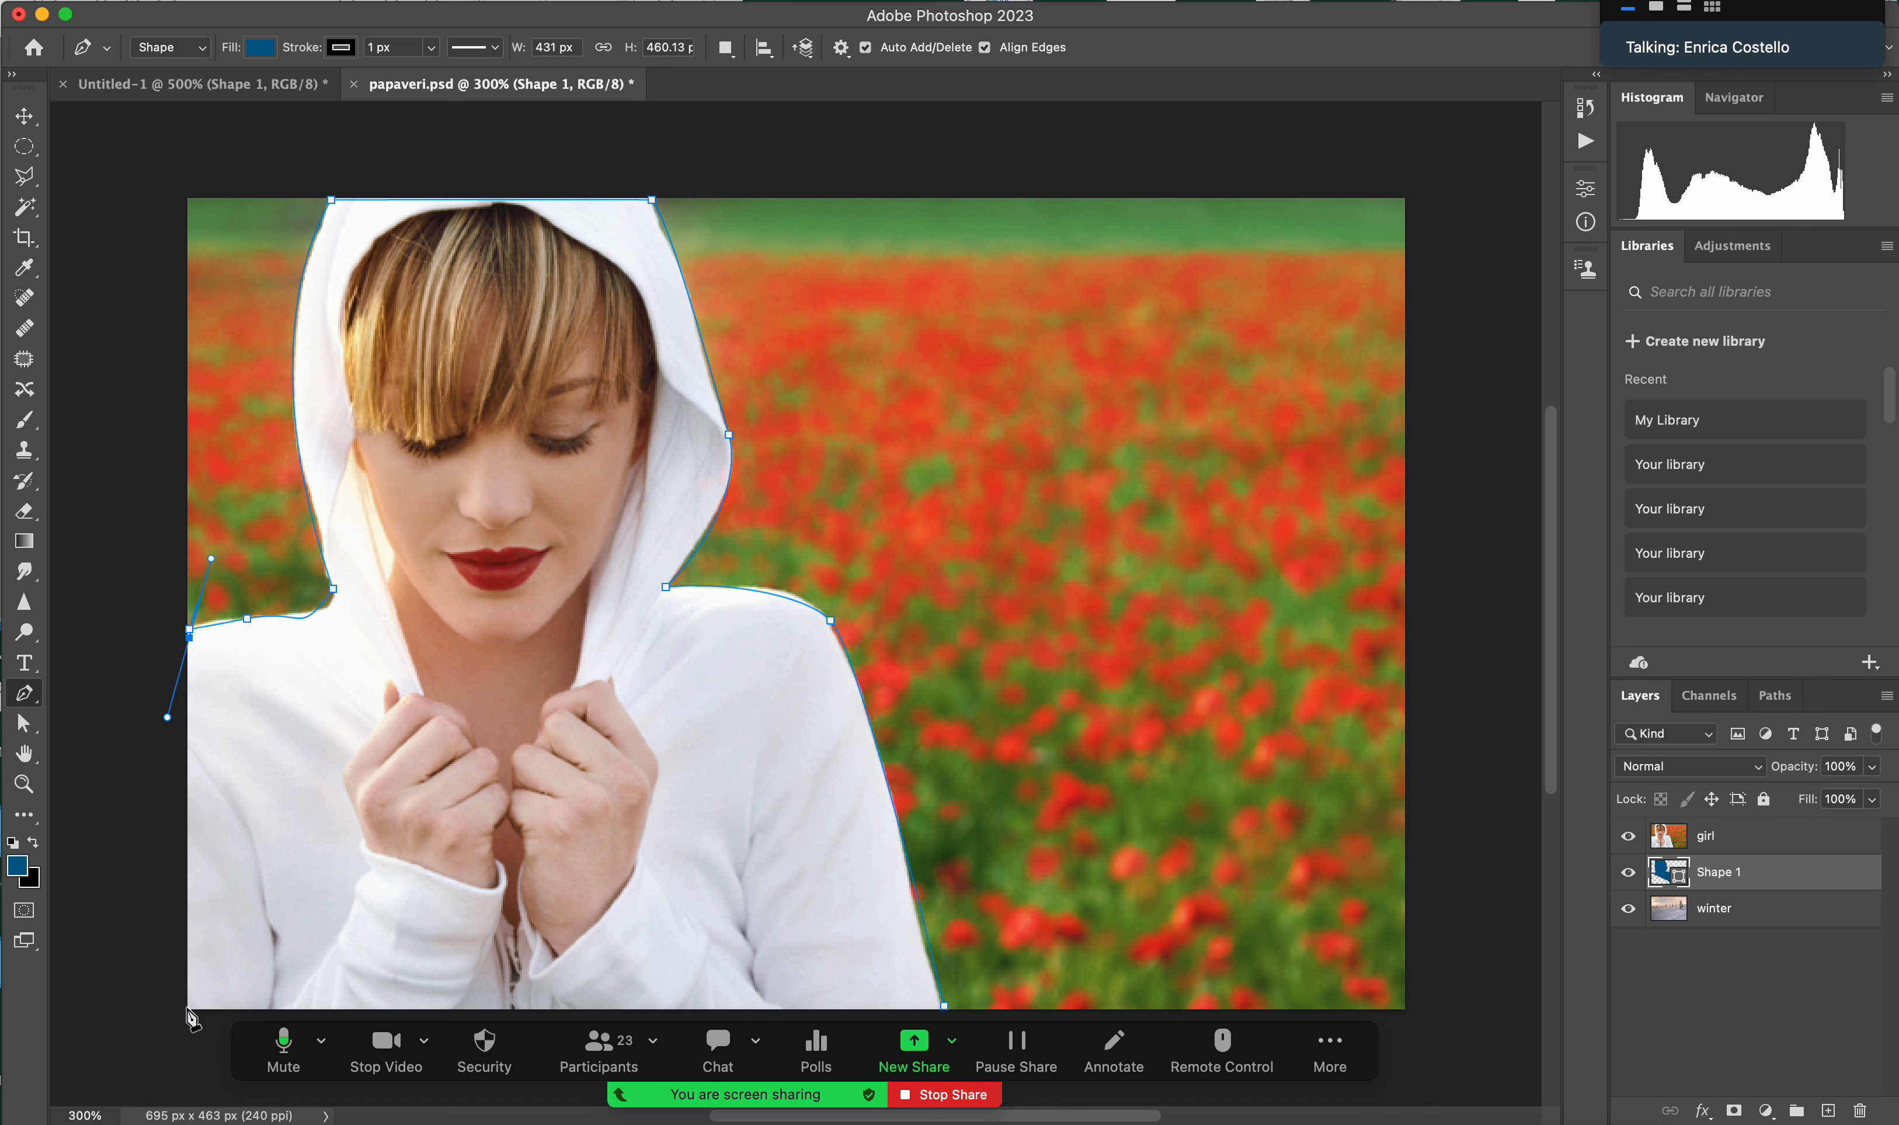
click(188, 1006)
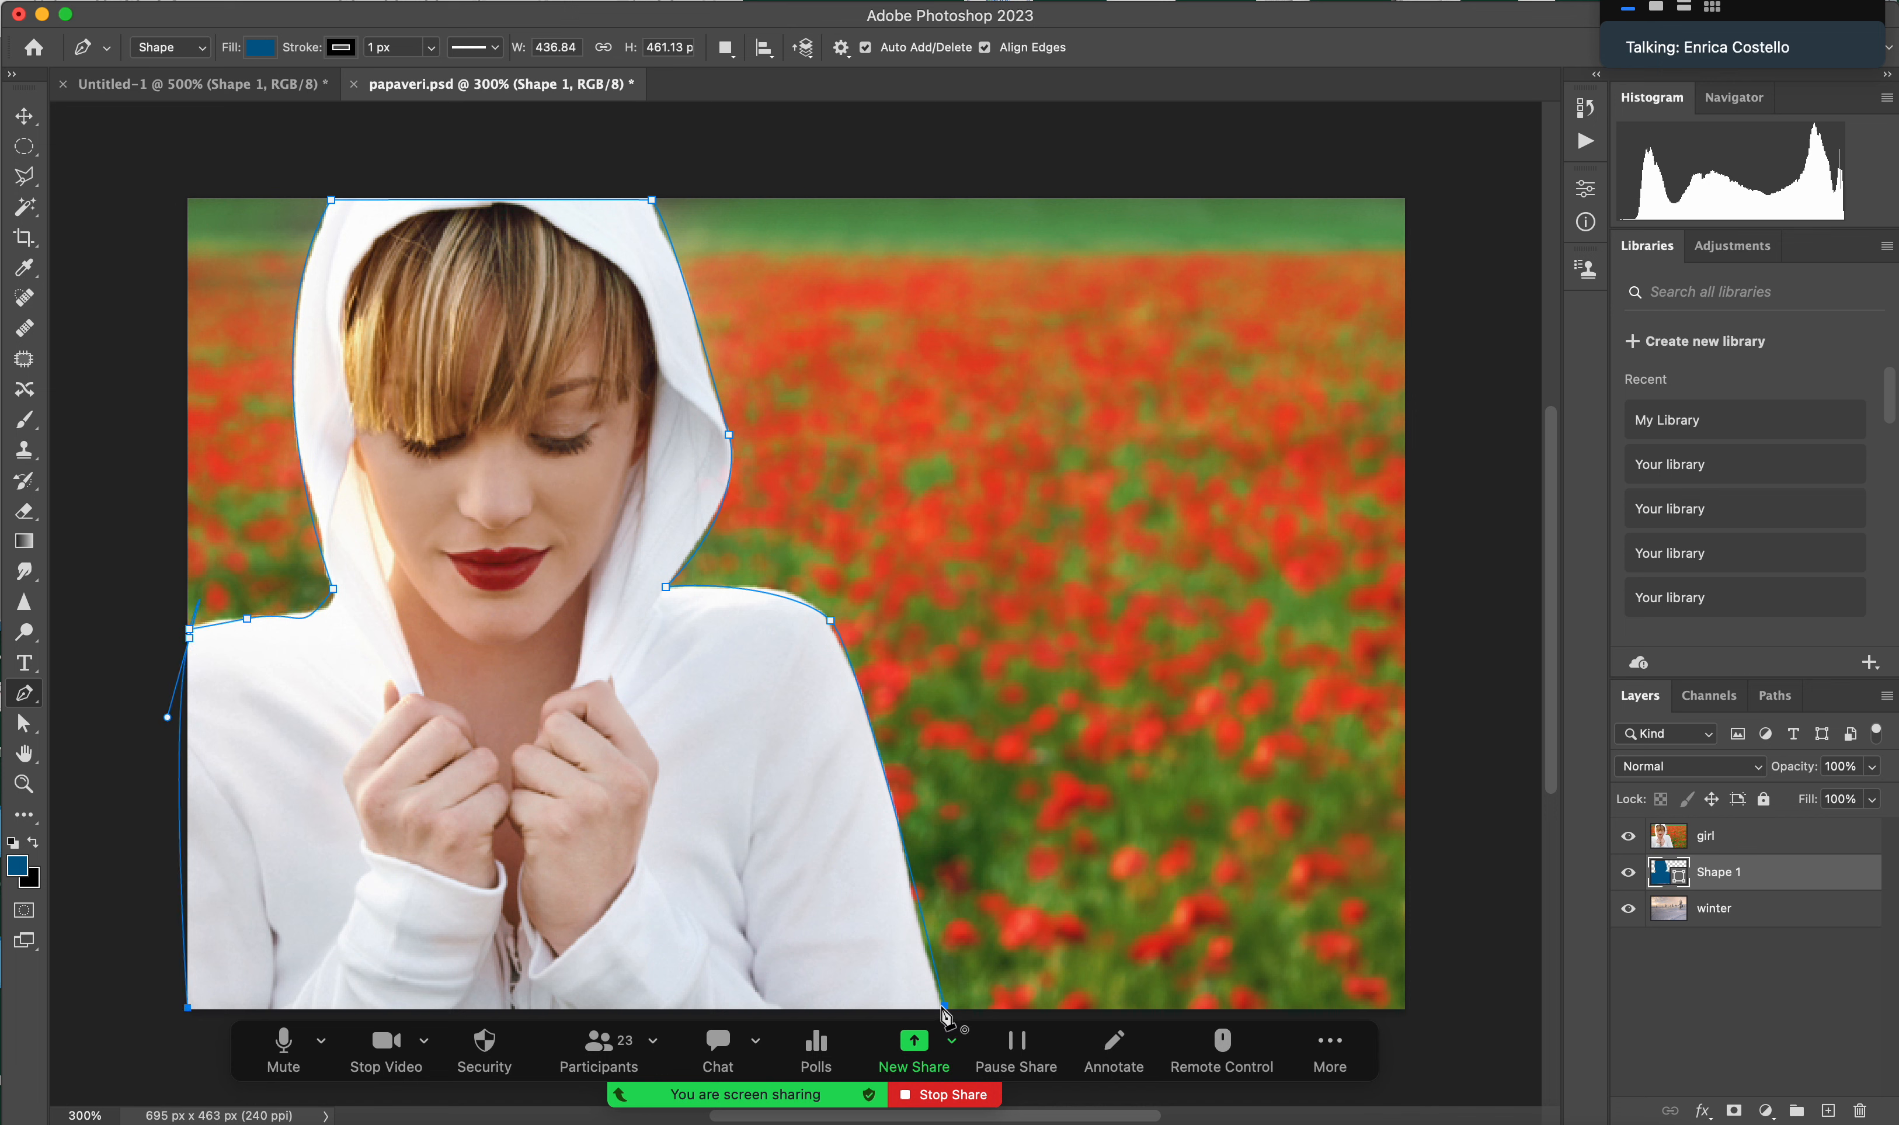
click(943, 1006)
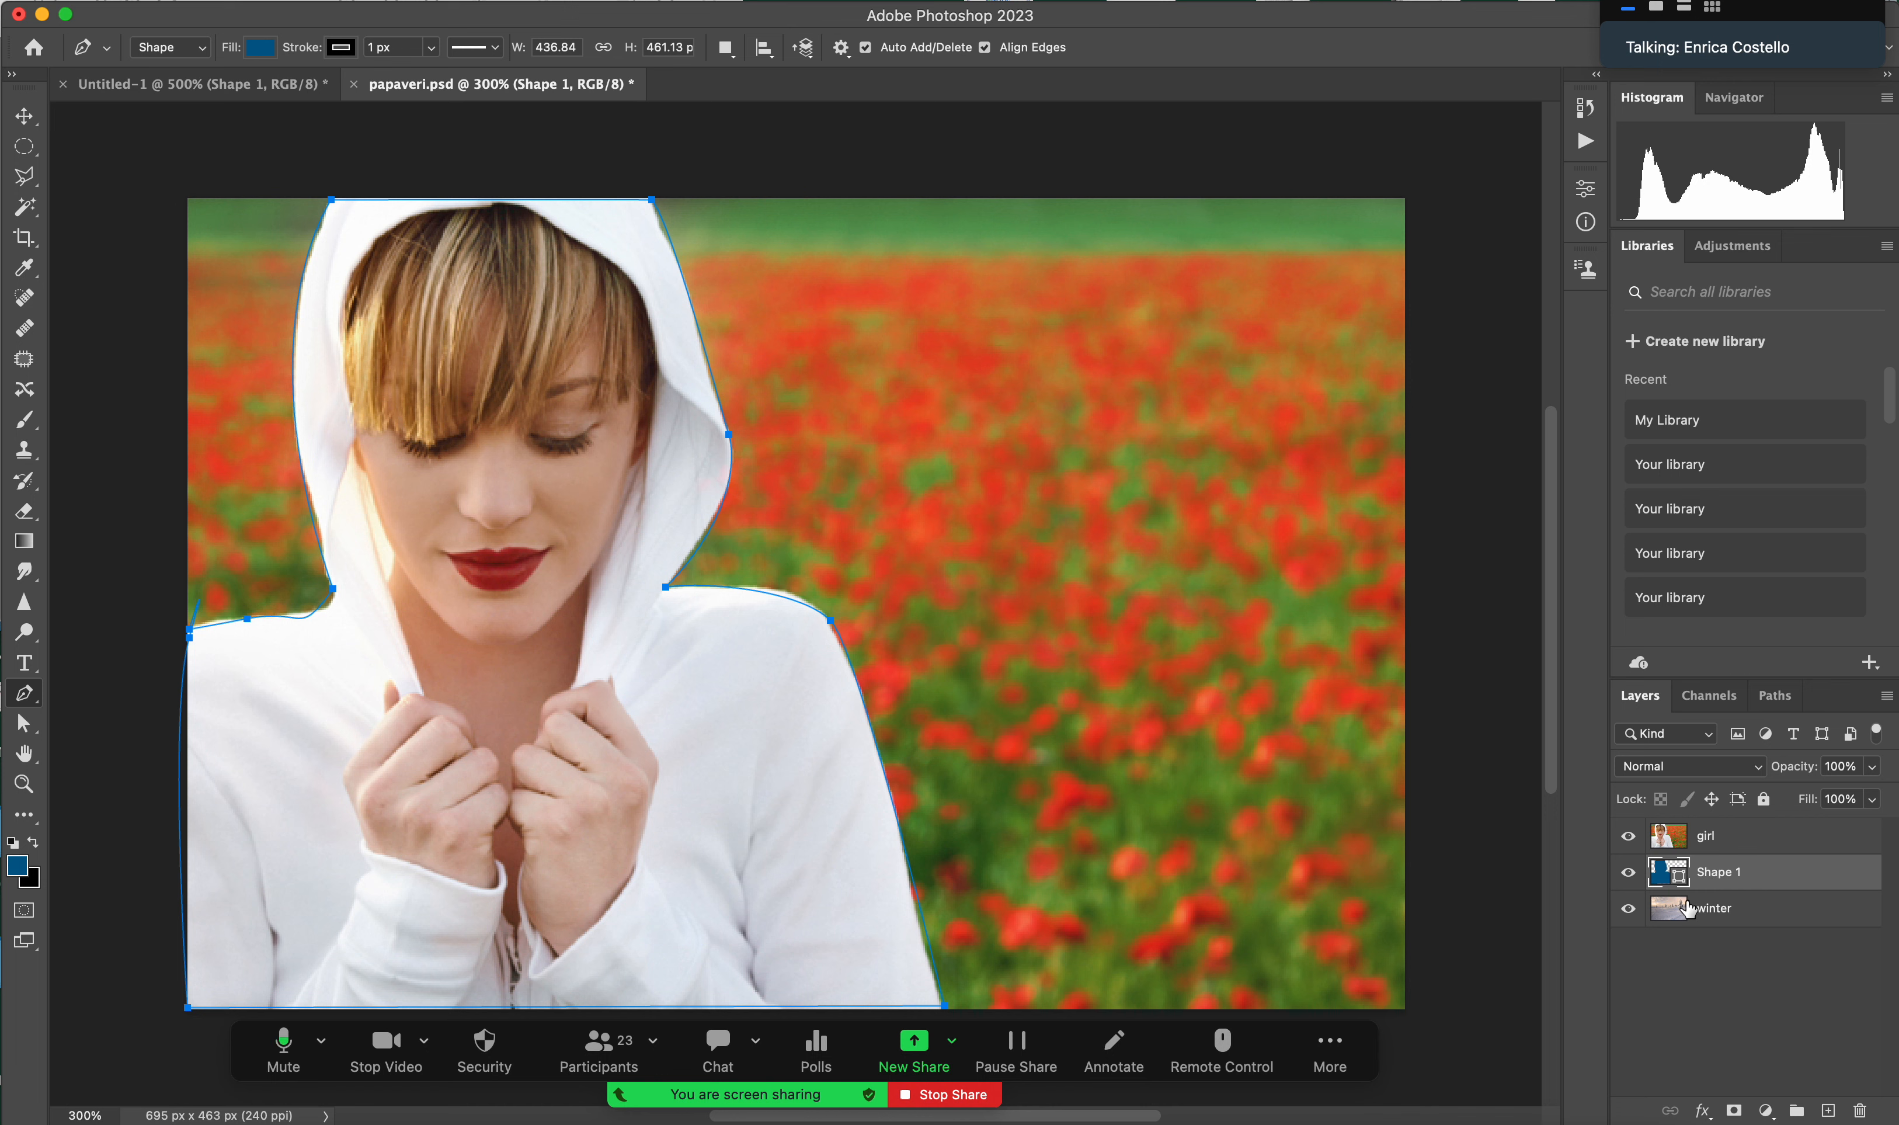
- Move the Shape 1 layer above the girl layer and set its fill and stroke to none
drag(1661, 880, 1670, 835)
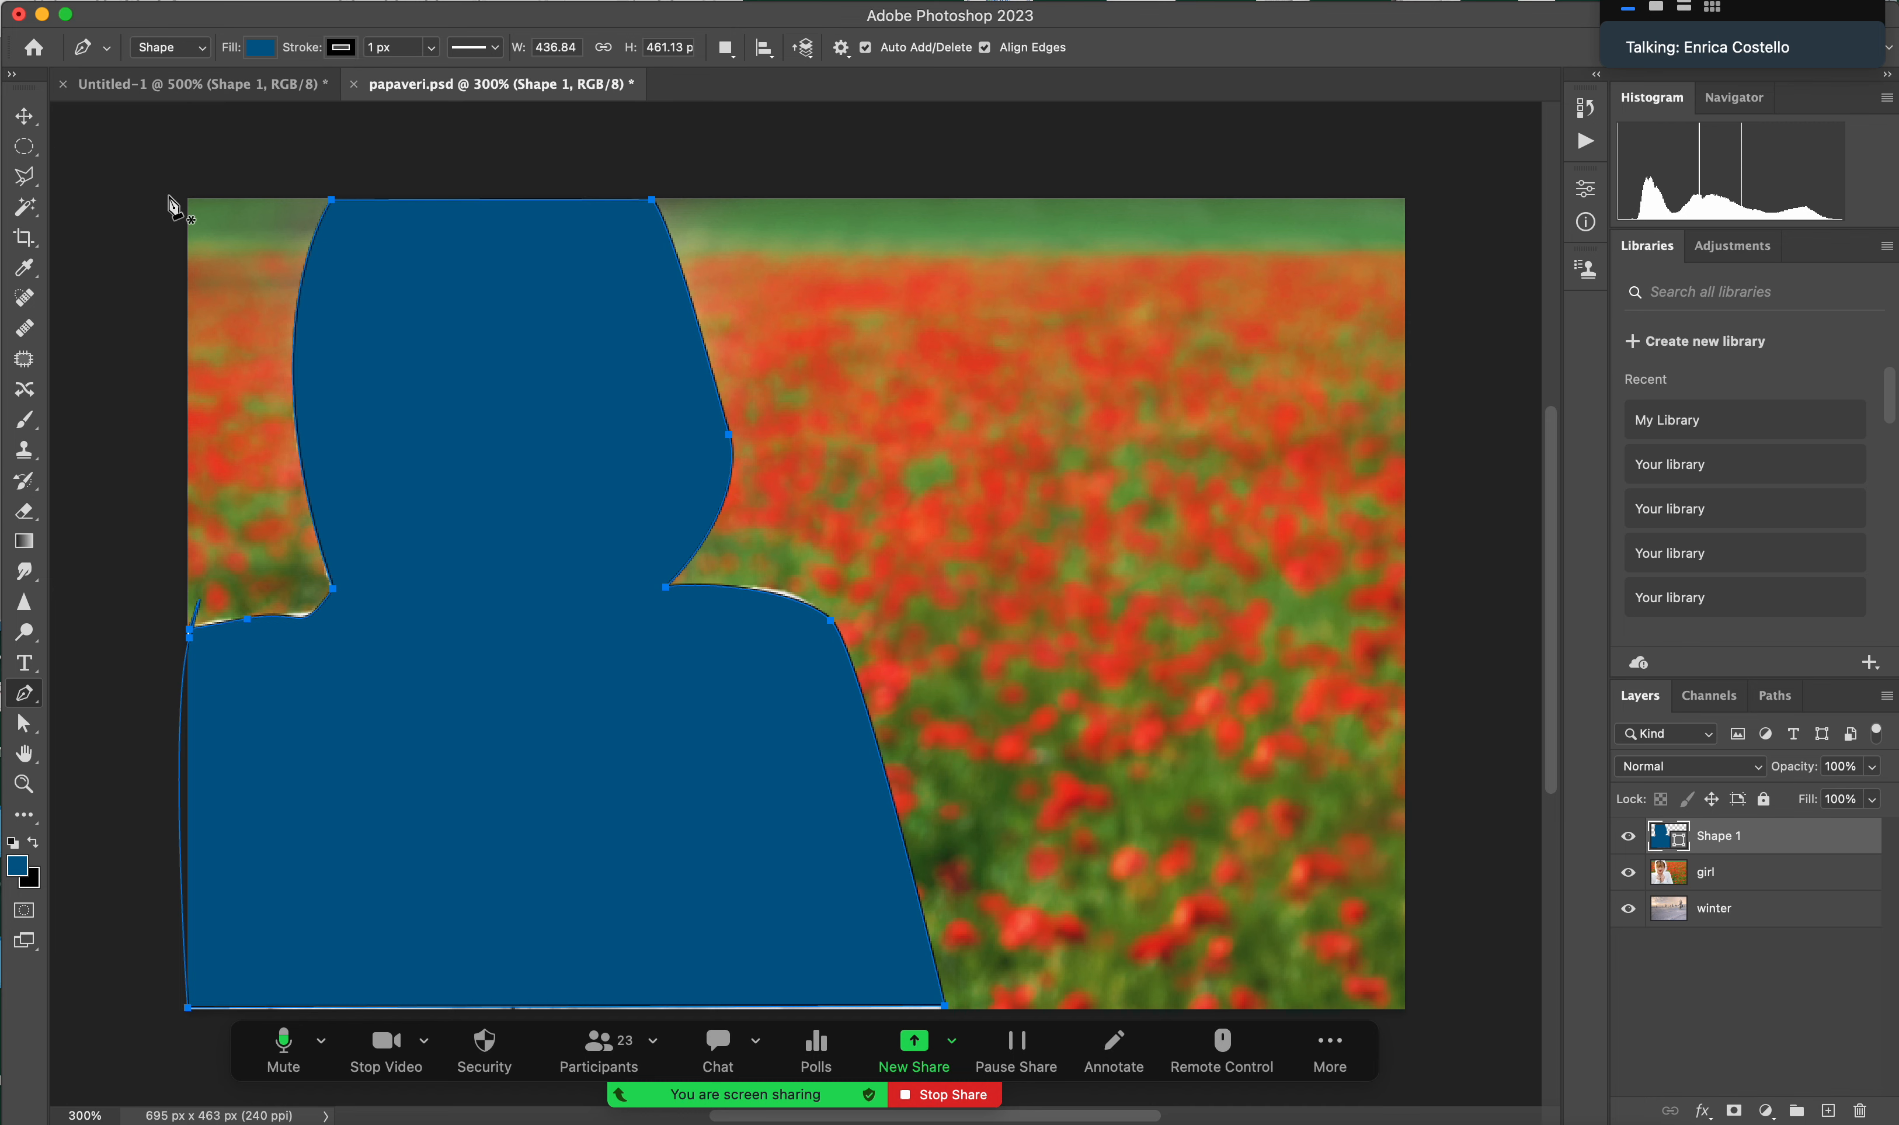
click(260, 48)
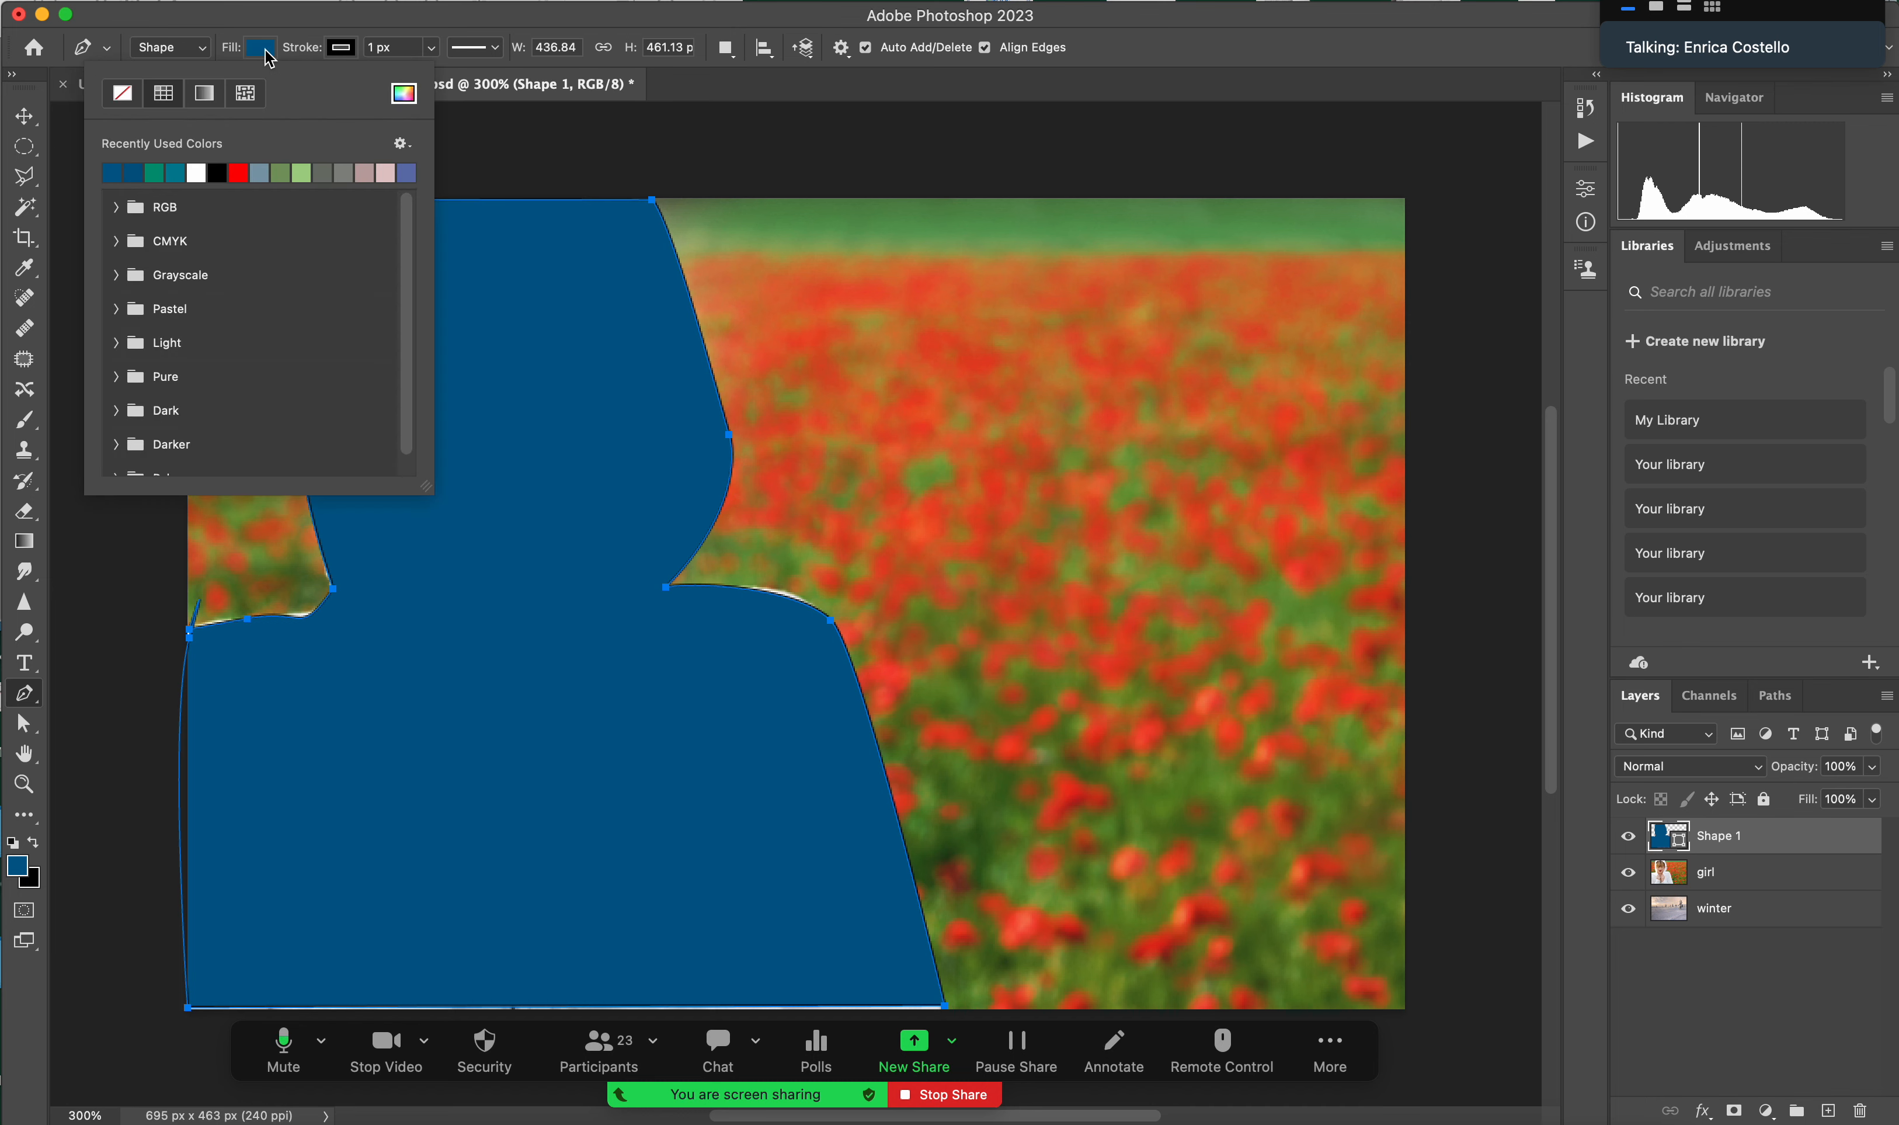
click(124, 95)
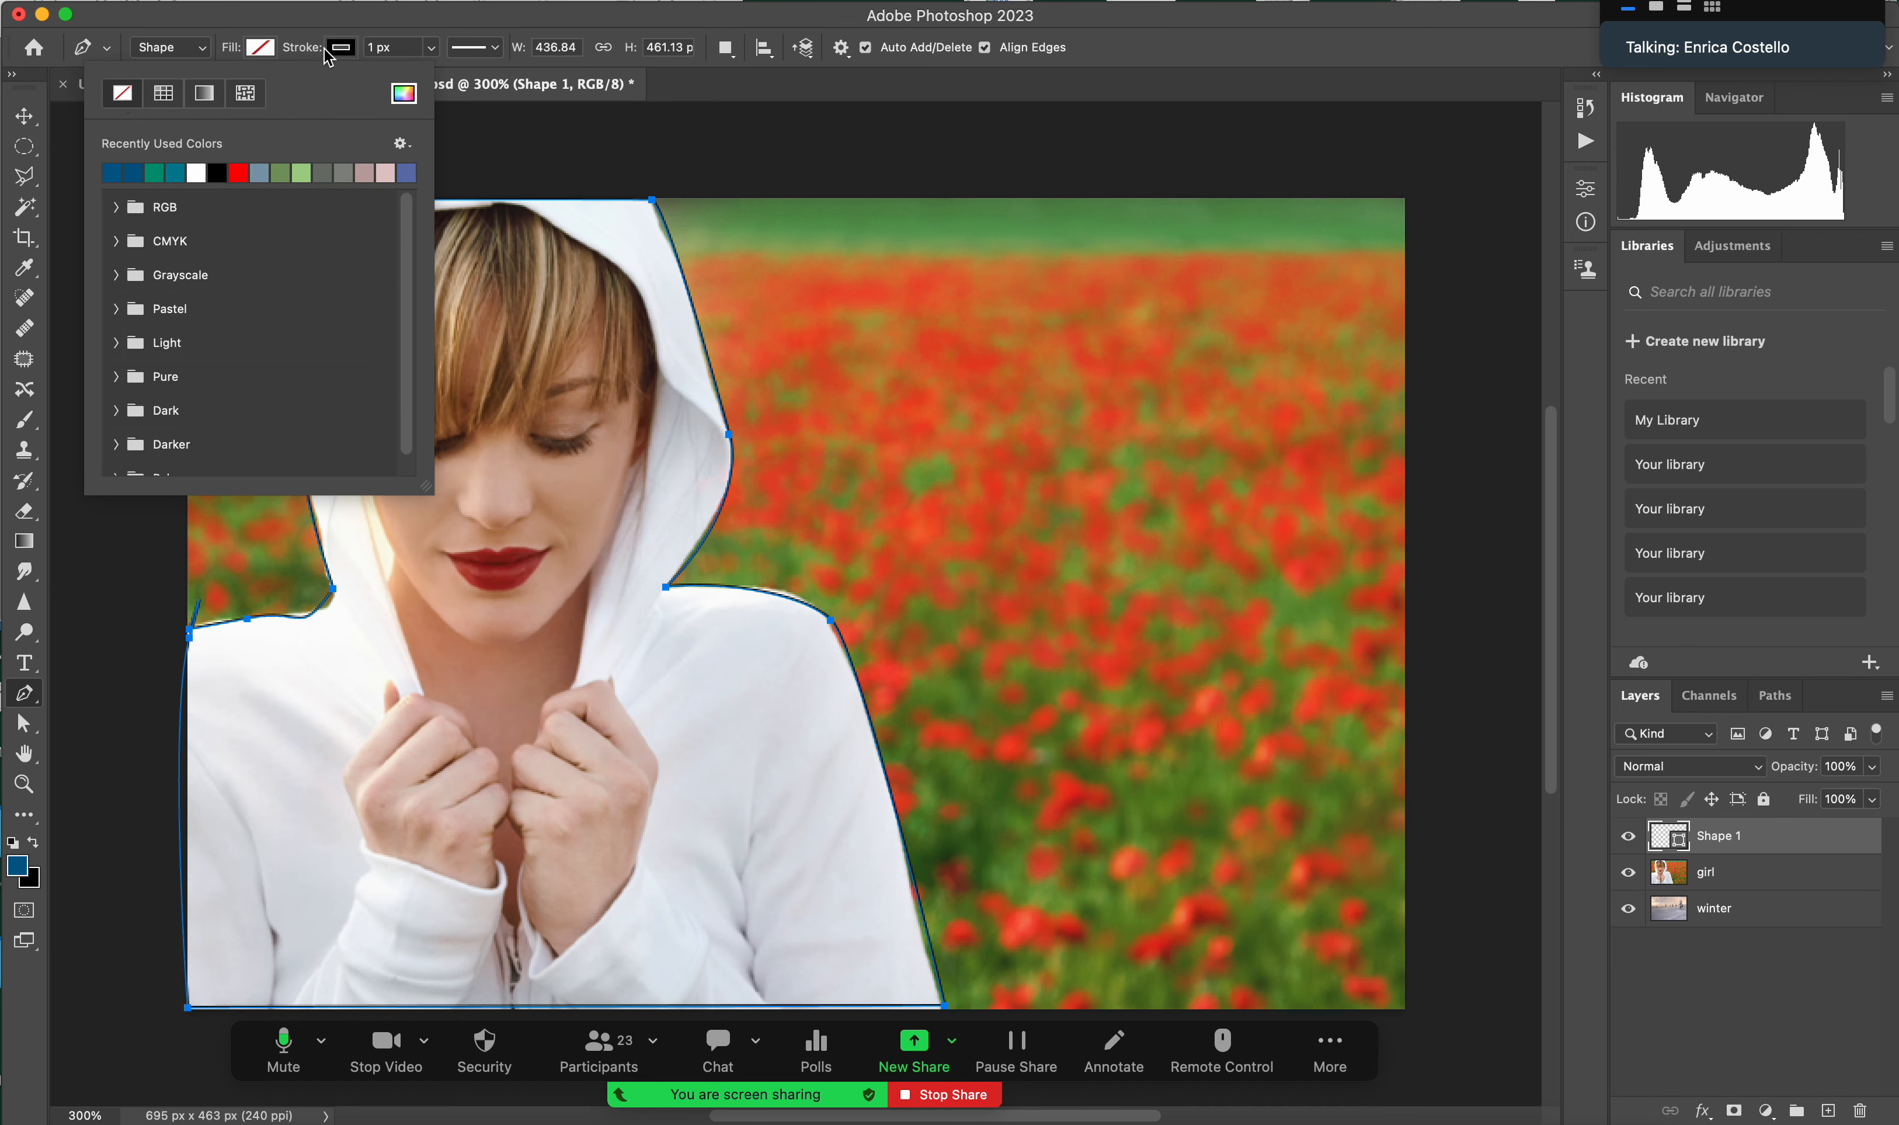
click(347, 53)
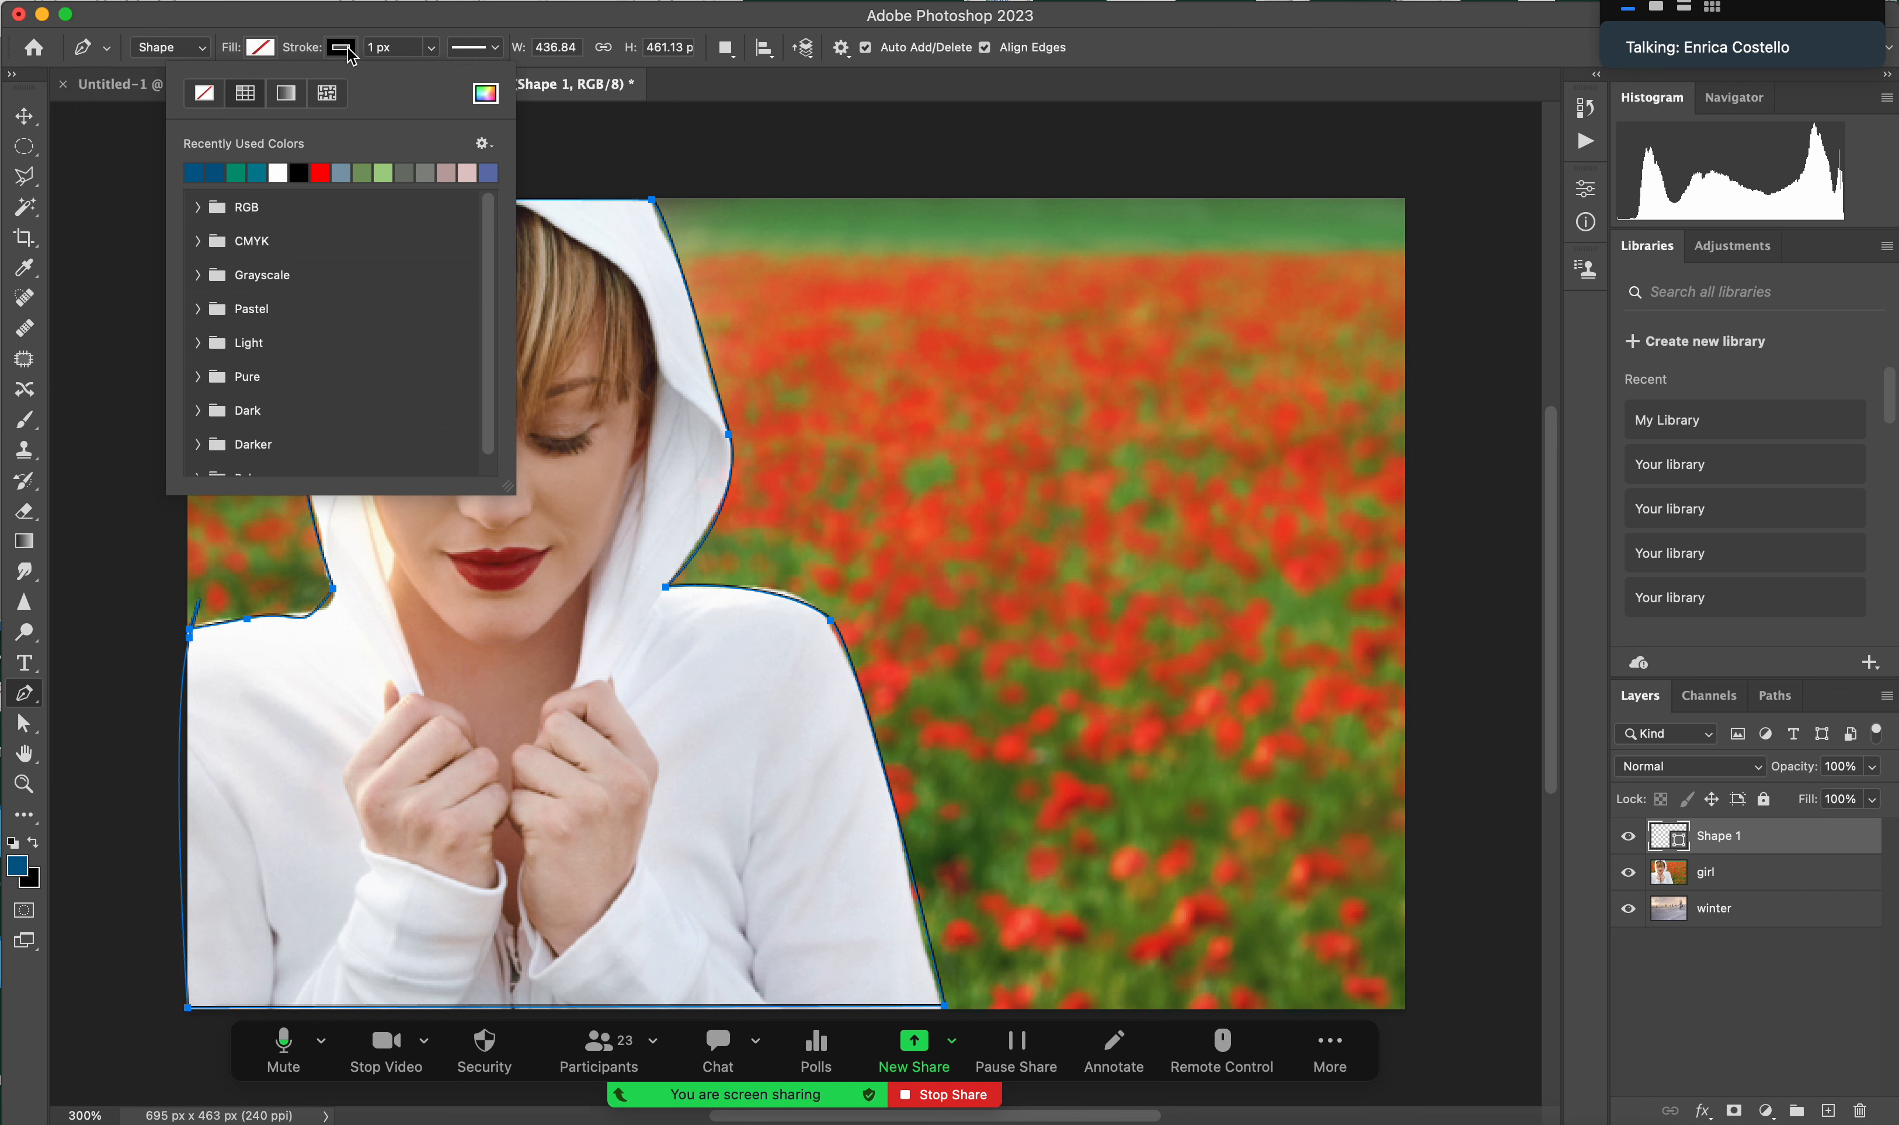
click(207, 94)
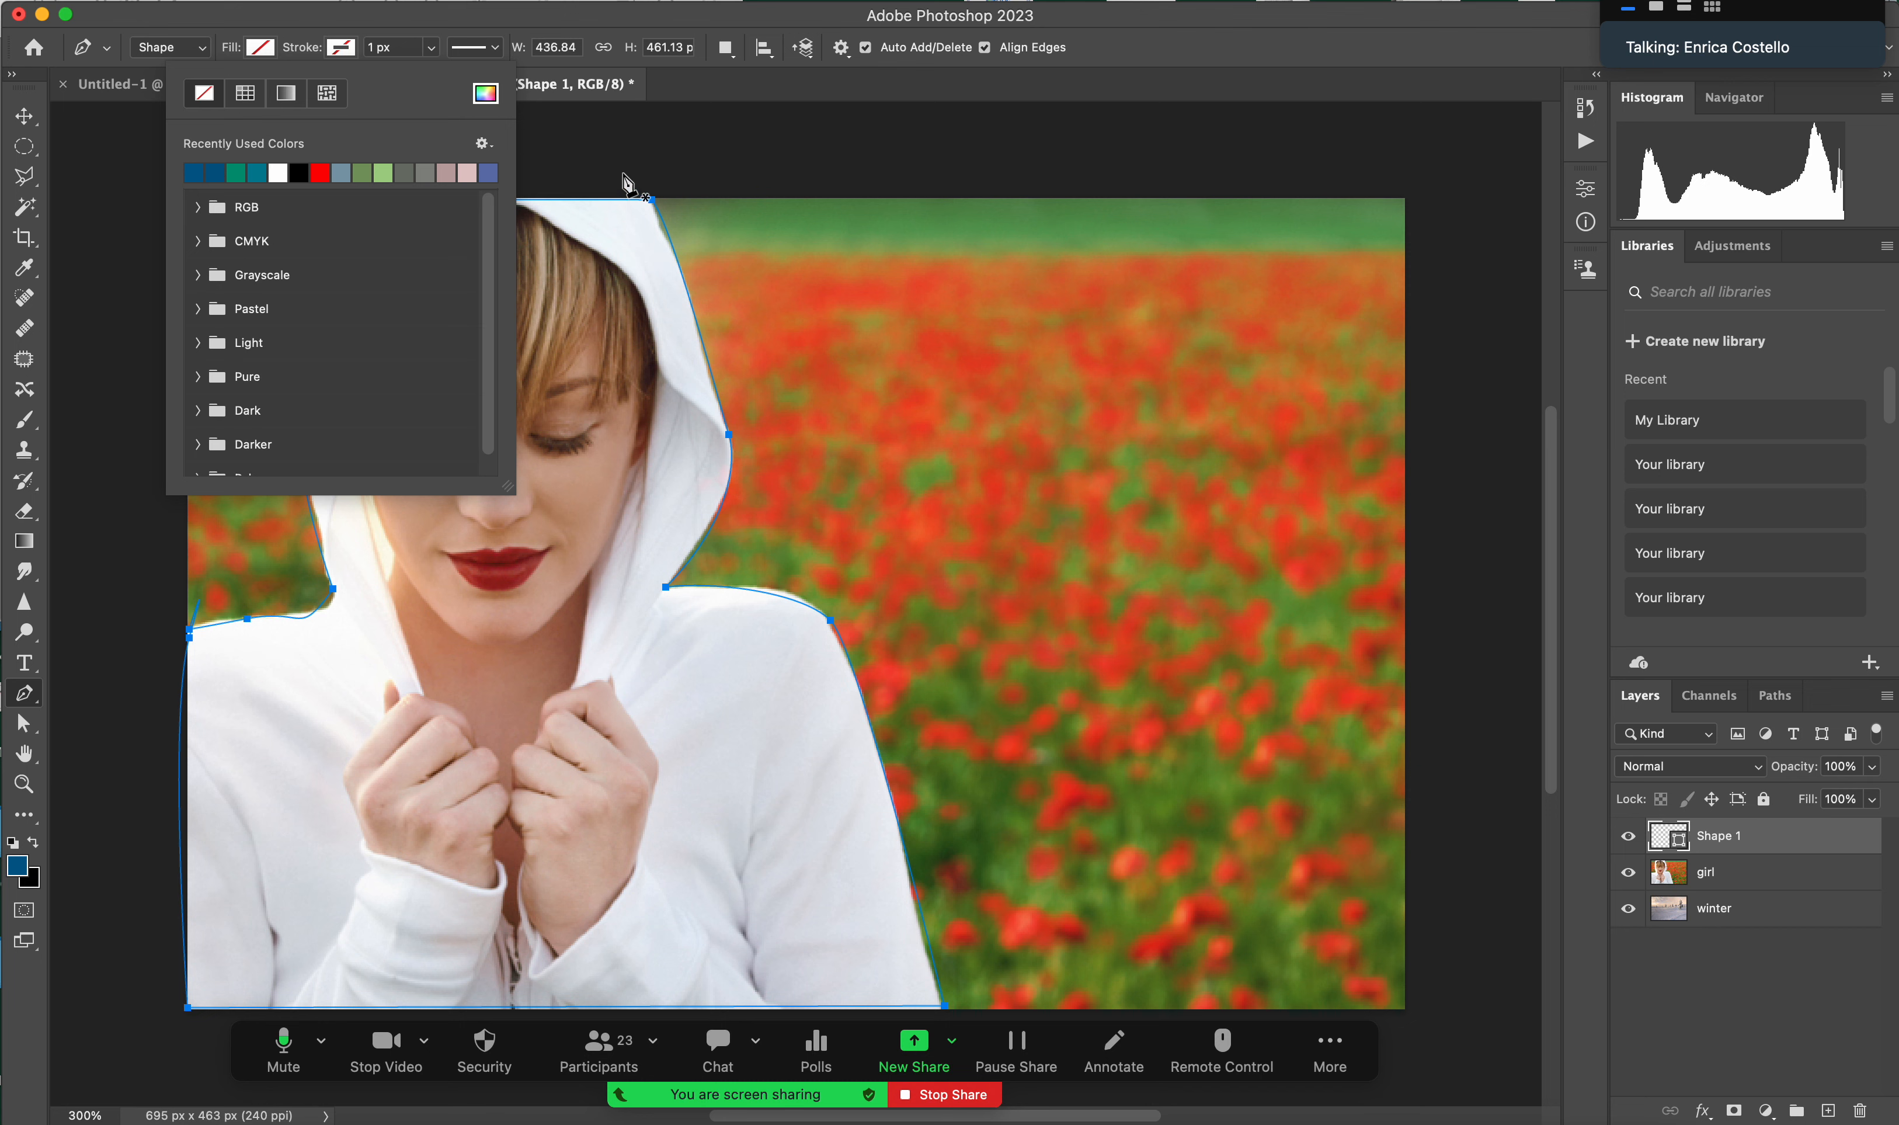
- Deselect the outline and delete the Shape 1 layer from papaveri.psd
click(24, 116)
click(147, 149)
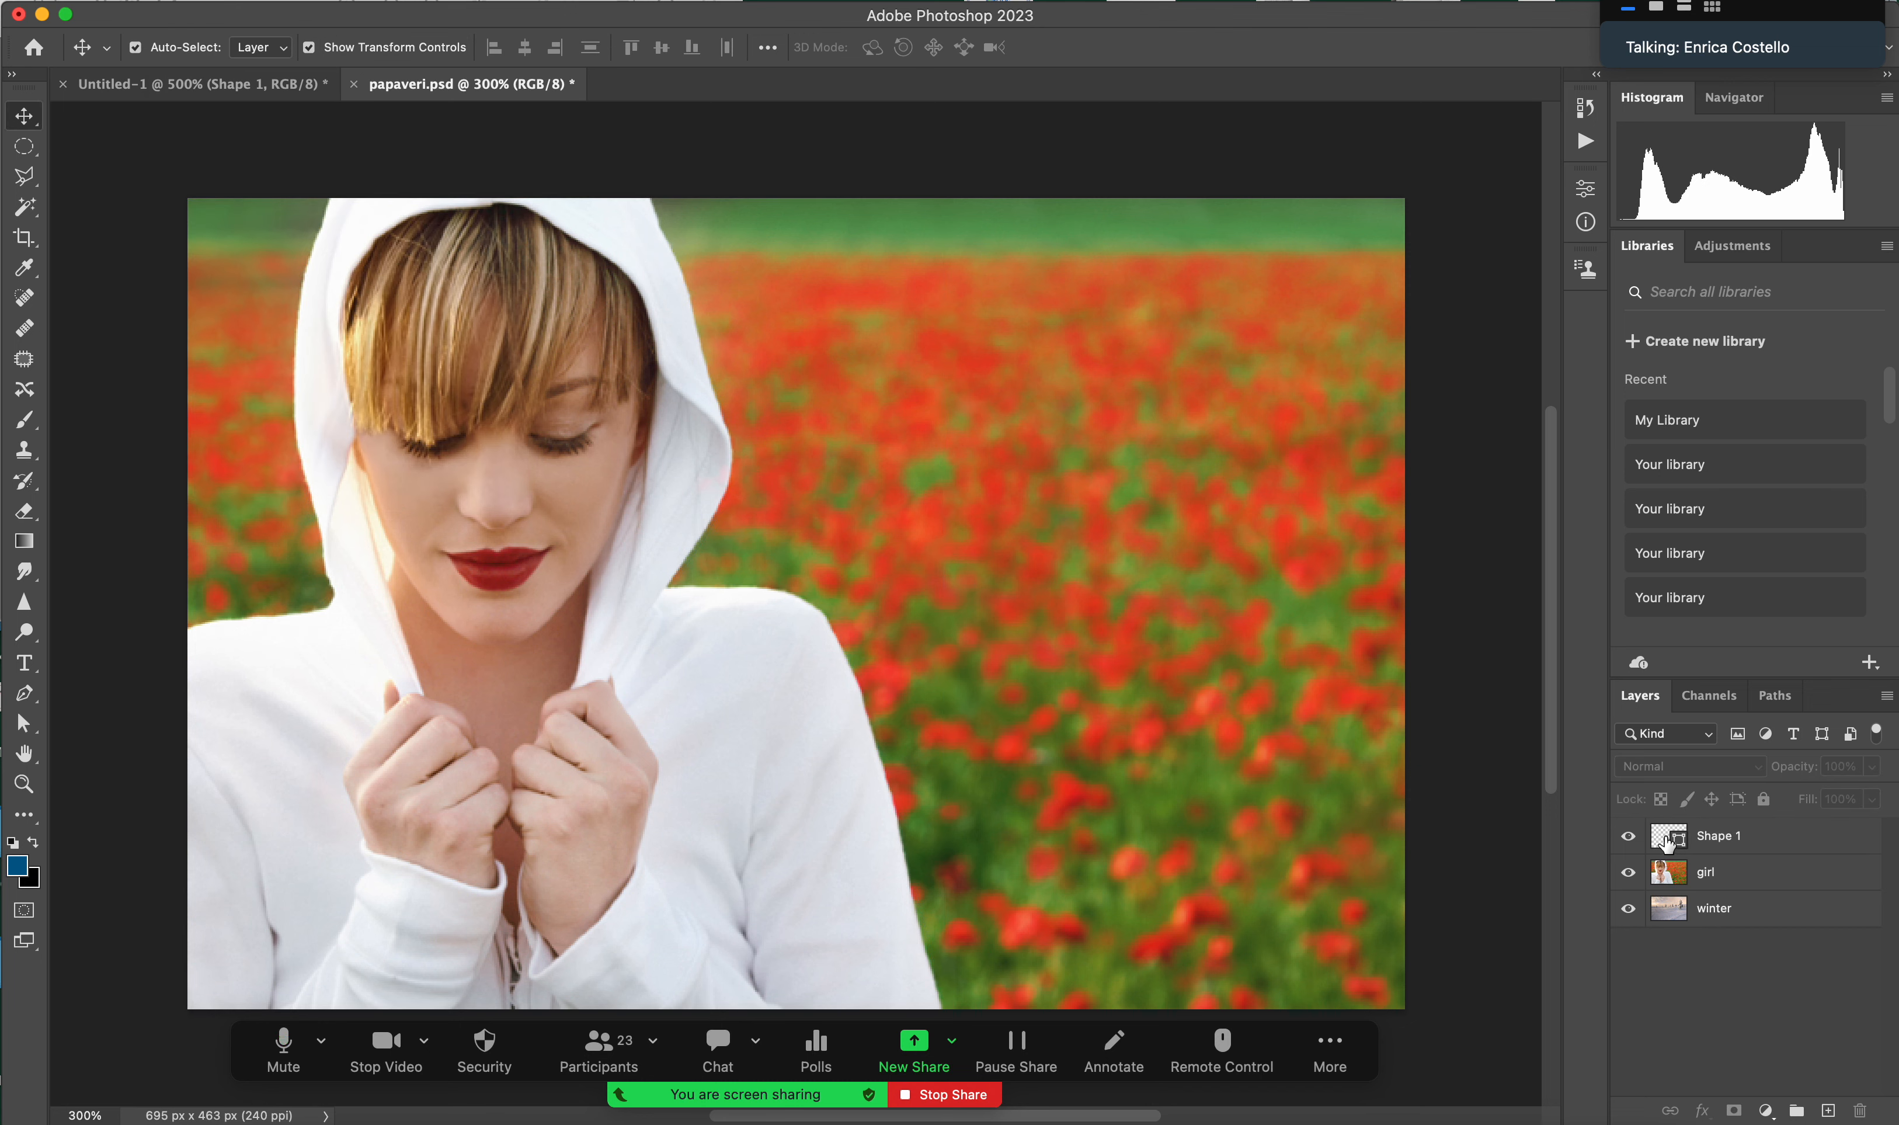
drag(1663, 845, 1860, 1110)
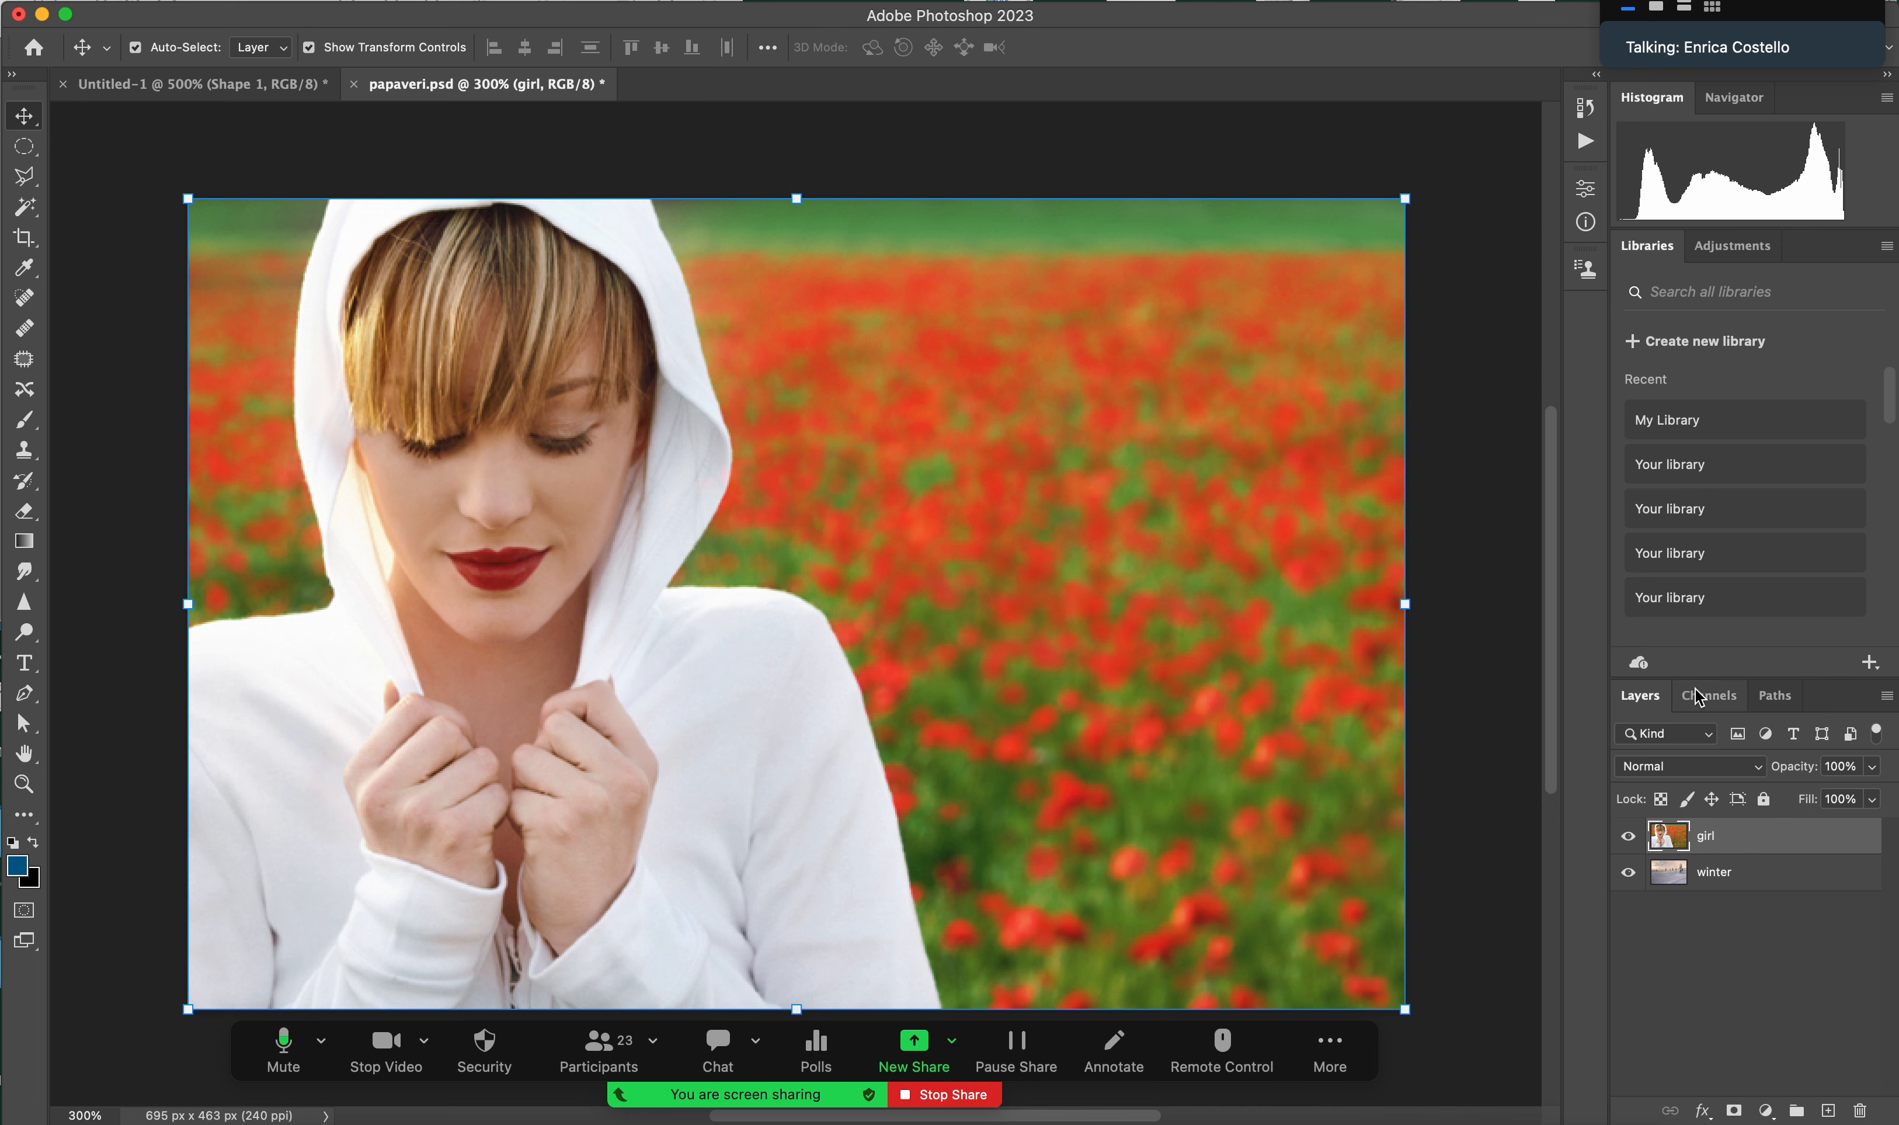
- Check the saved paths, switch to Untitled-1, and draw a small closed curved path below the large blue shape with the Pen in Path mode
click(1775, 695)
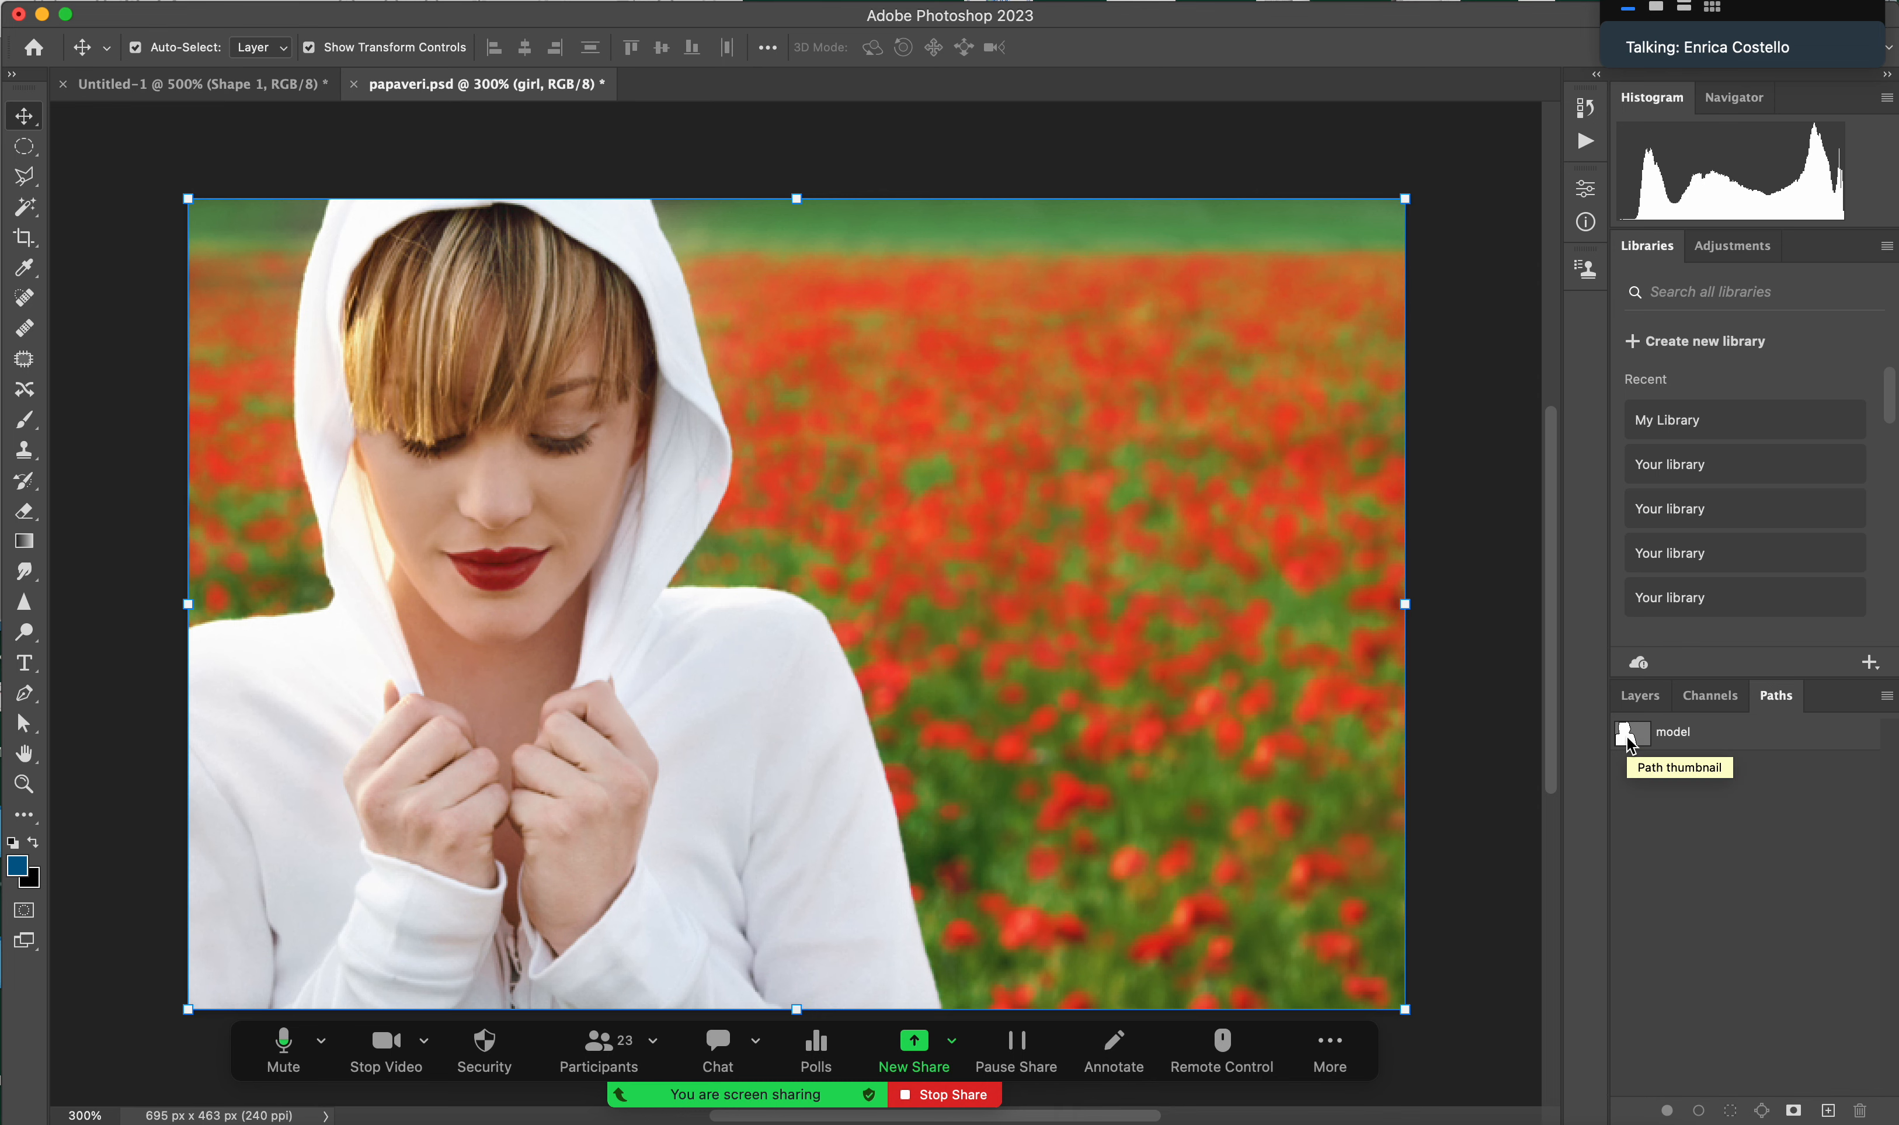
click(285, 83)
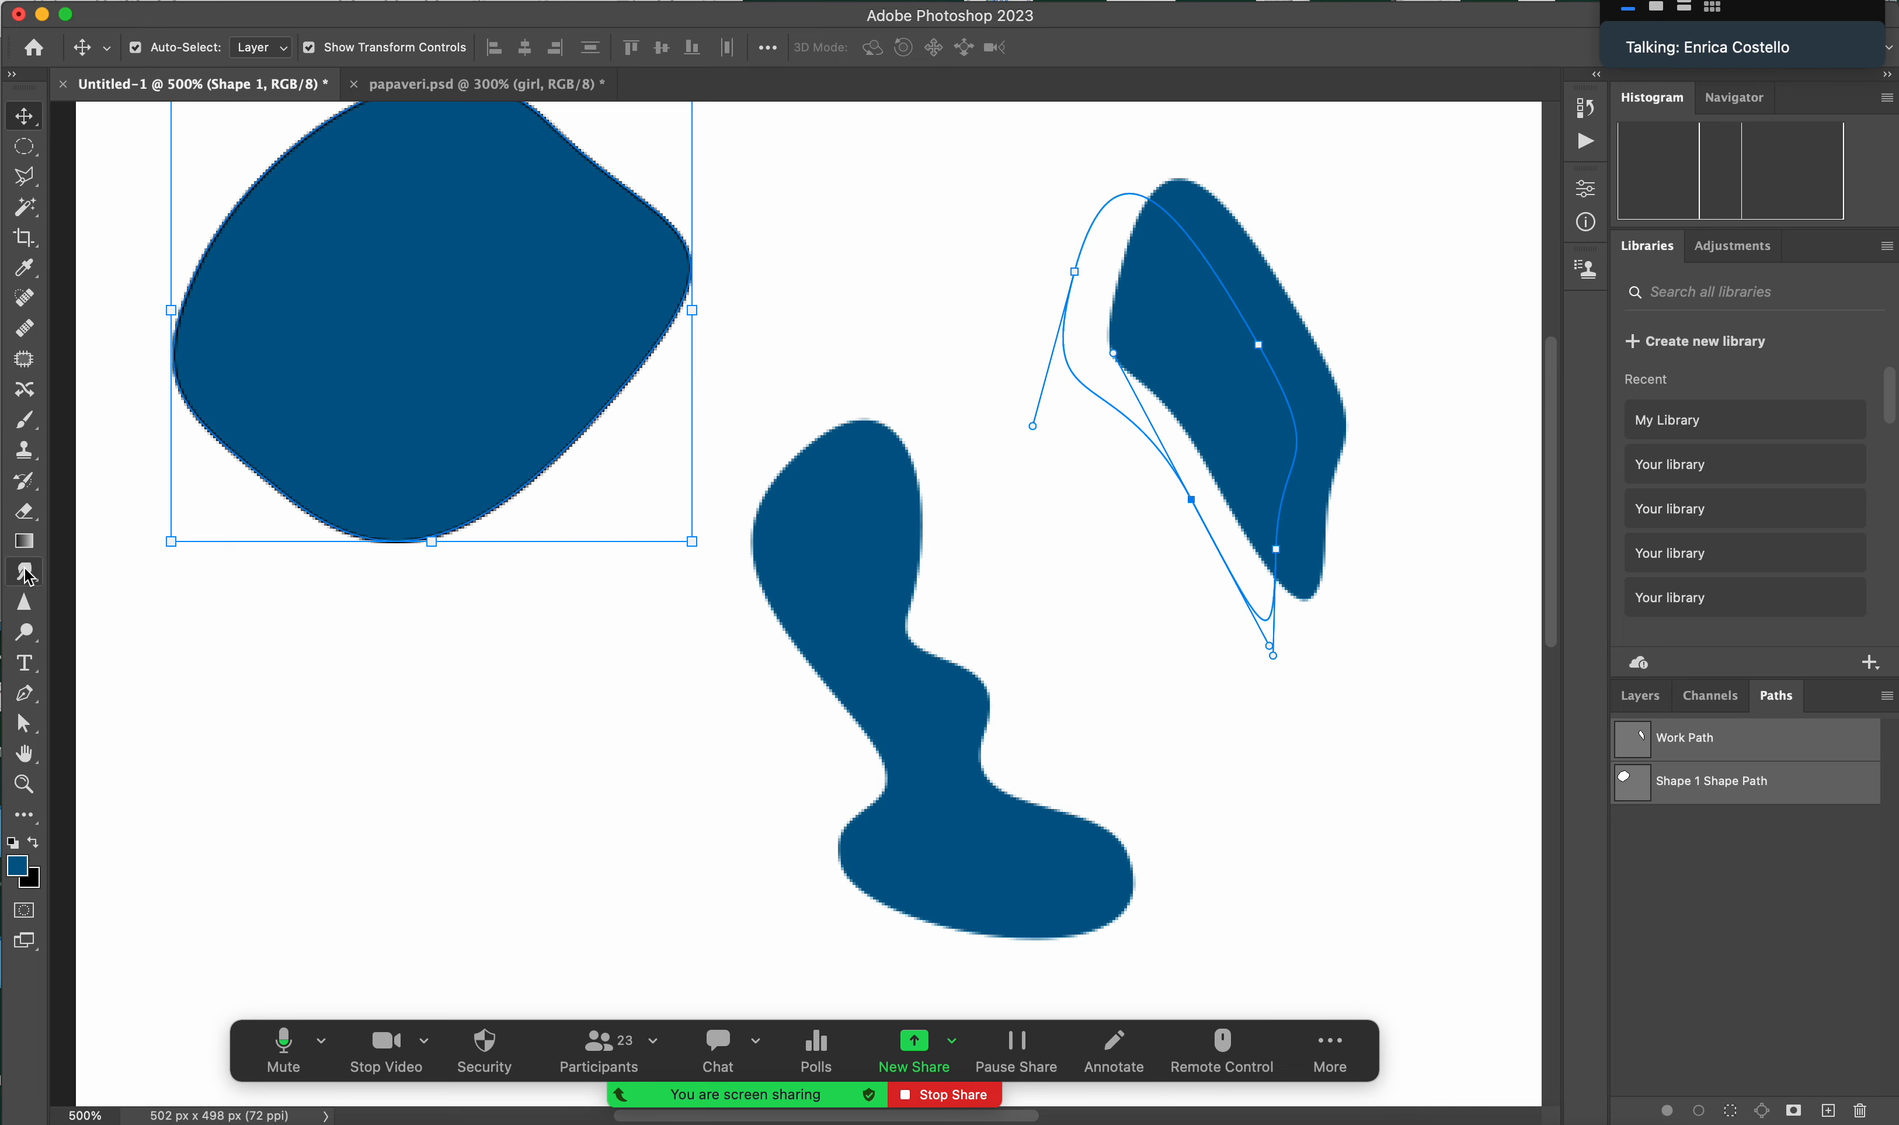
click(23, 693)
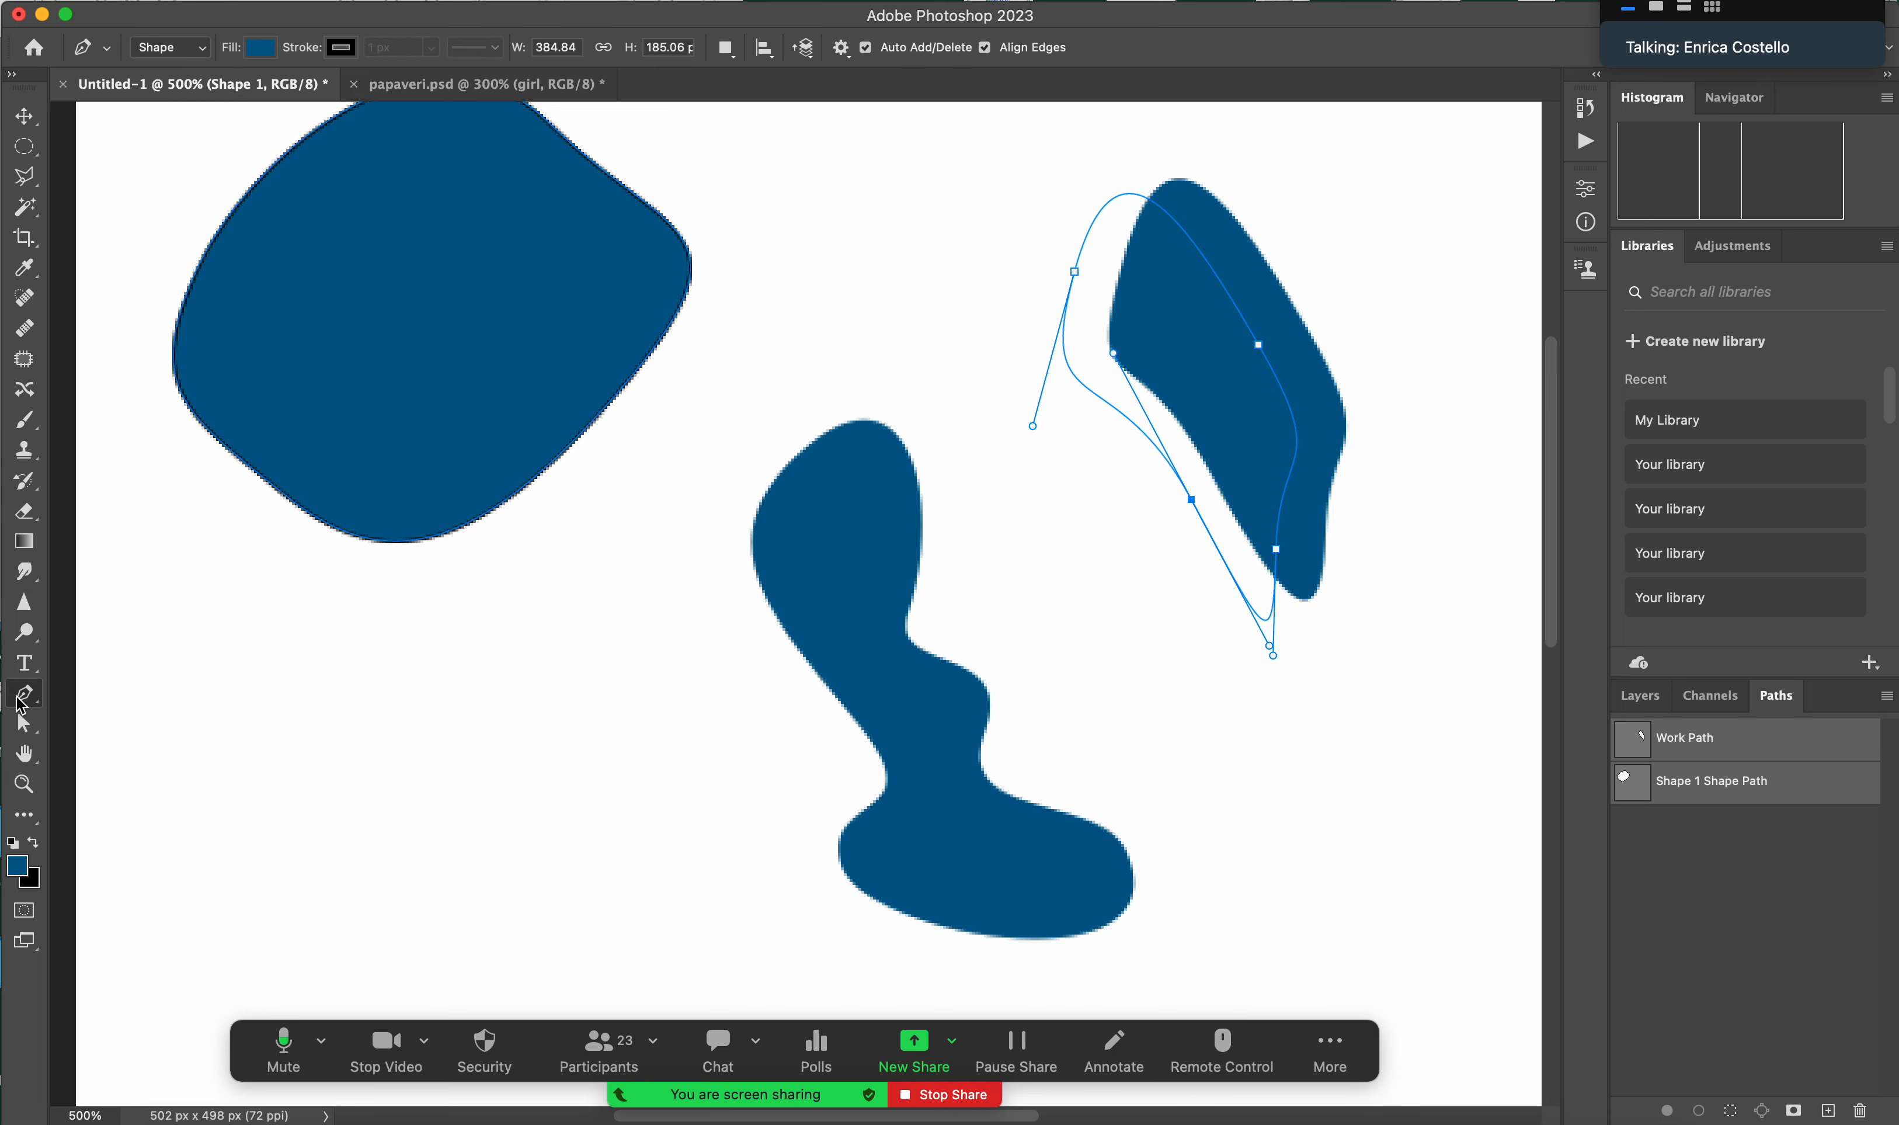
click(191, 49)
click(165, 64)
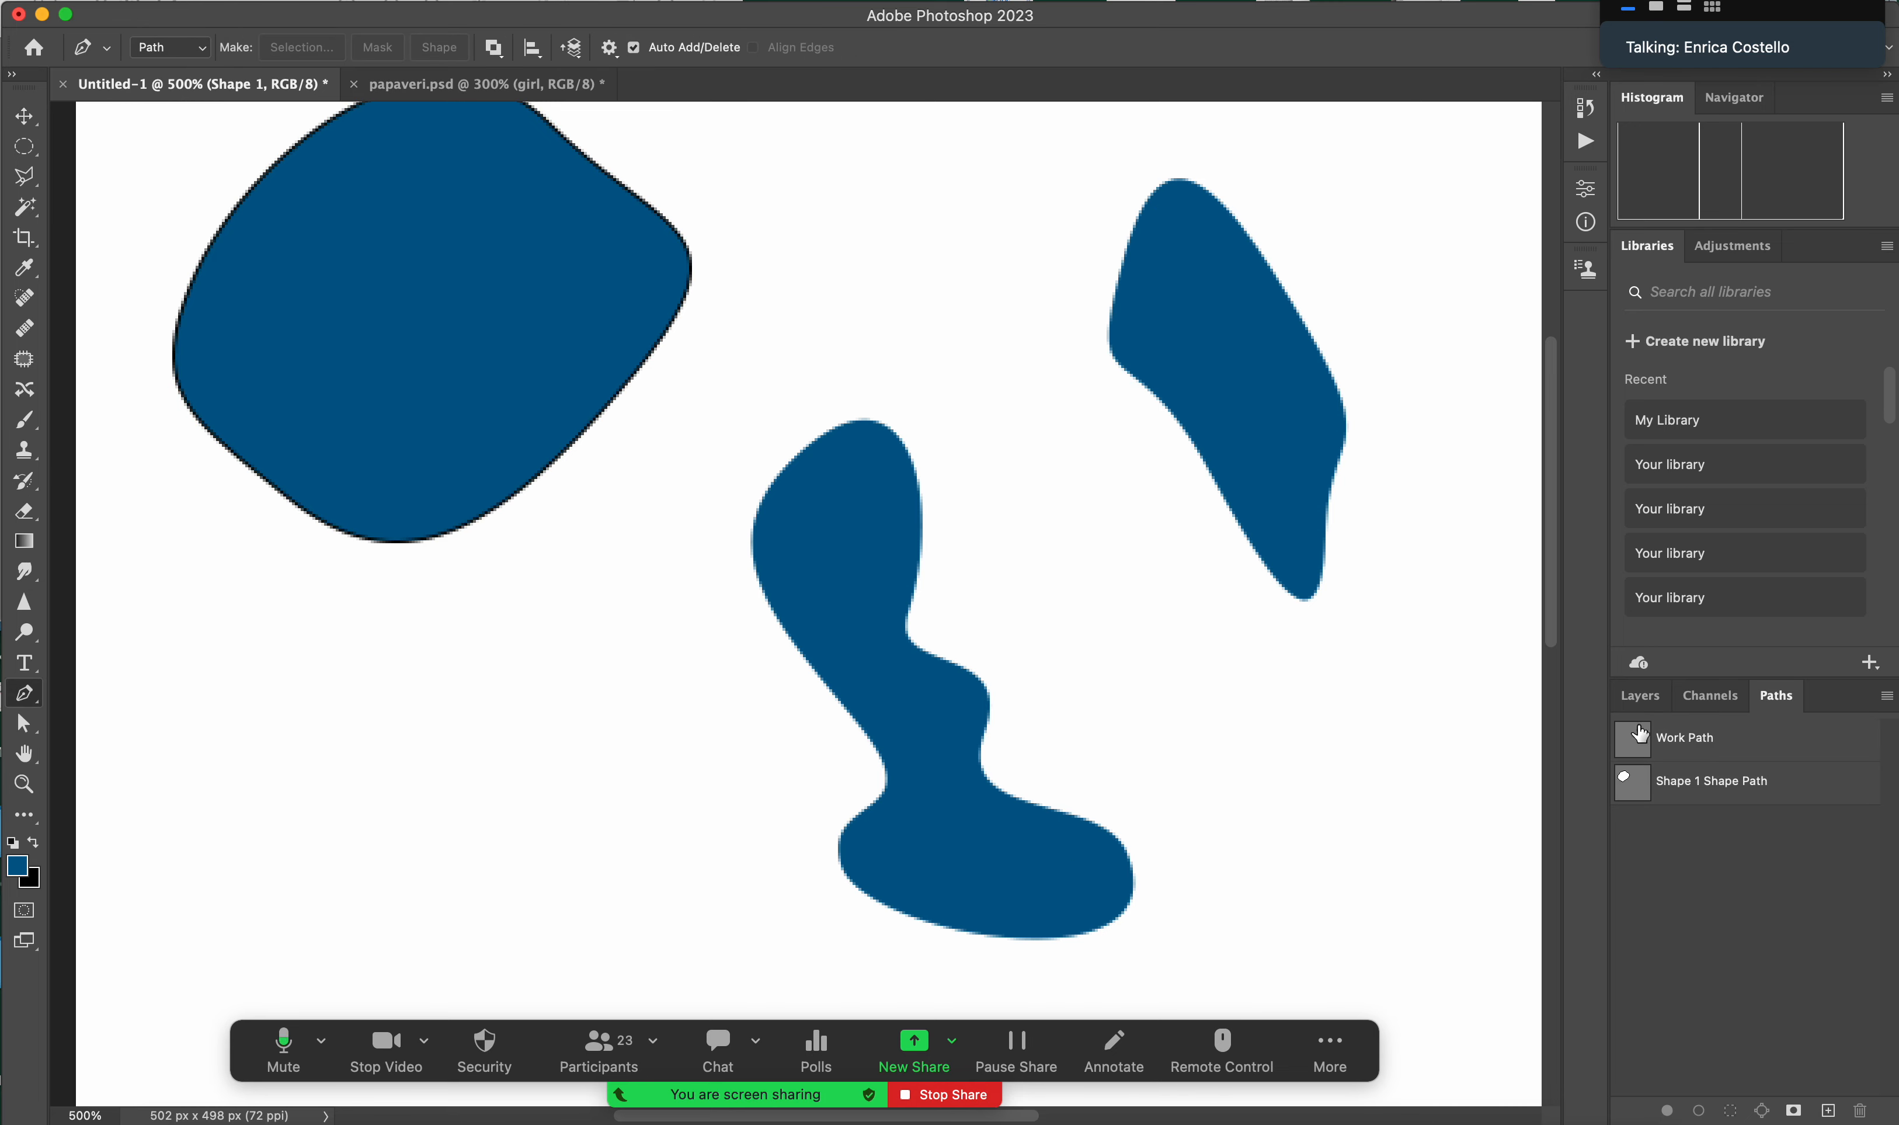
click(1638, 703)
mouse_move(528, 754)
mouse_down()
mouse_move(430, 744)
mouse_move(456, 799)
mouse_move(532, 795)
mouse_move(510, 772)
mouse_up()
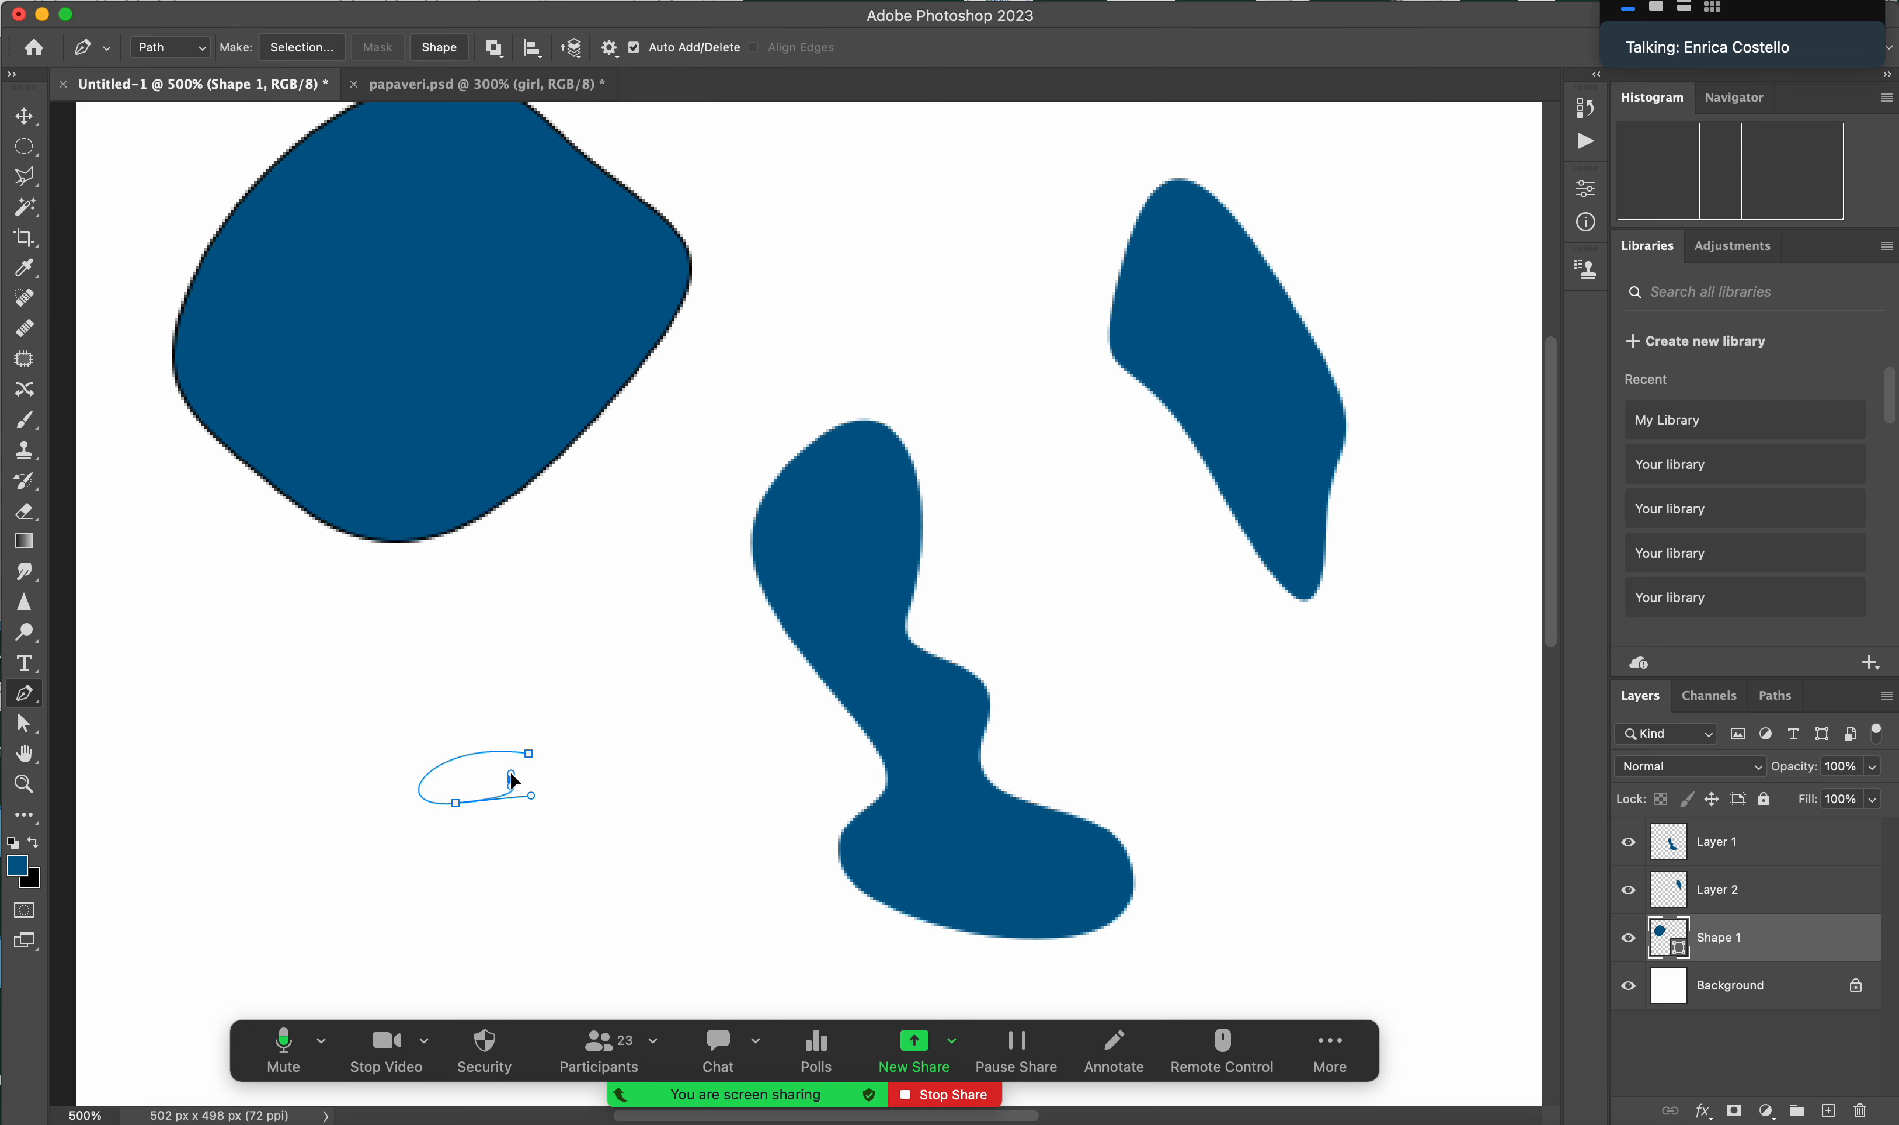
click(529, 753)
- Load the newly drawn Work Path as a selection
click(1776, 696)
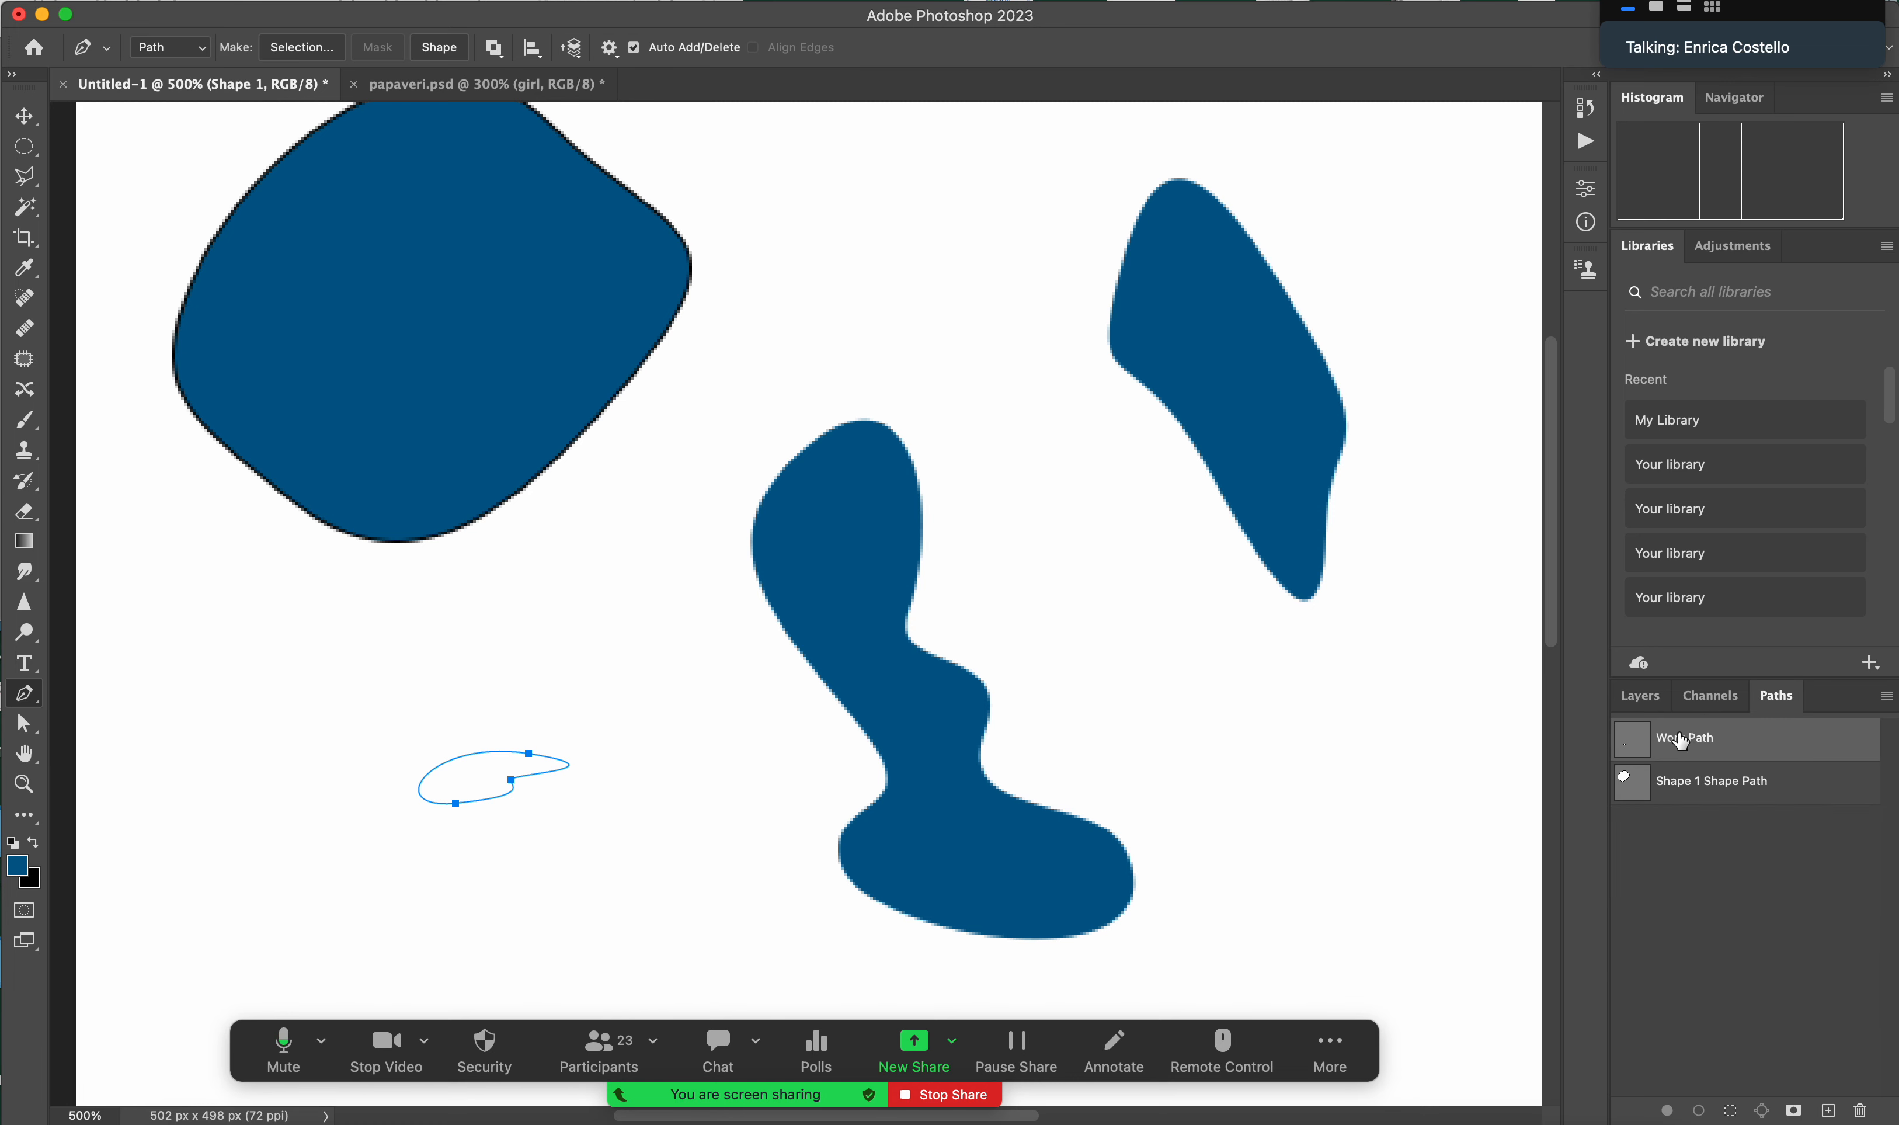
drag(1688, 742, 1631, 745)
super+click(1632, 745)
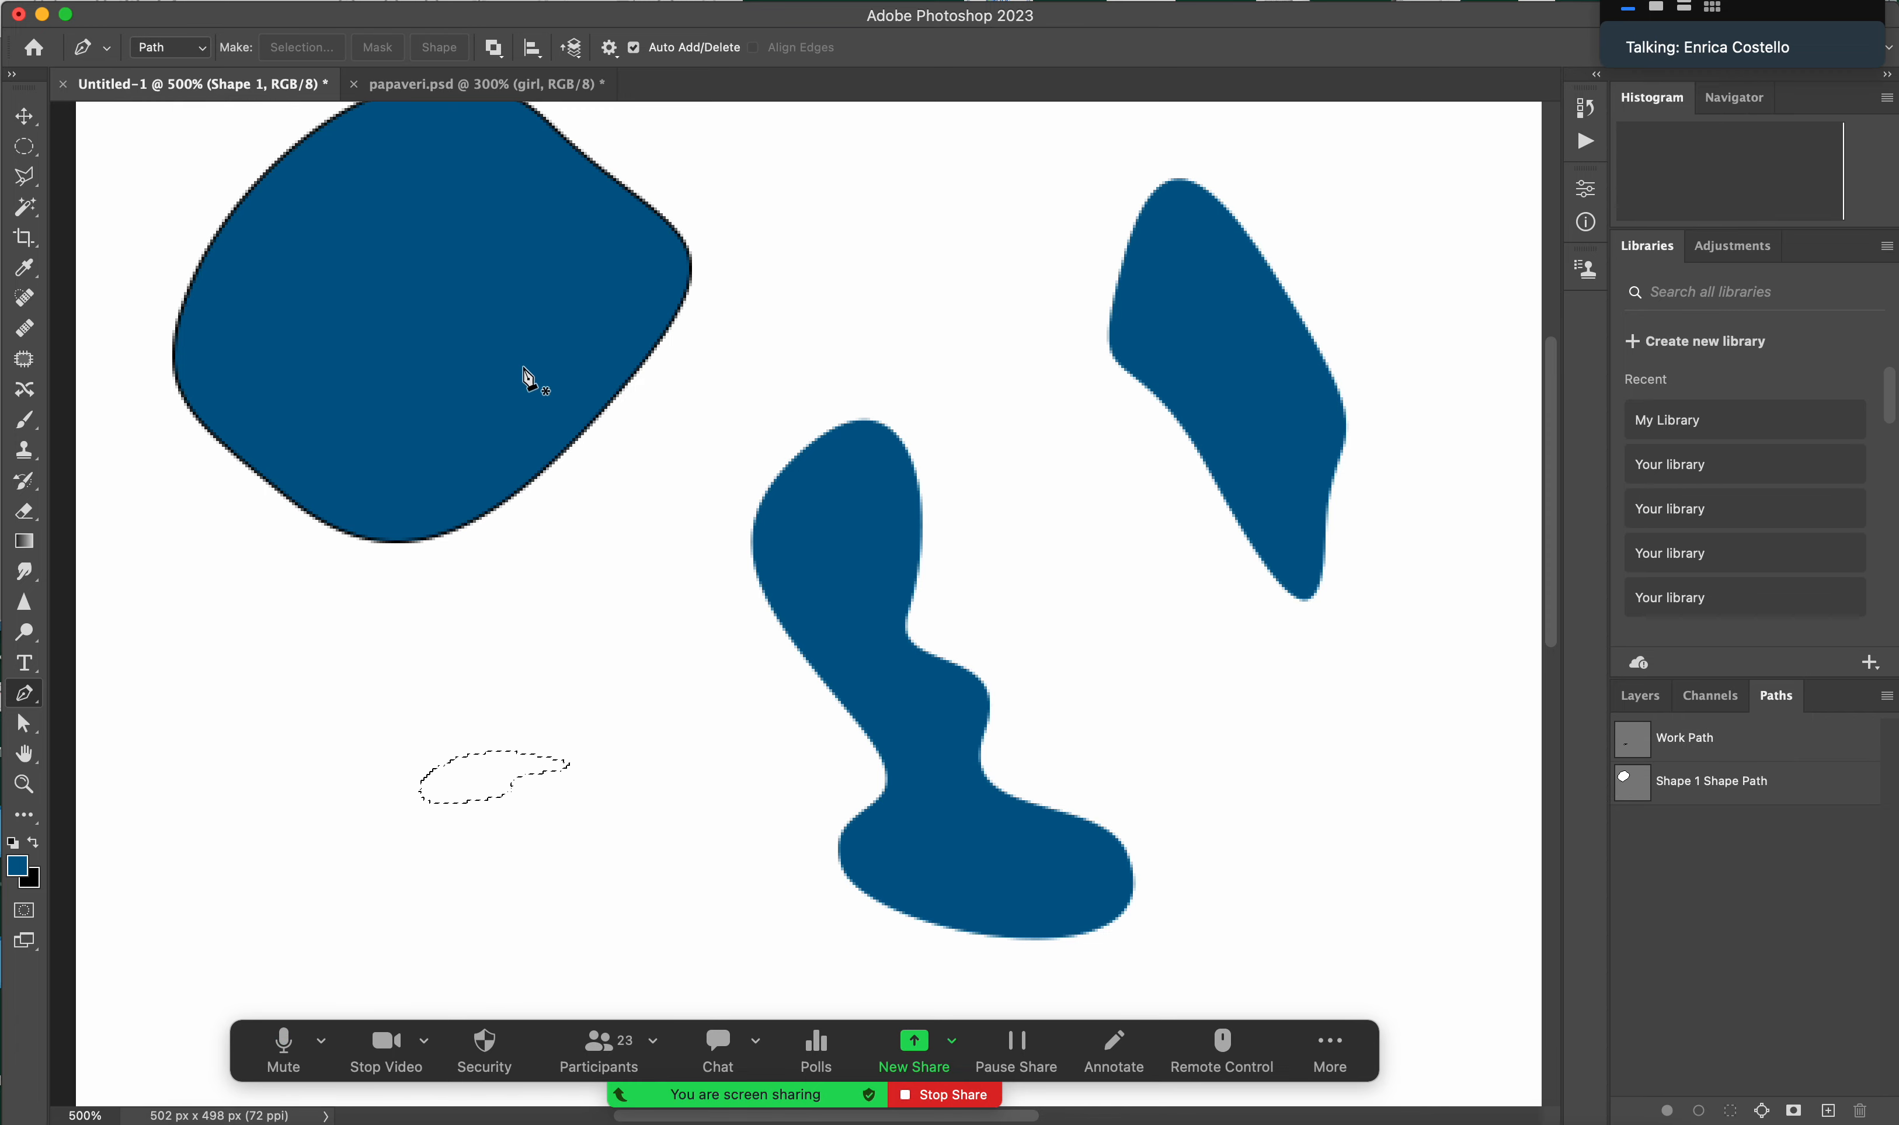
- Return to papaveri.psd, activate the saved model path, inspect its curve closely at the shoulder, and fit the image back on screen
click(487, 85)
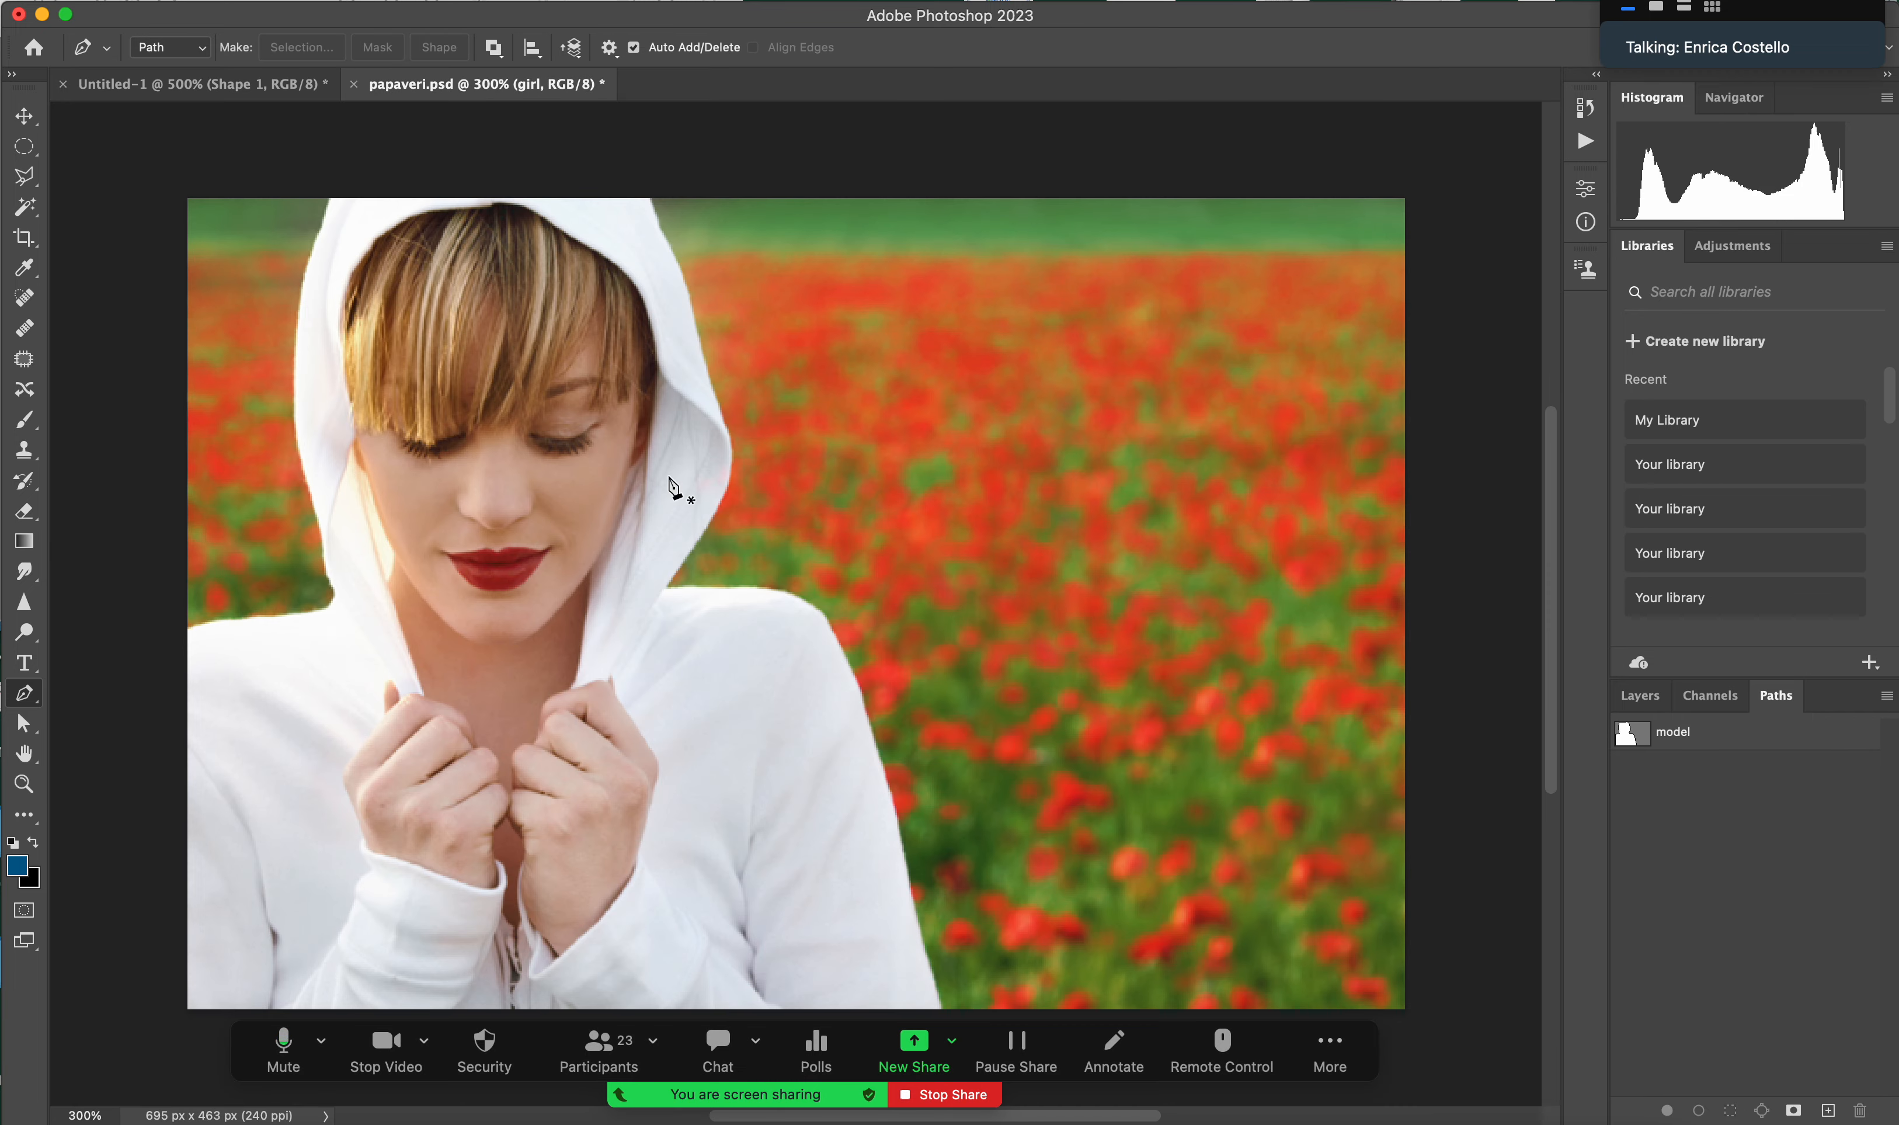
click(1634, 741)
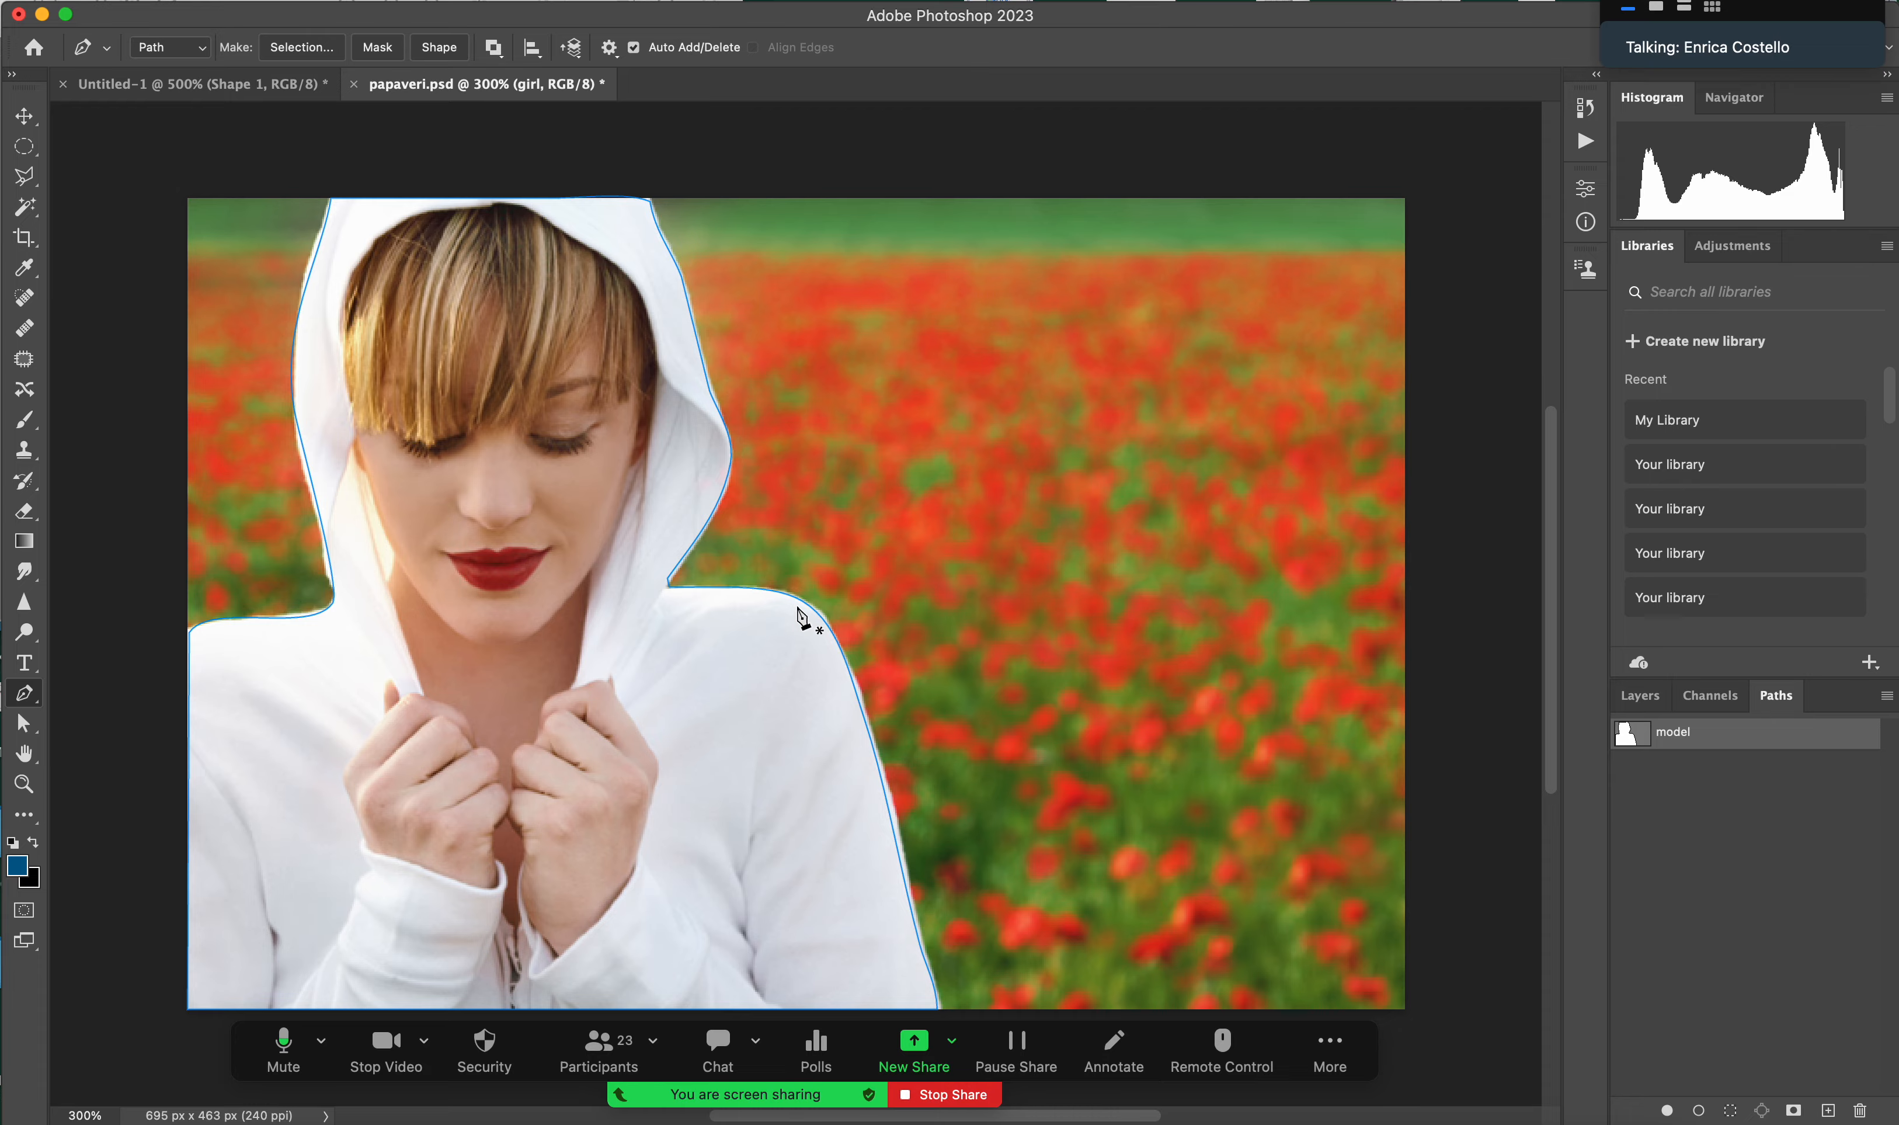
click(24, 783)
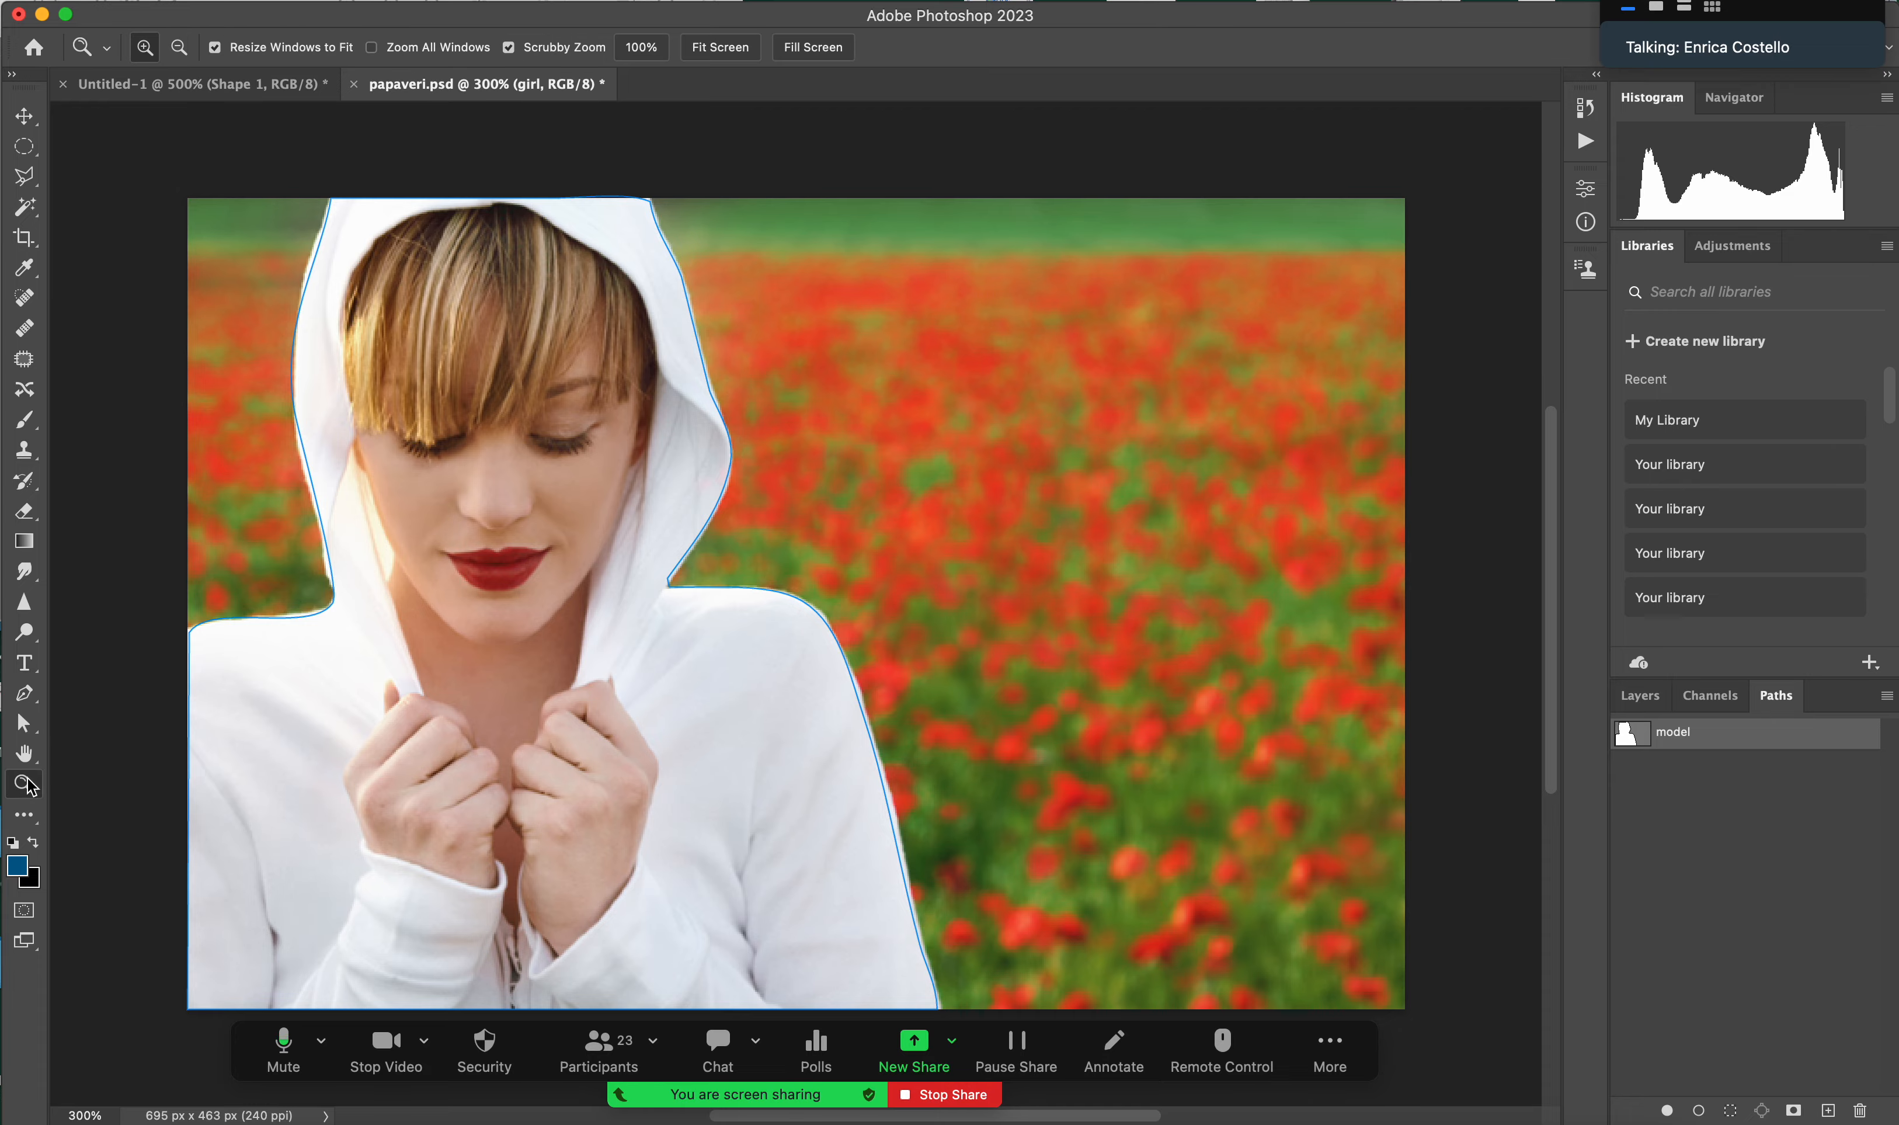
drag(725, 552, 943, 651)
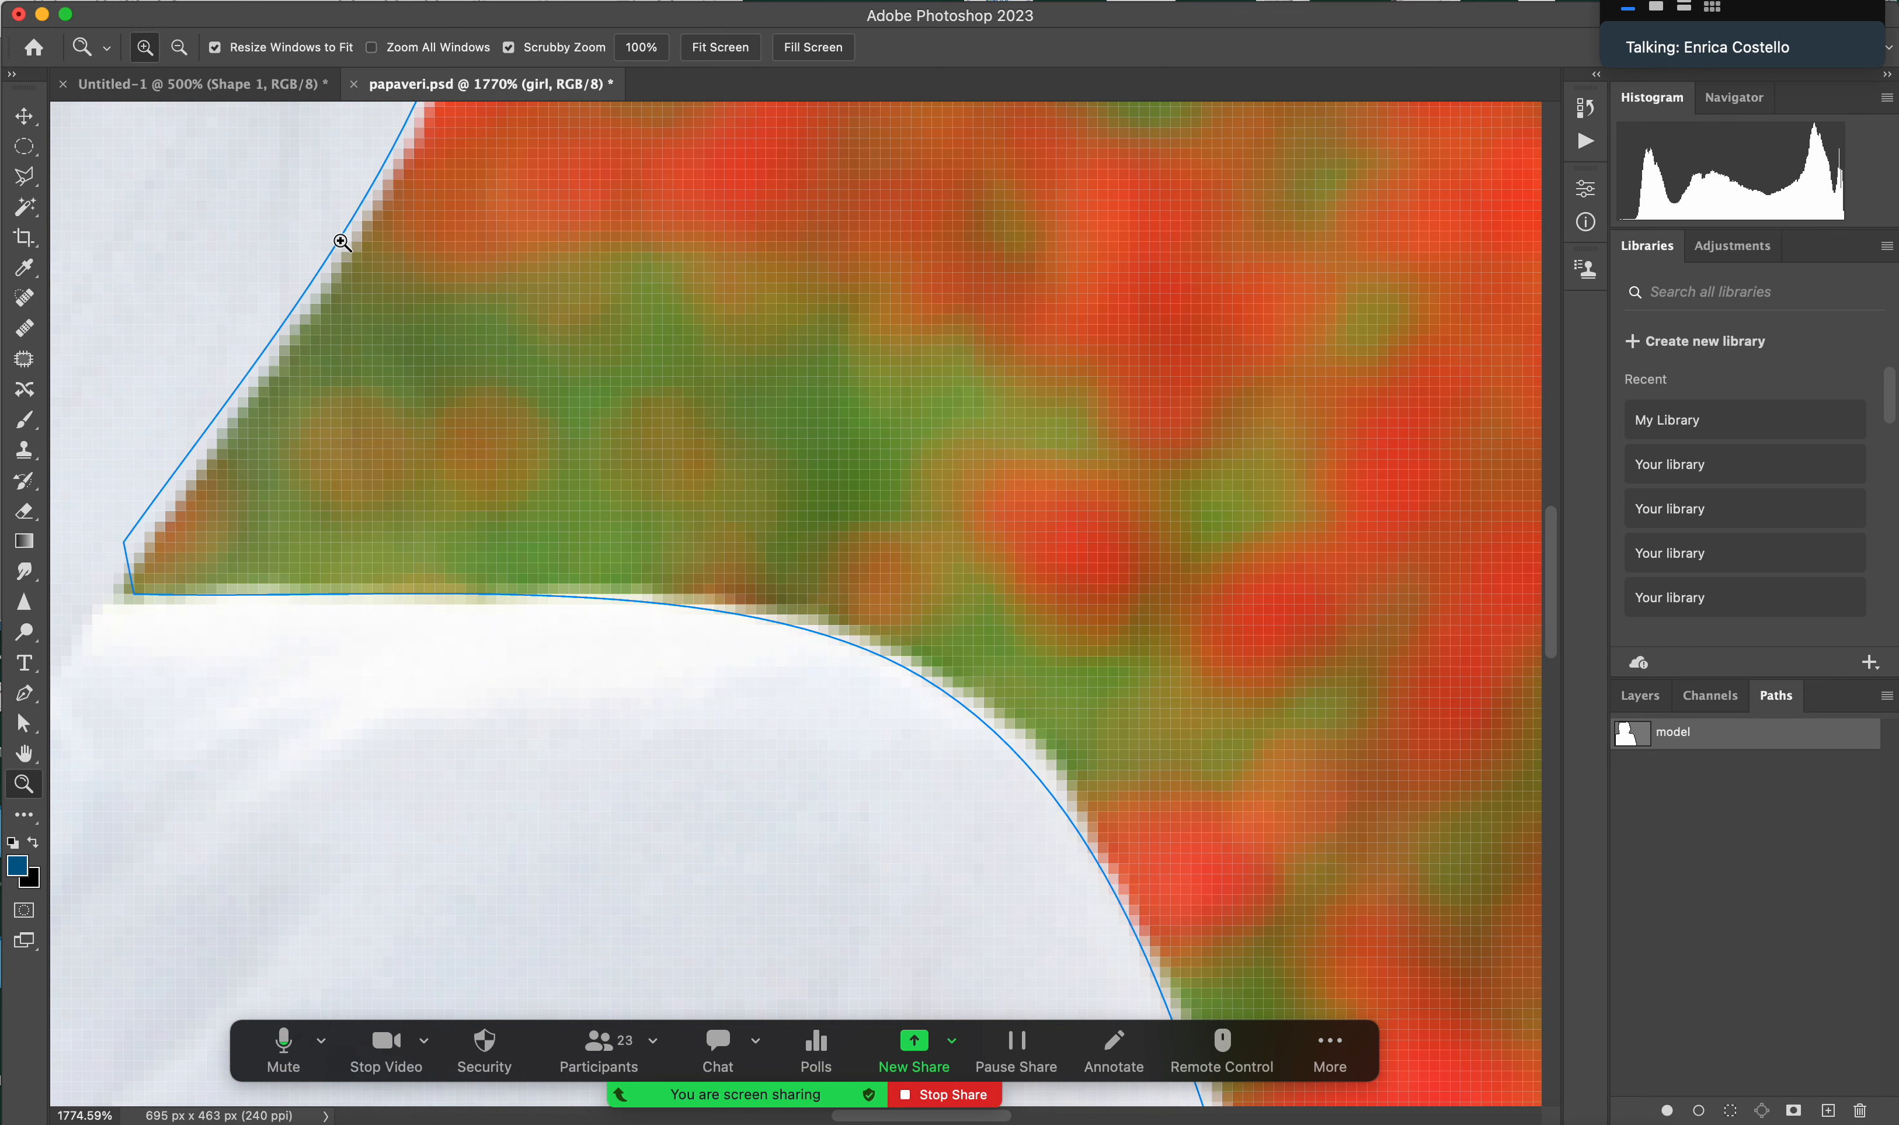
key(super+0)
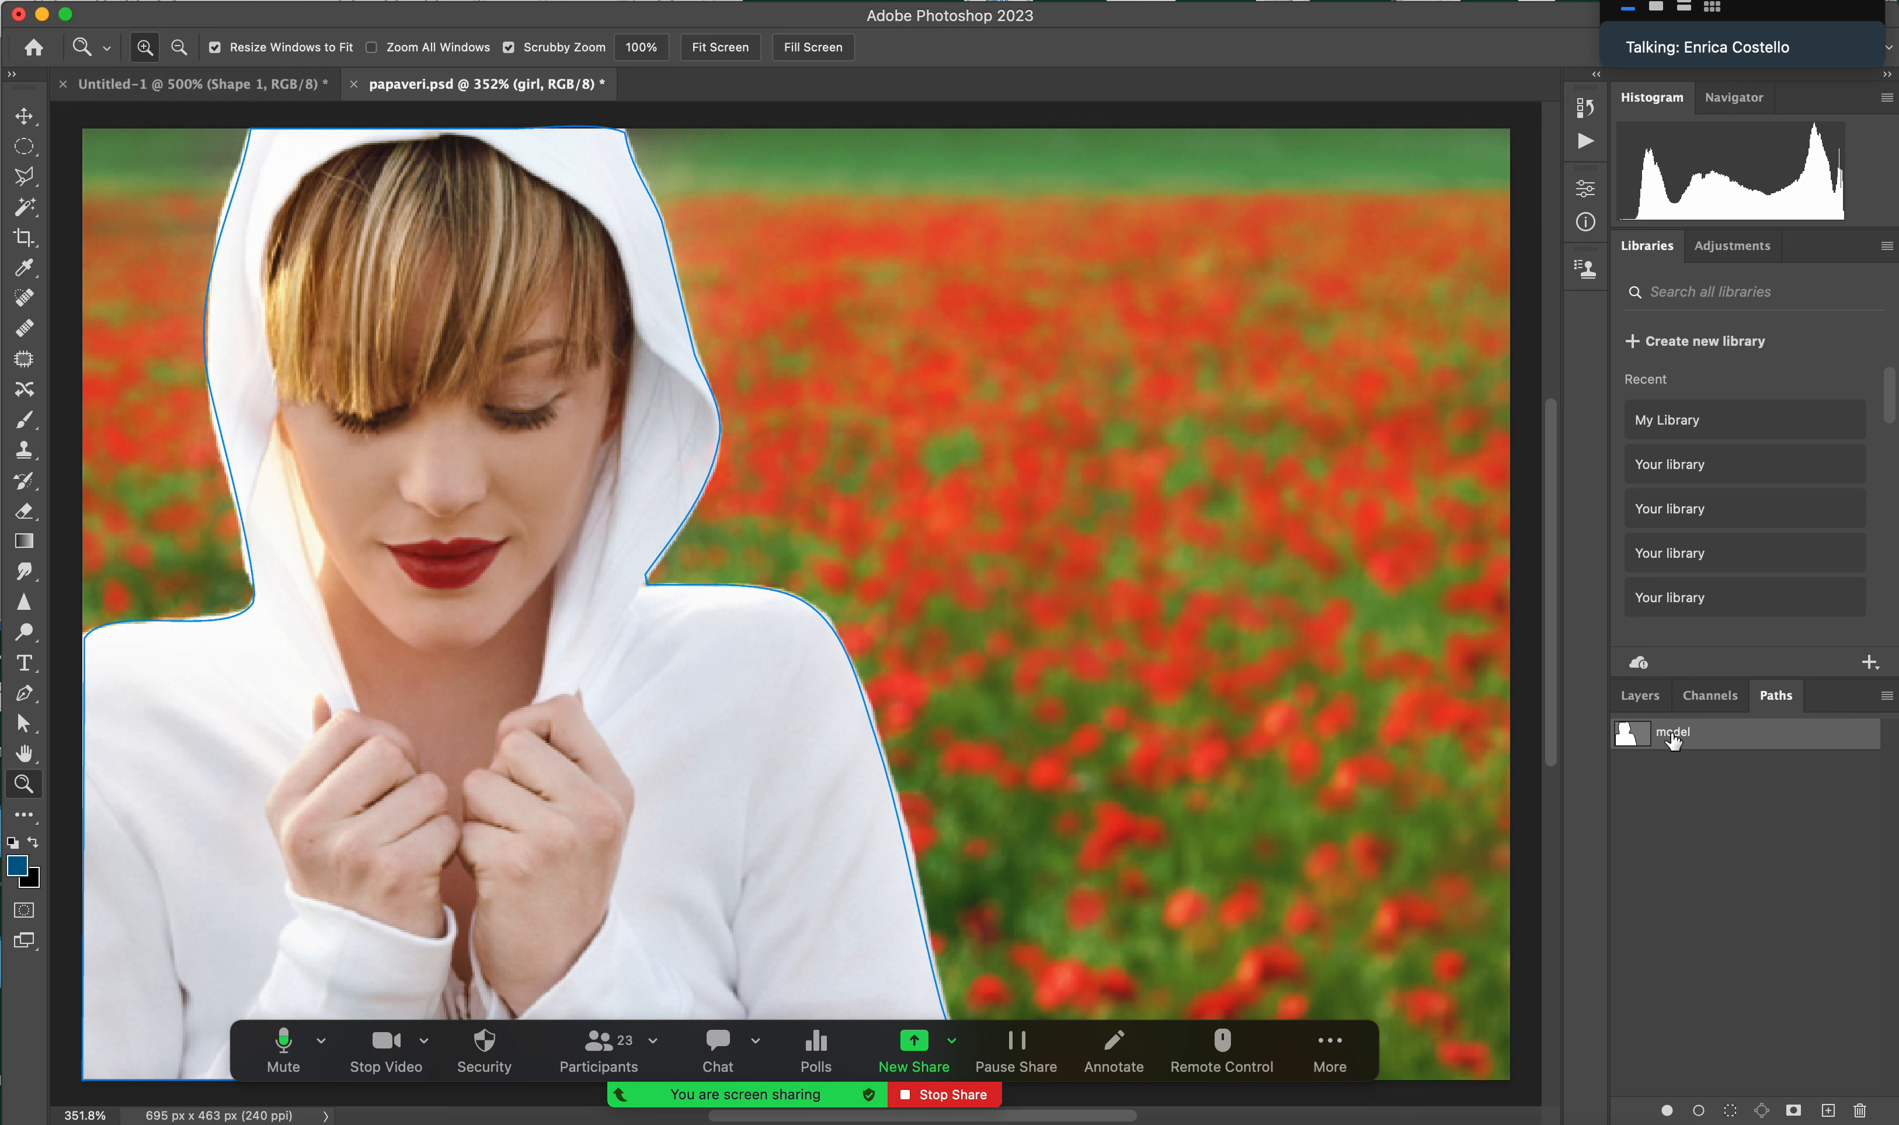
- Add a layer mask and a vector mask from the model path to the girl layer, and check the vector mask among the paths
click(1642, 702)
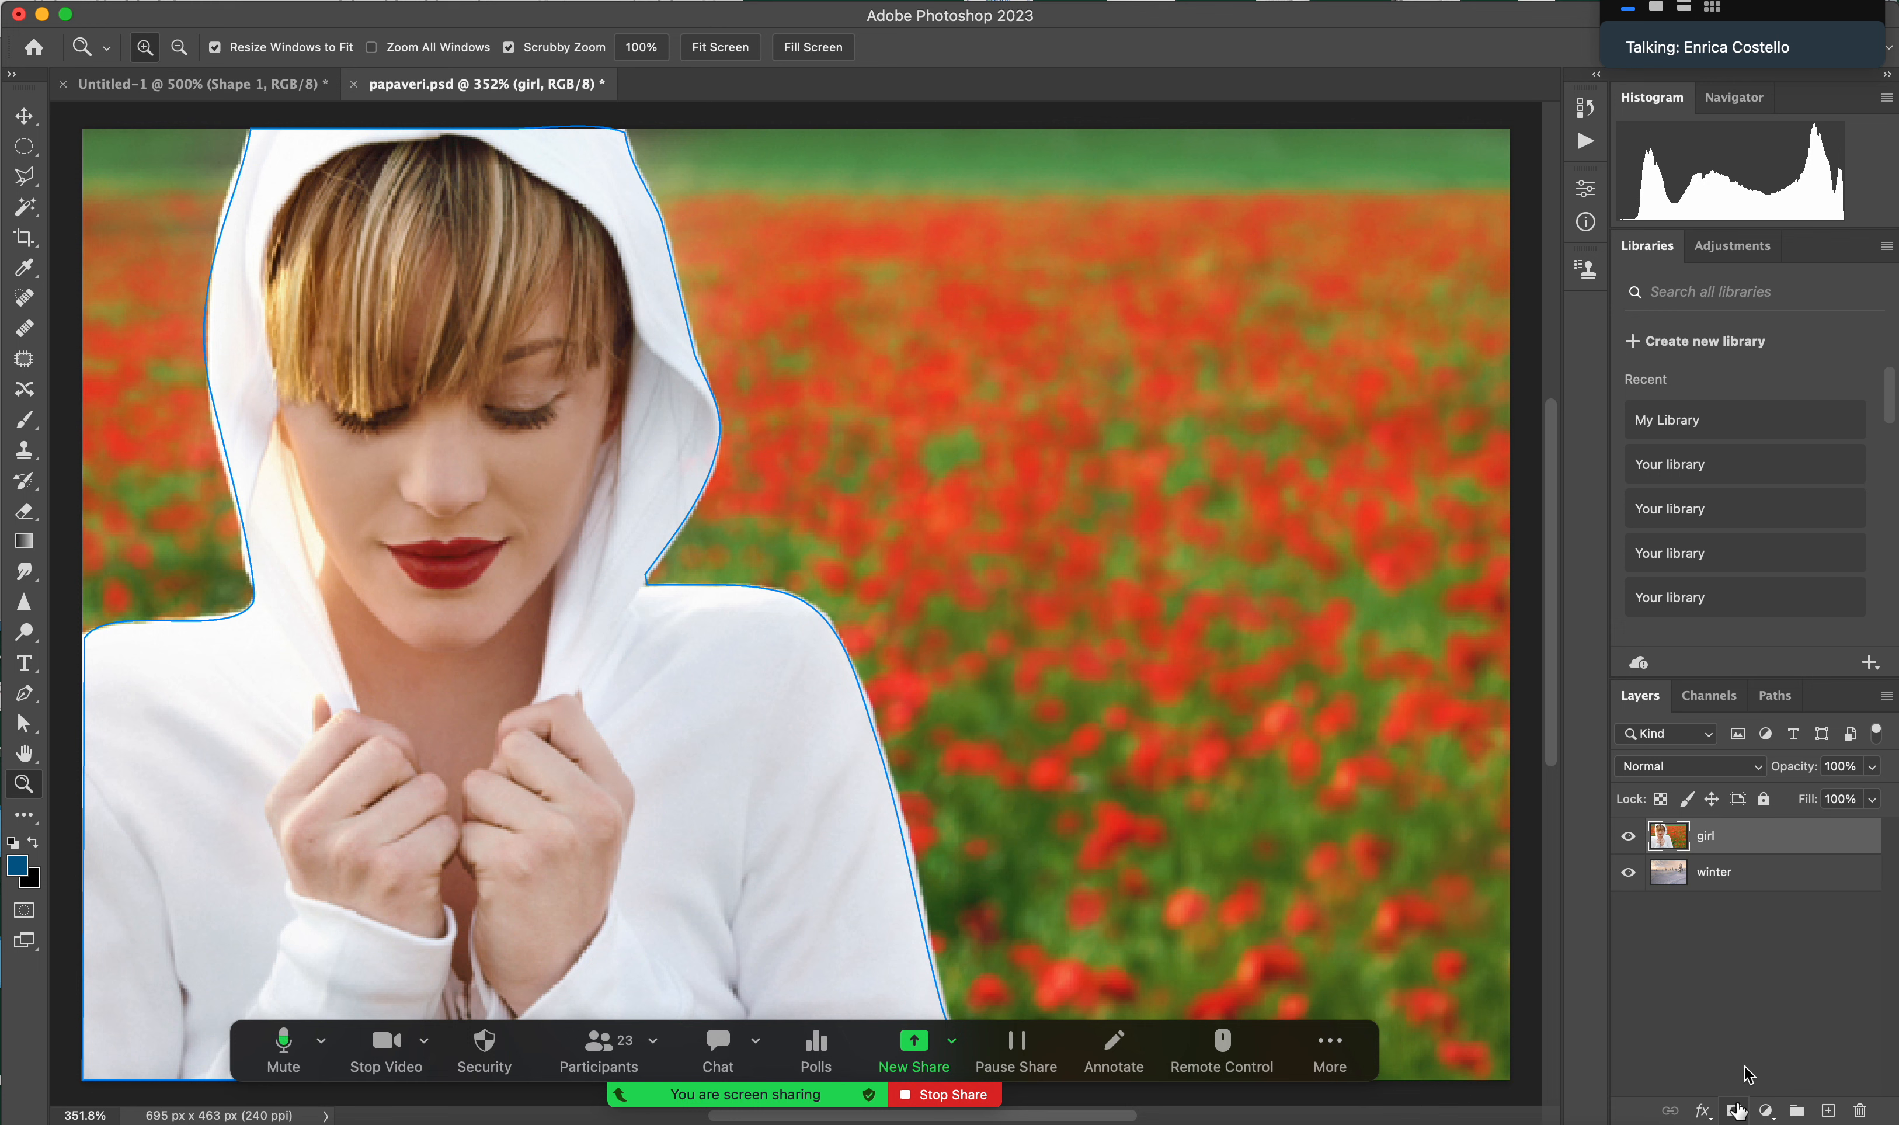
click(1769, 698)
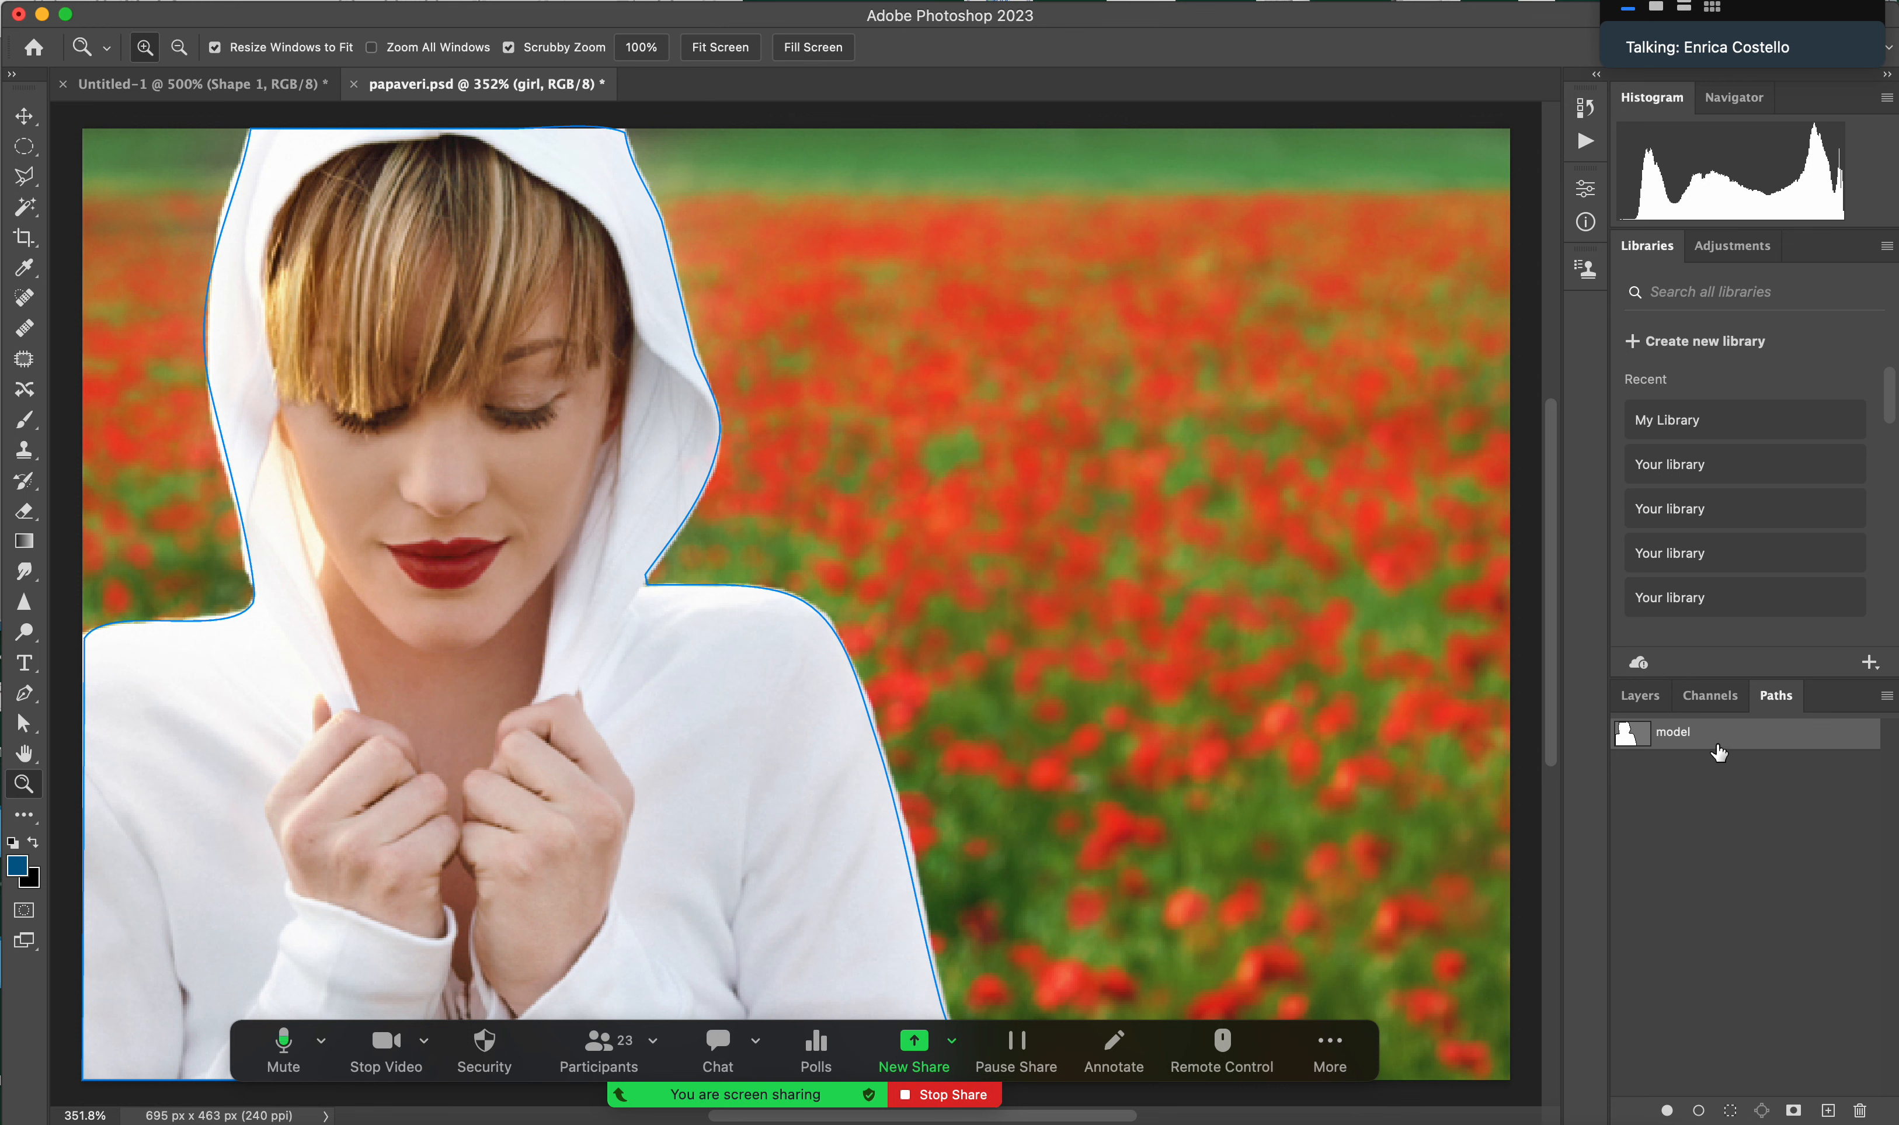
click(1640, 695)
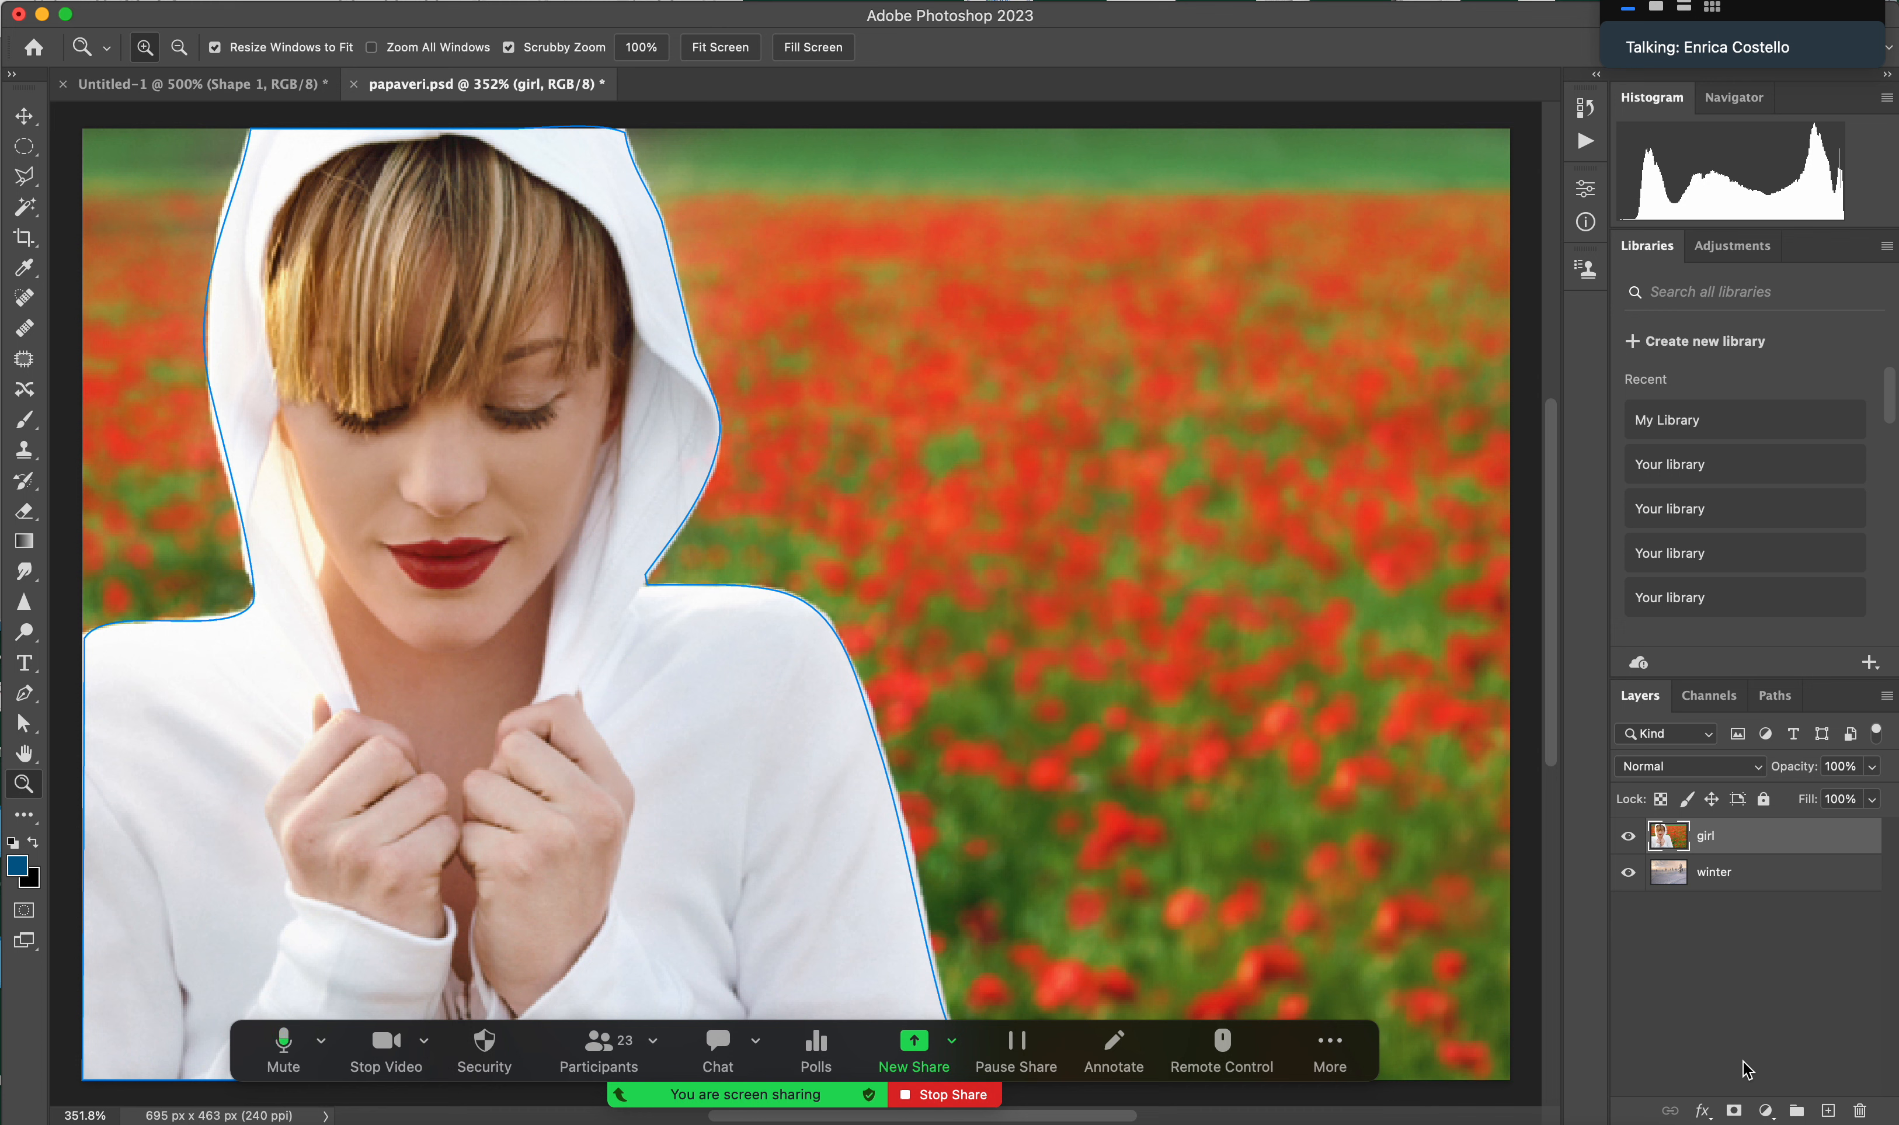
click(1731, 1110)
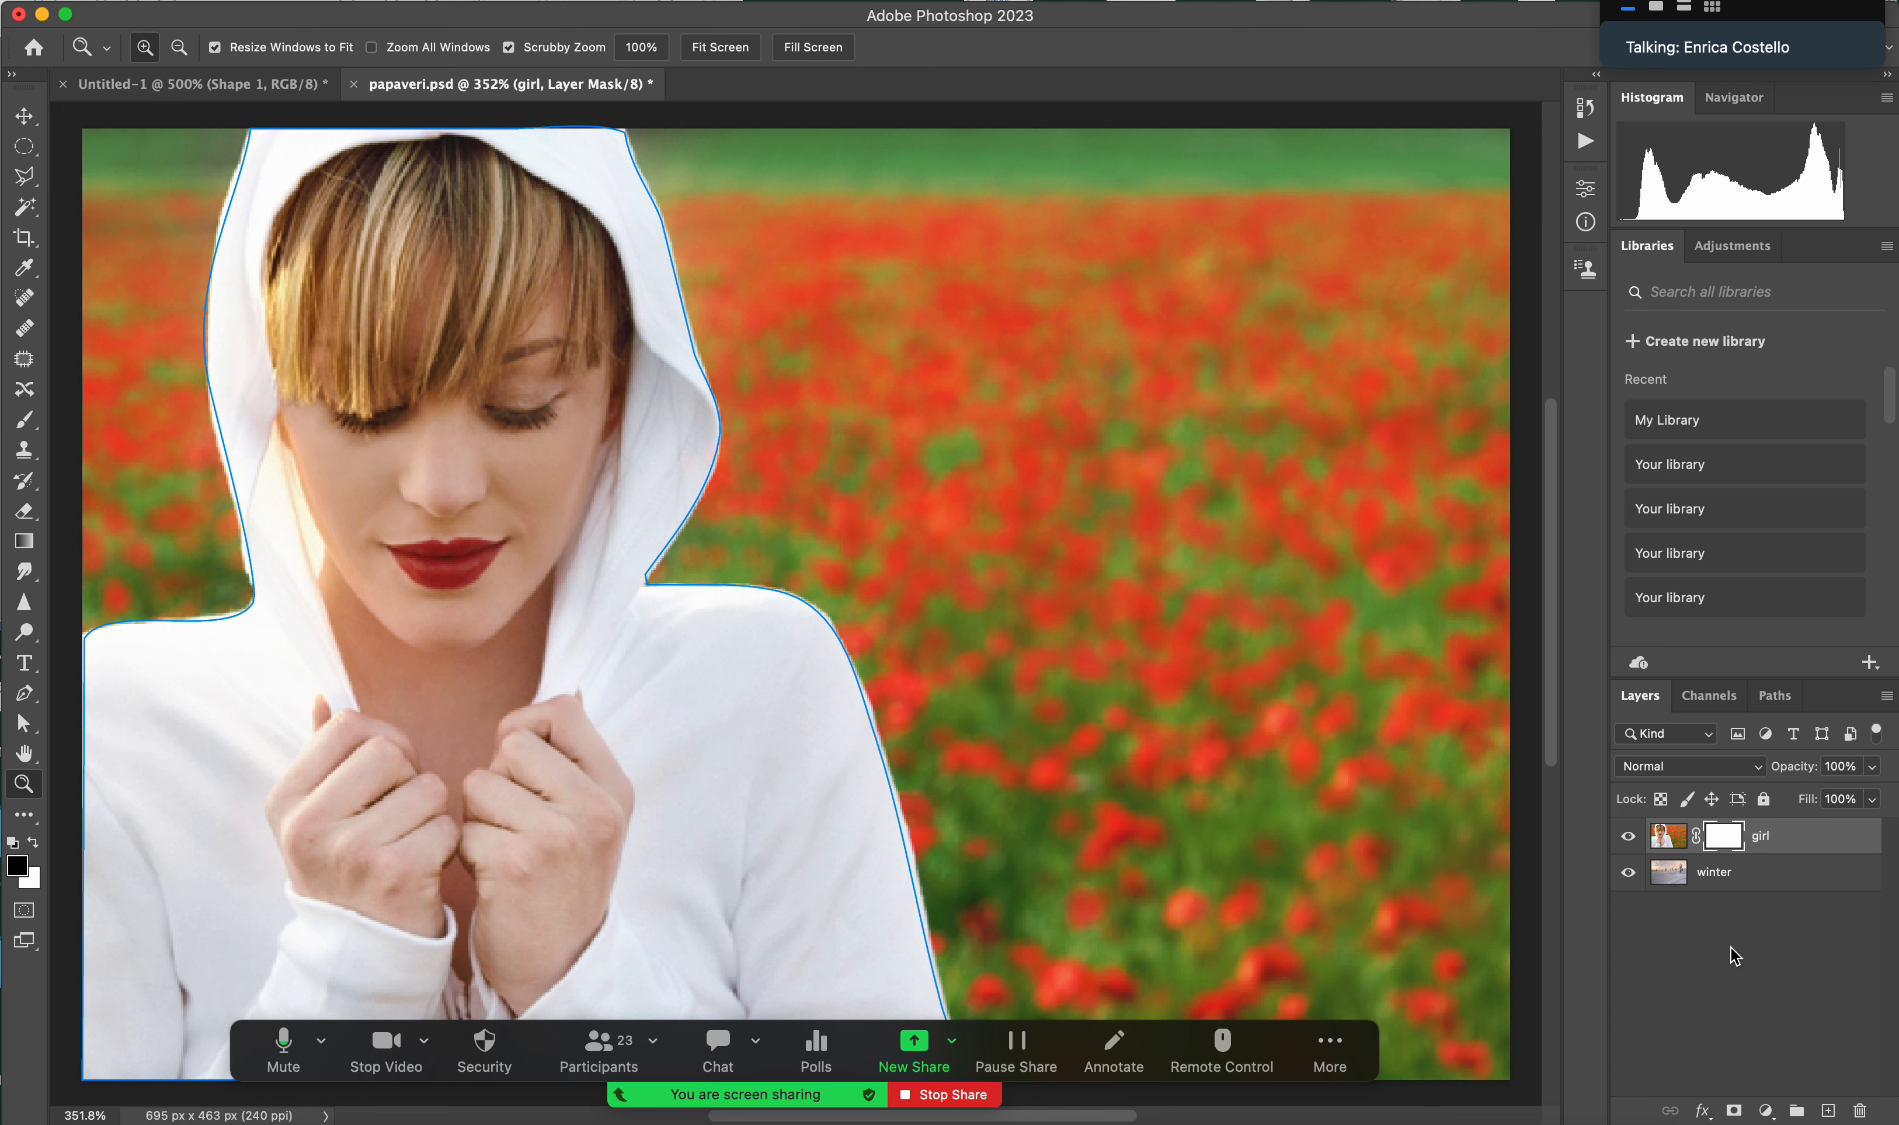
click(1733, 1111)
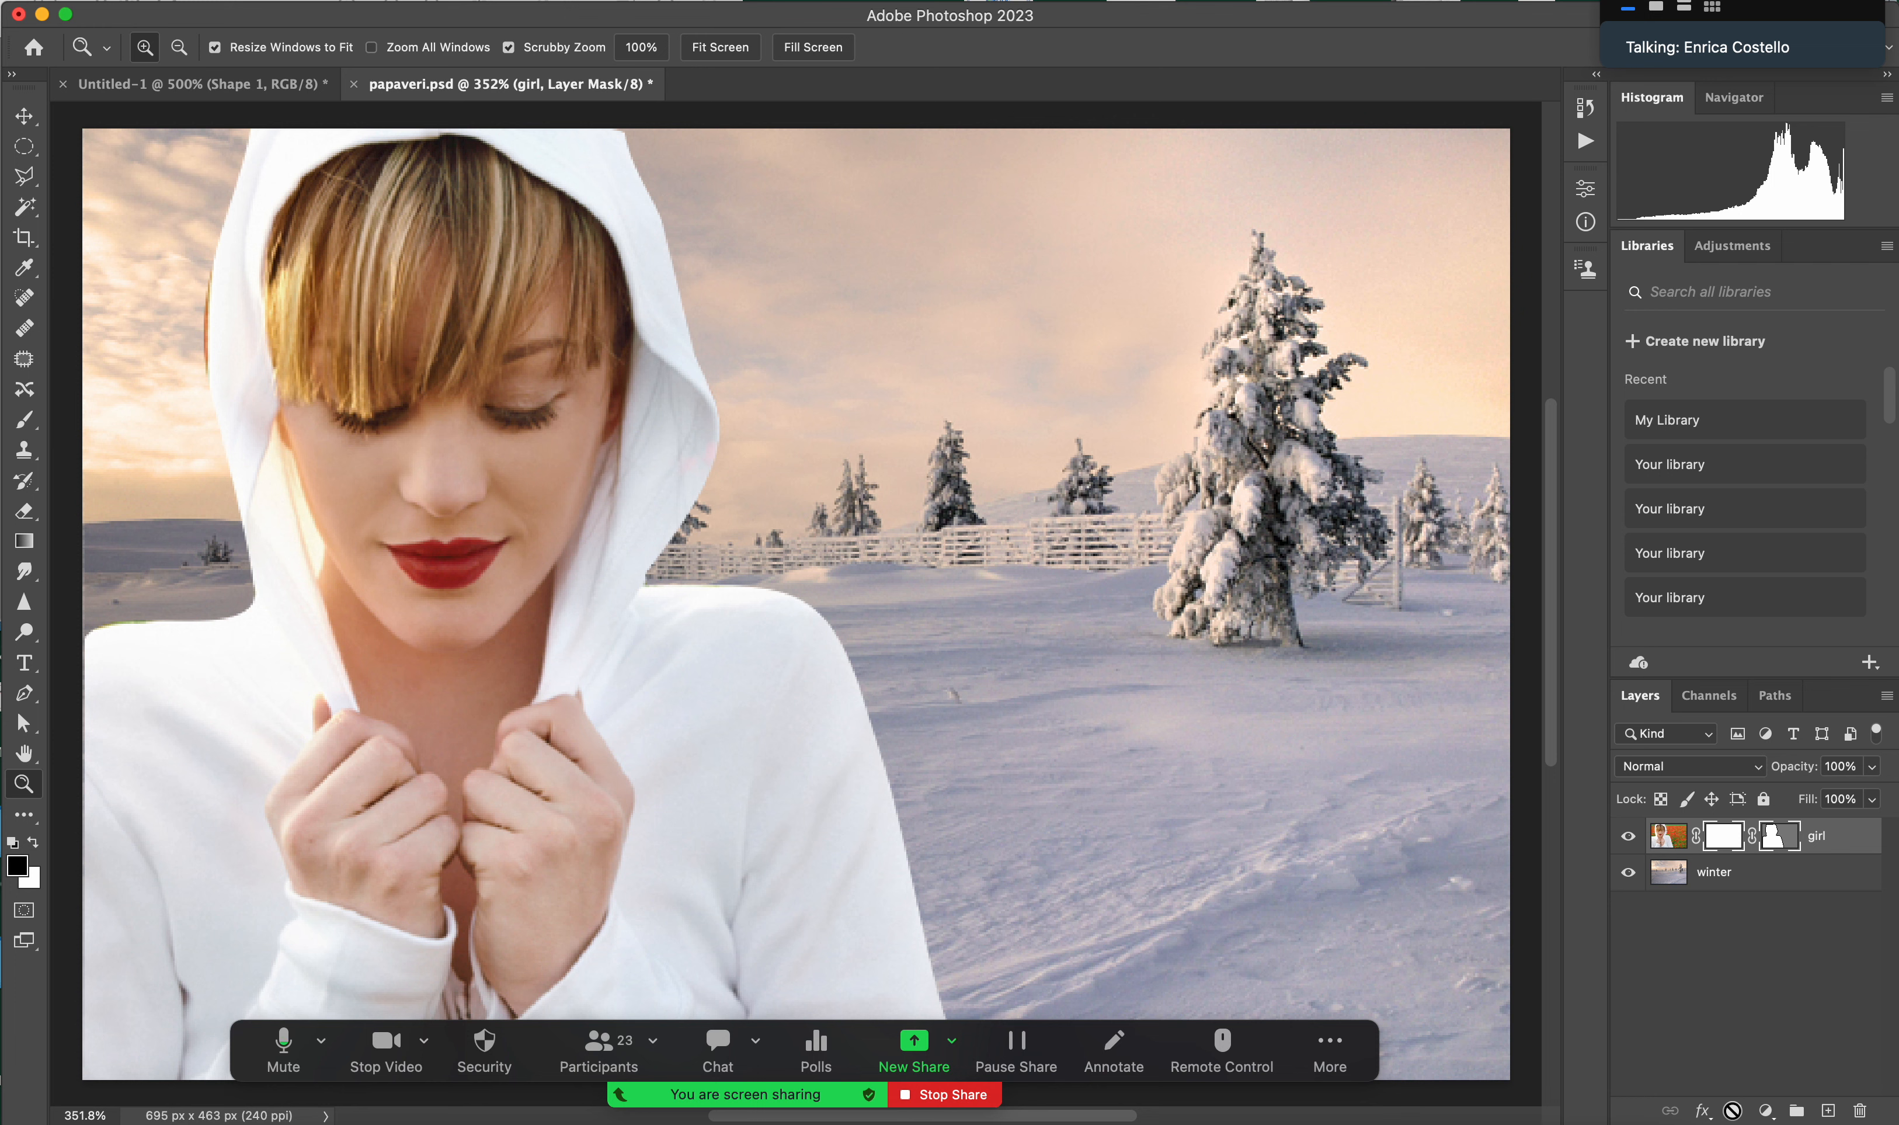
click(1775, 695)
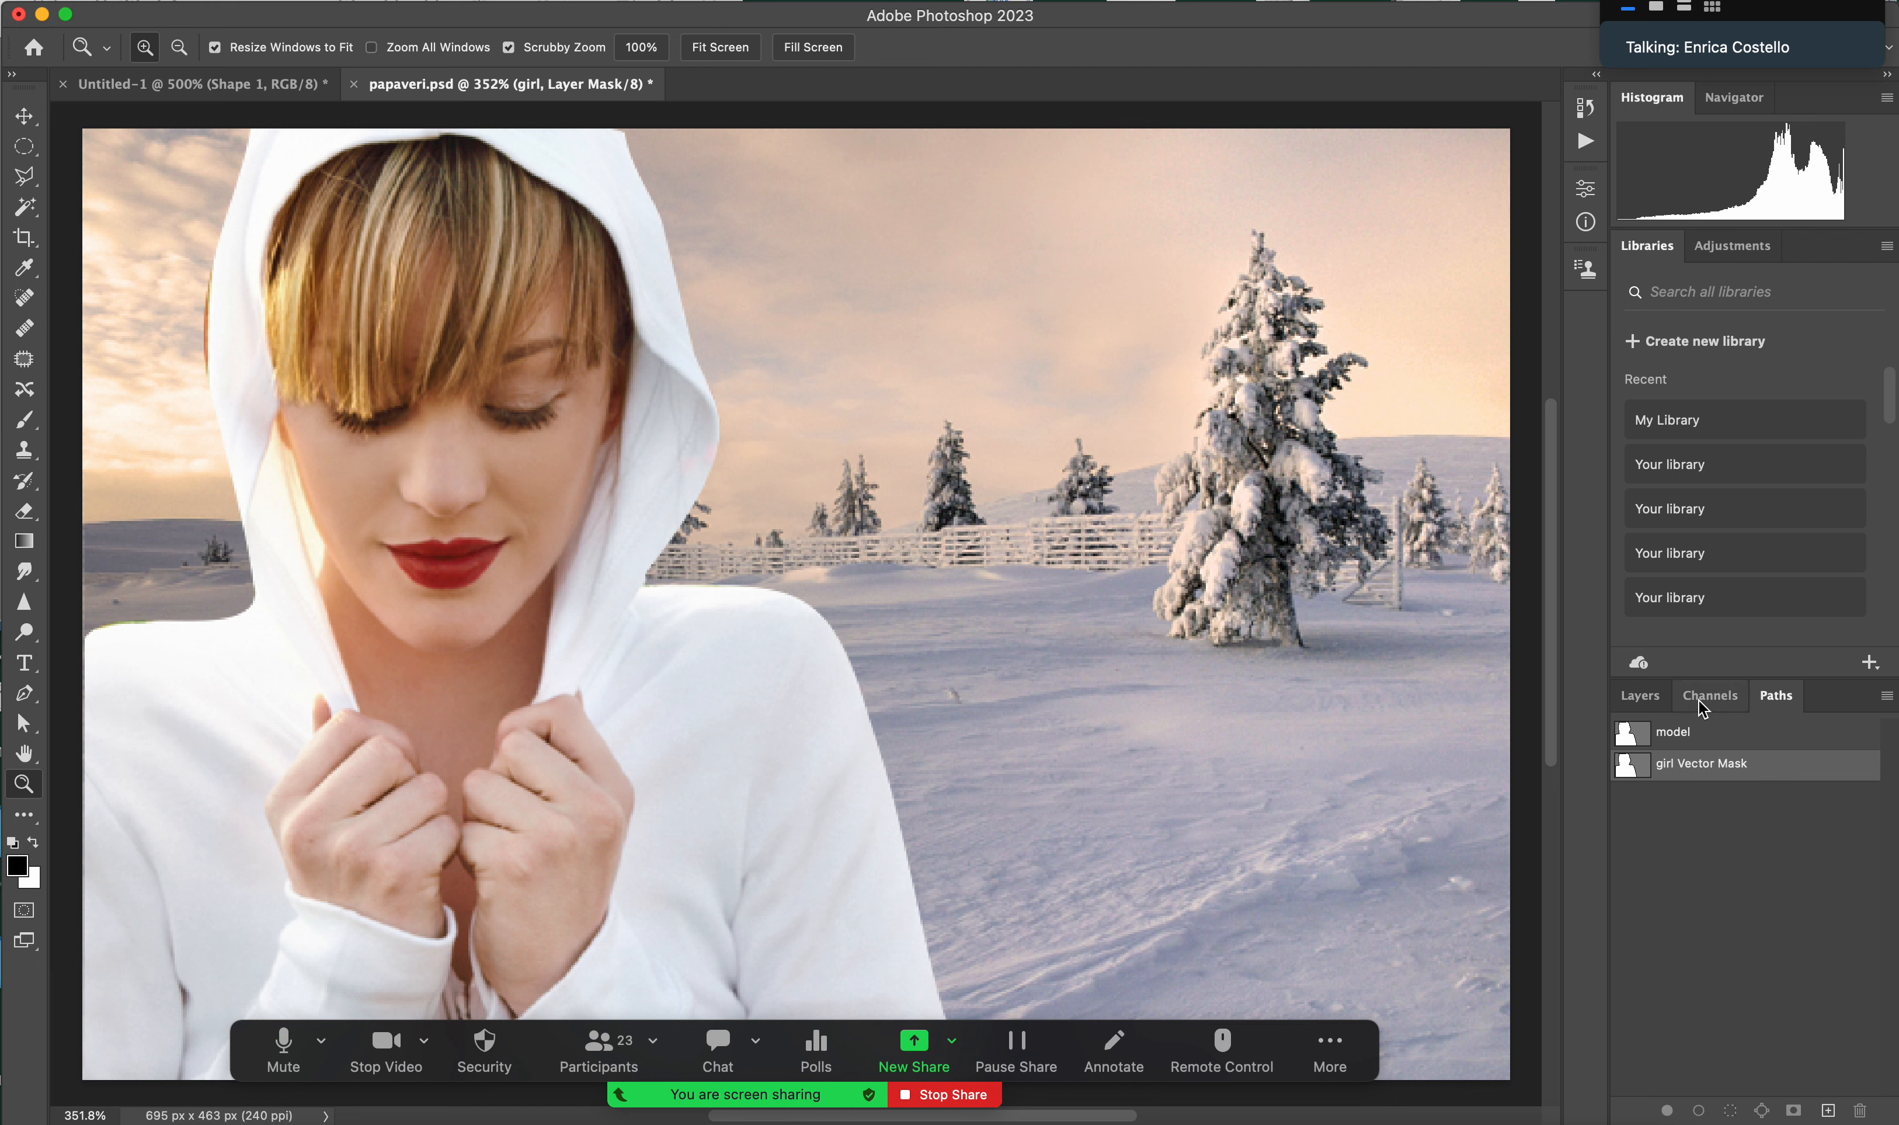
click(1646, 698)
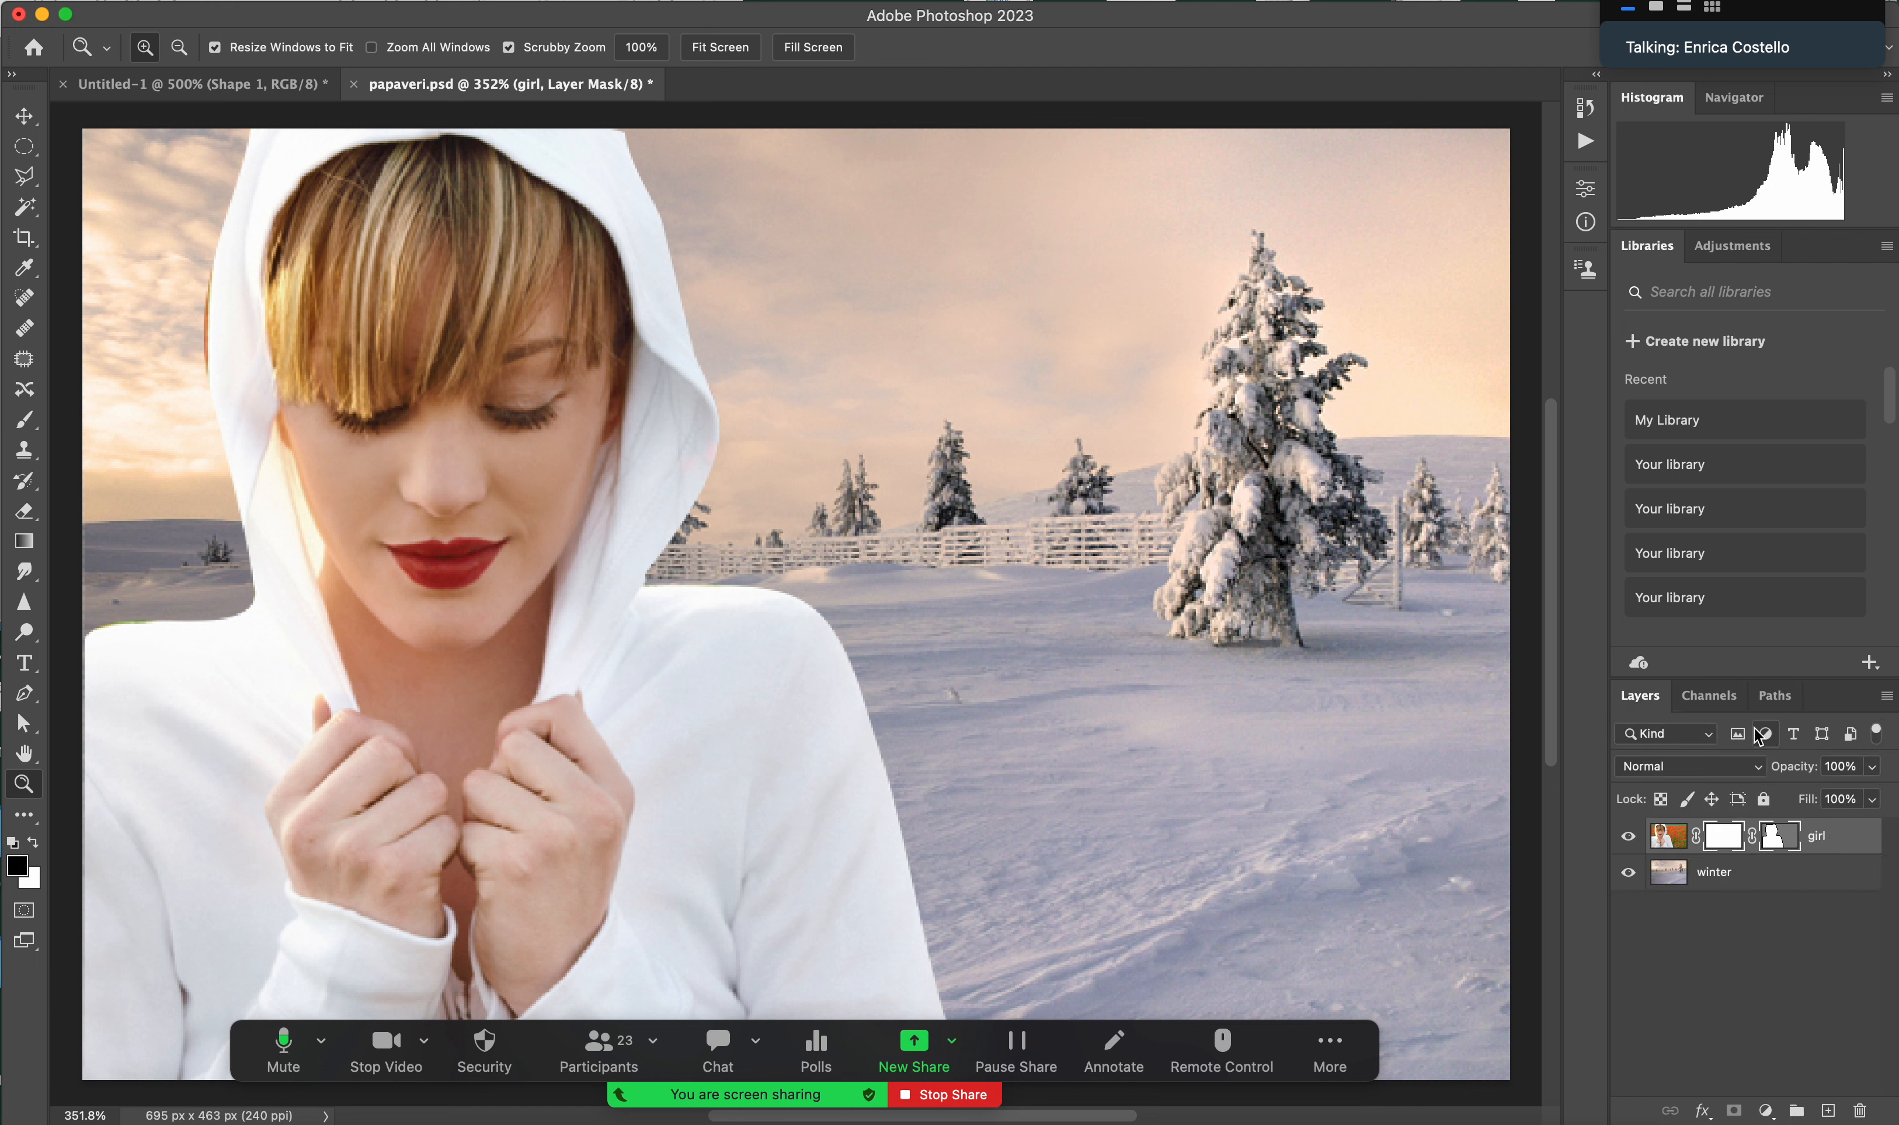
- Check the girl vector mask among the paths and toggle its outline on the canvas from the girl layer's vector mask
click(1773, 697)
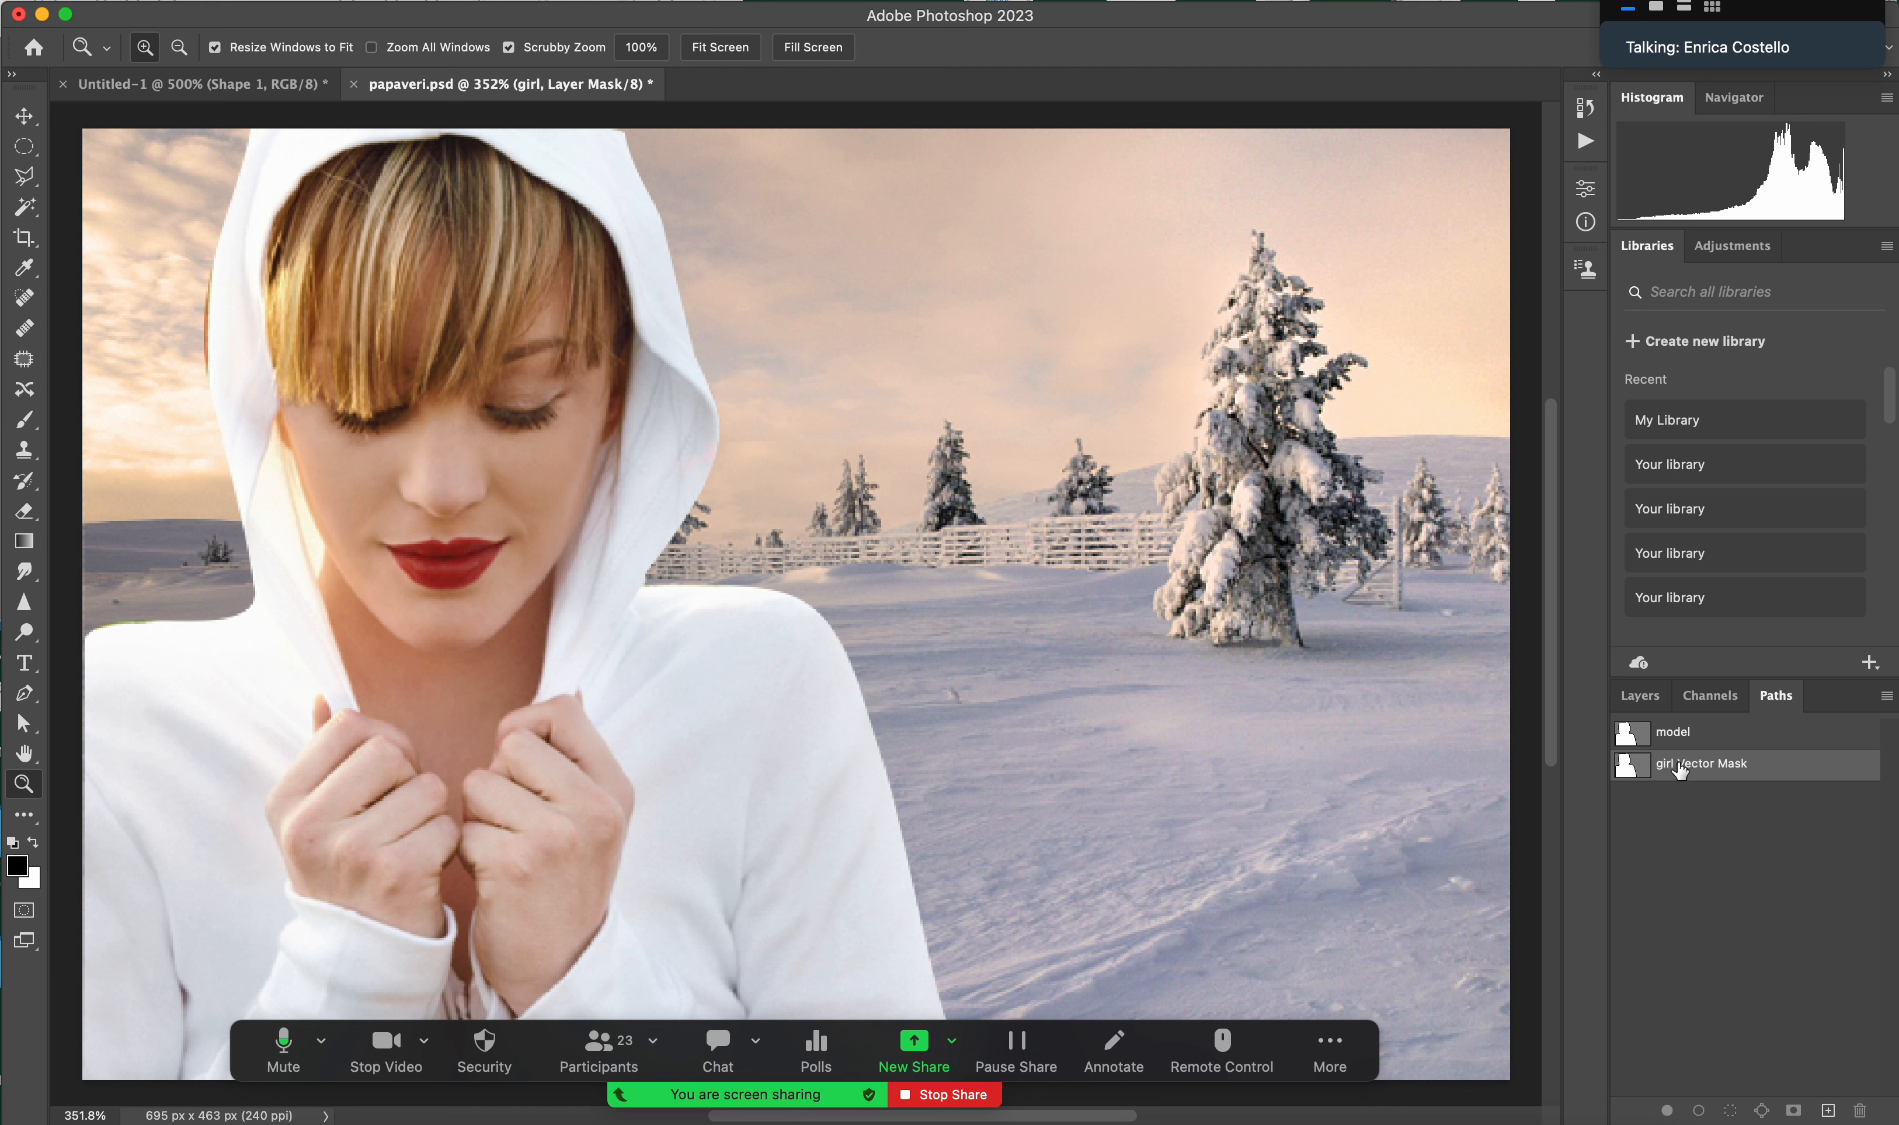
click(1642, 696)
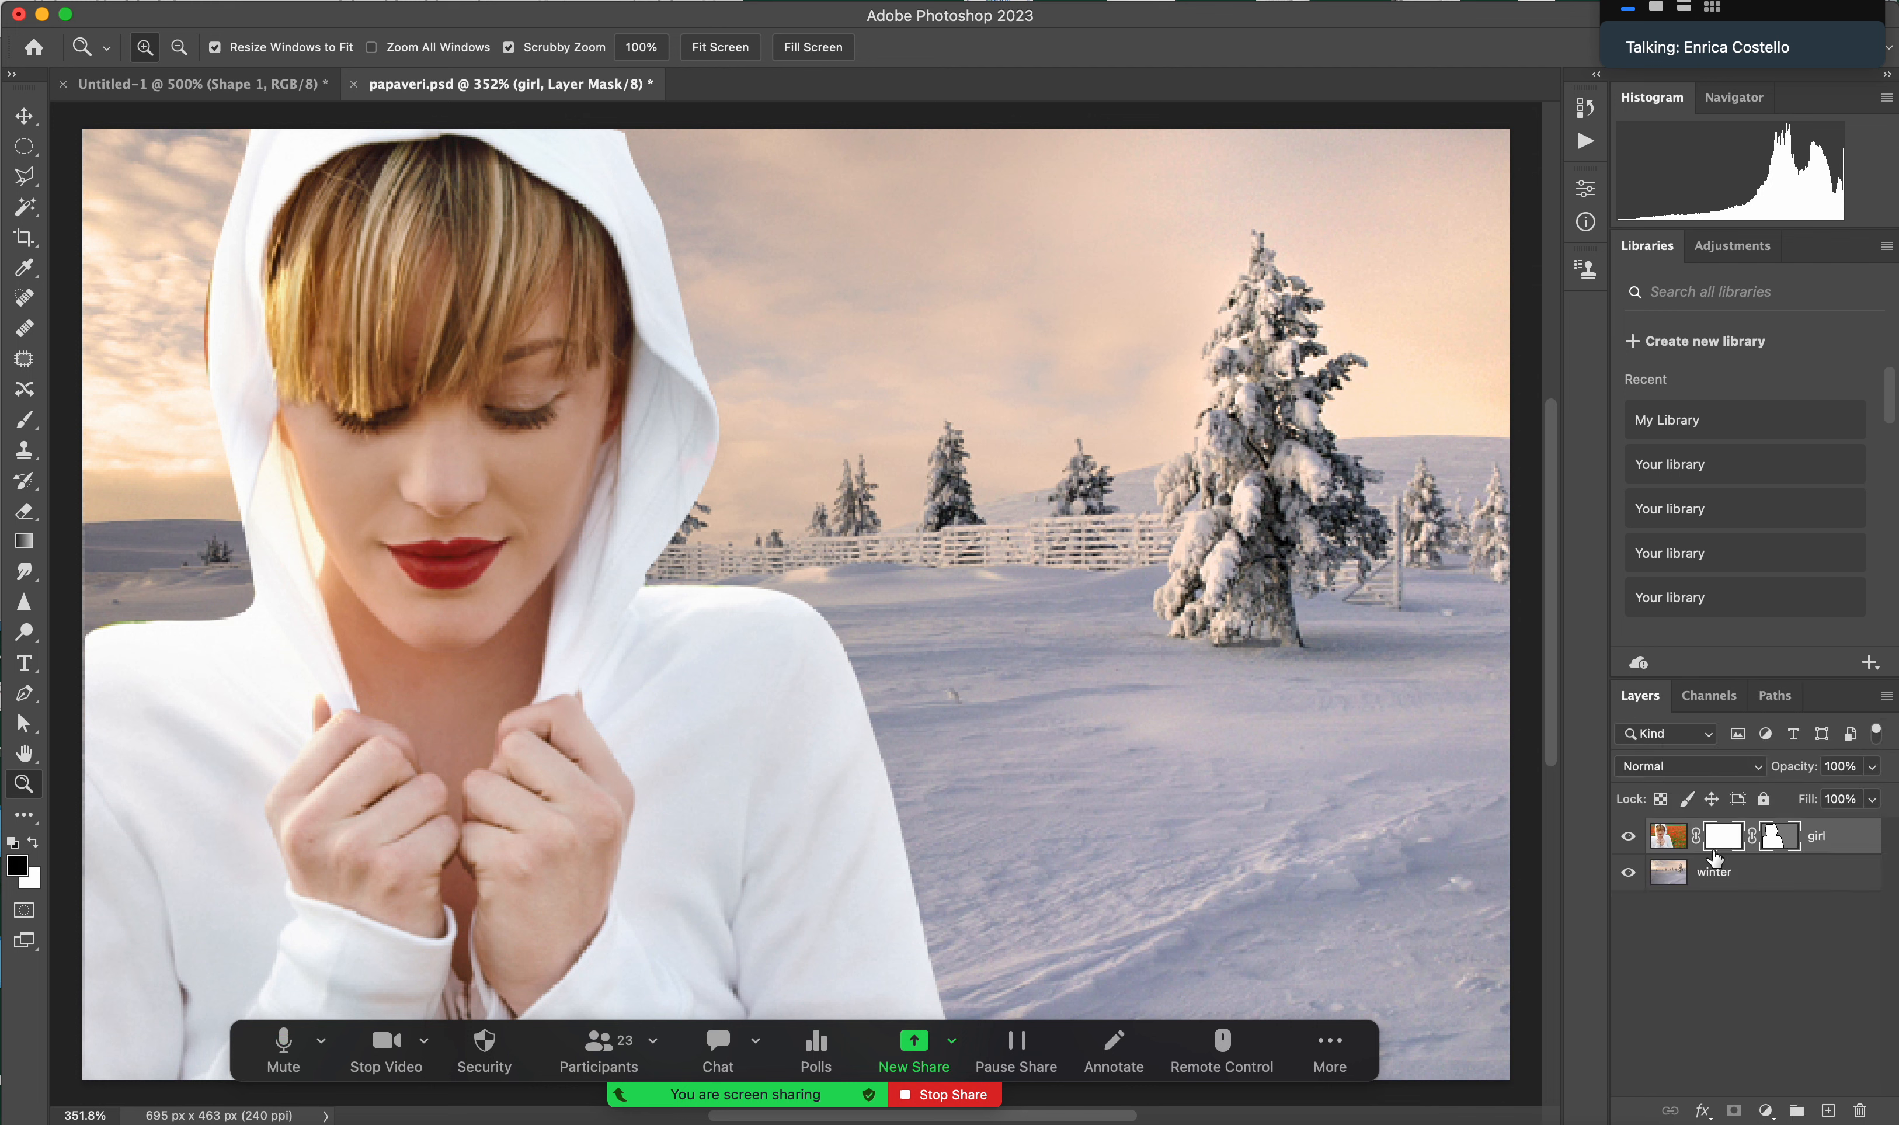
click(1781, 847)
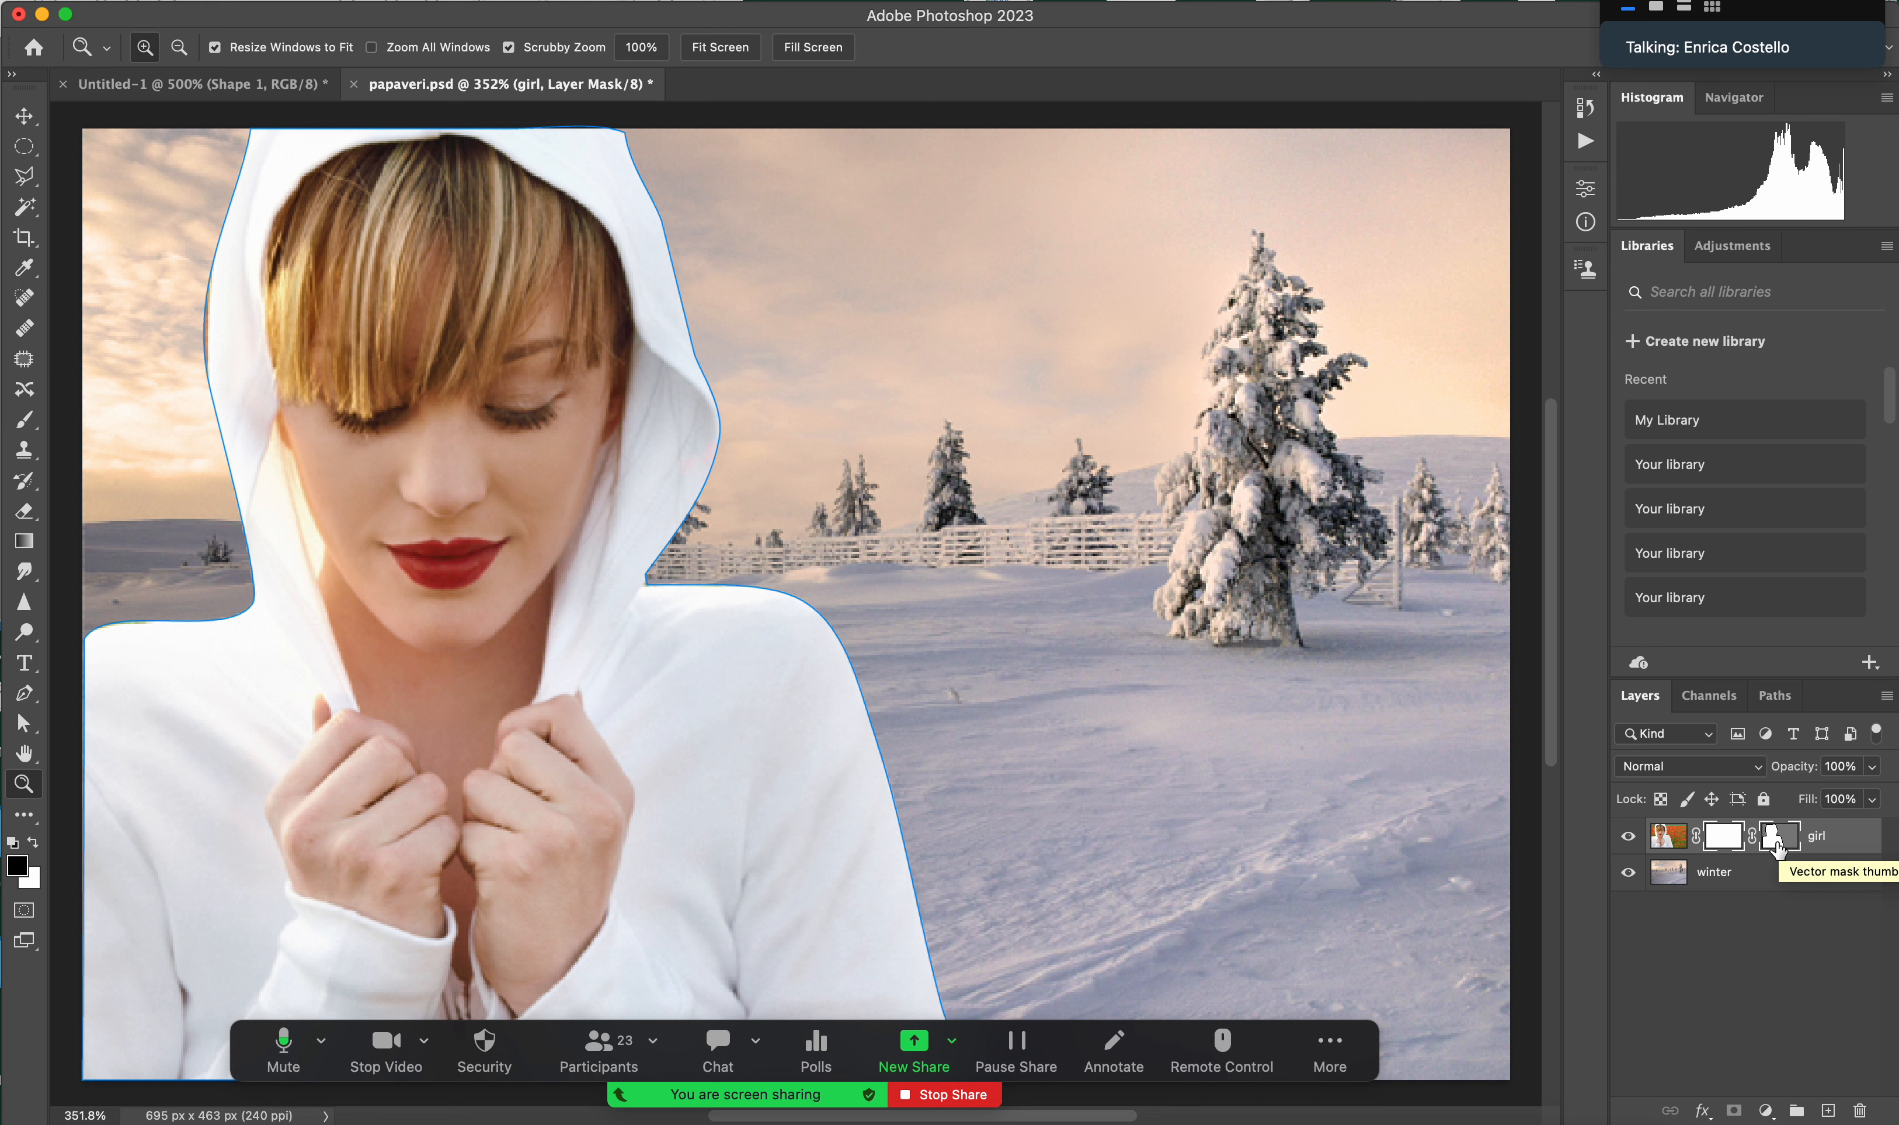
click(1778, 848)
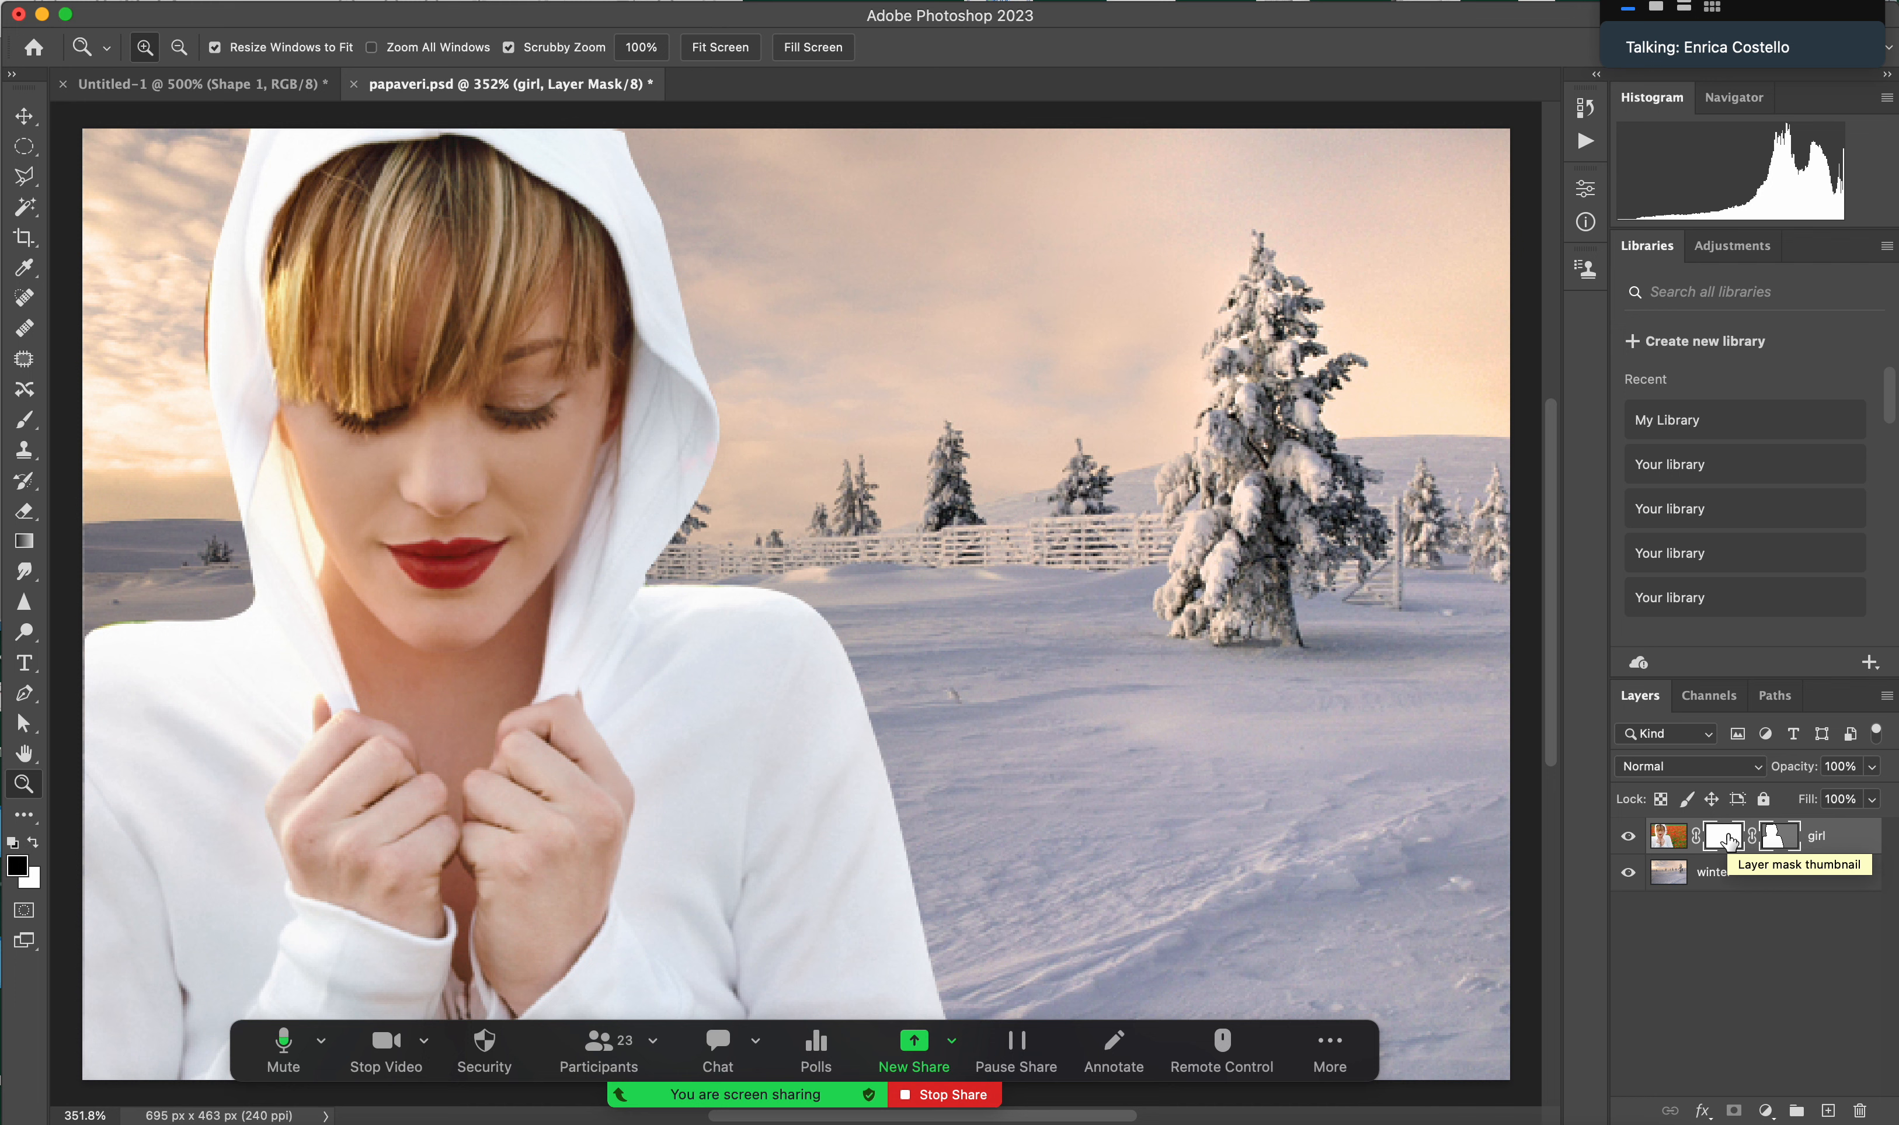
click(1774, 839)
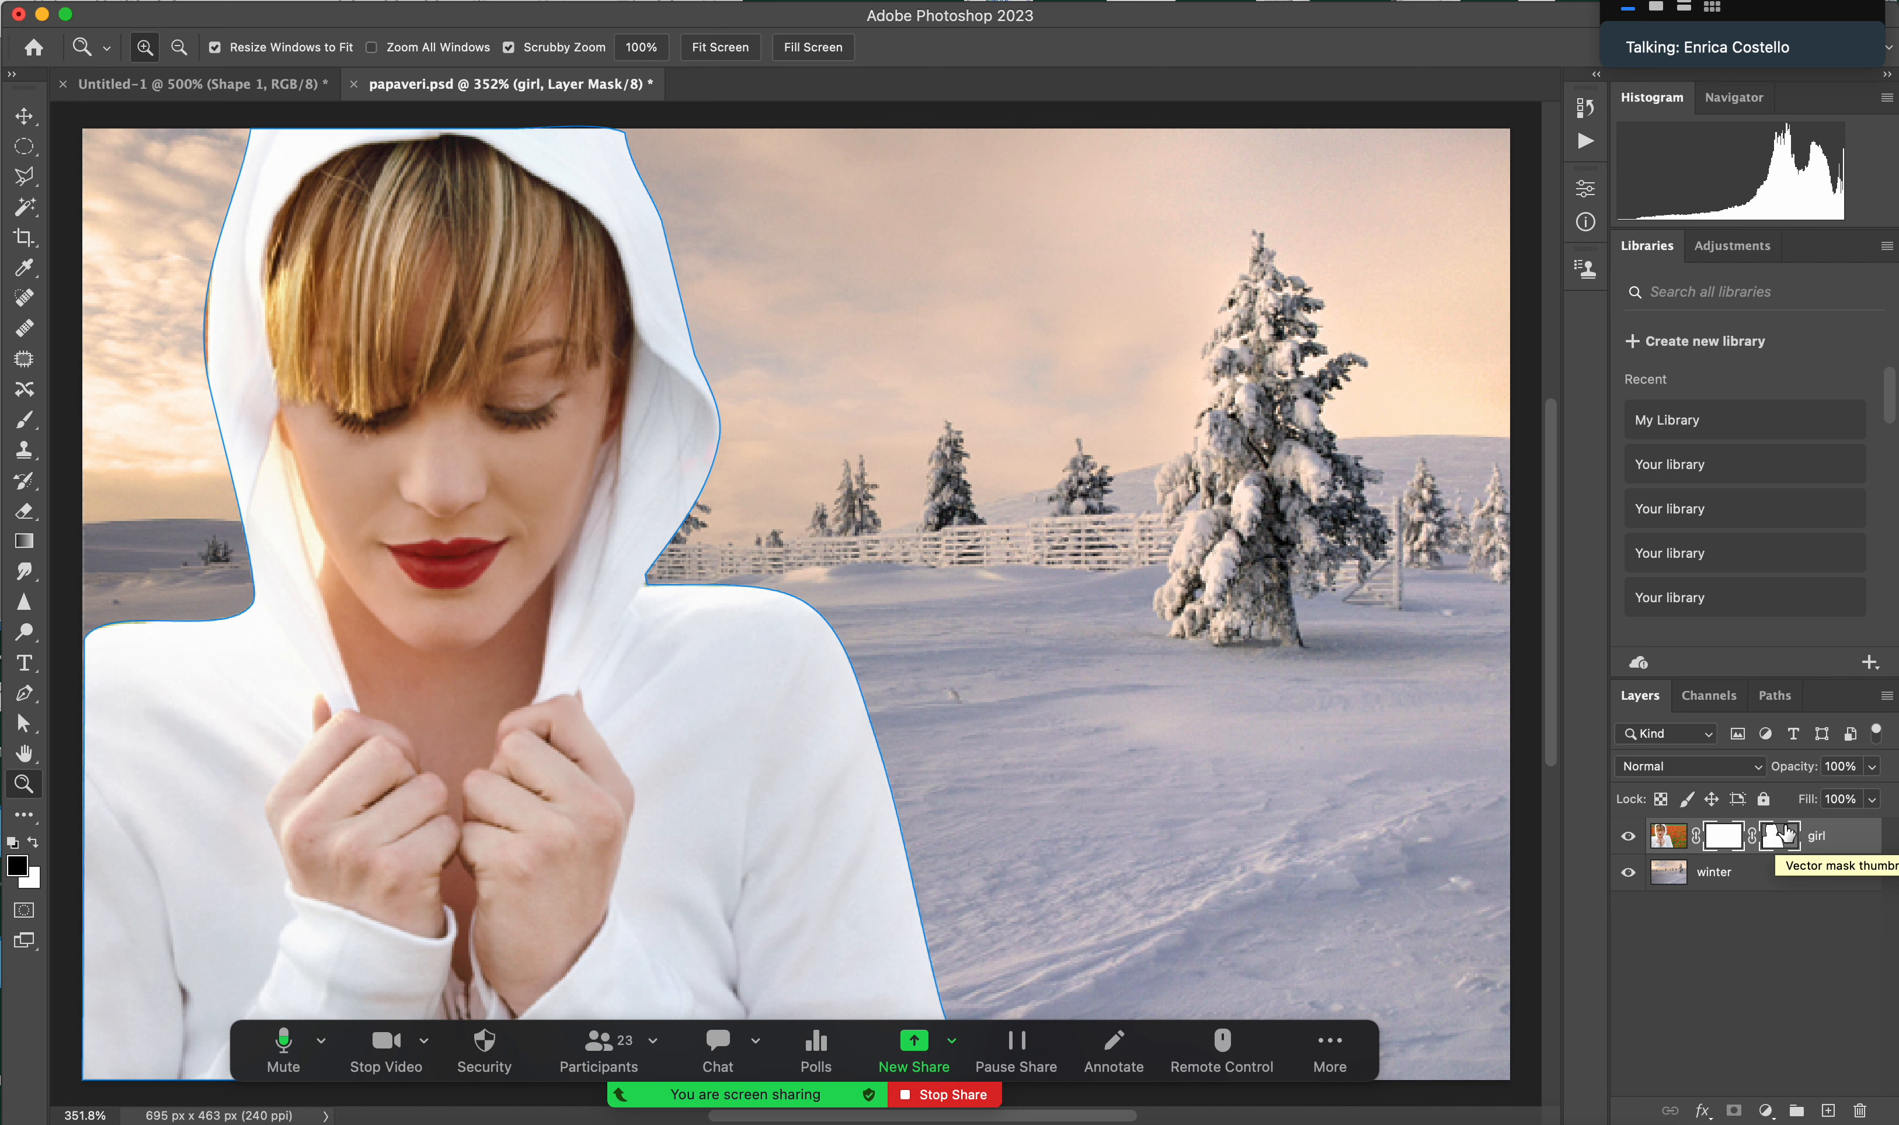
- Activate the girl layer's vector mask and browse the Boats and Flowers groups of the Custom Shape tool's presets
click(1786, 832)
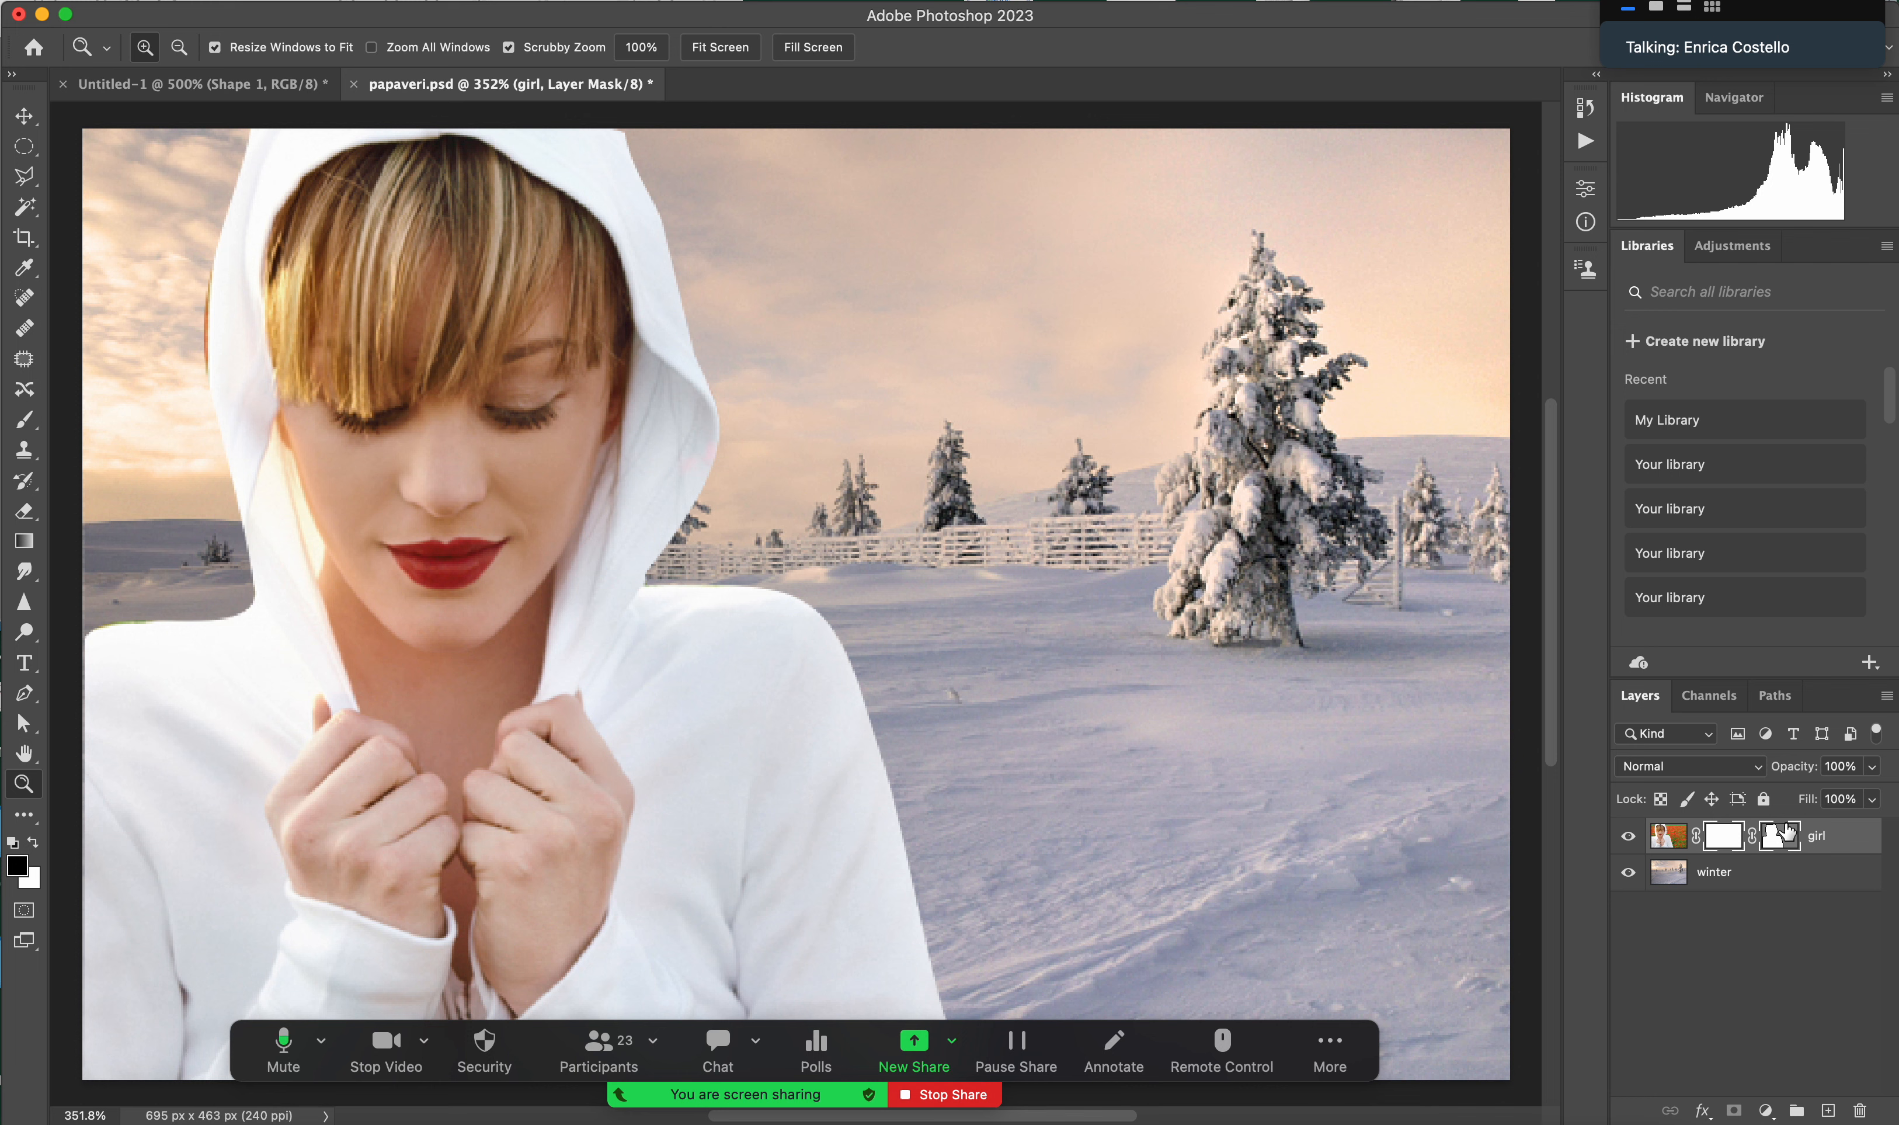
click(26, 818)
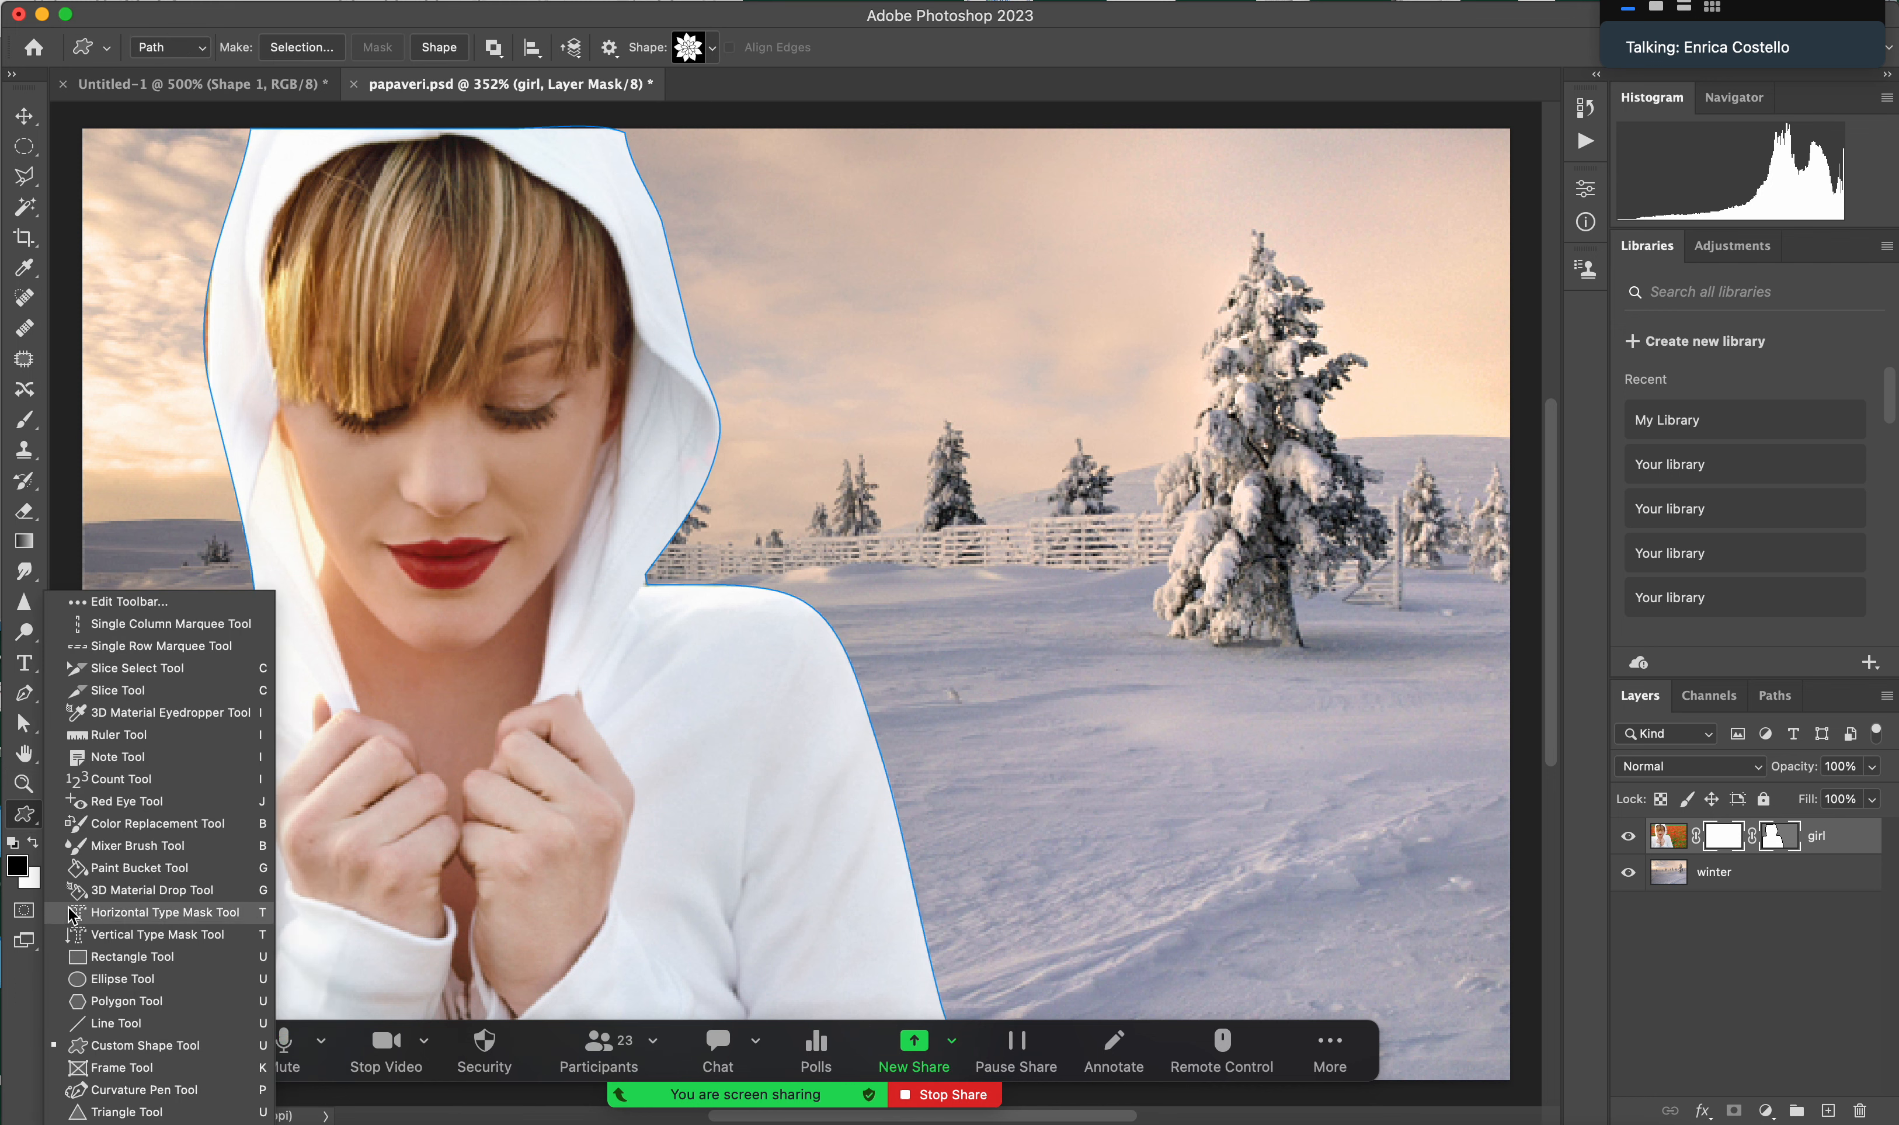
click(125, 1046)
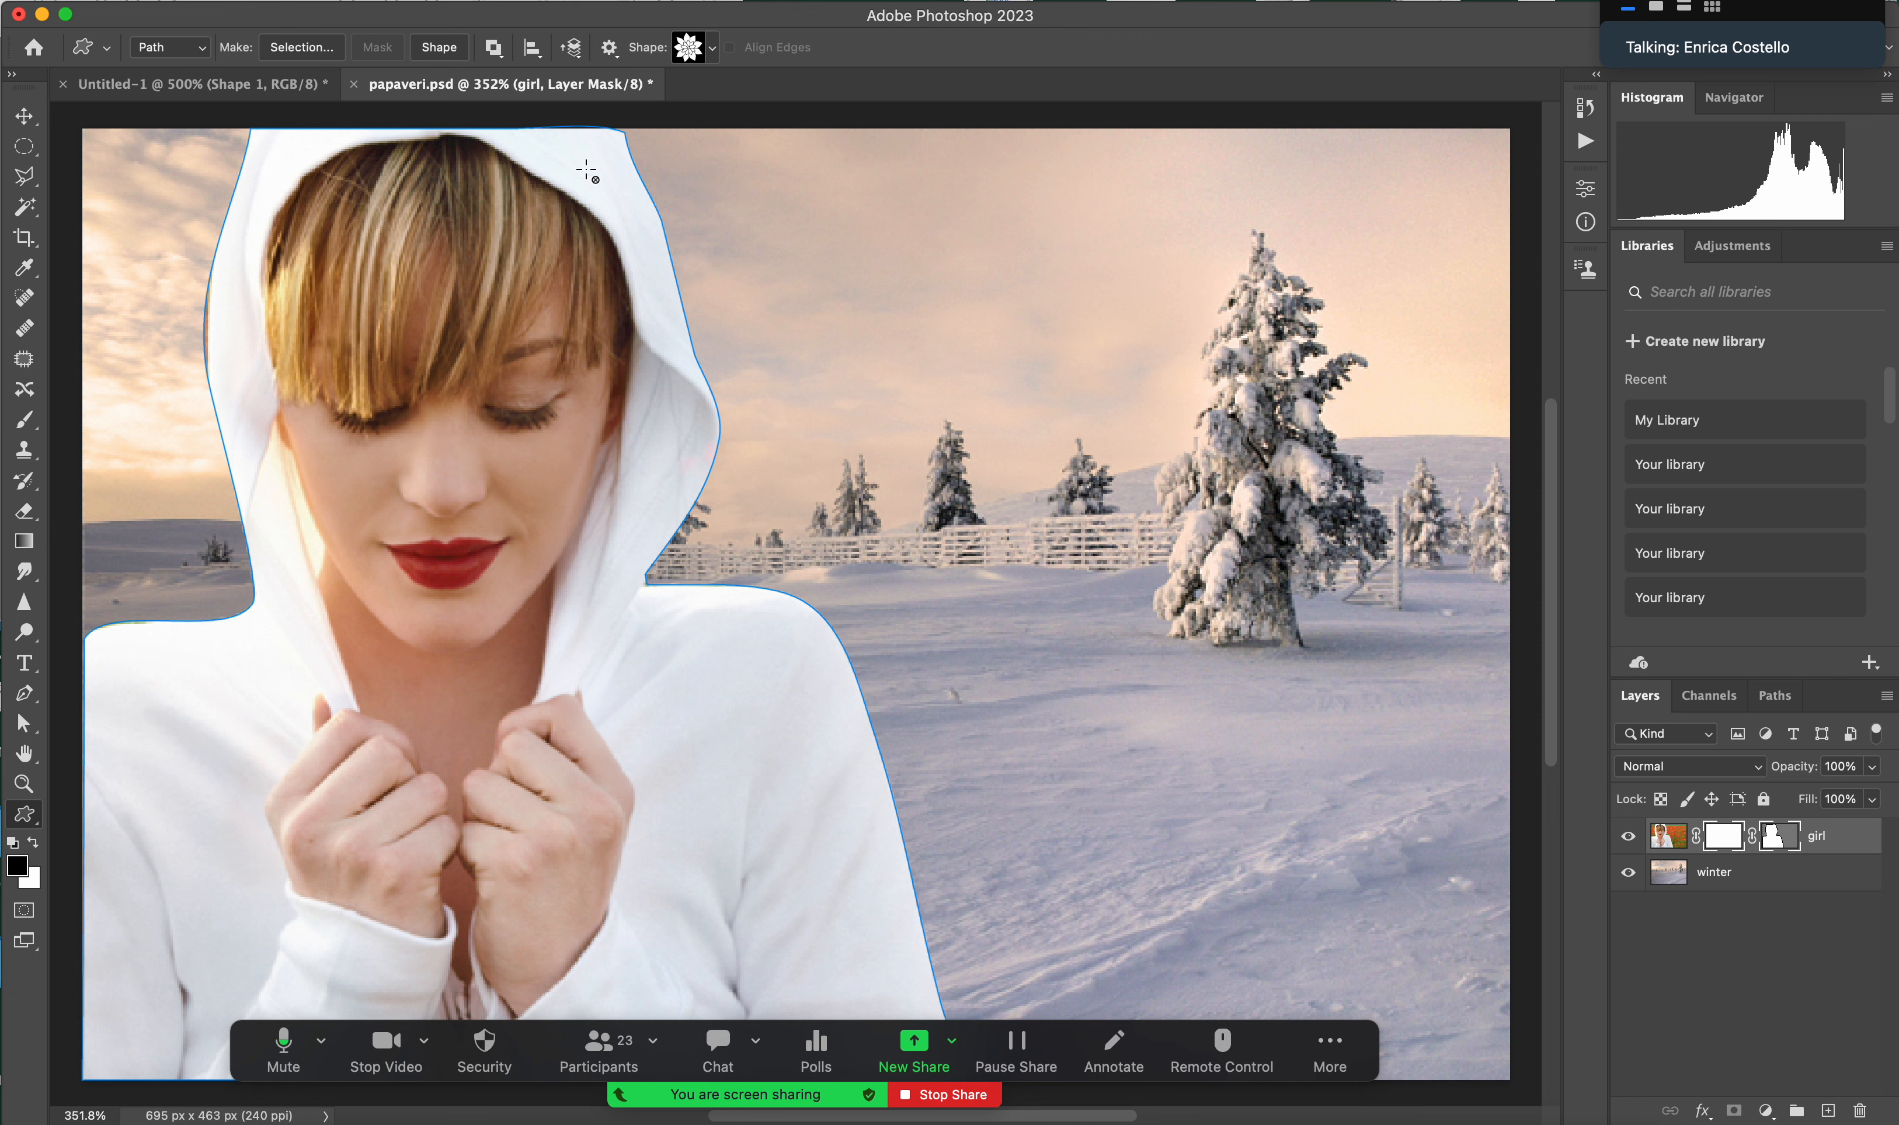
click(711, 47)
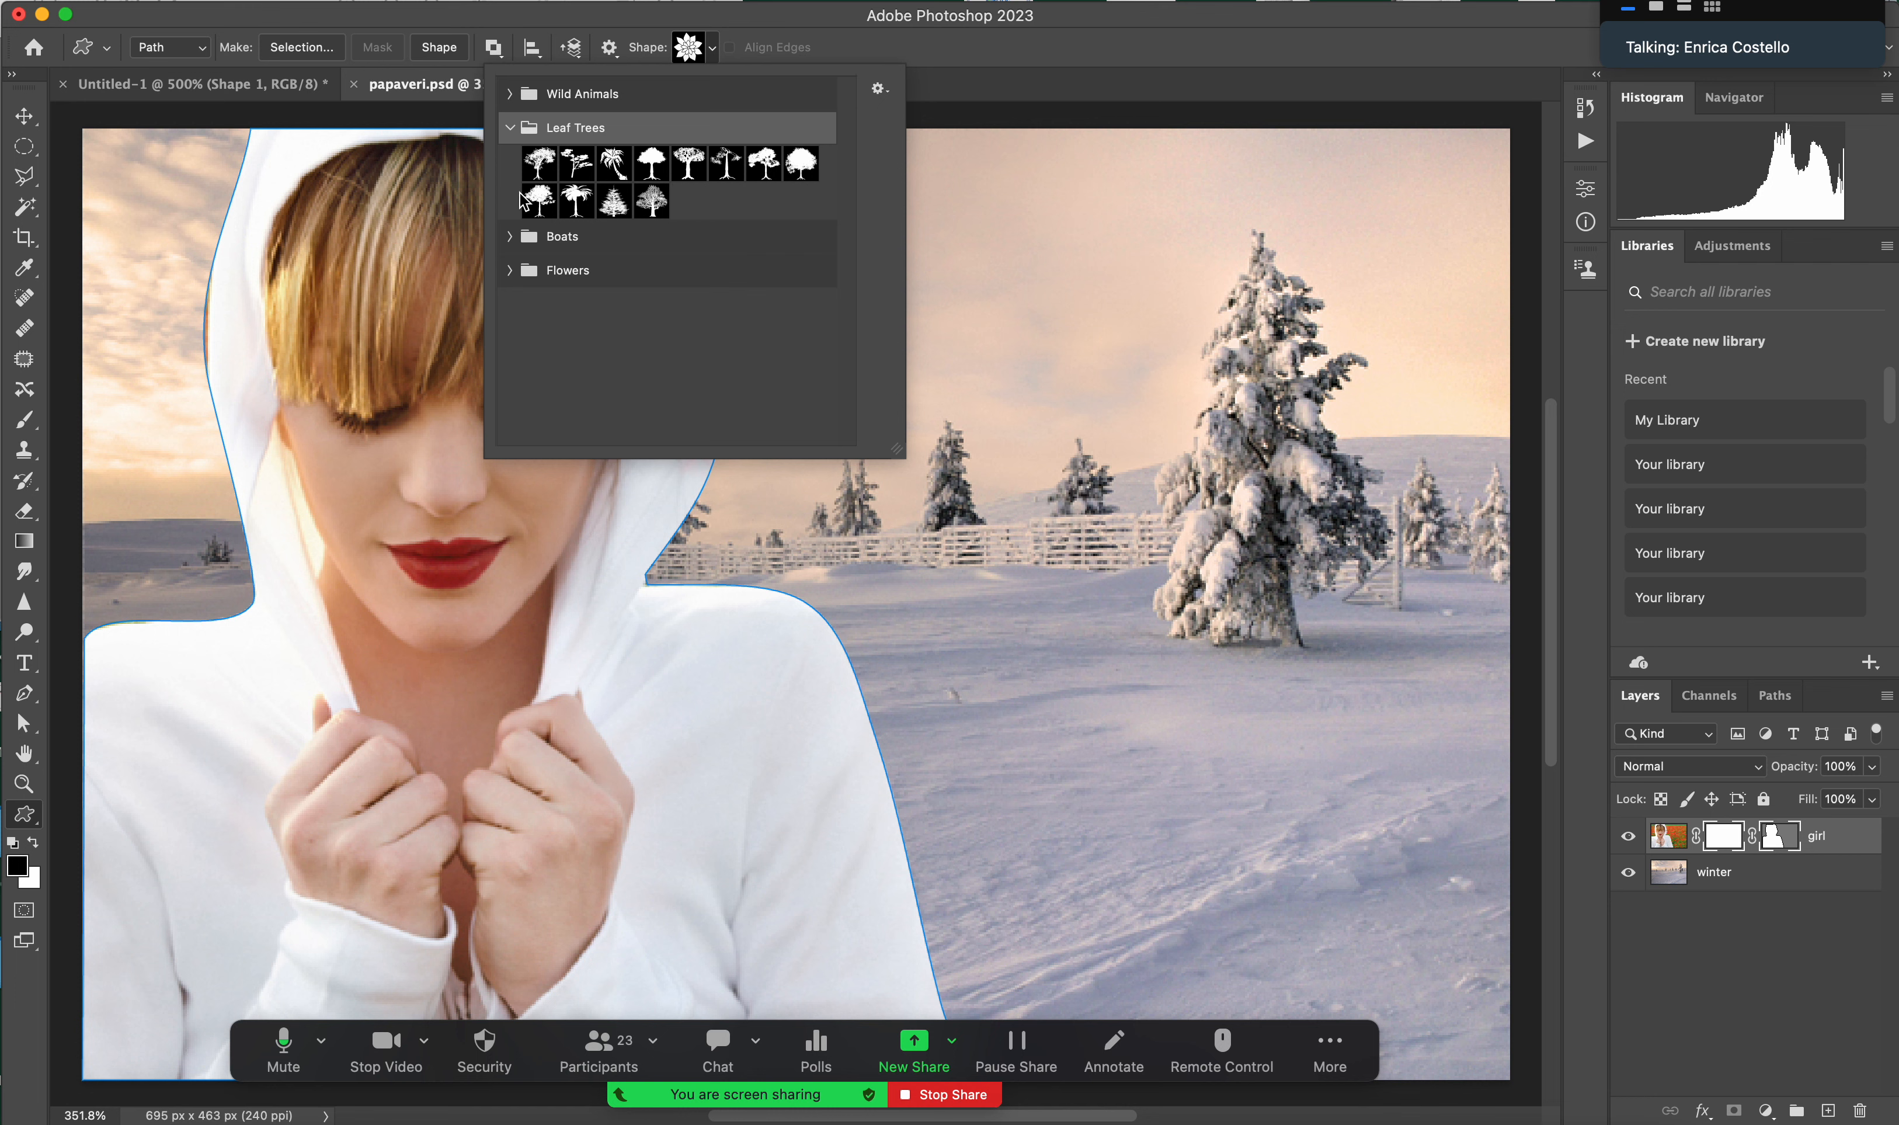
click(510, 241)
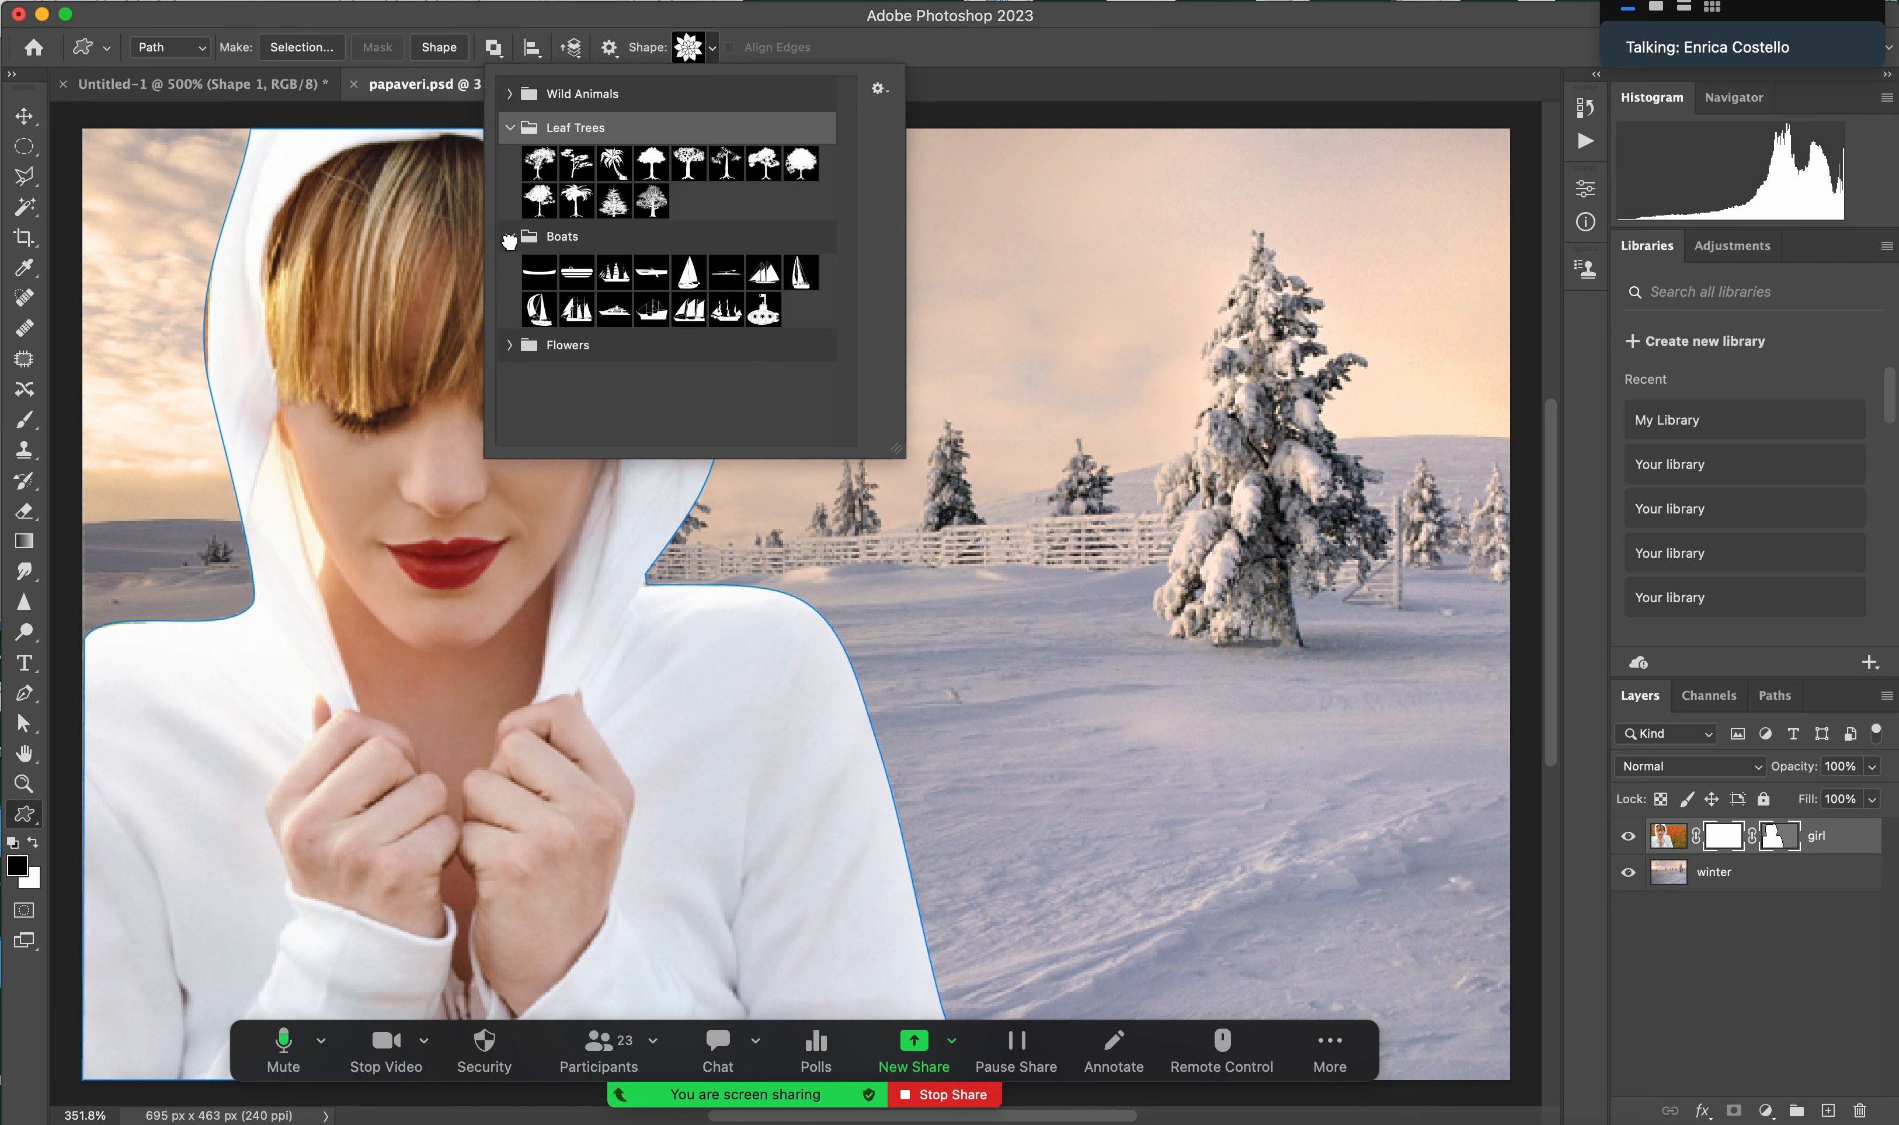
click(511, 243)
click(510, 271)
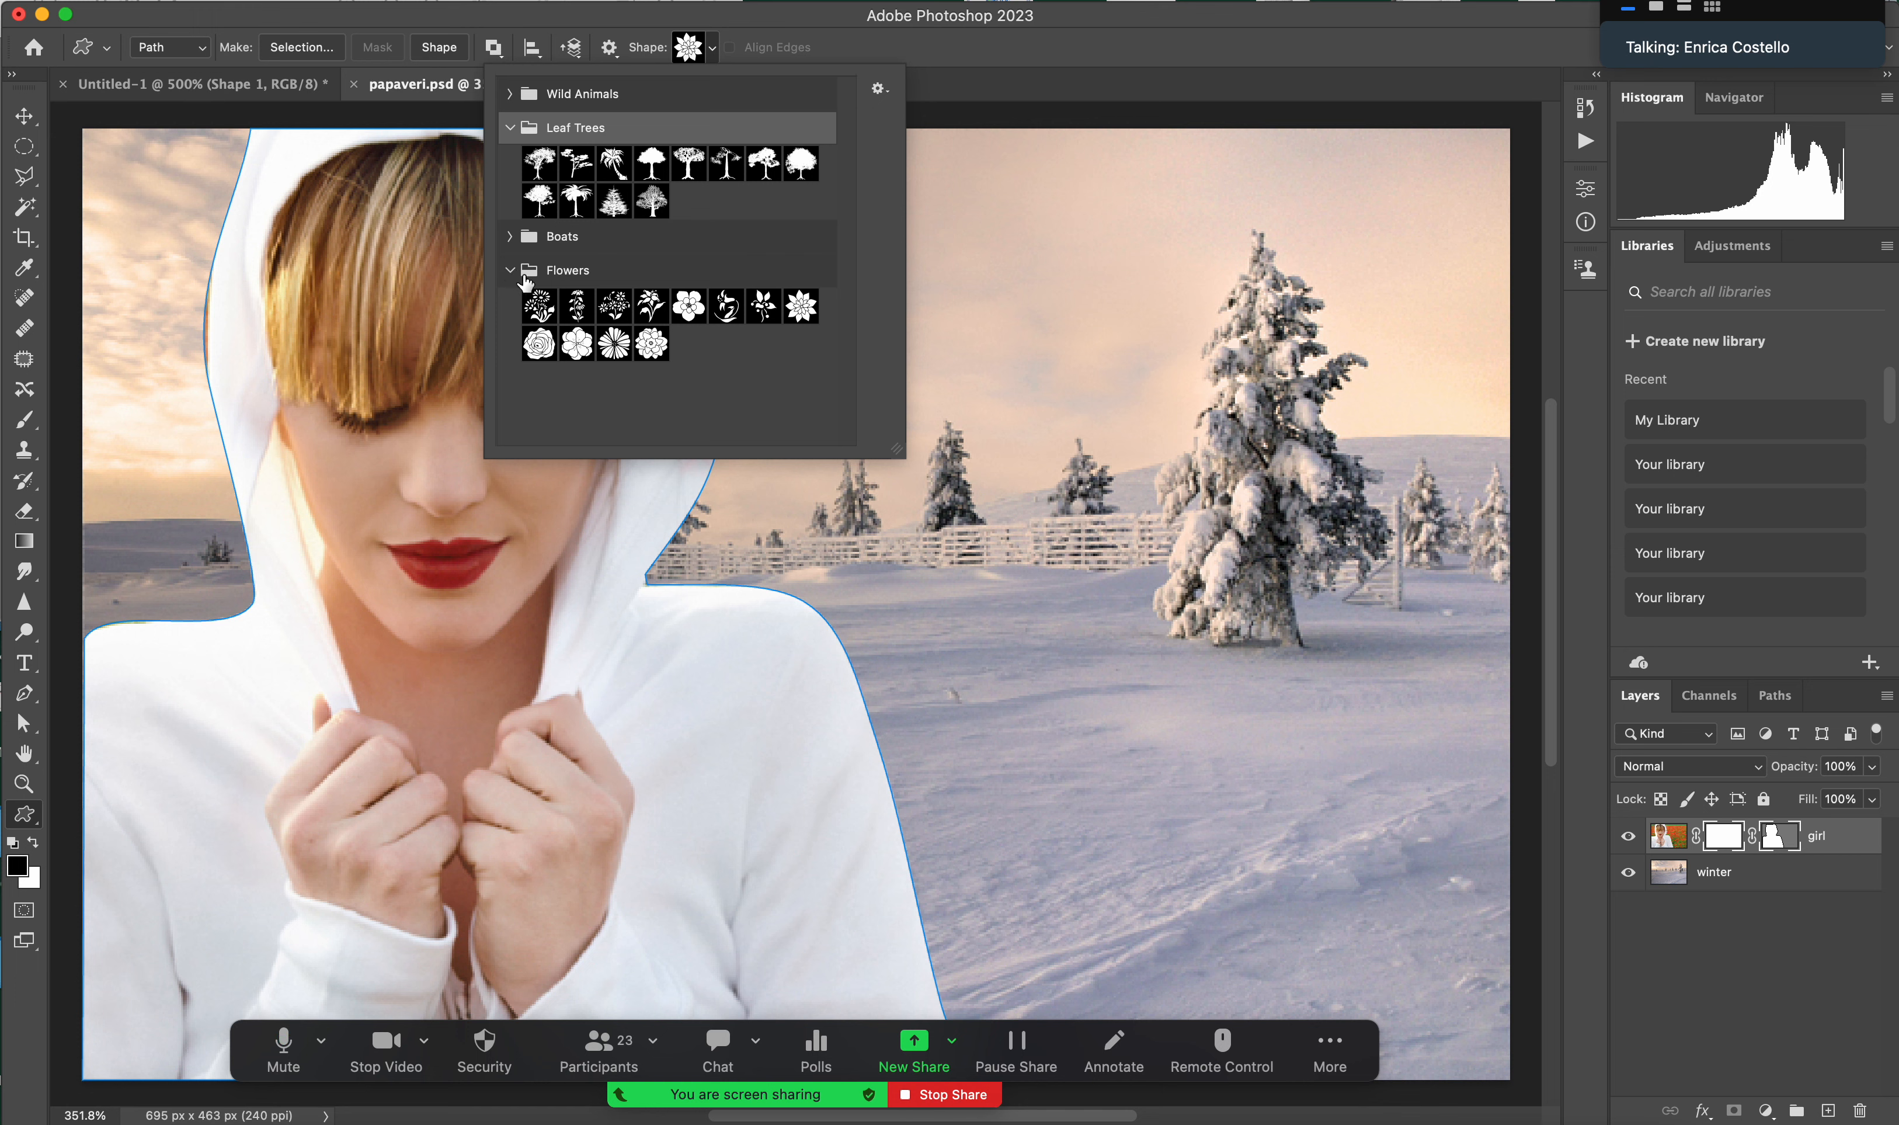
- Append the default shapes to the custom shape presets
click(878, 89)
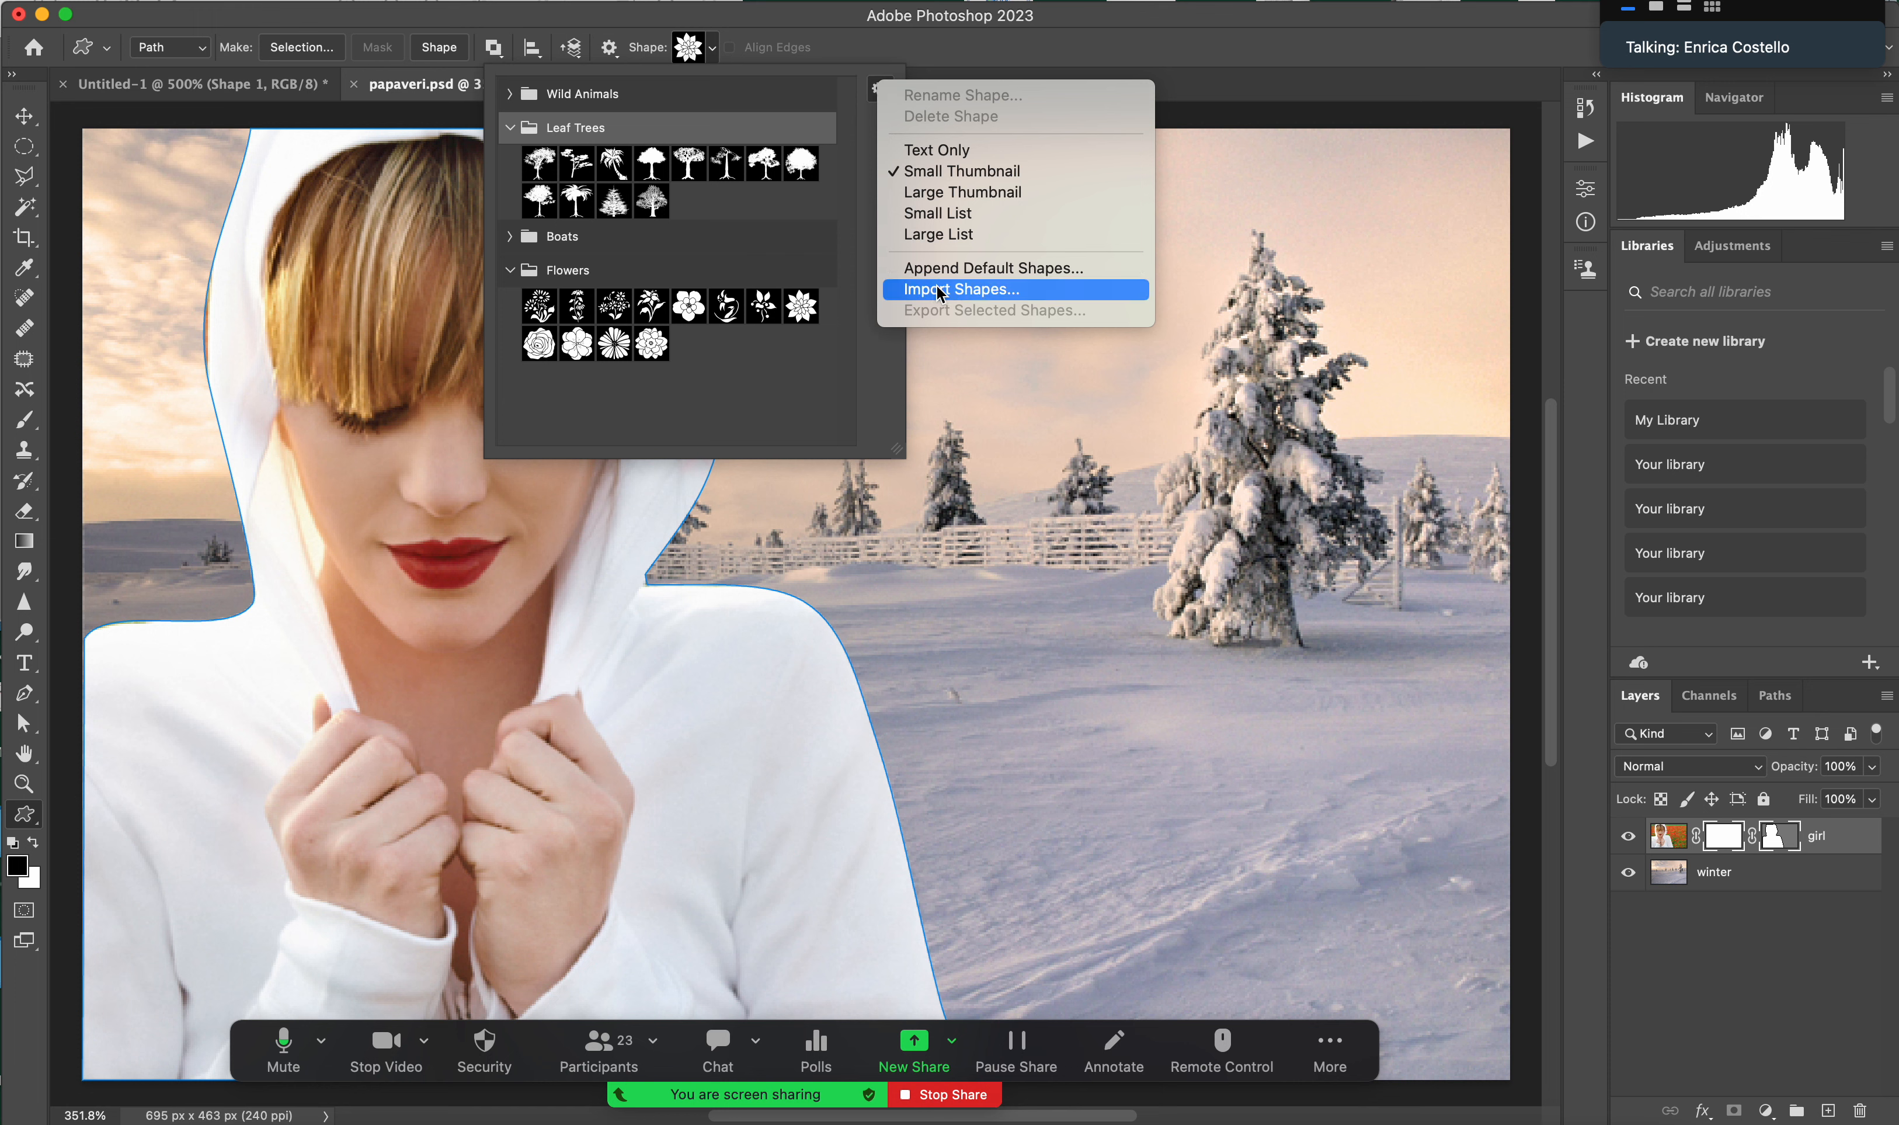
click(908, 269)
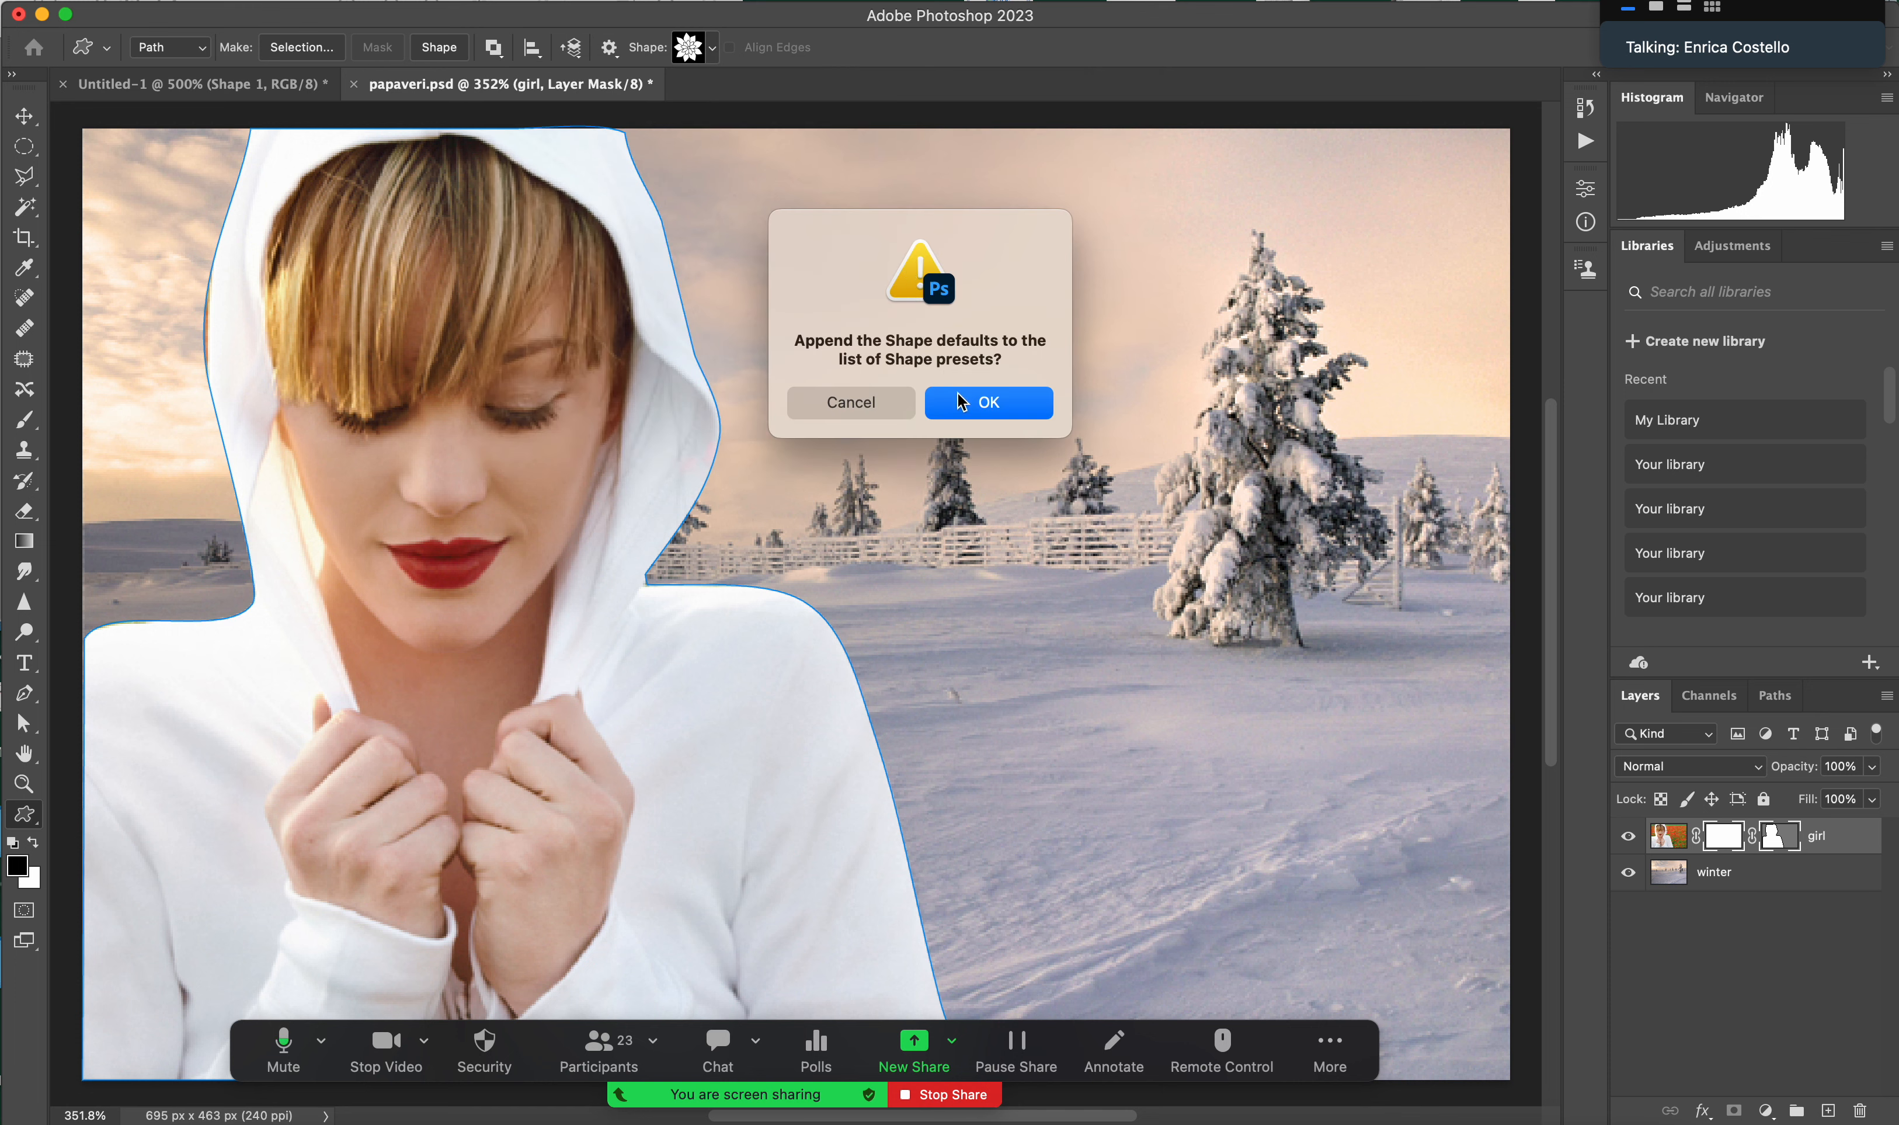
click(959, 398)
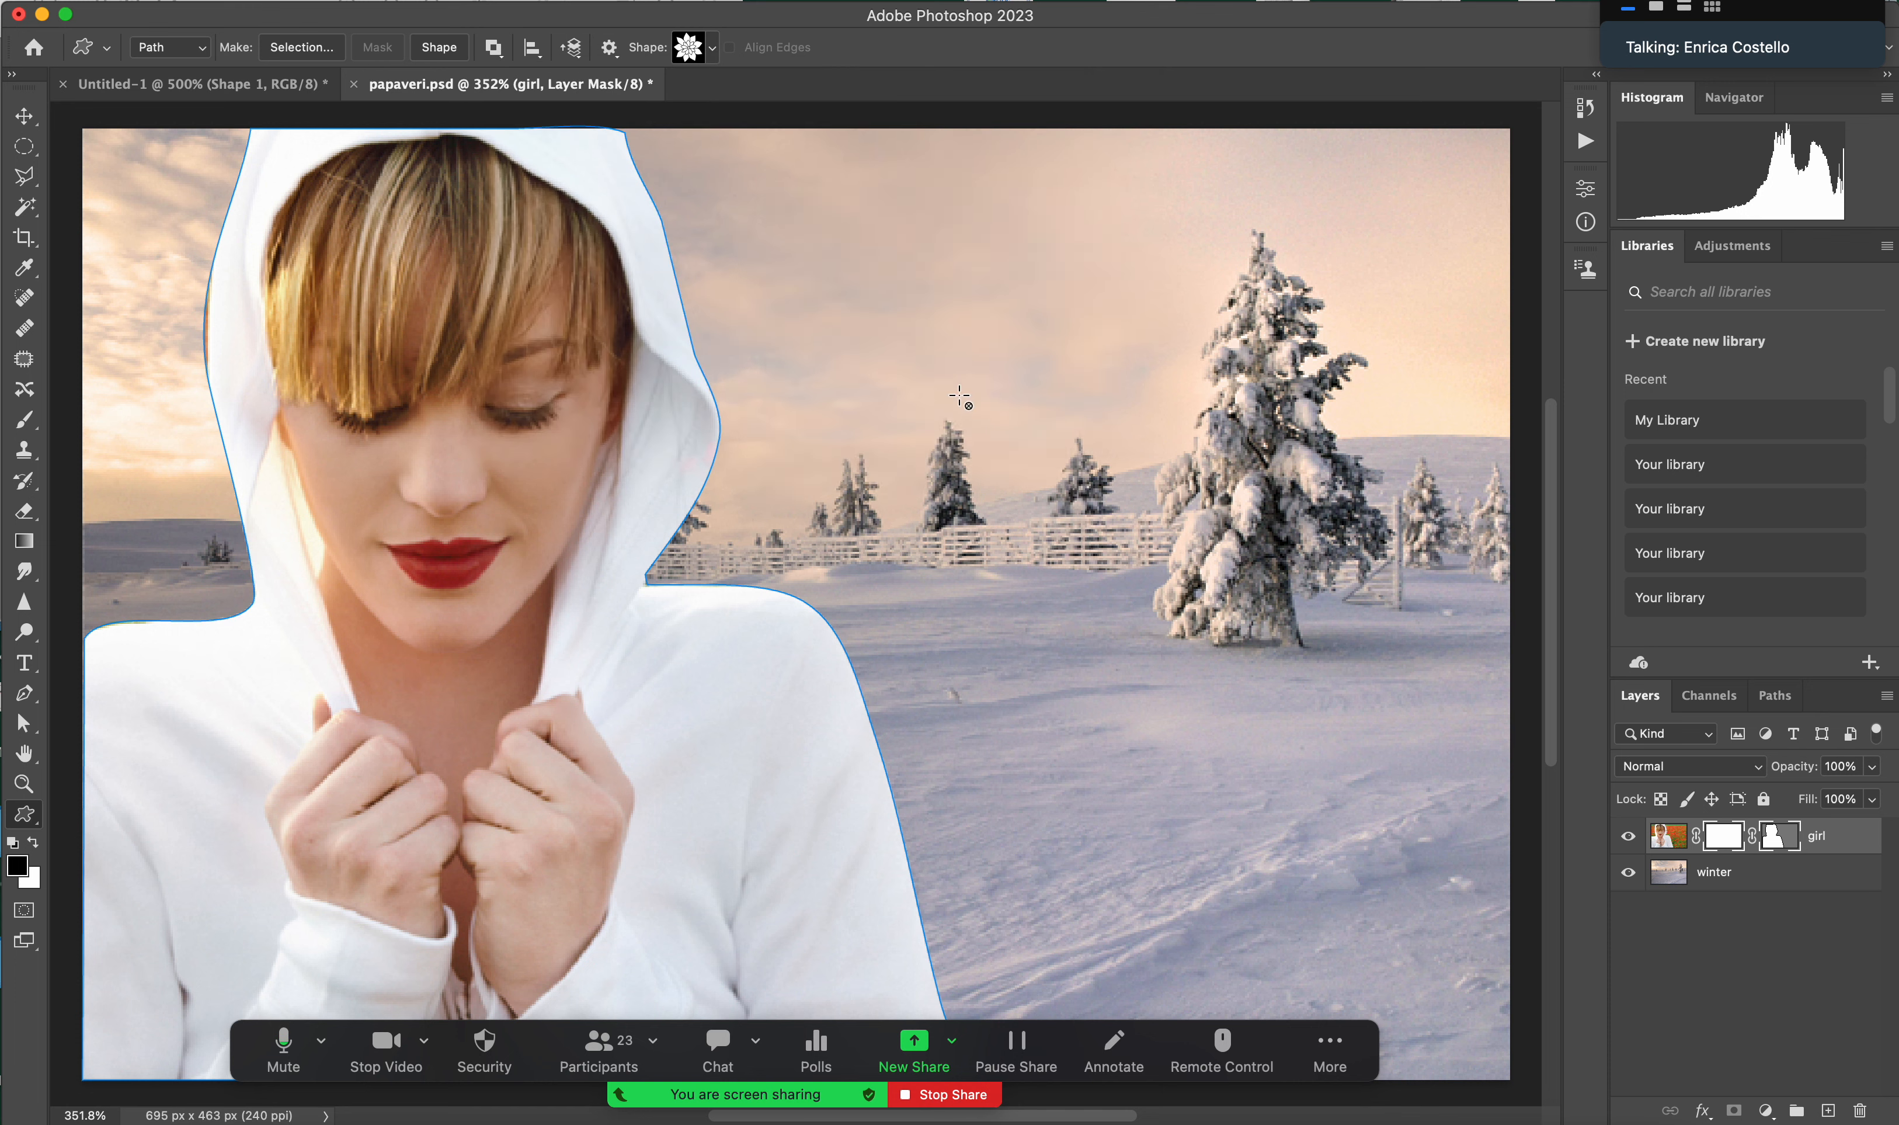
- Add a small reindeer from the appended Wild Animals group to the girl's vector mask, on the snow beside her elbow
click(713, 49)
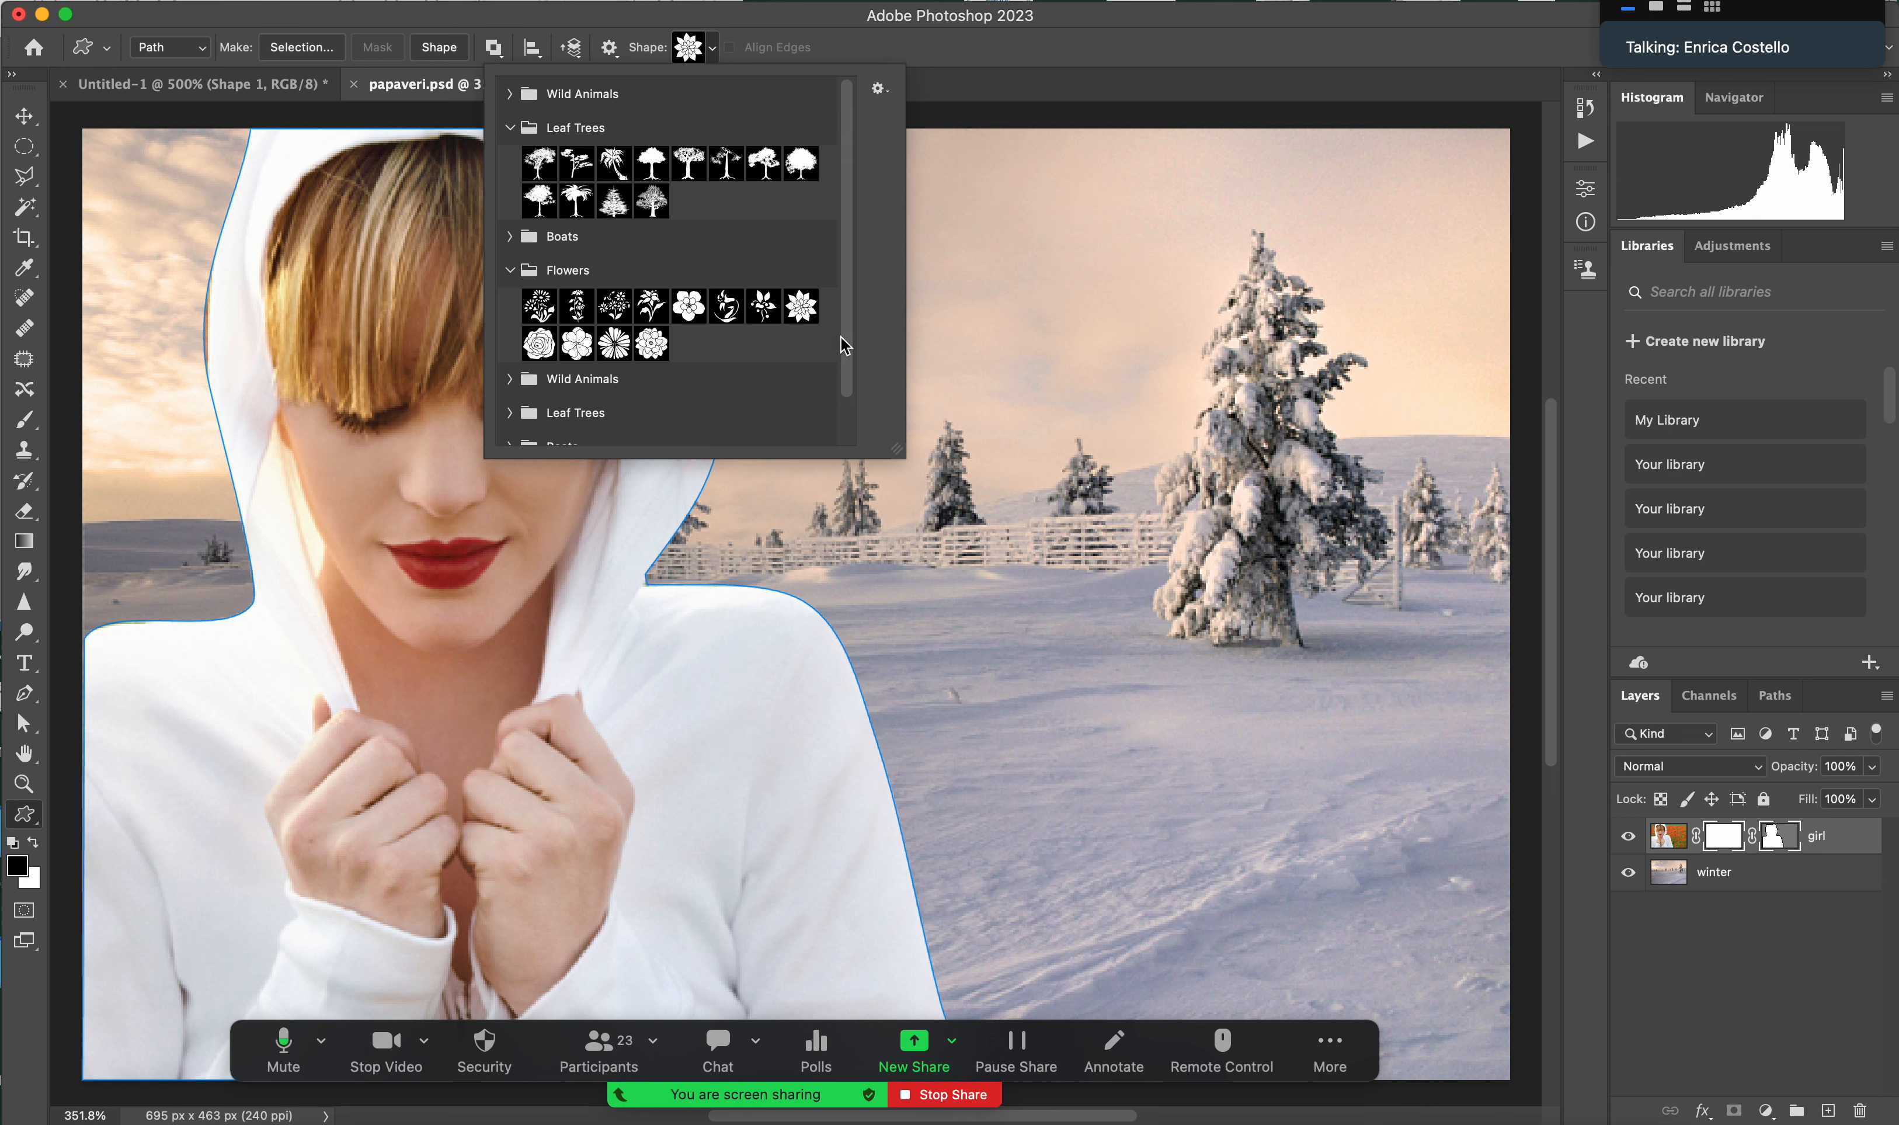
drag(841, 337, 841, 391)
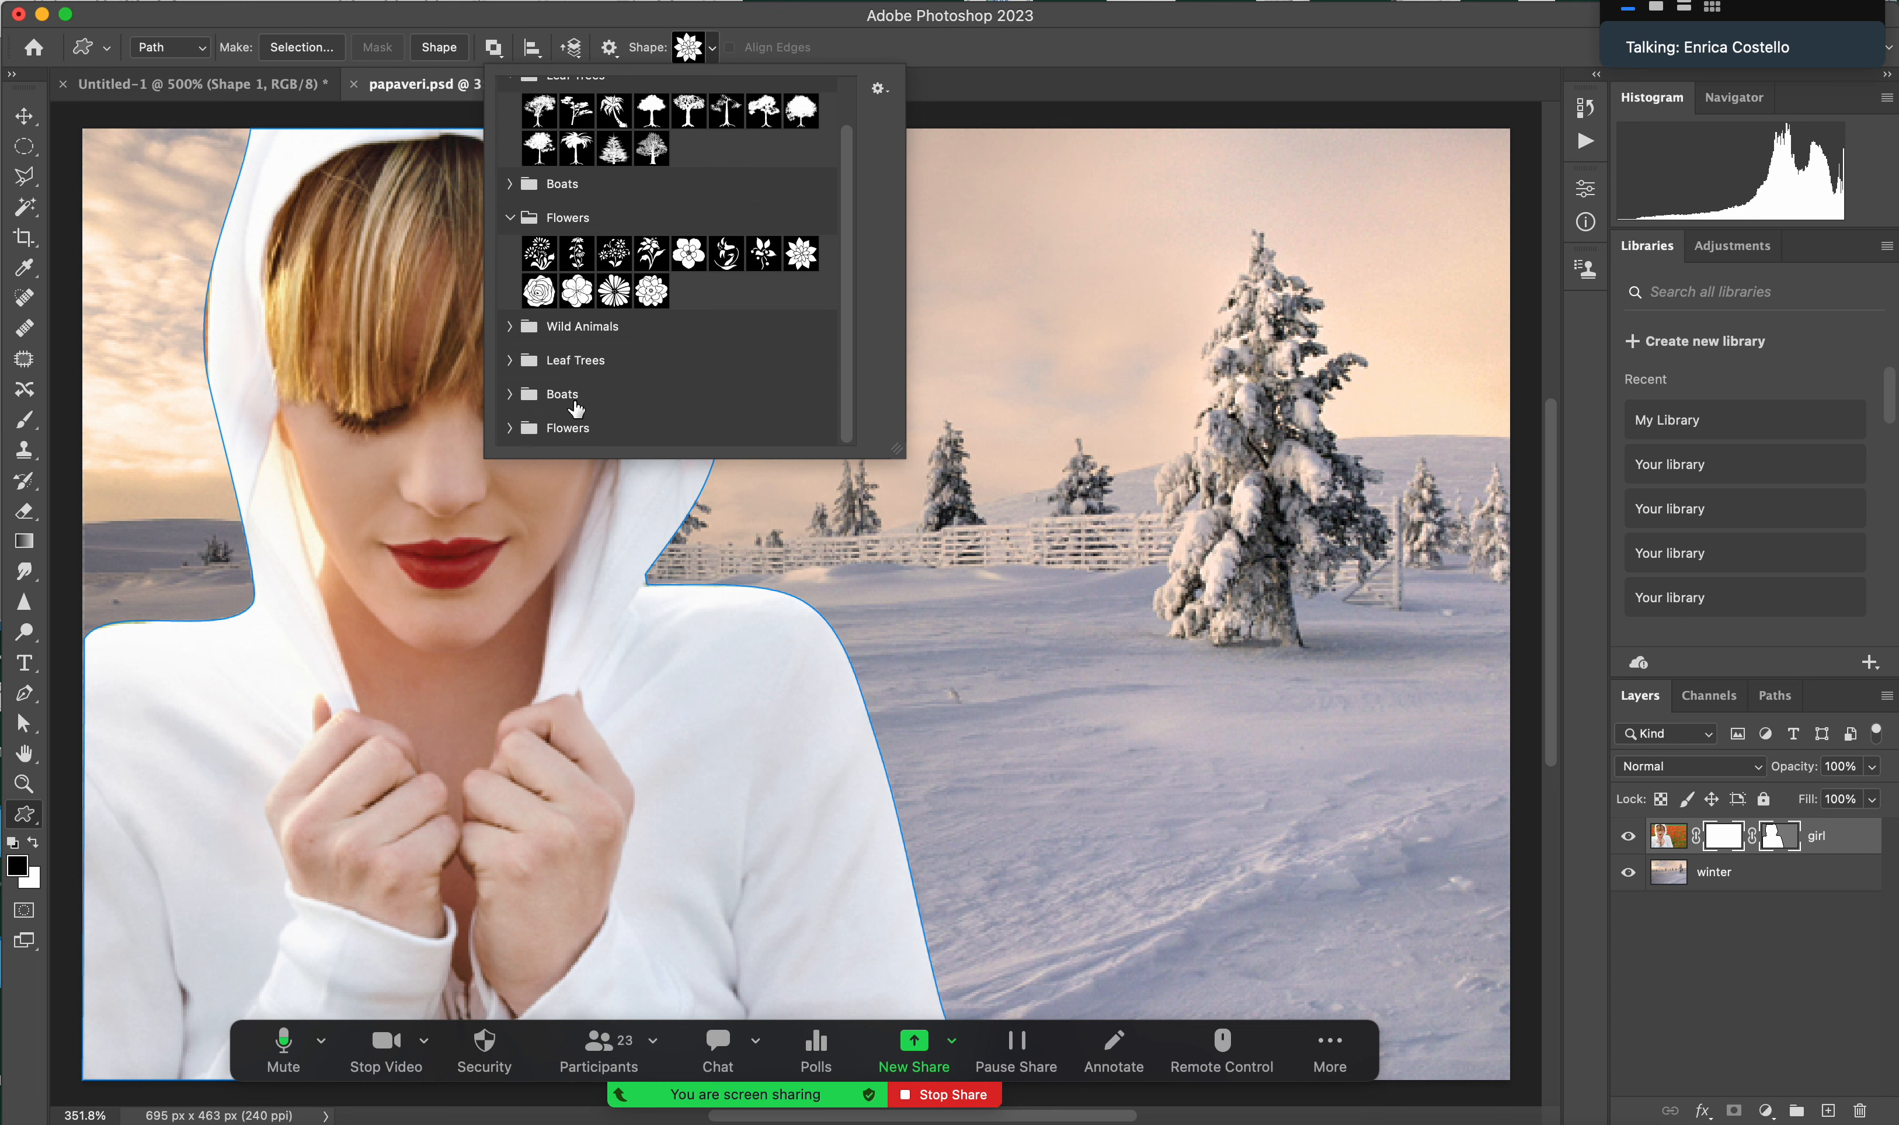
click(509, 326)
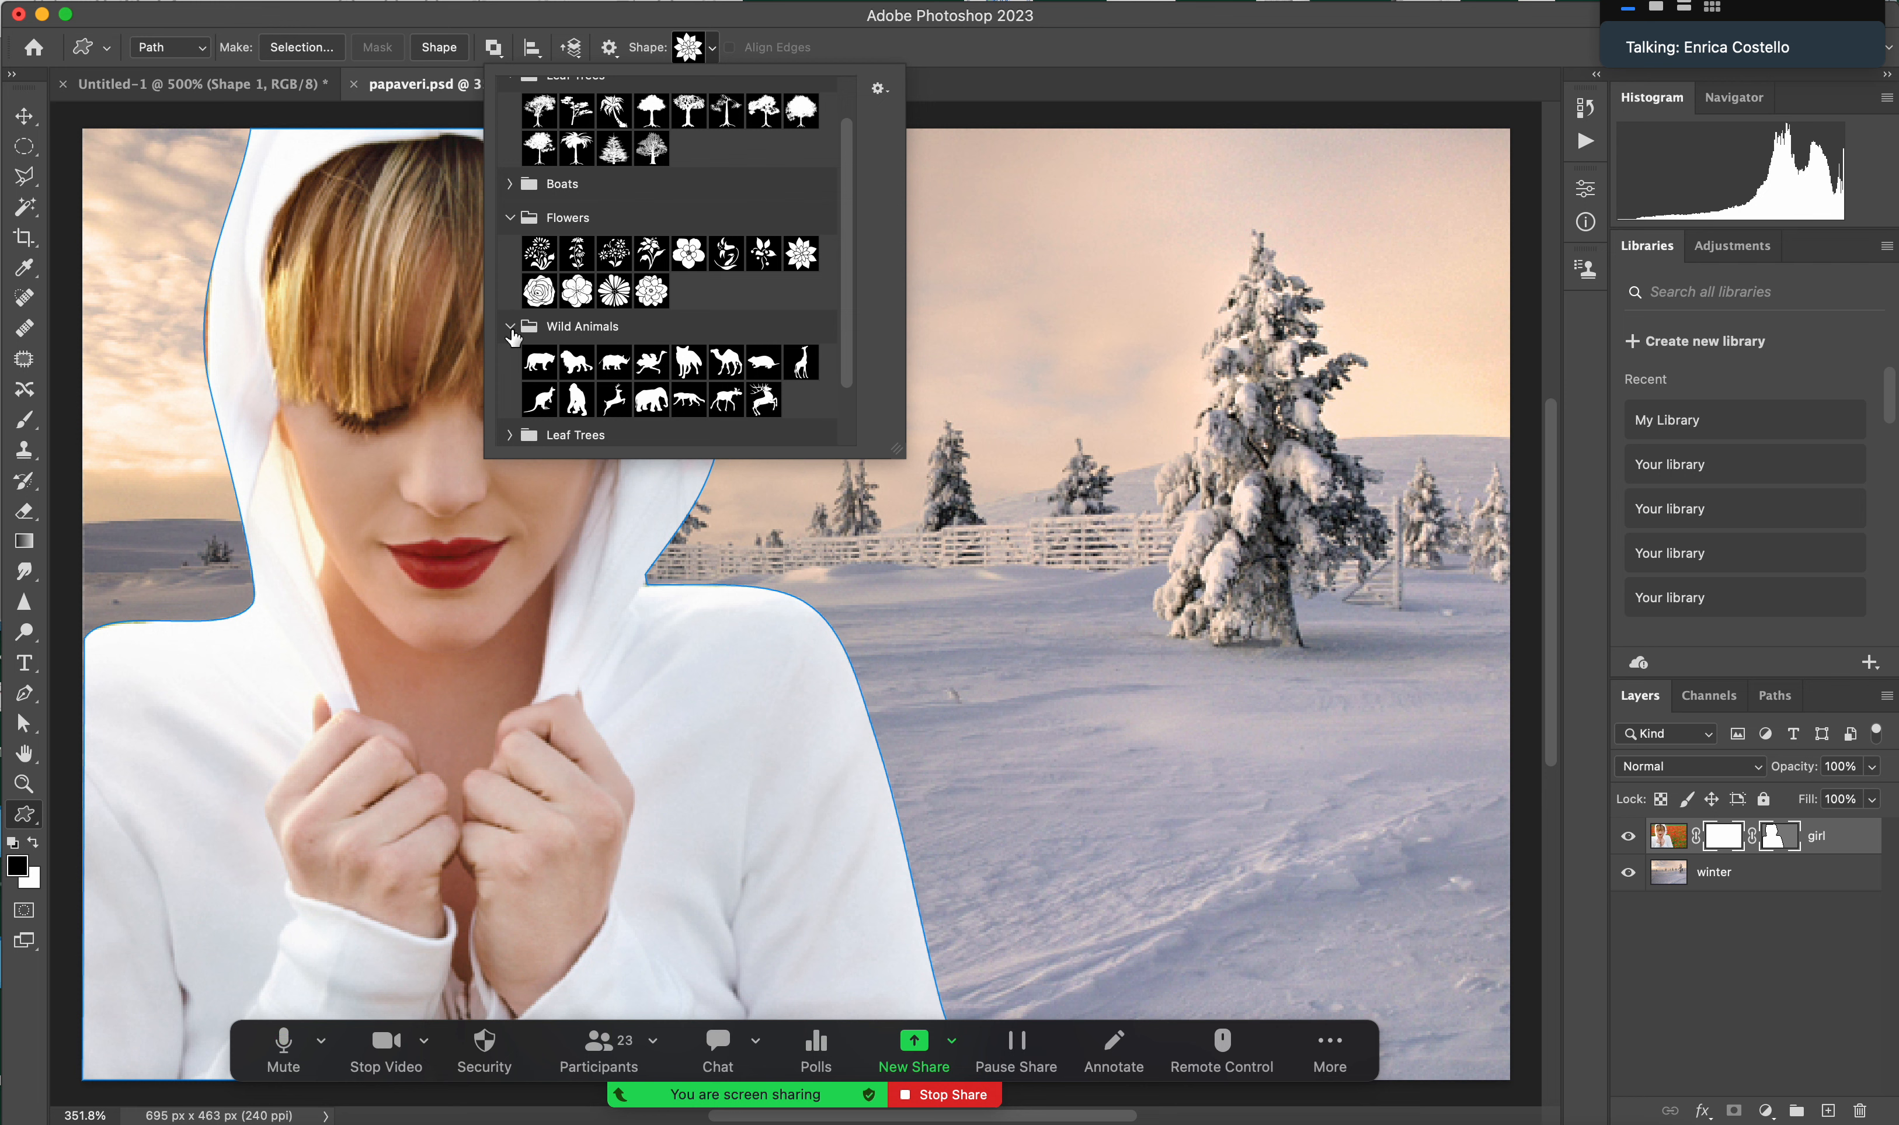
click(763, 399)
drag(1055, 756, 1168, 861)
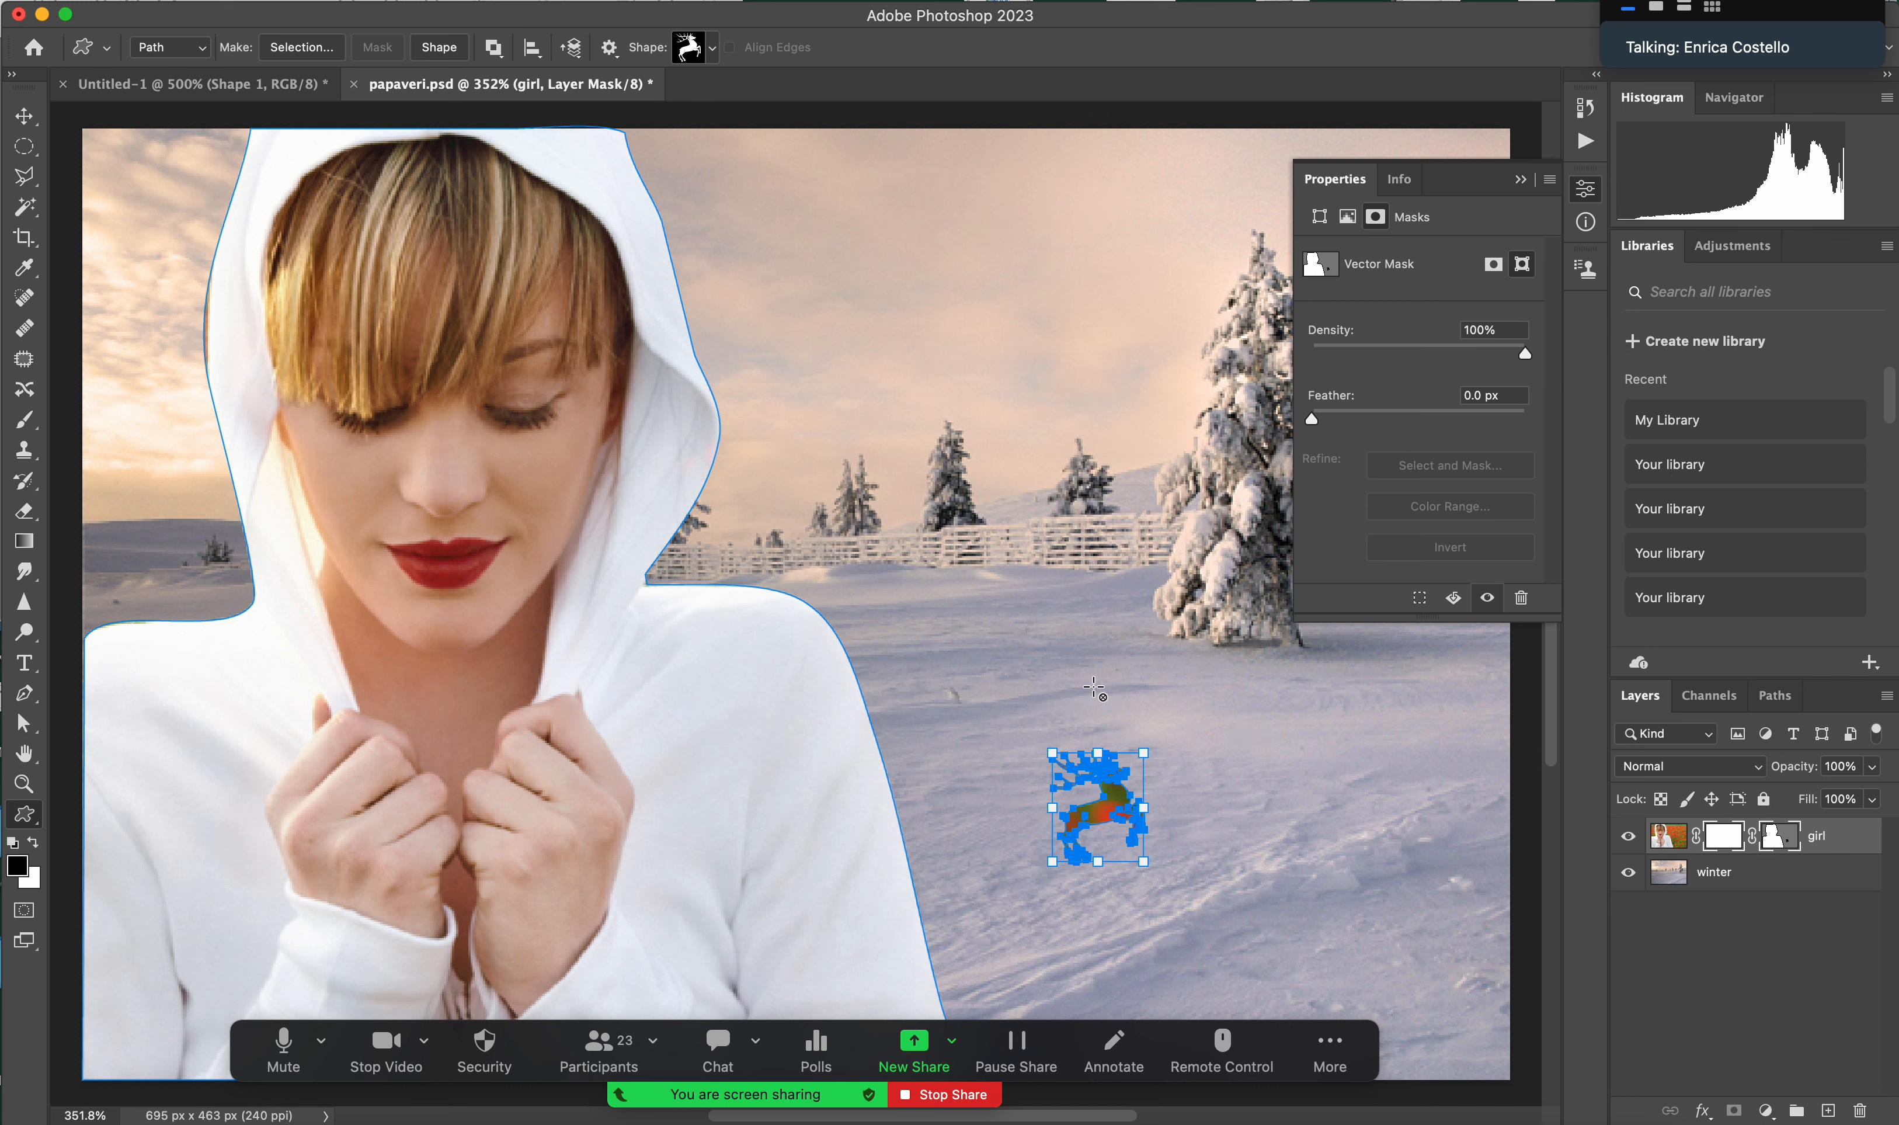
click(24, 116)
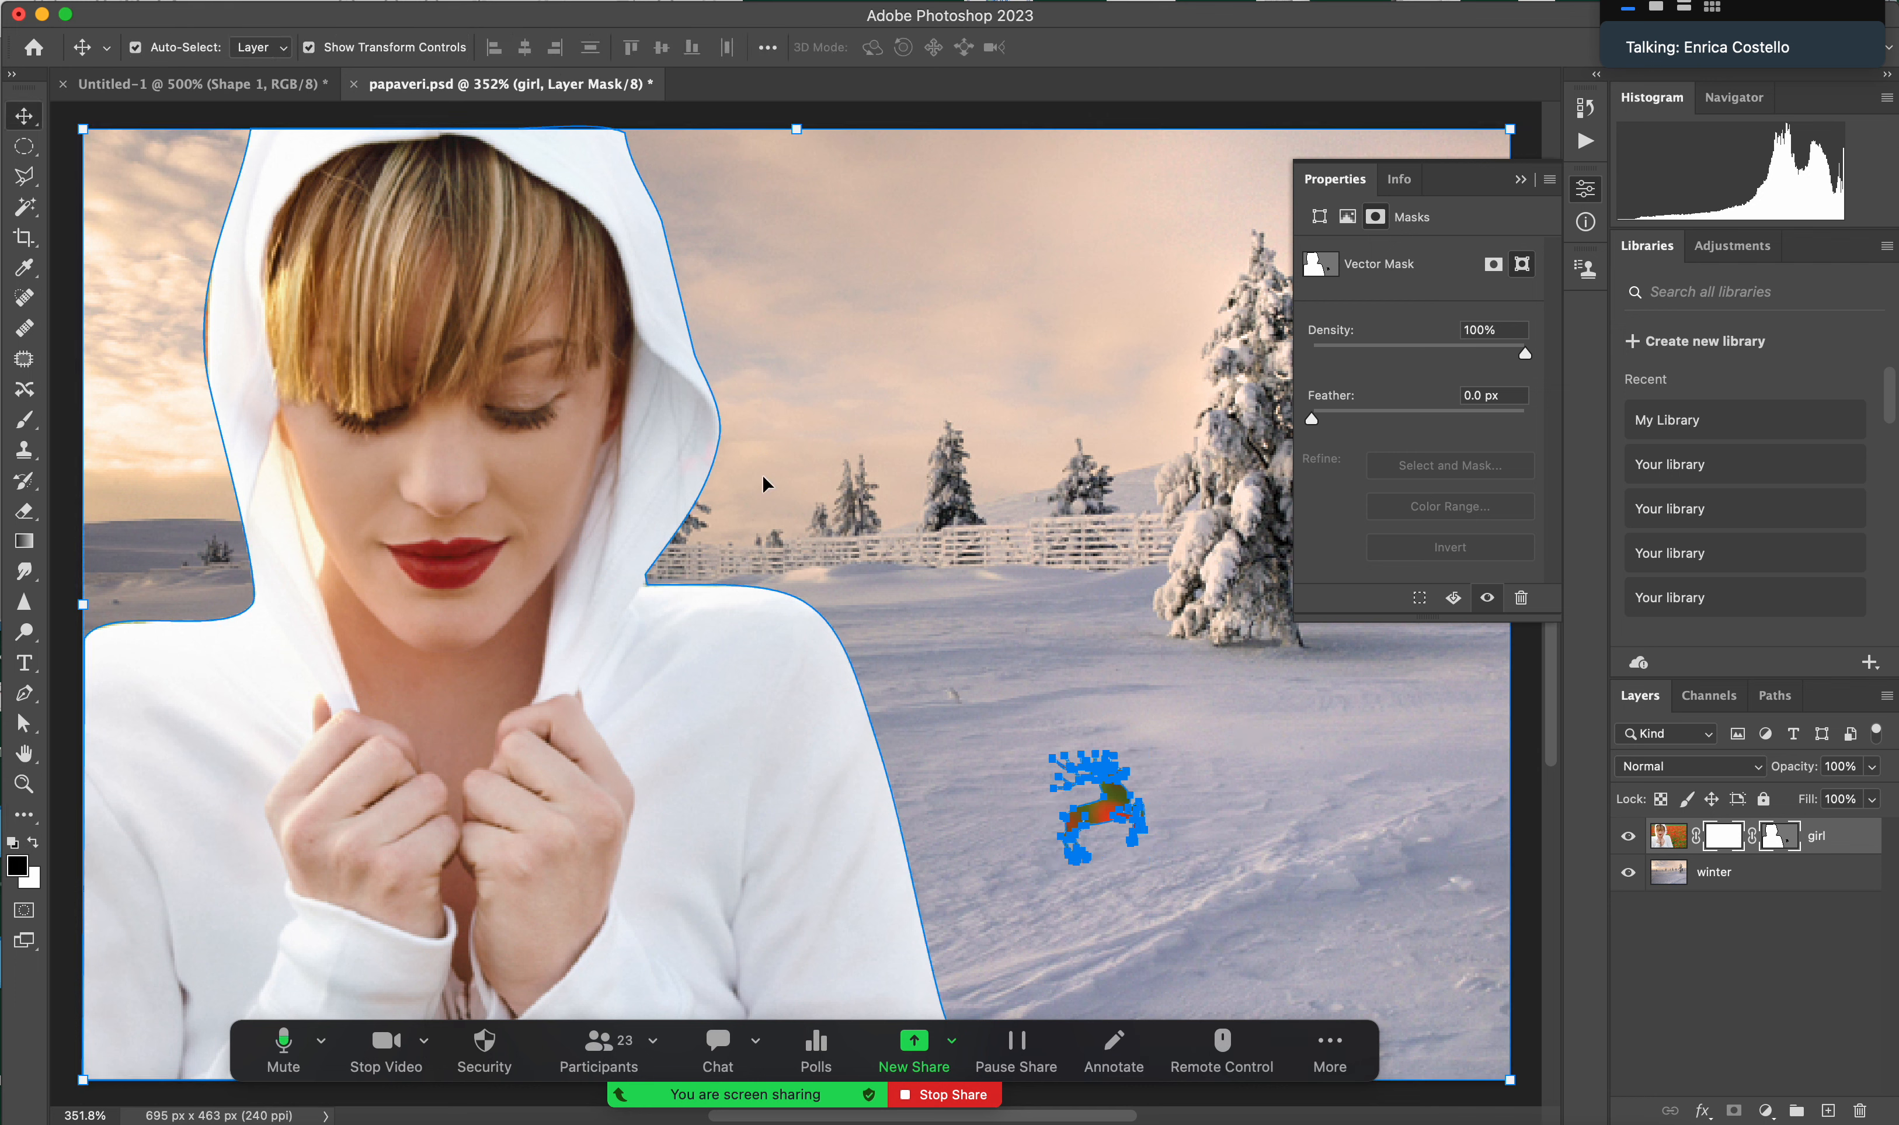
- Select the winter layer and toggle the girl layer's visibility to compare the image with and without the masked layer
click(869, 552)
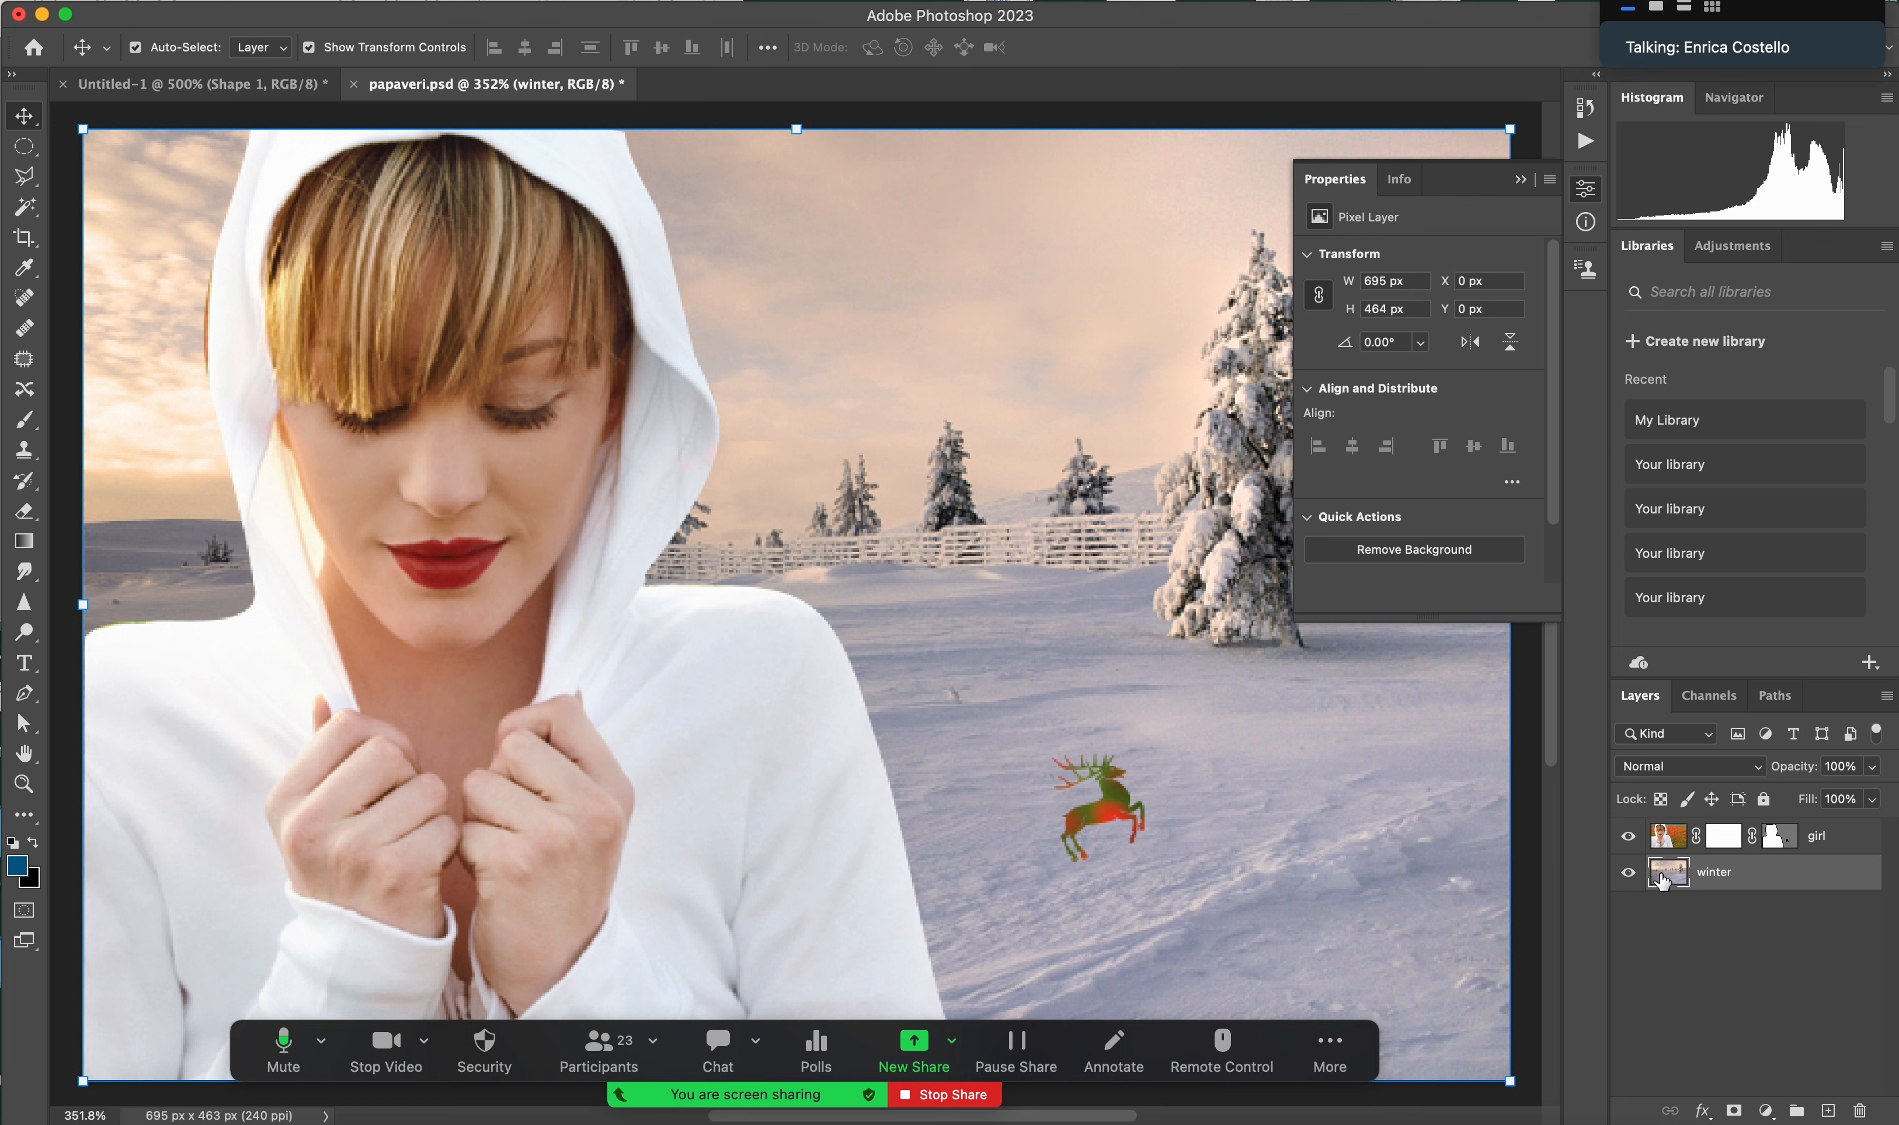
click(1628, 836)
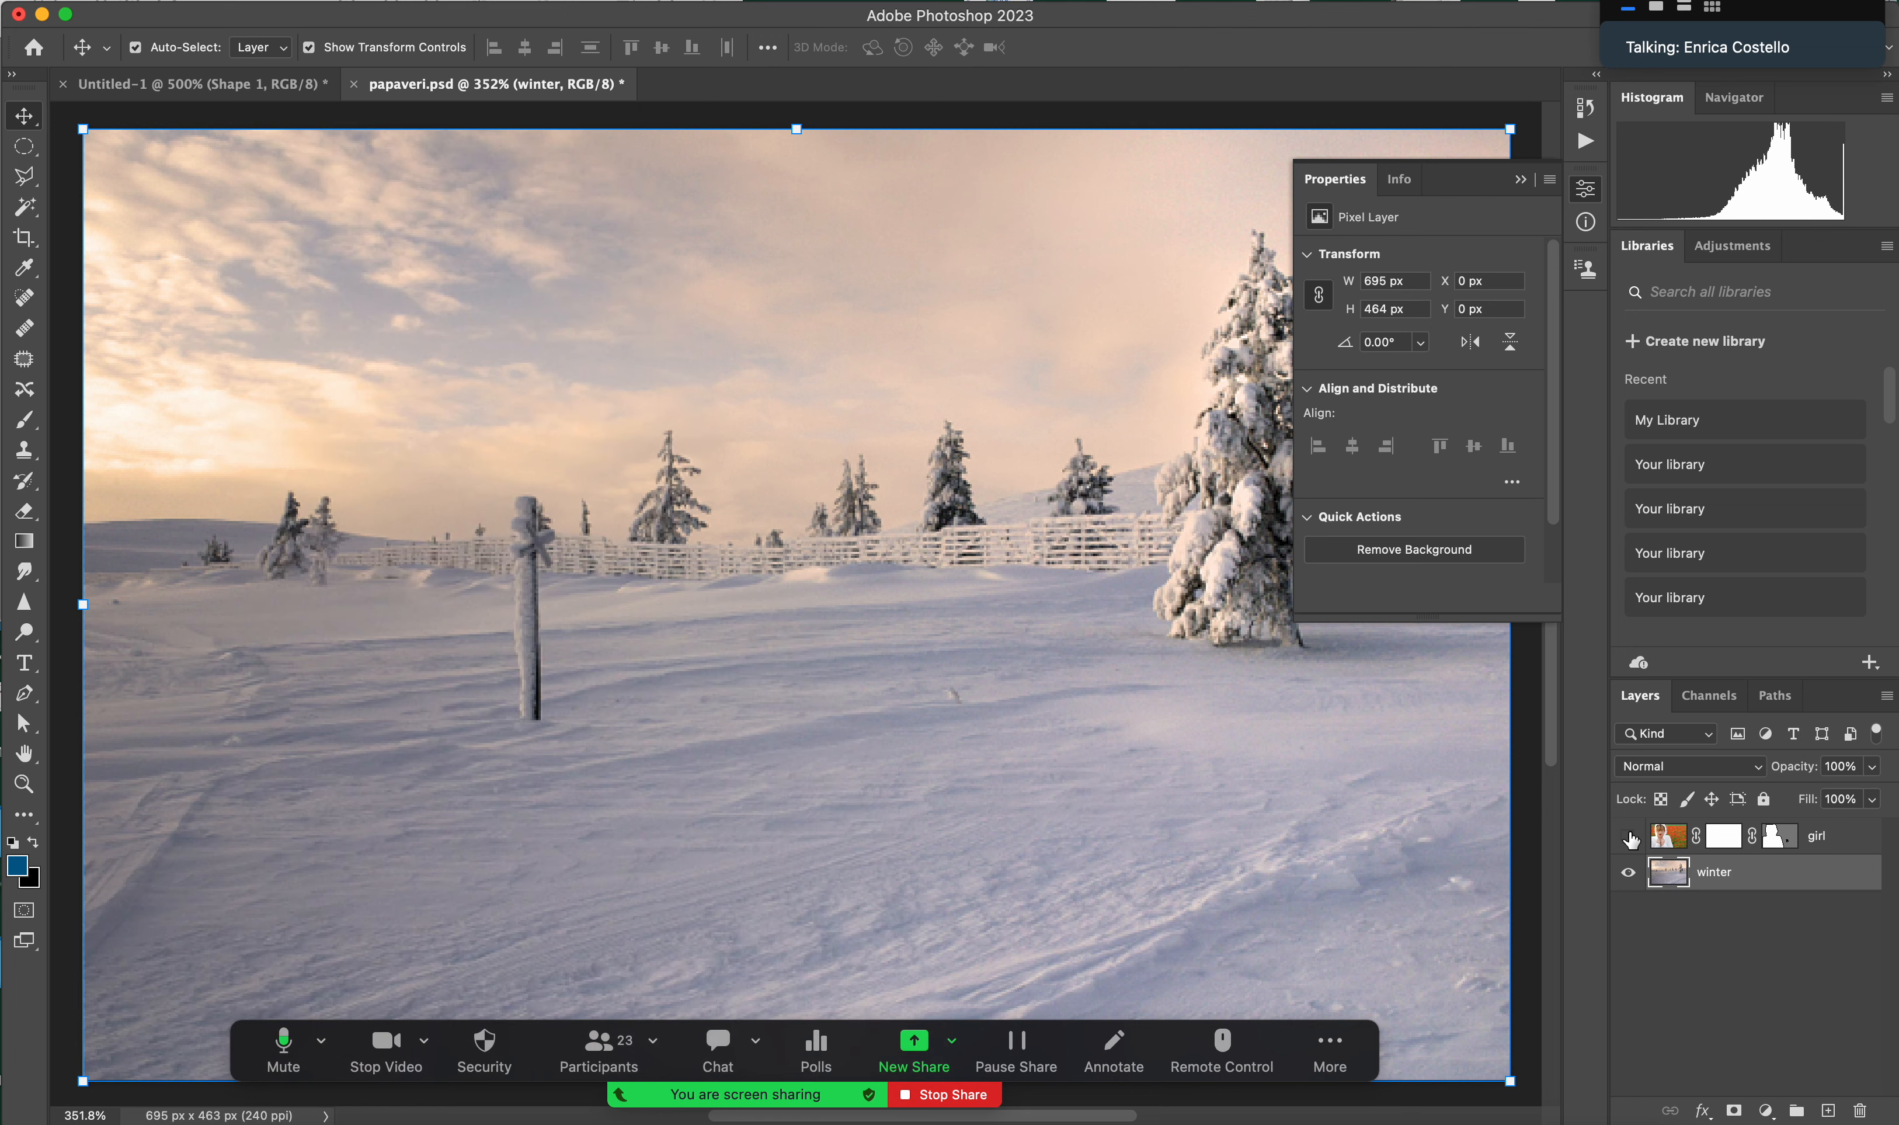
click(1628, 837)
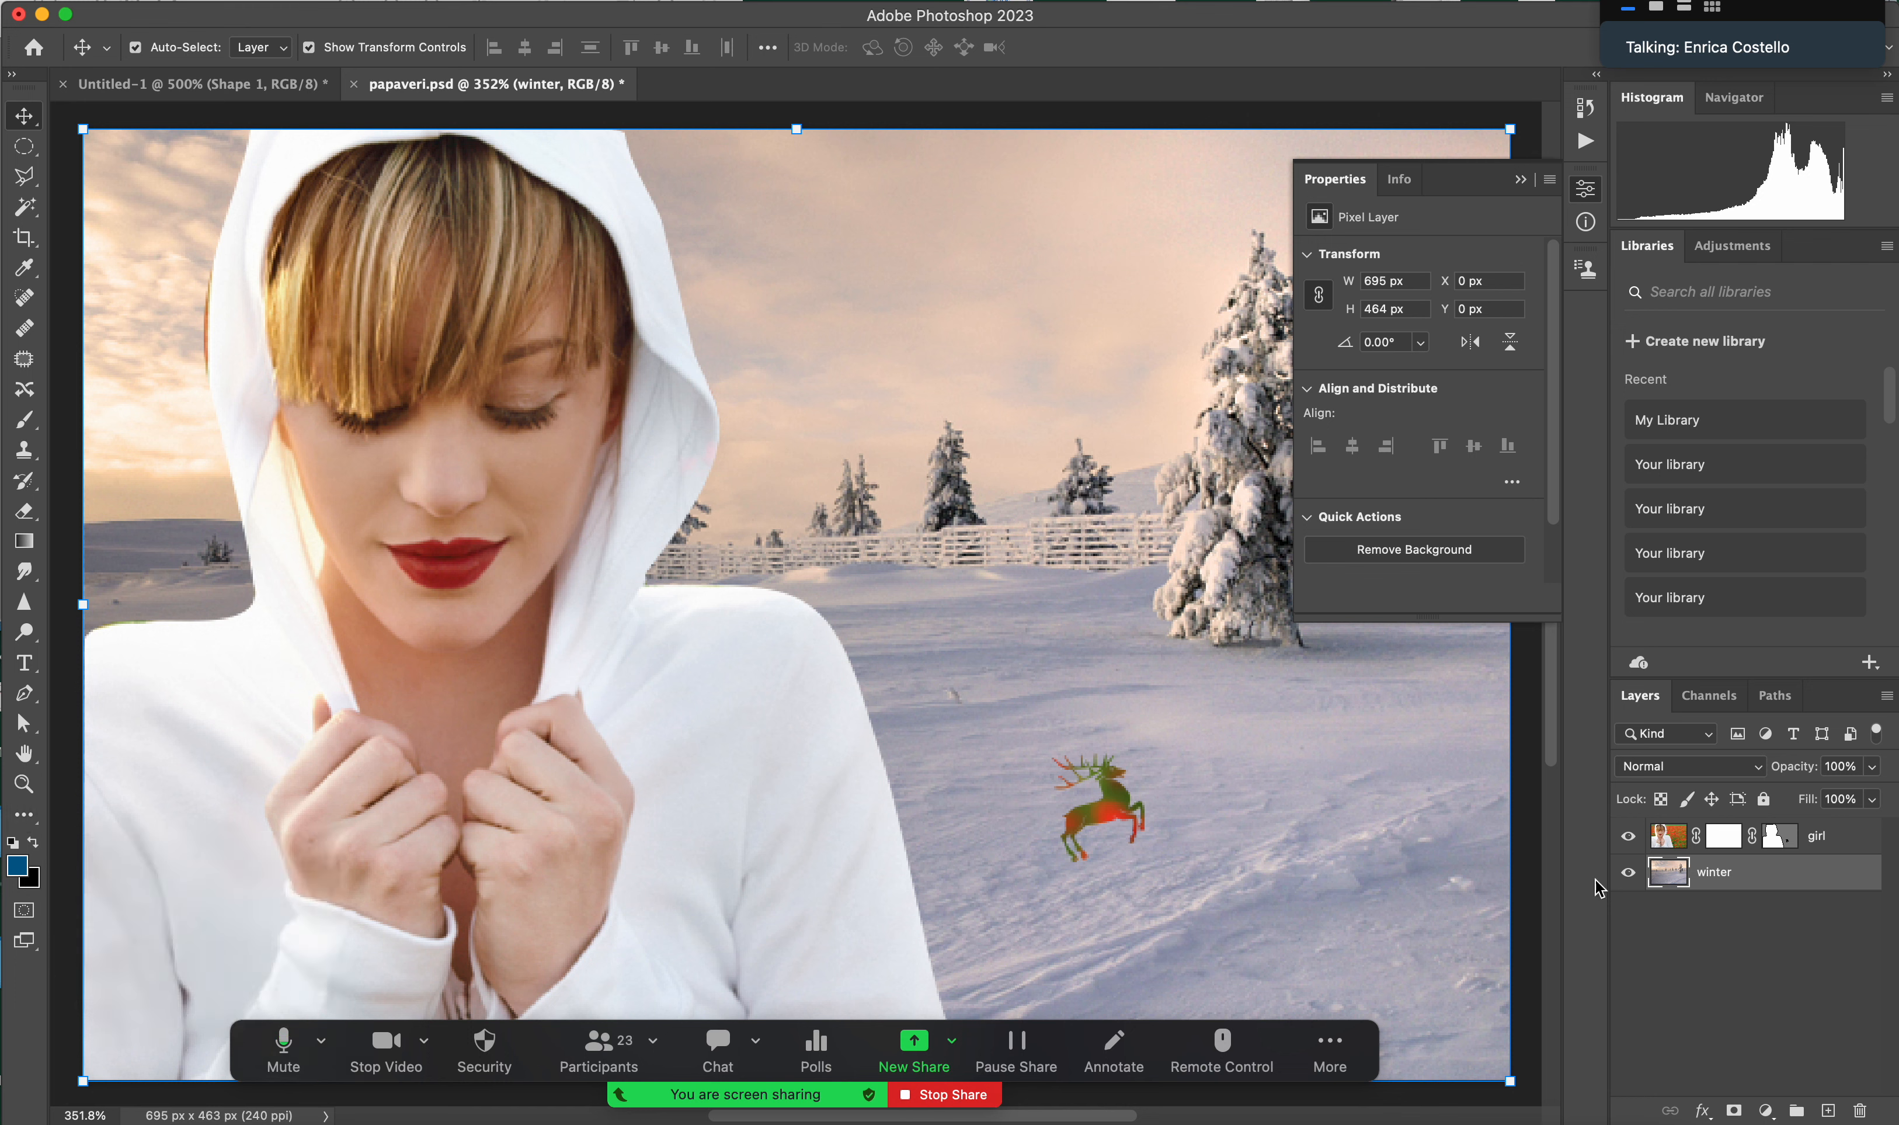
- Add a layered-petal flower from the Flowers group, about 44 × 42 px, to the girl's vector mask above the reindeer
click(1672, 840)
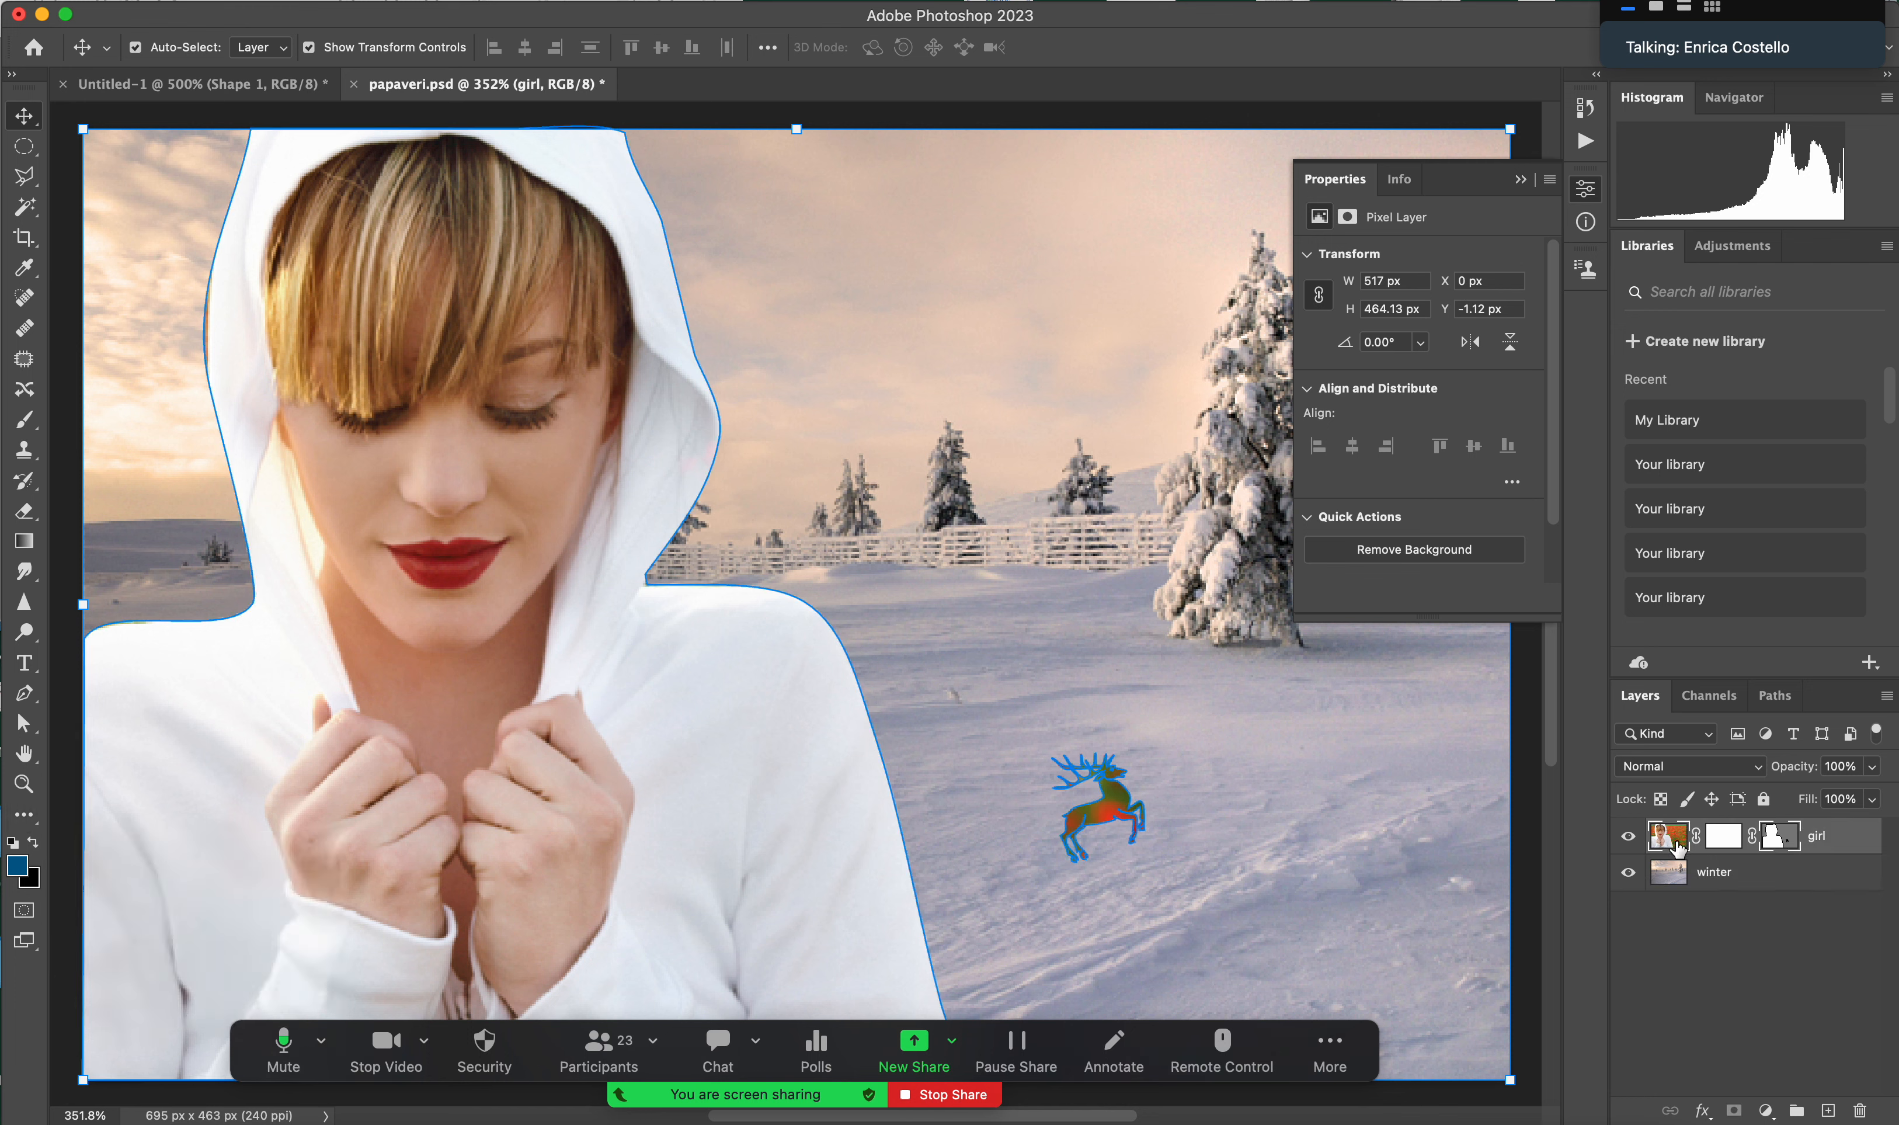
click(28, 815)
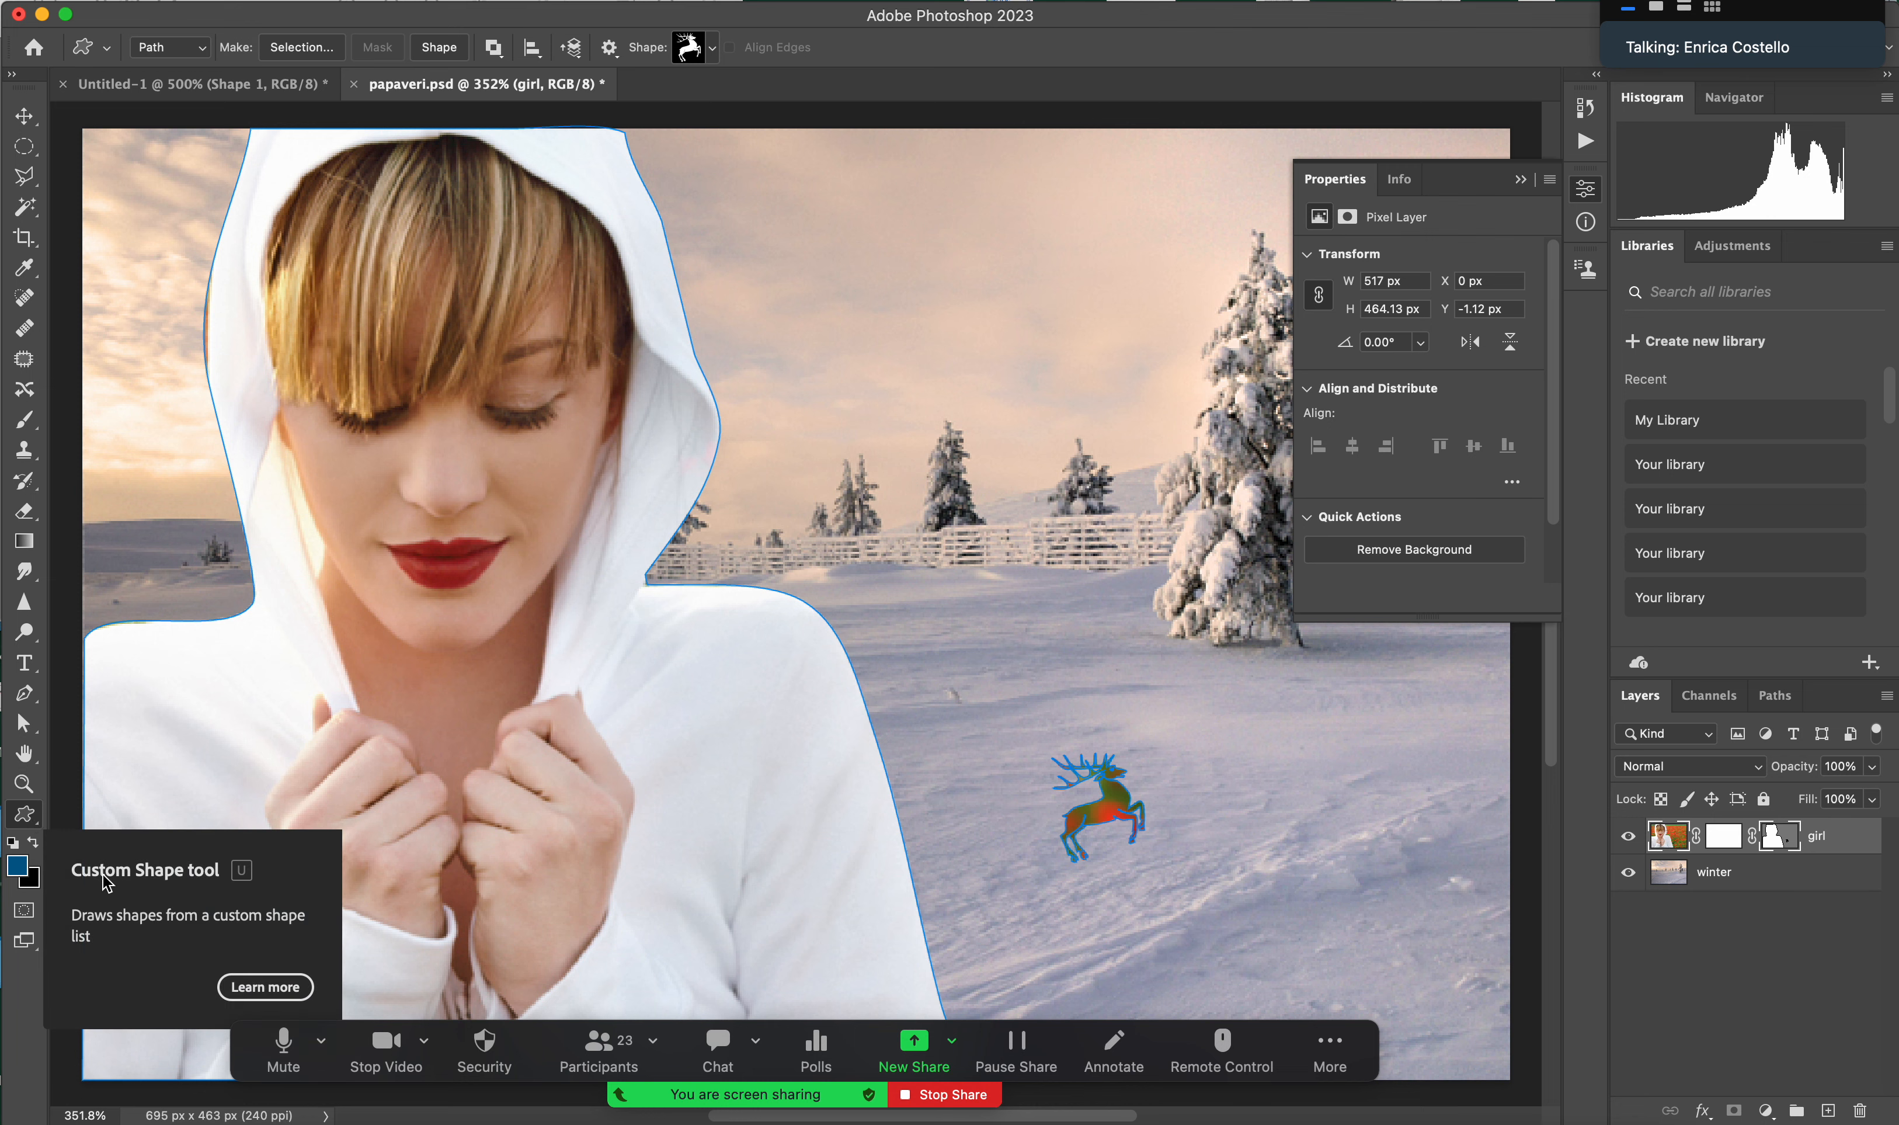
right_click(26, 816)
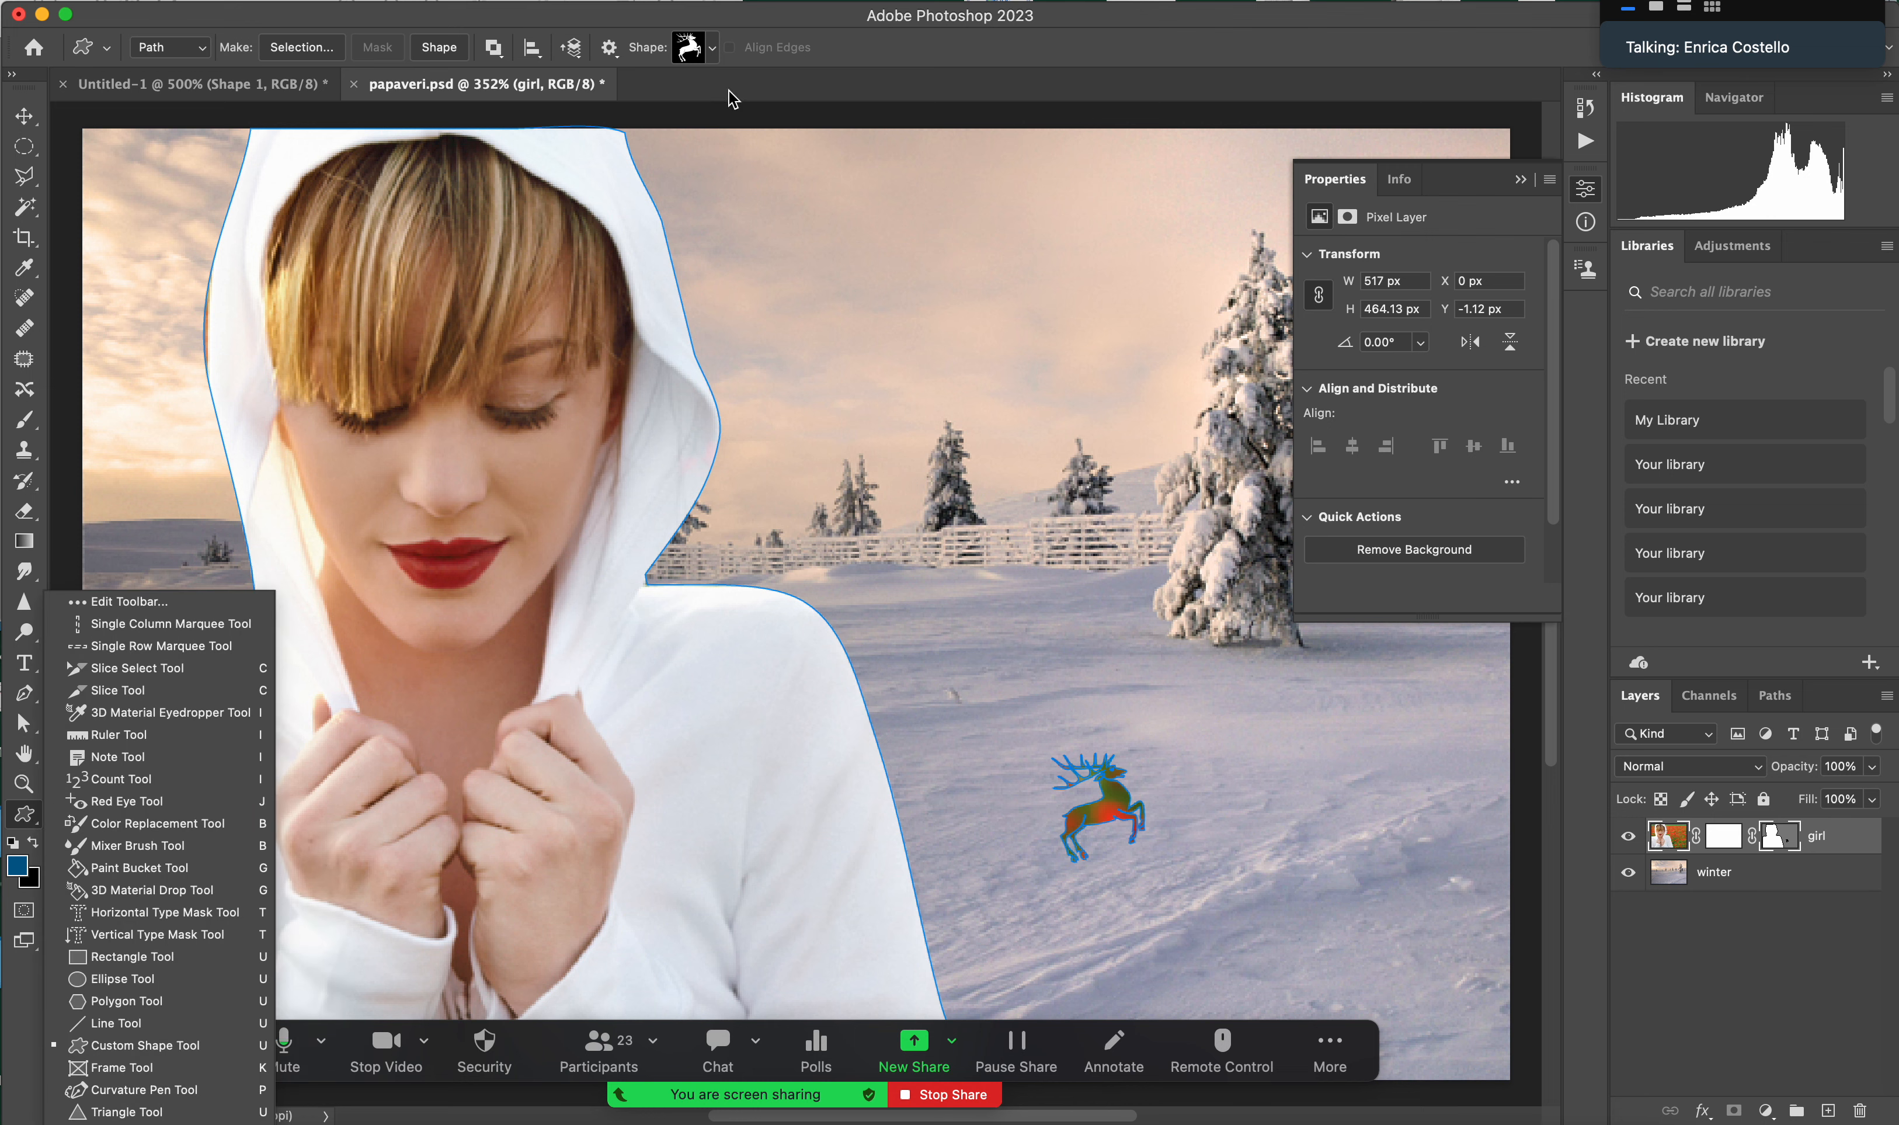
click(712, 47)
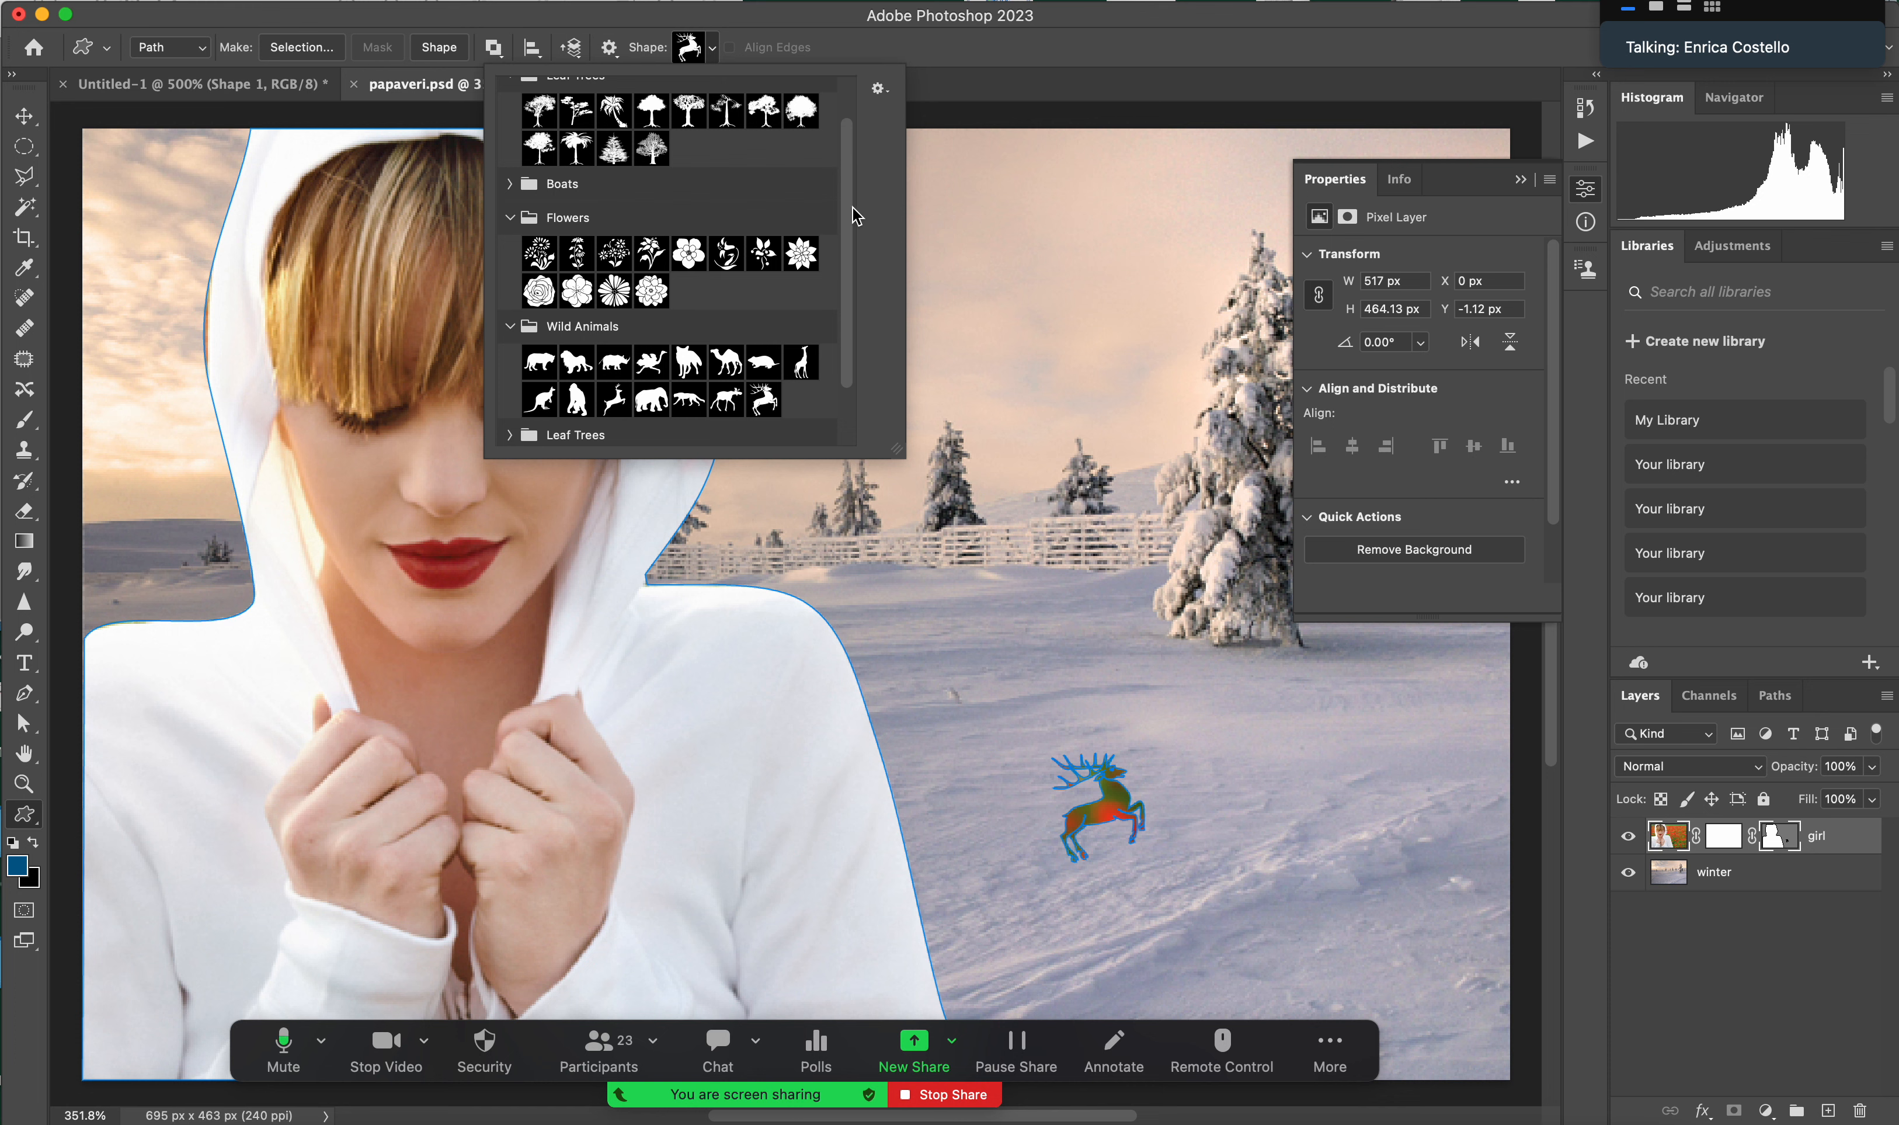
drag(852, 212, 851, 109)
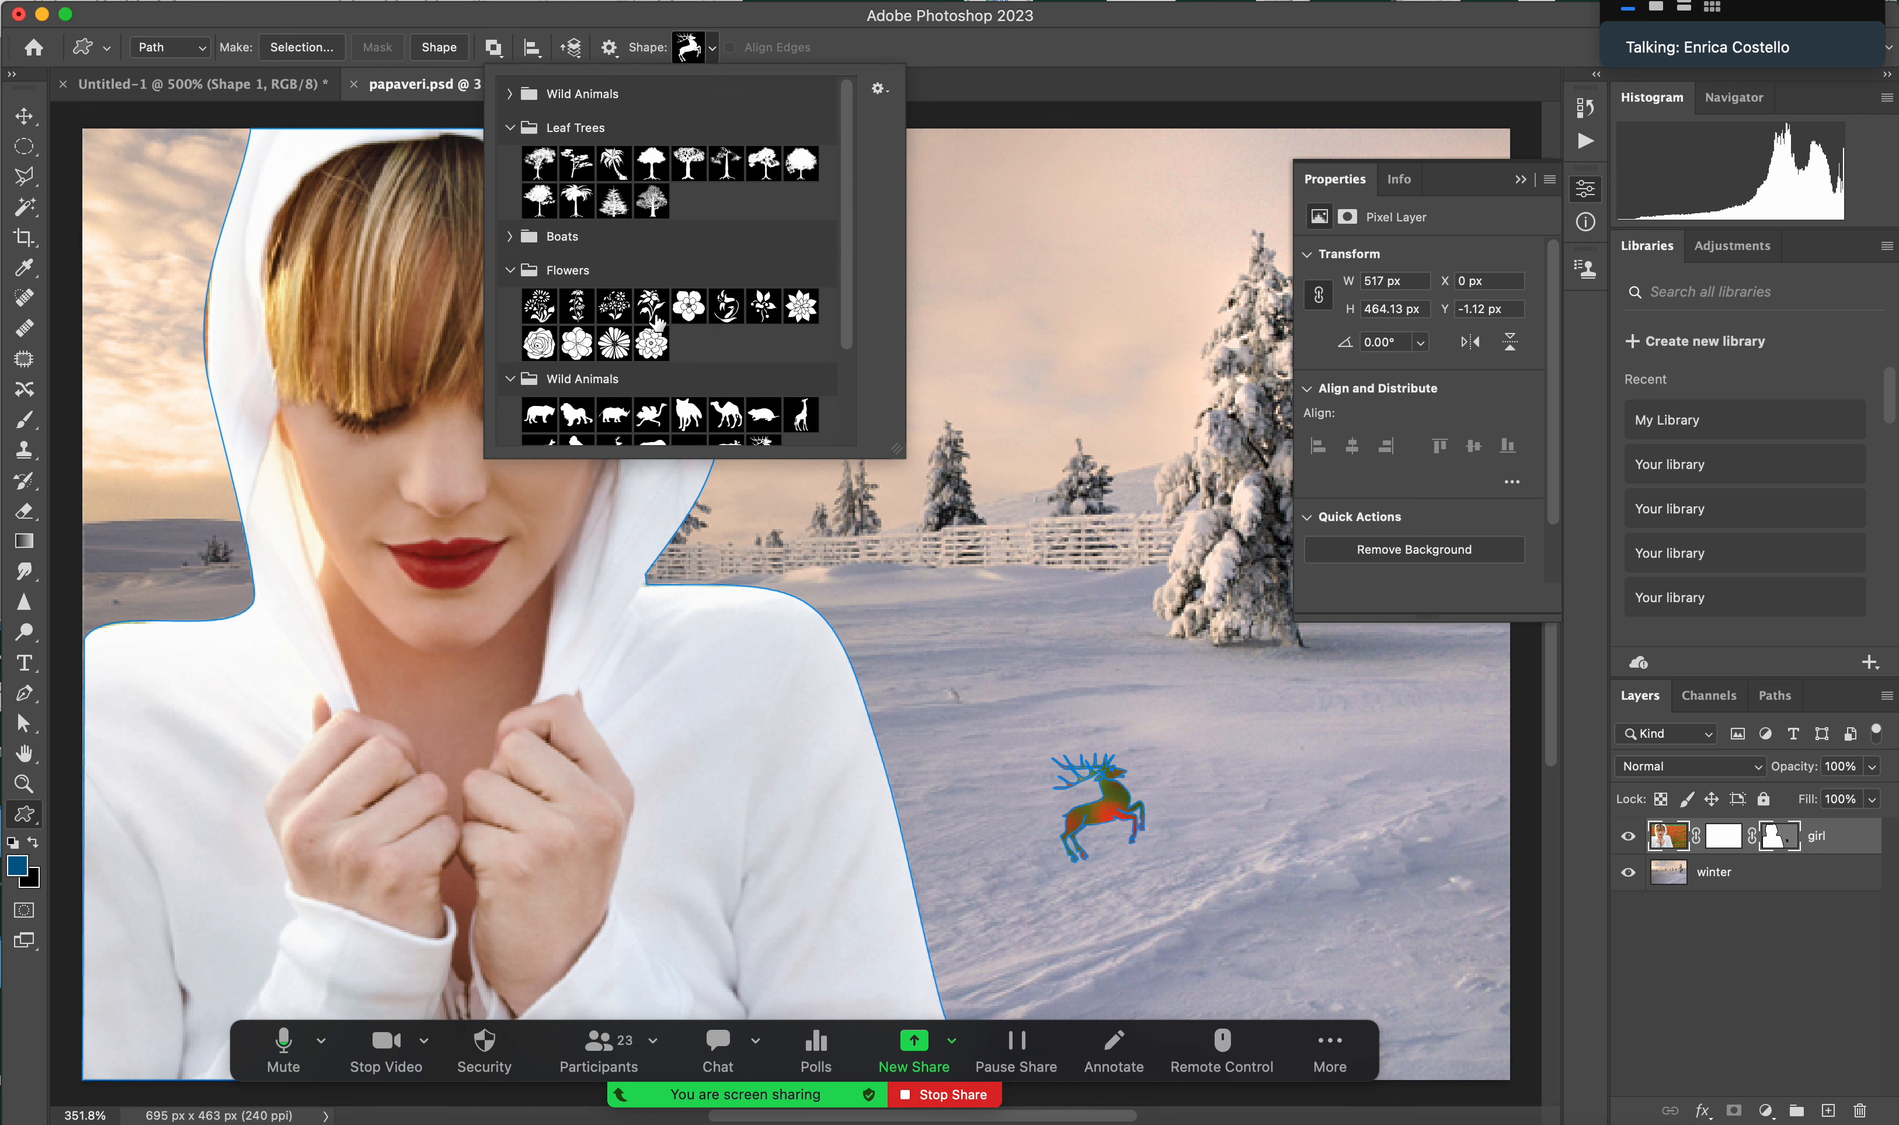
click(652, 344)
drag(962, 642, 1051, 729)
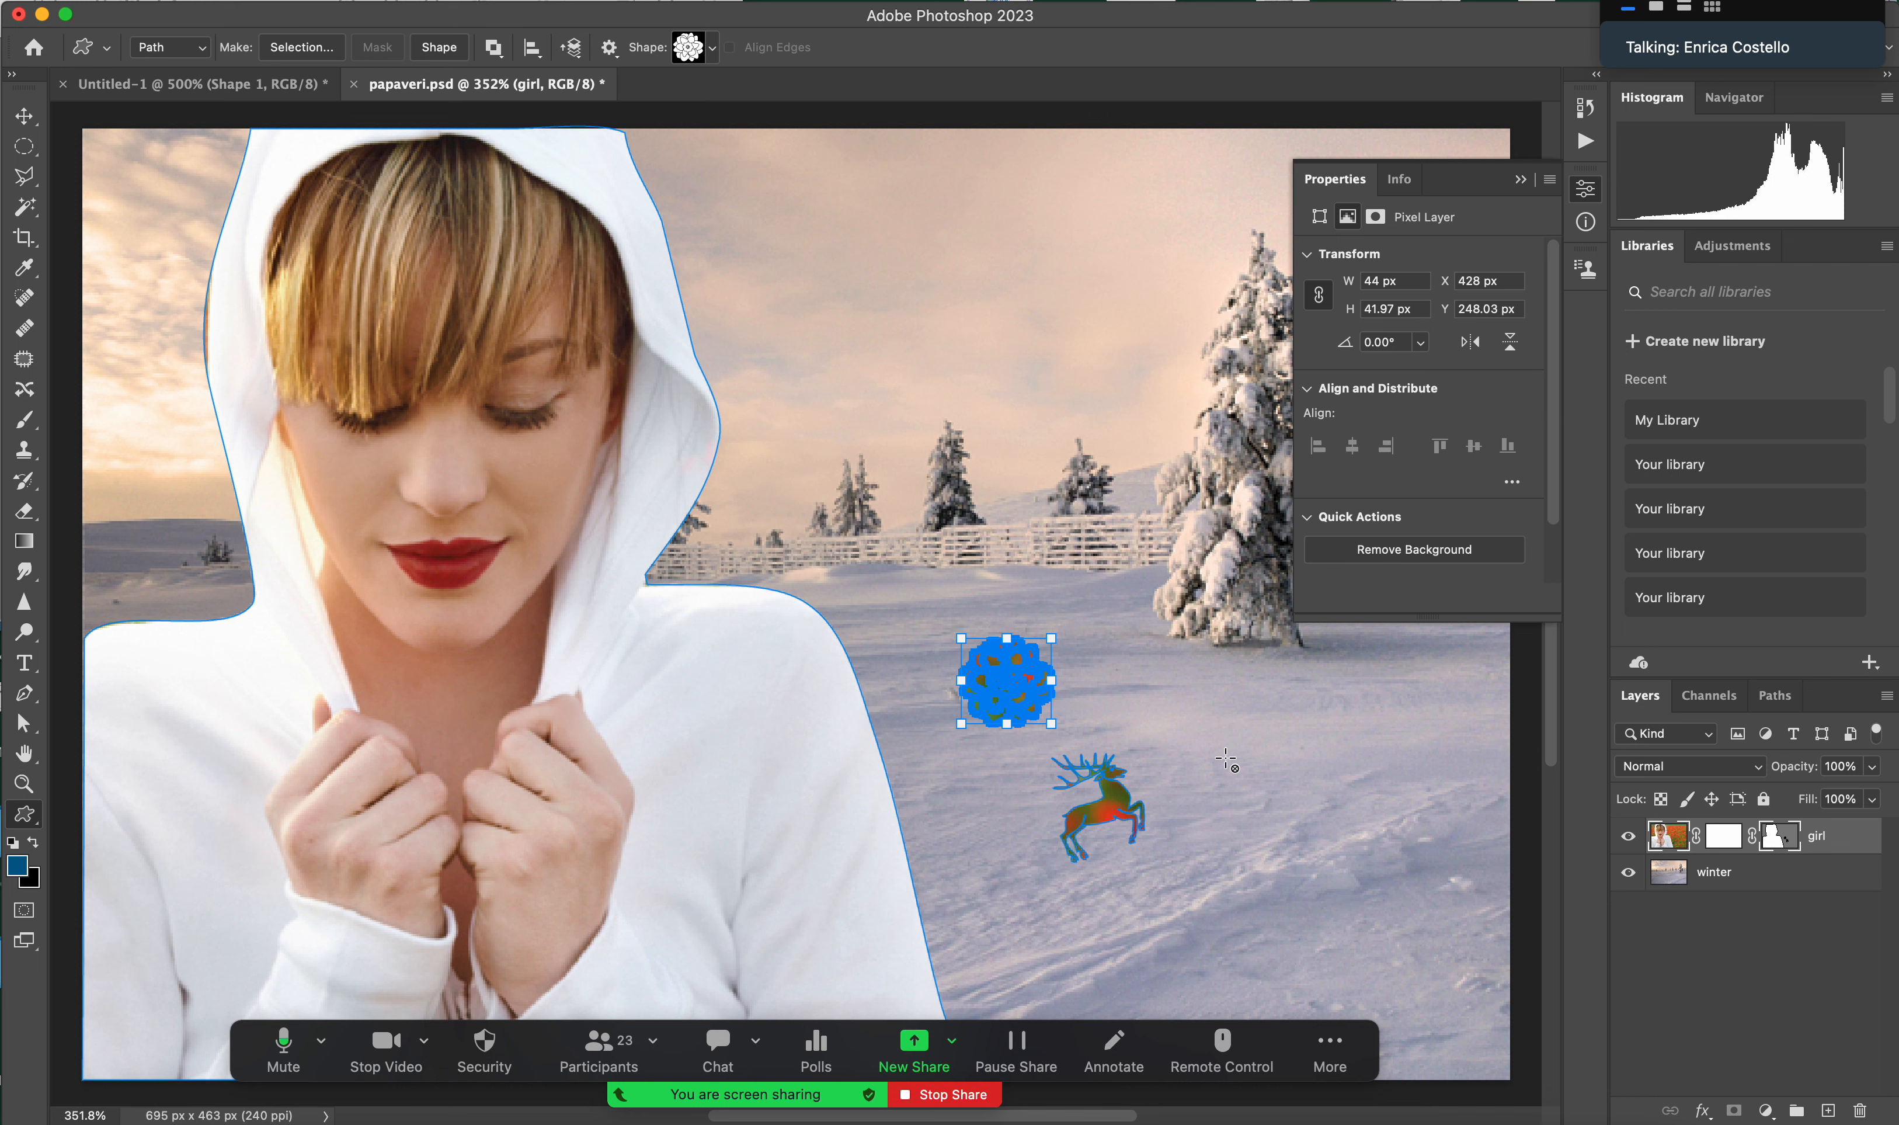
- Add three more flowers around the reindeer, one about 41 × 39 px and two small ones, the lowest about 18 × 17 px, and select the winter layer
drag(1193, 773, 1276, 857)
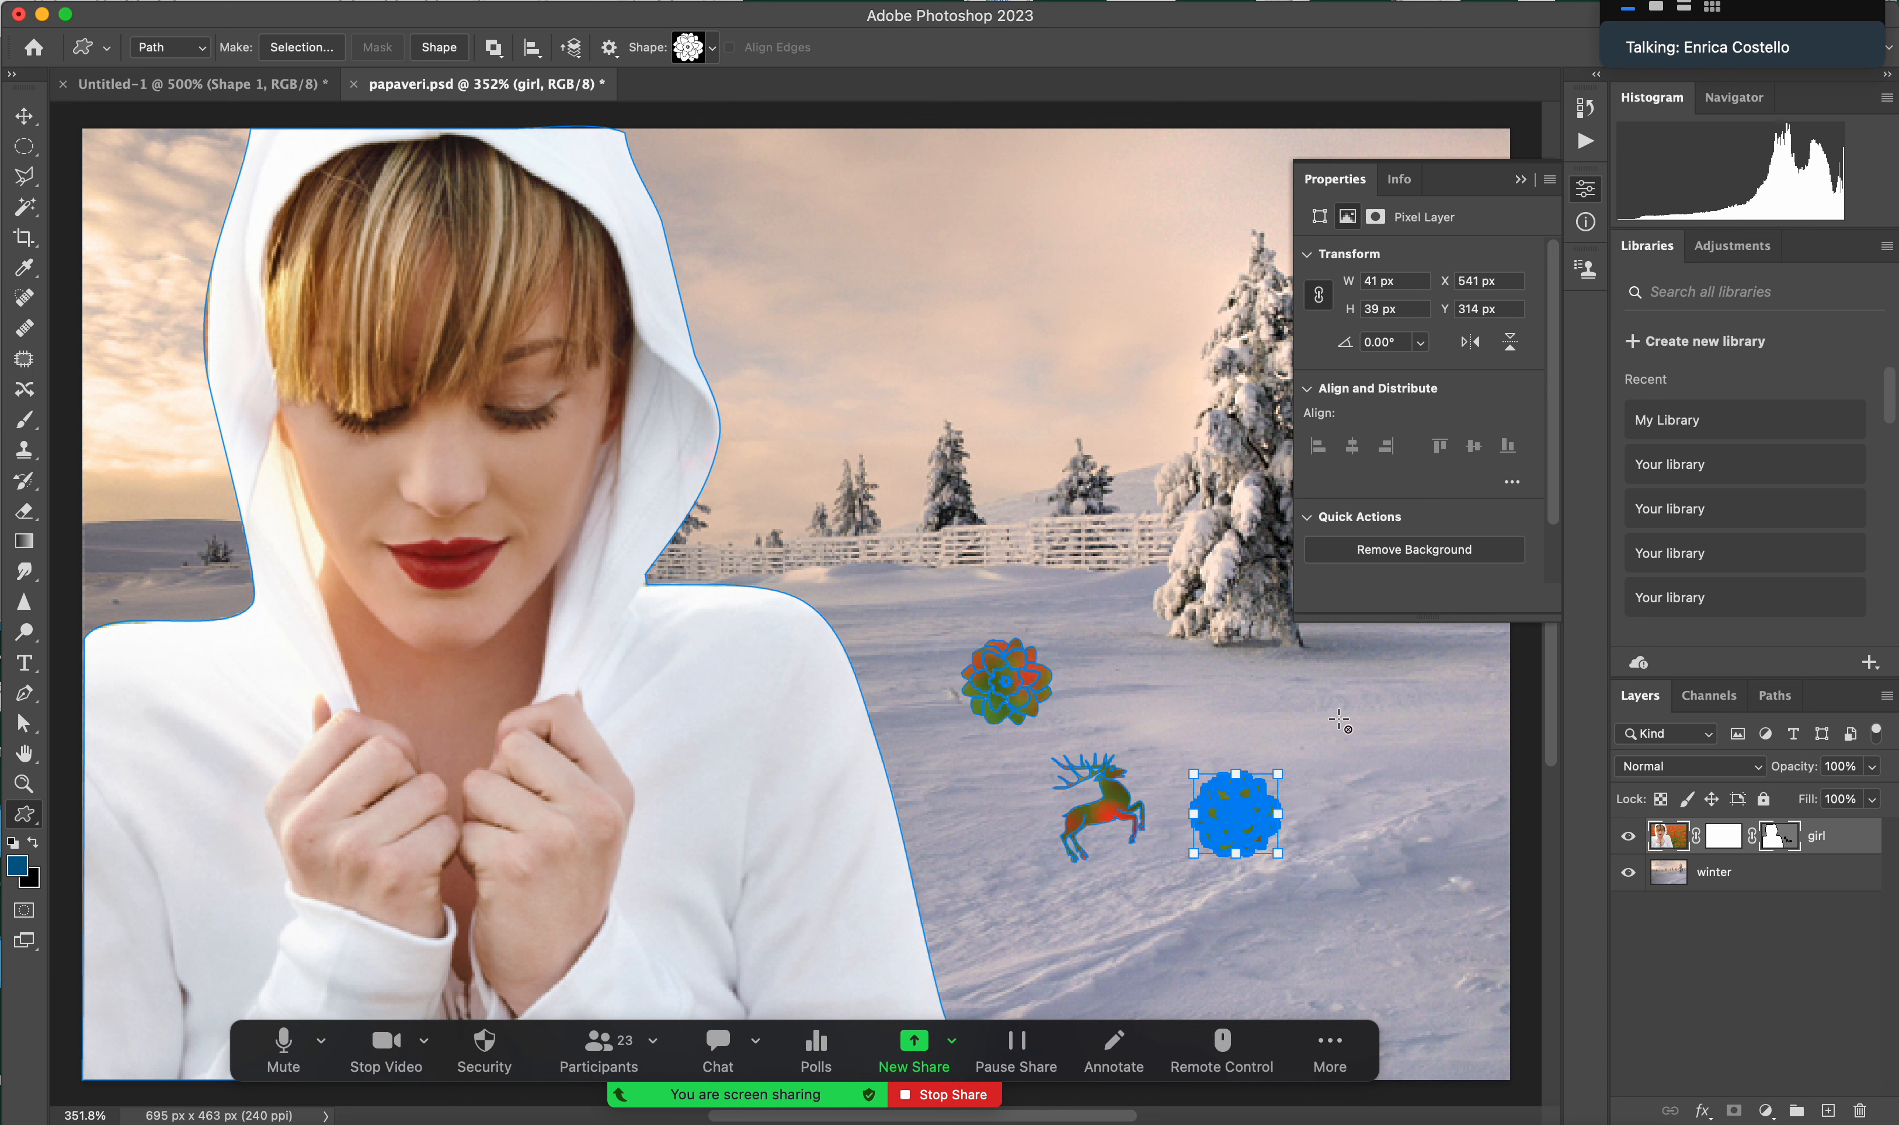
drag(1152, 685, 1187, 723)
drag(1025, 915, 1068, 955)
click(24, 117)
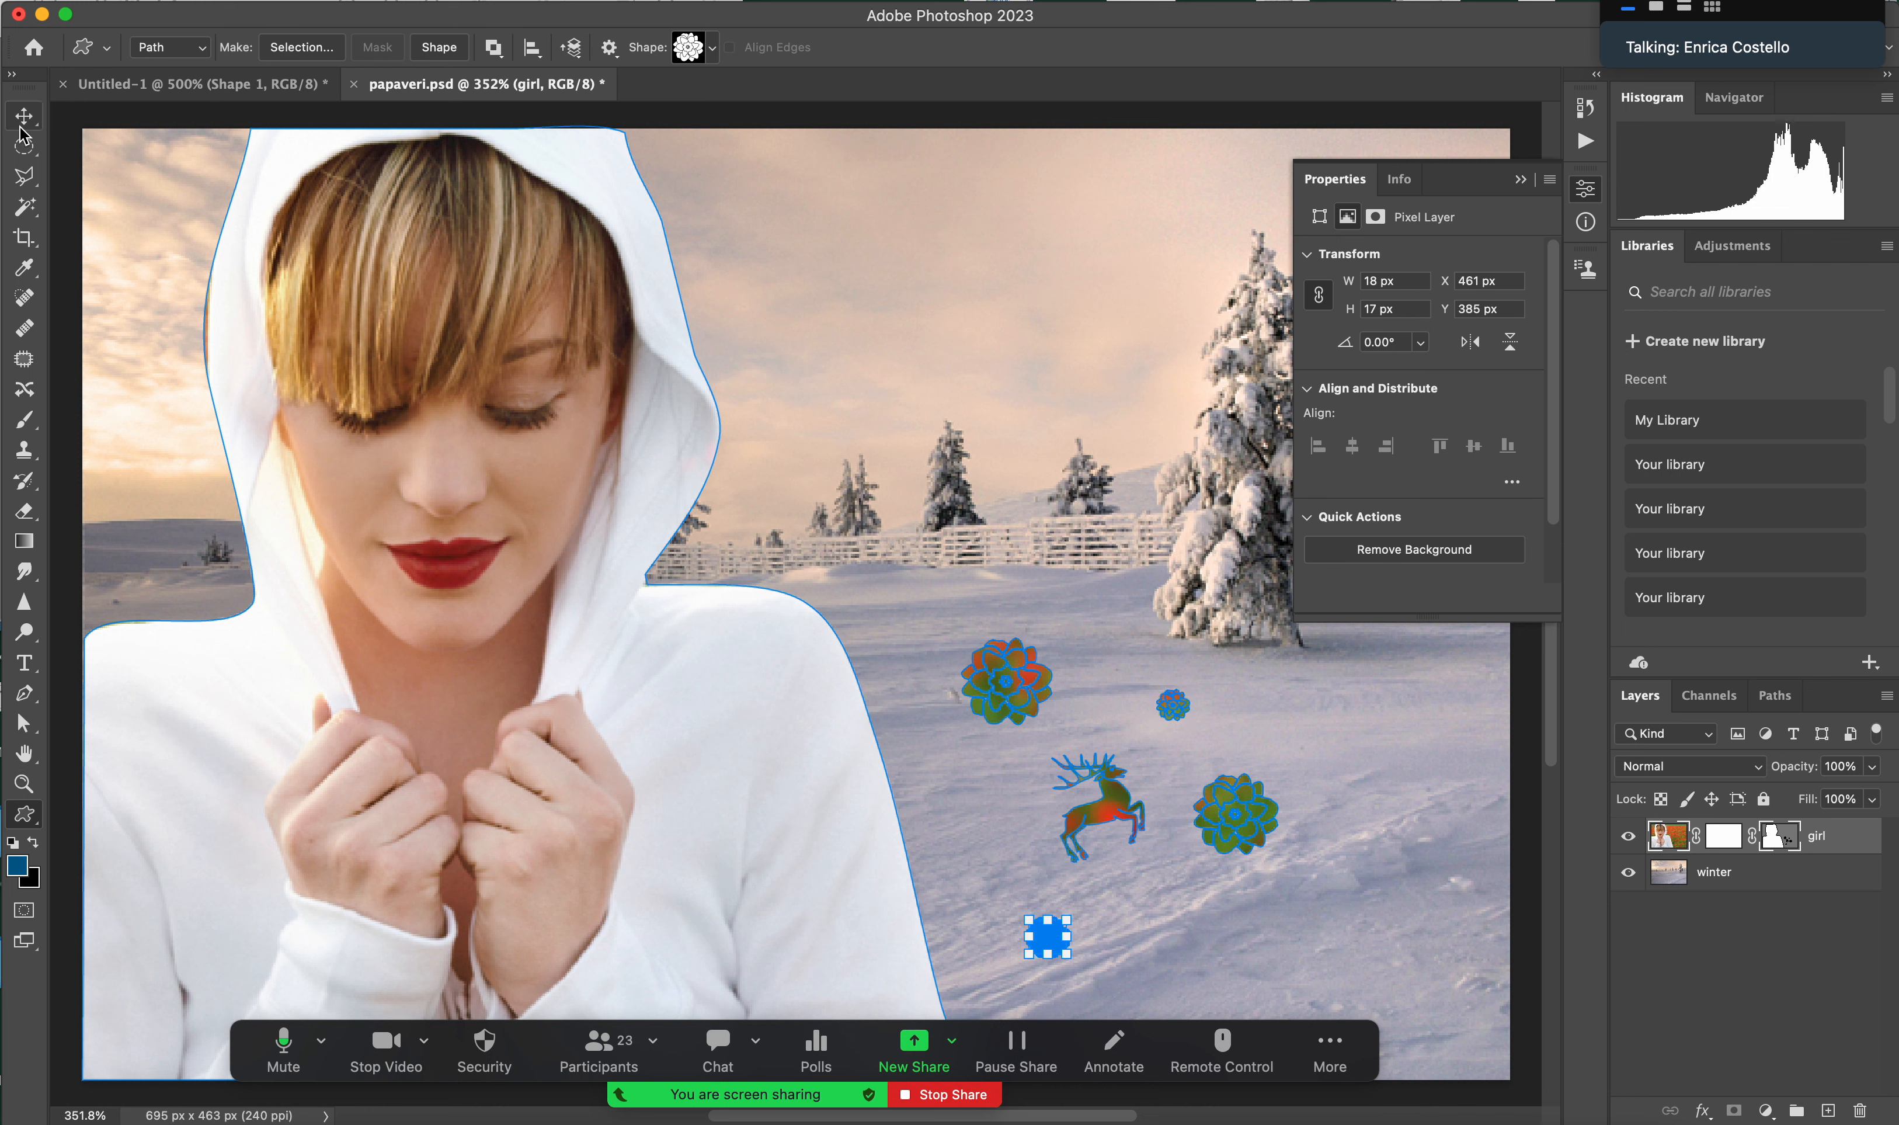
click(995, 482)
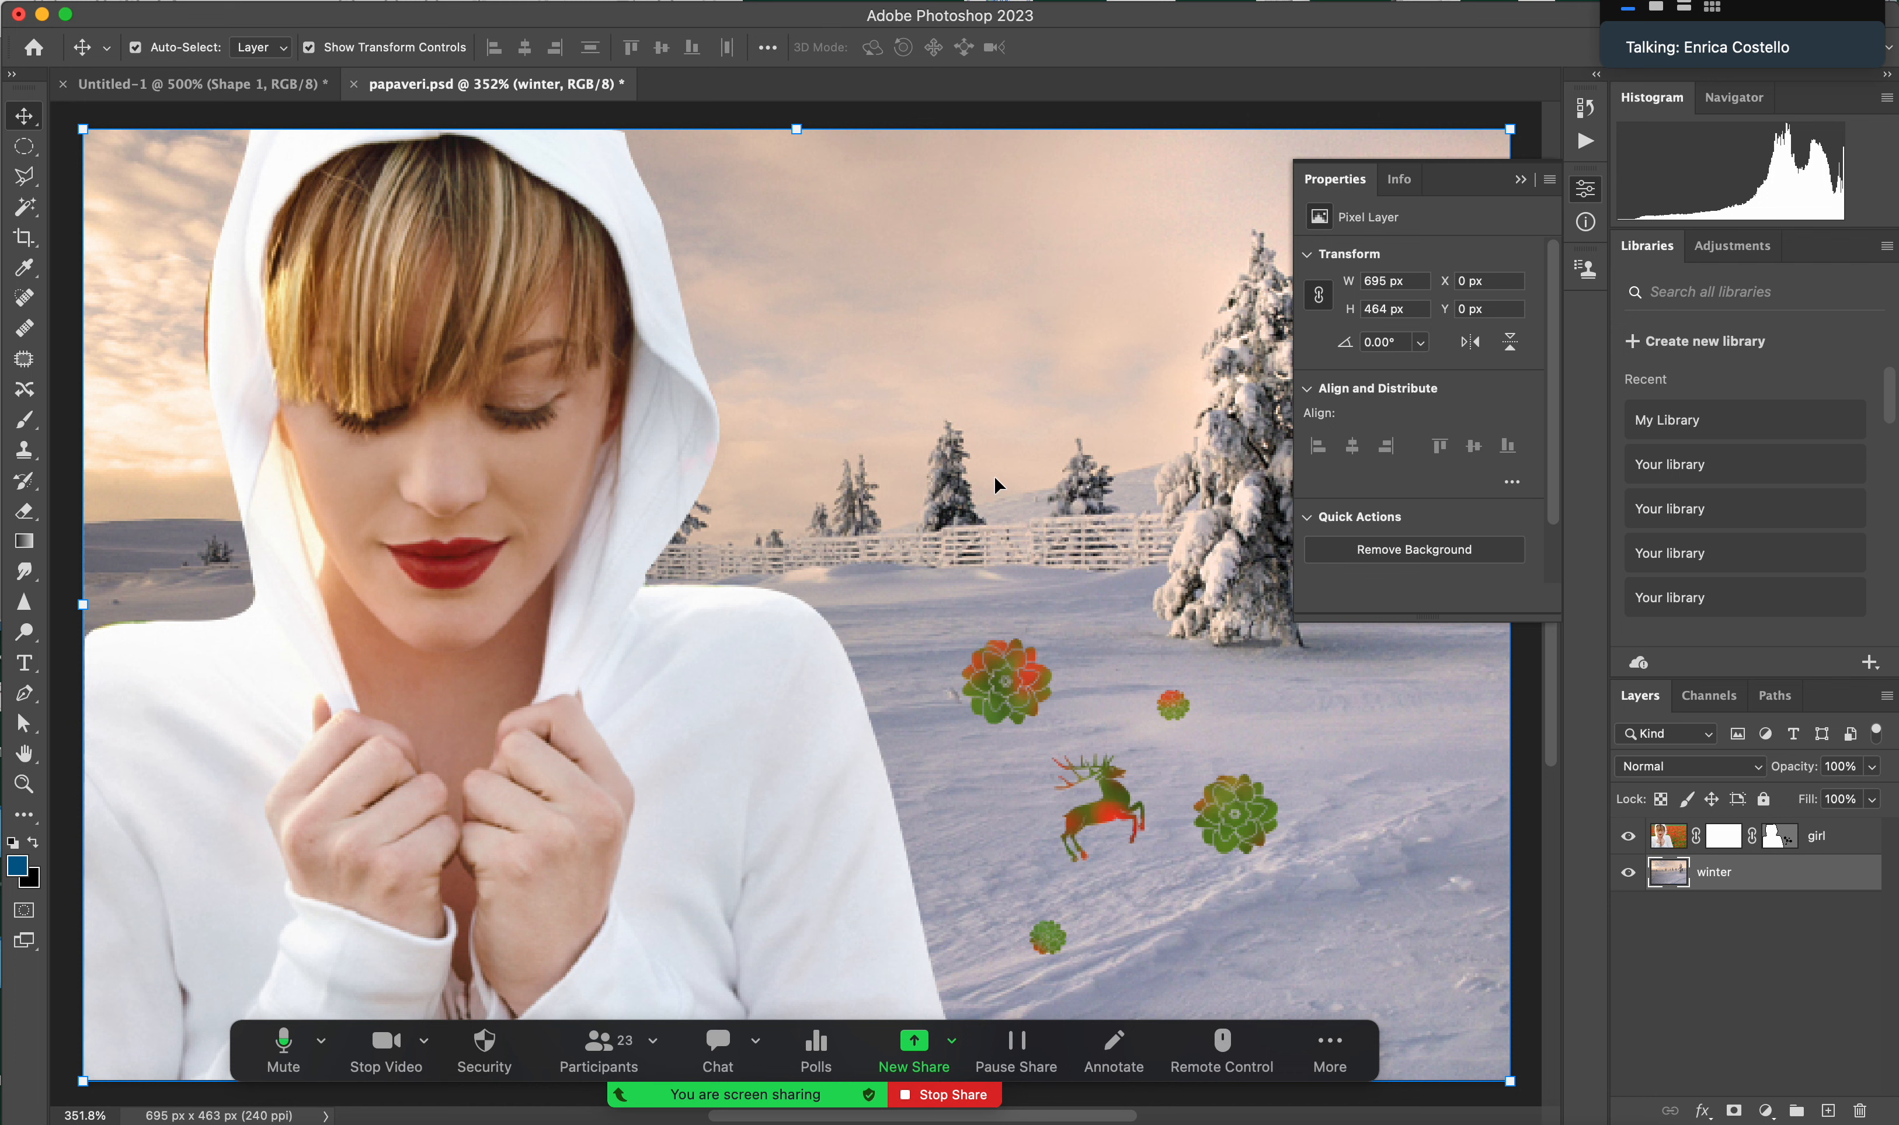
click(1518, 180)
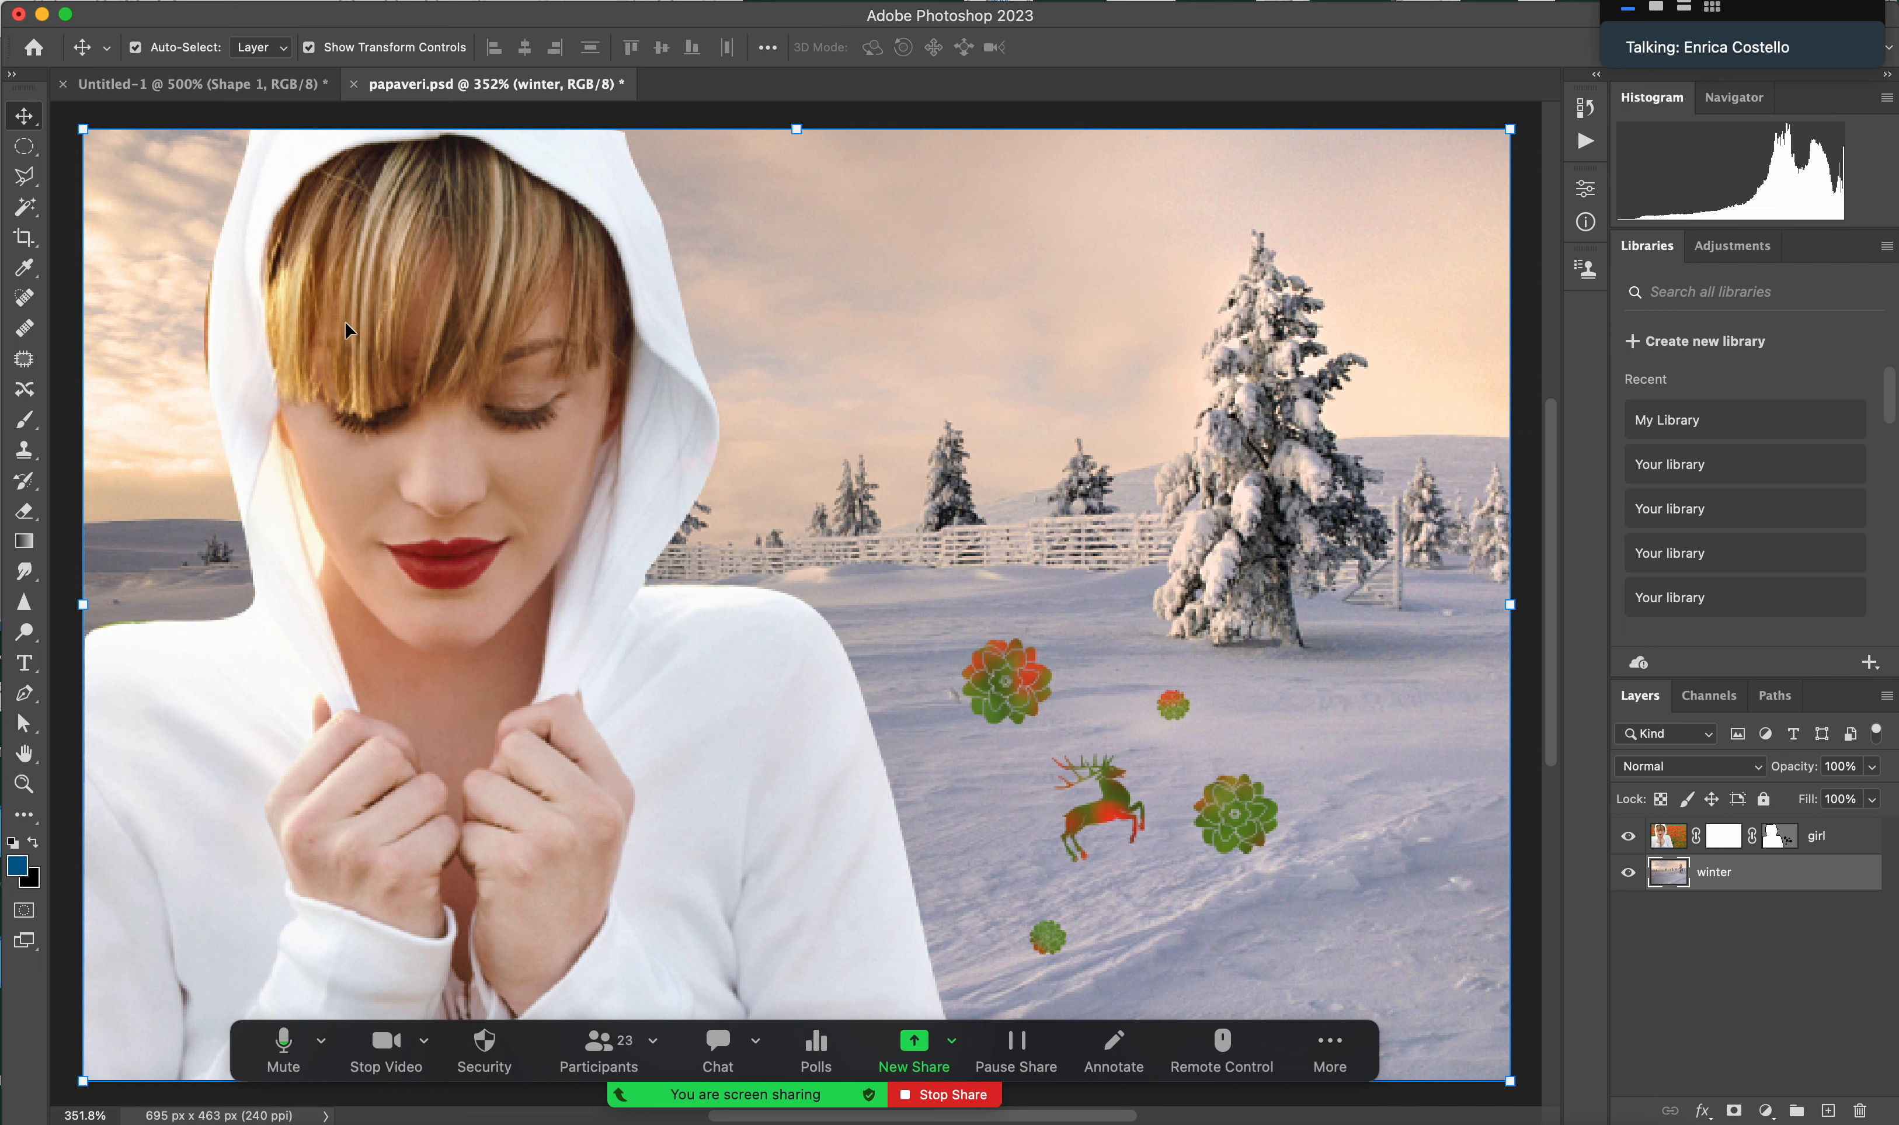
- Activate the saved model path, pull the anchor beside the hood outward with Direct Selection, and return it to the hood's edge
click(1775, 696)
click(1627, 739)
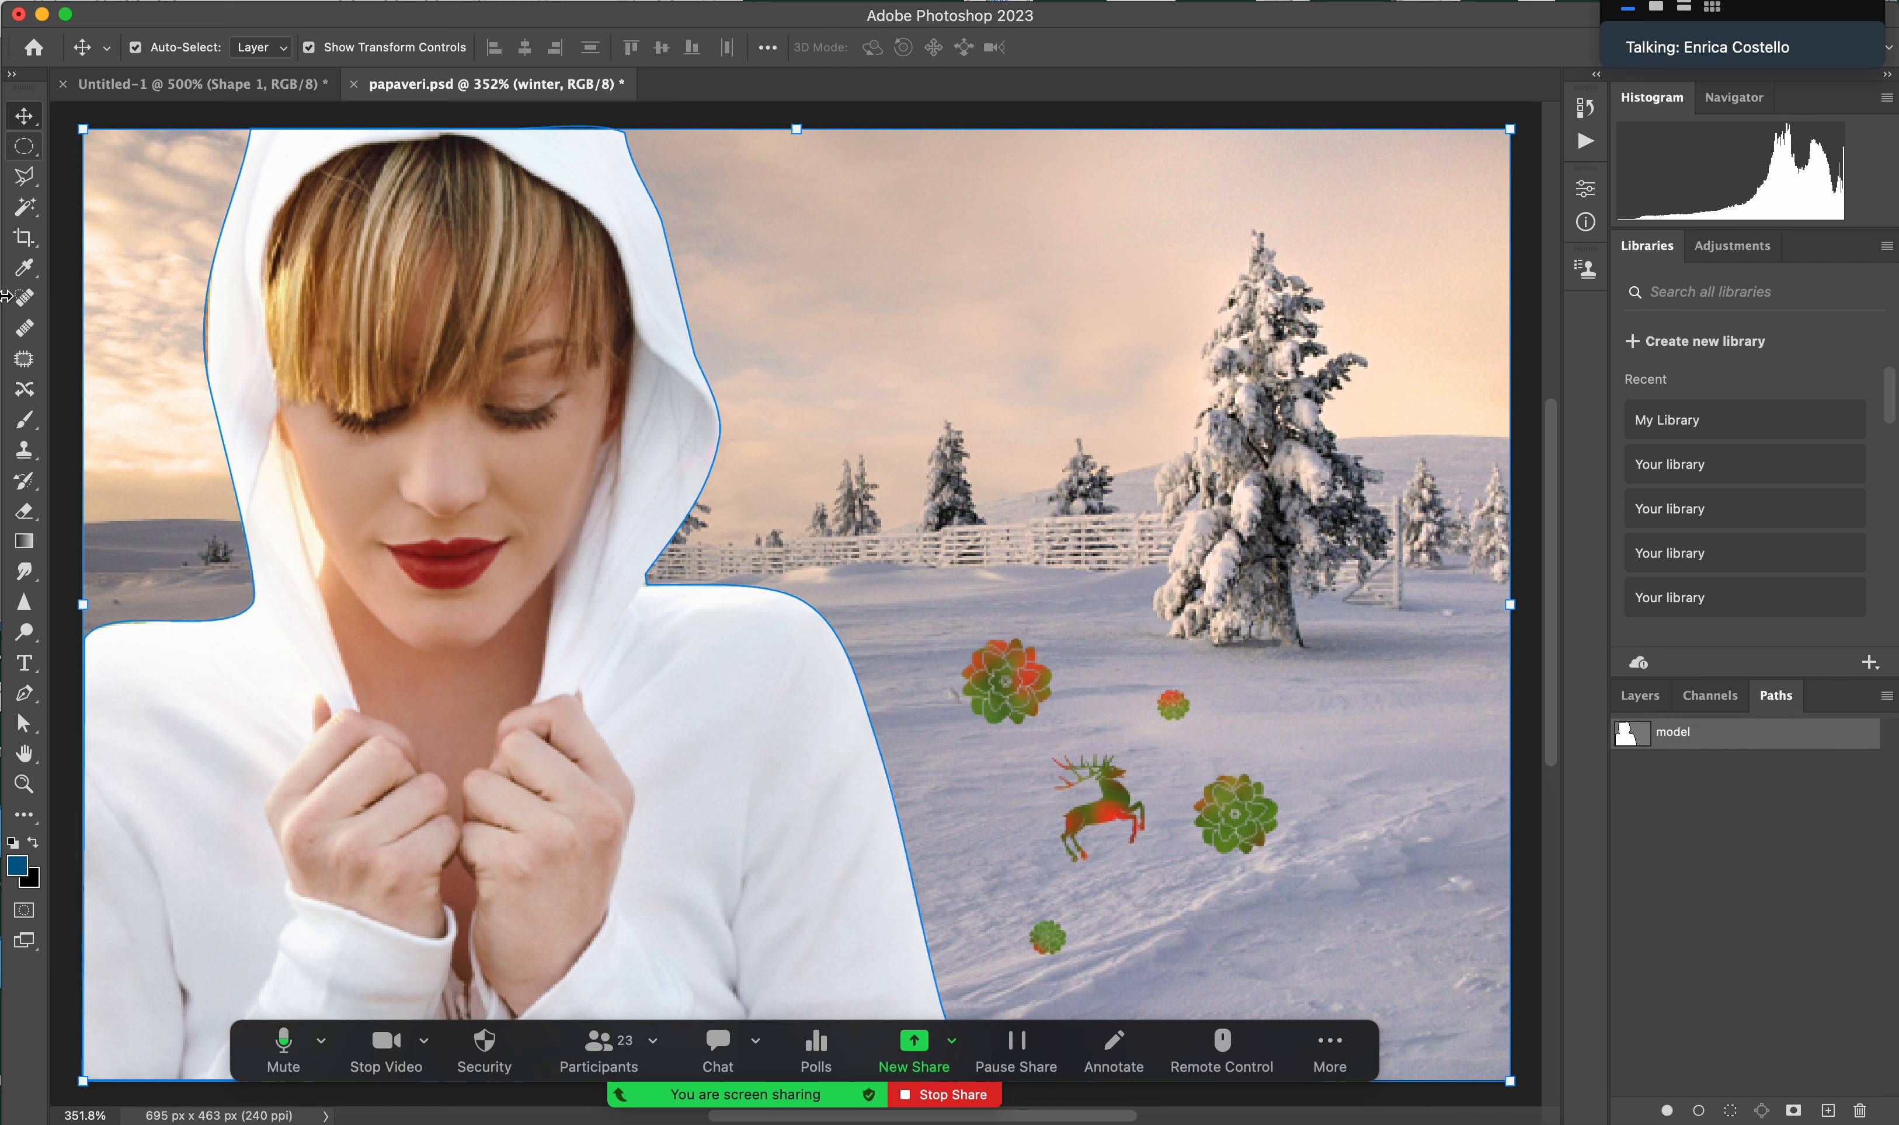
click(26, 695)
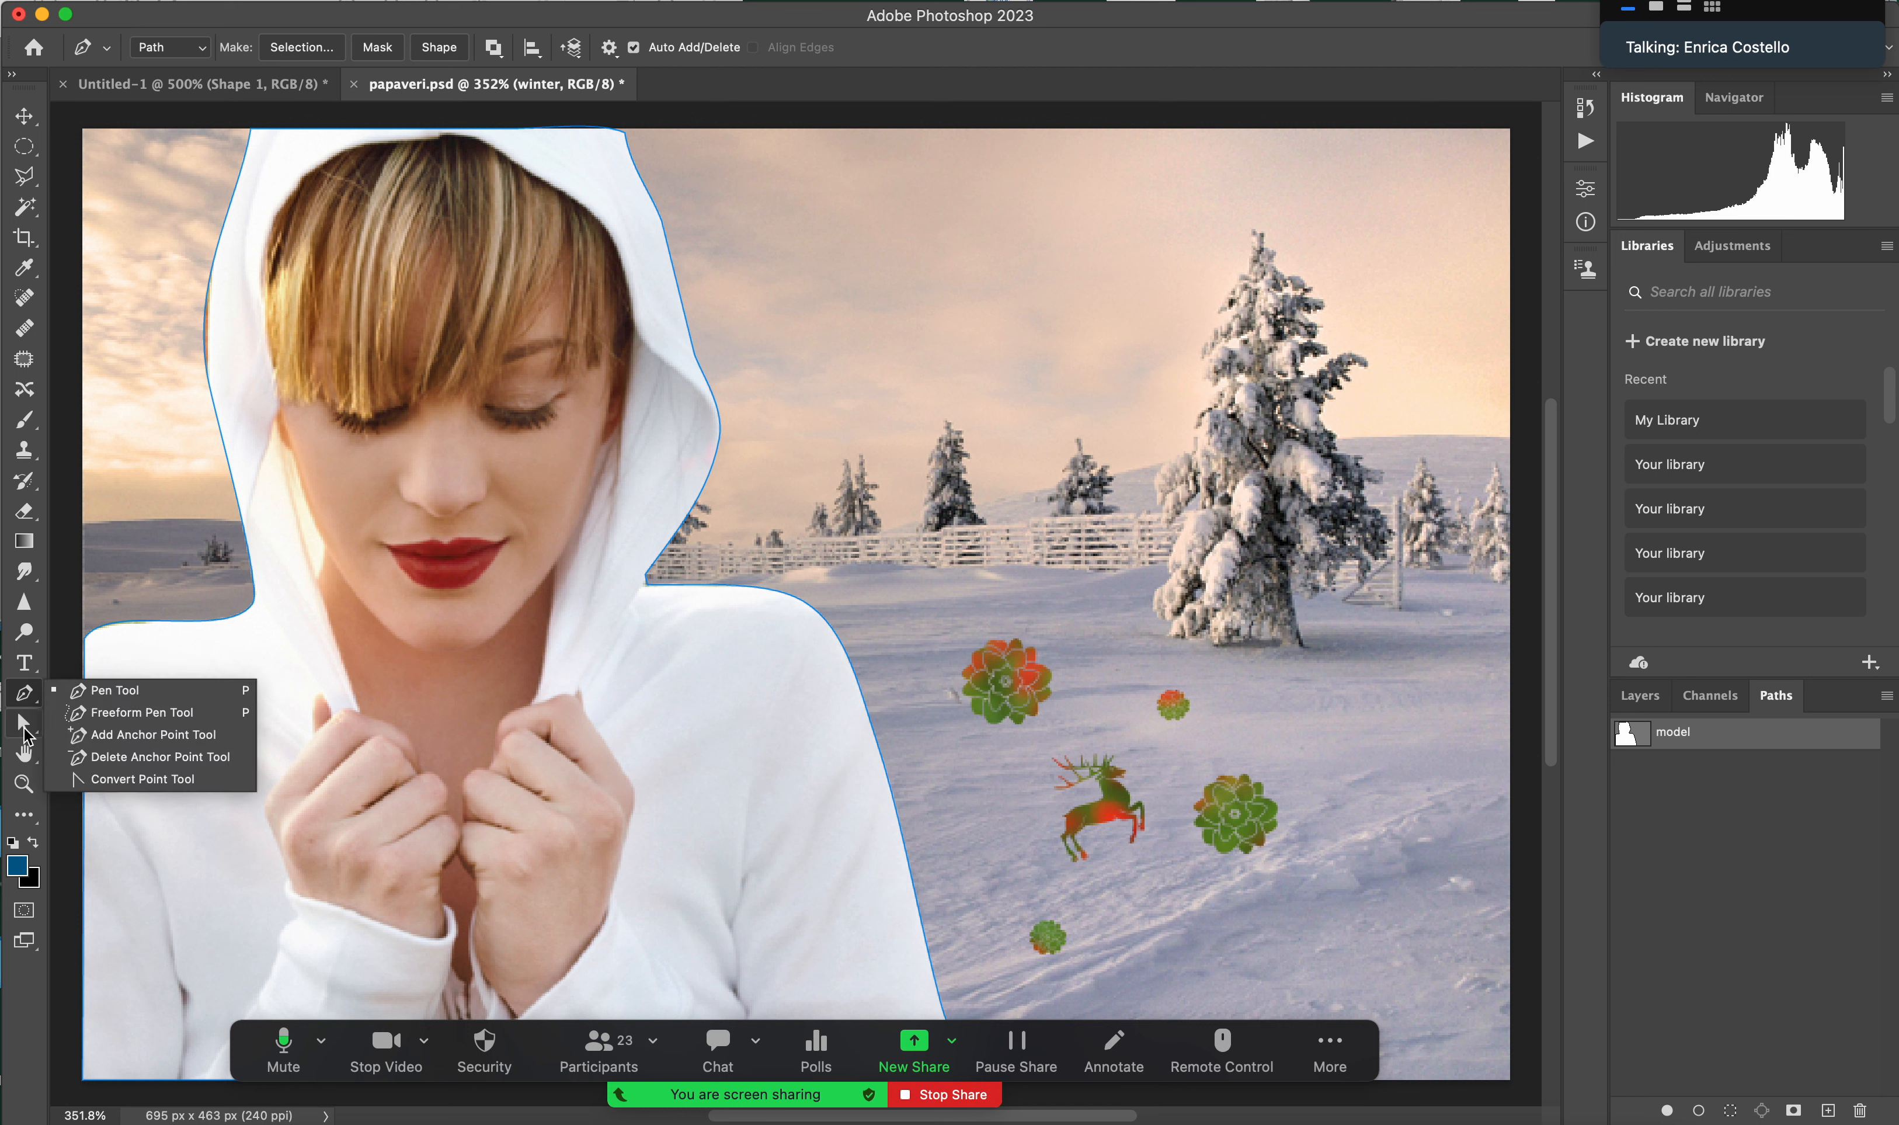
click(24, 723)
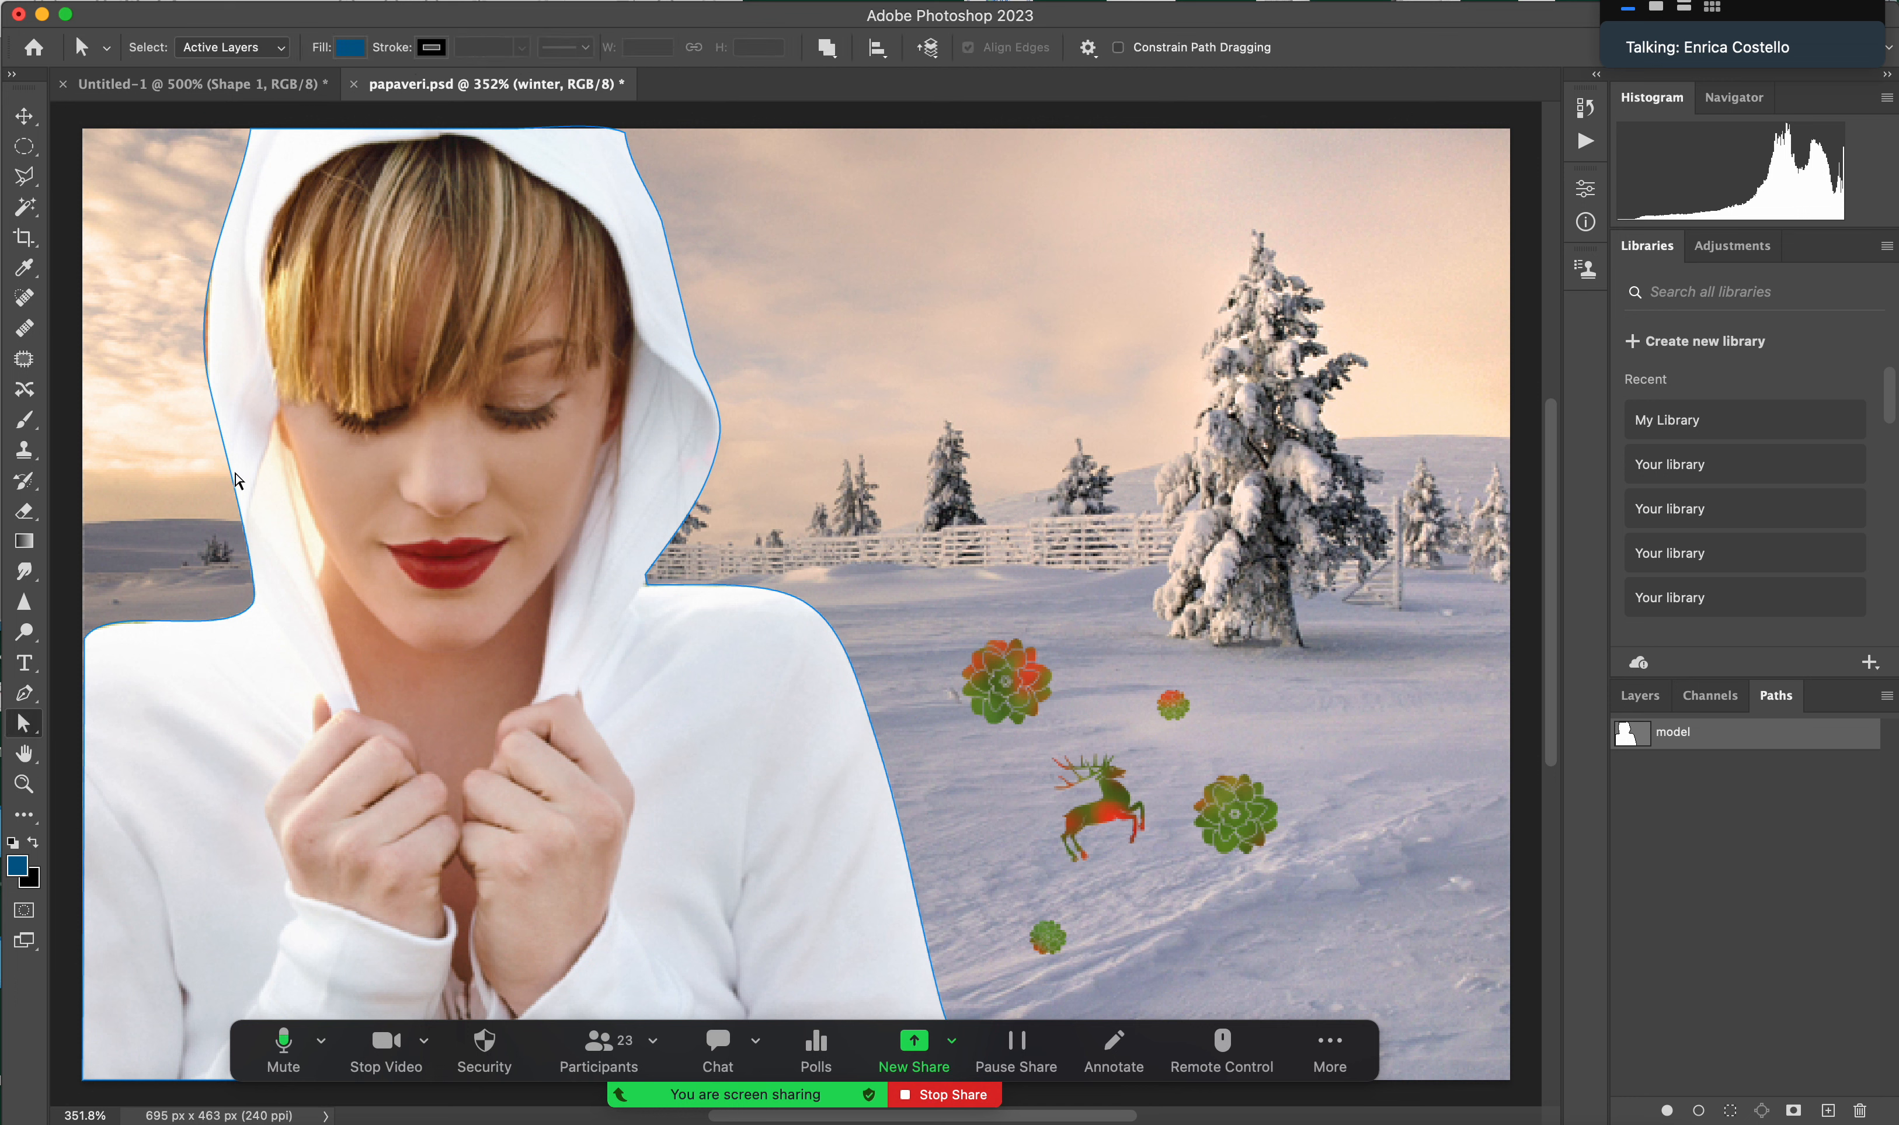
click(209, 384)
drag(209, 383, 159, 352)
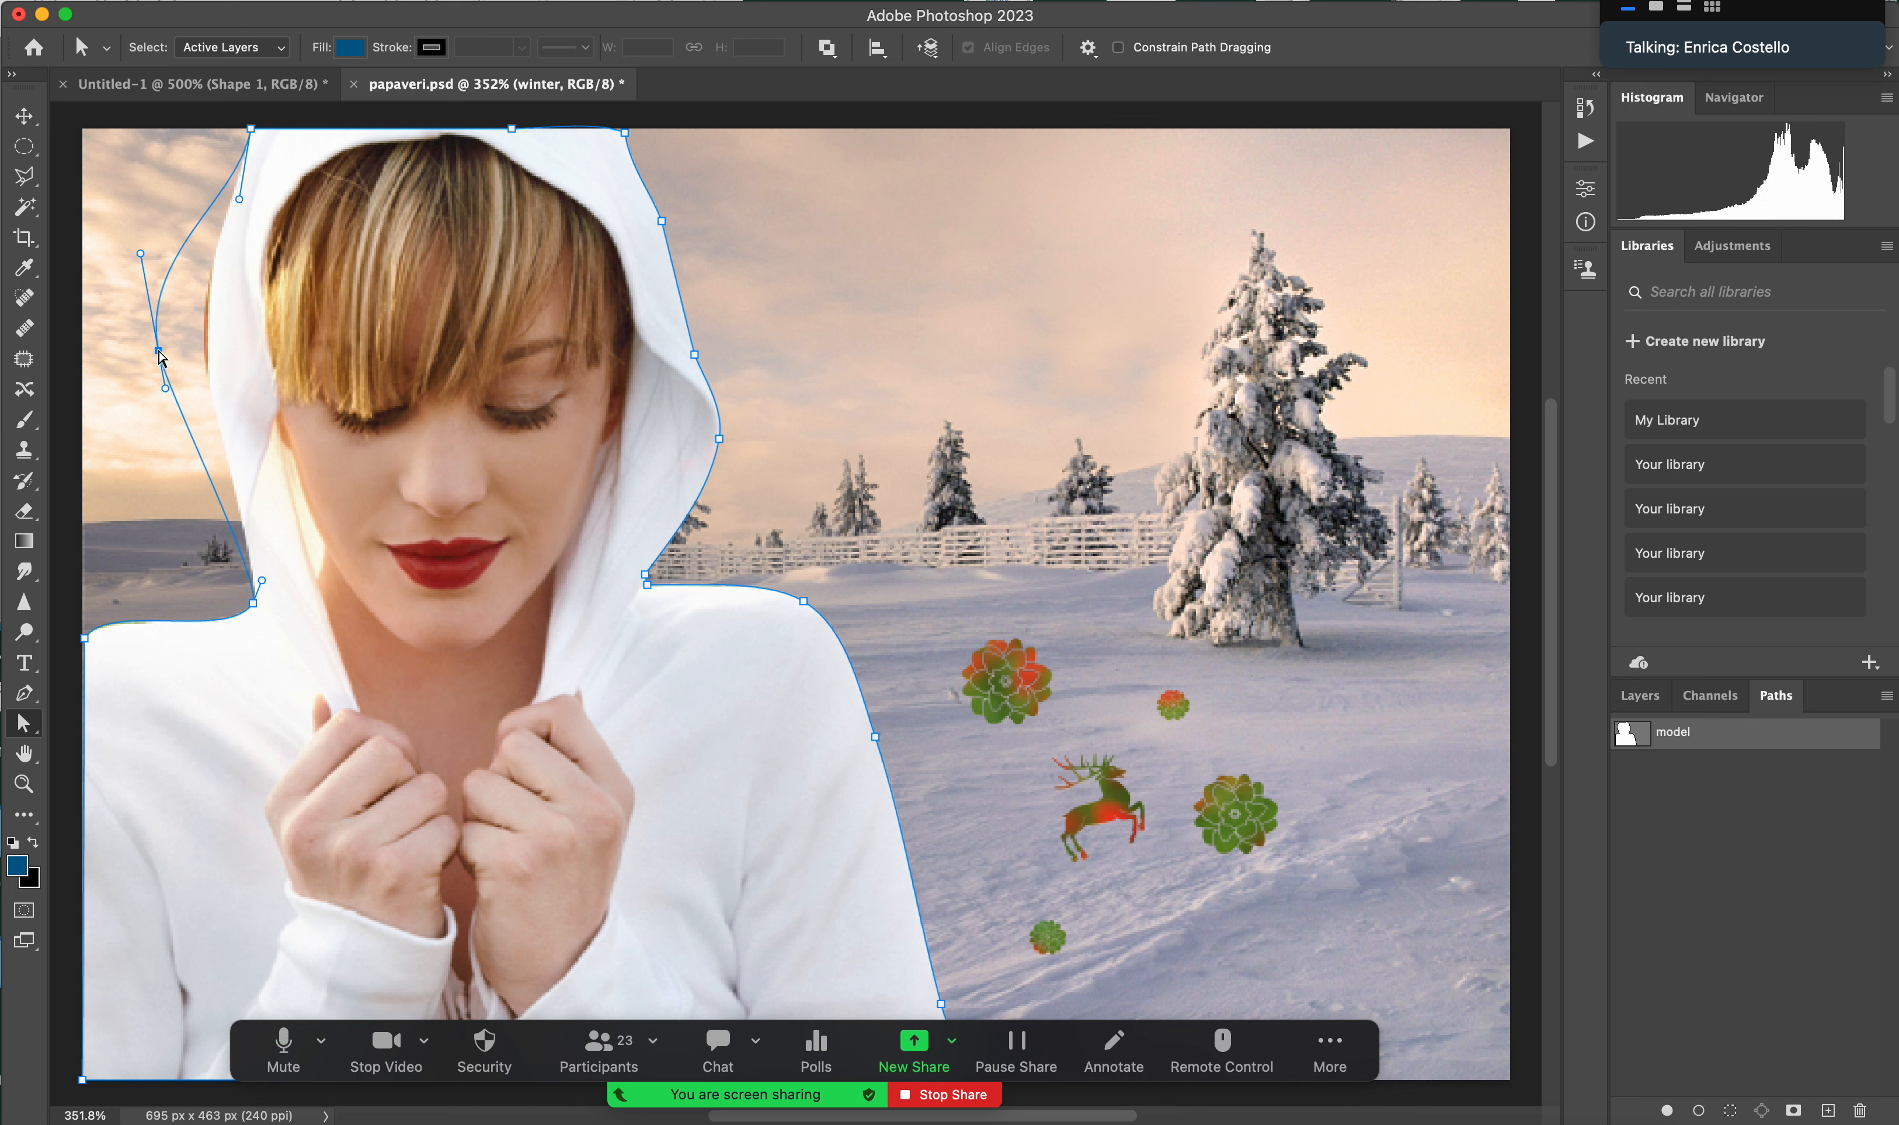
drag(161, 359, 214, 361)
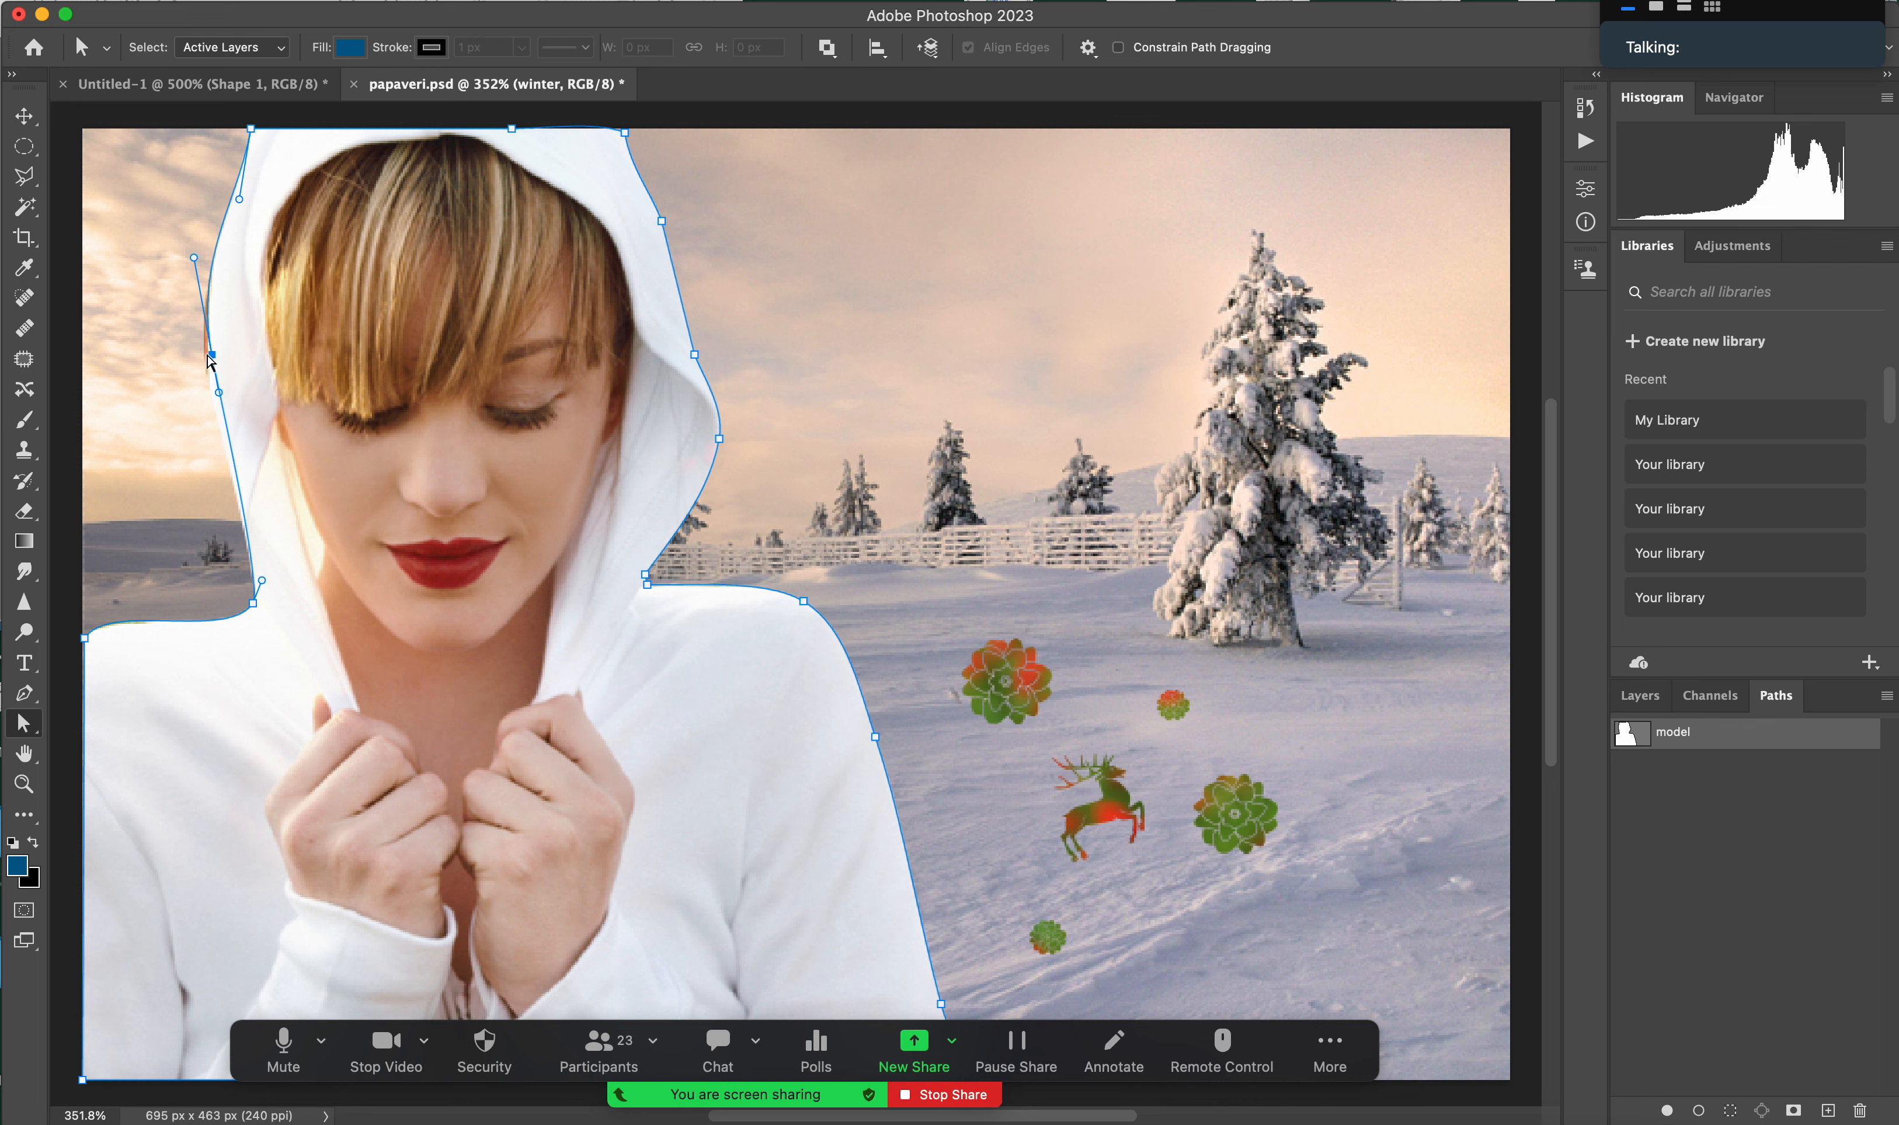
drag(208, 356, 207, 362)
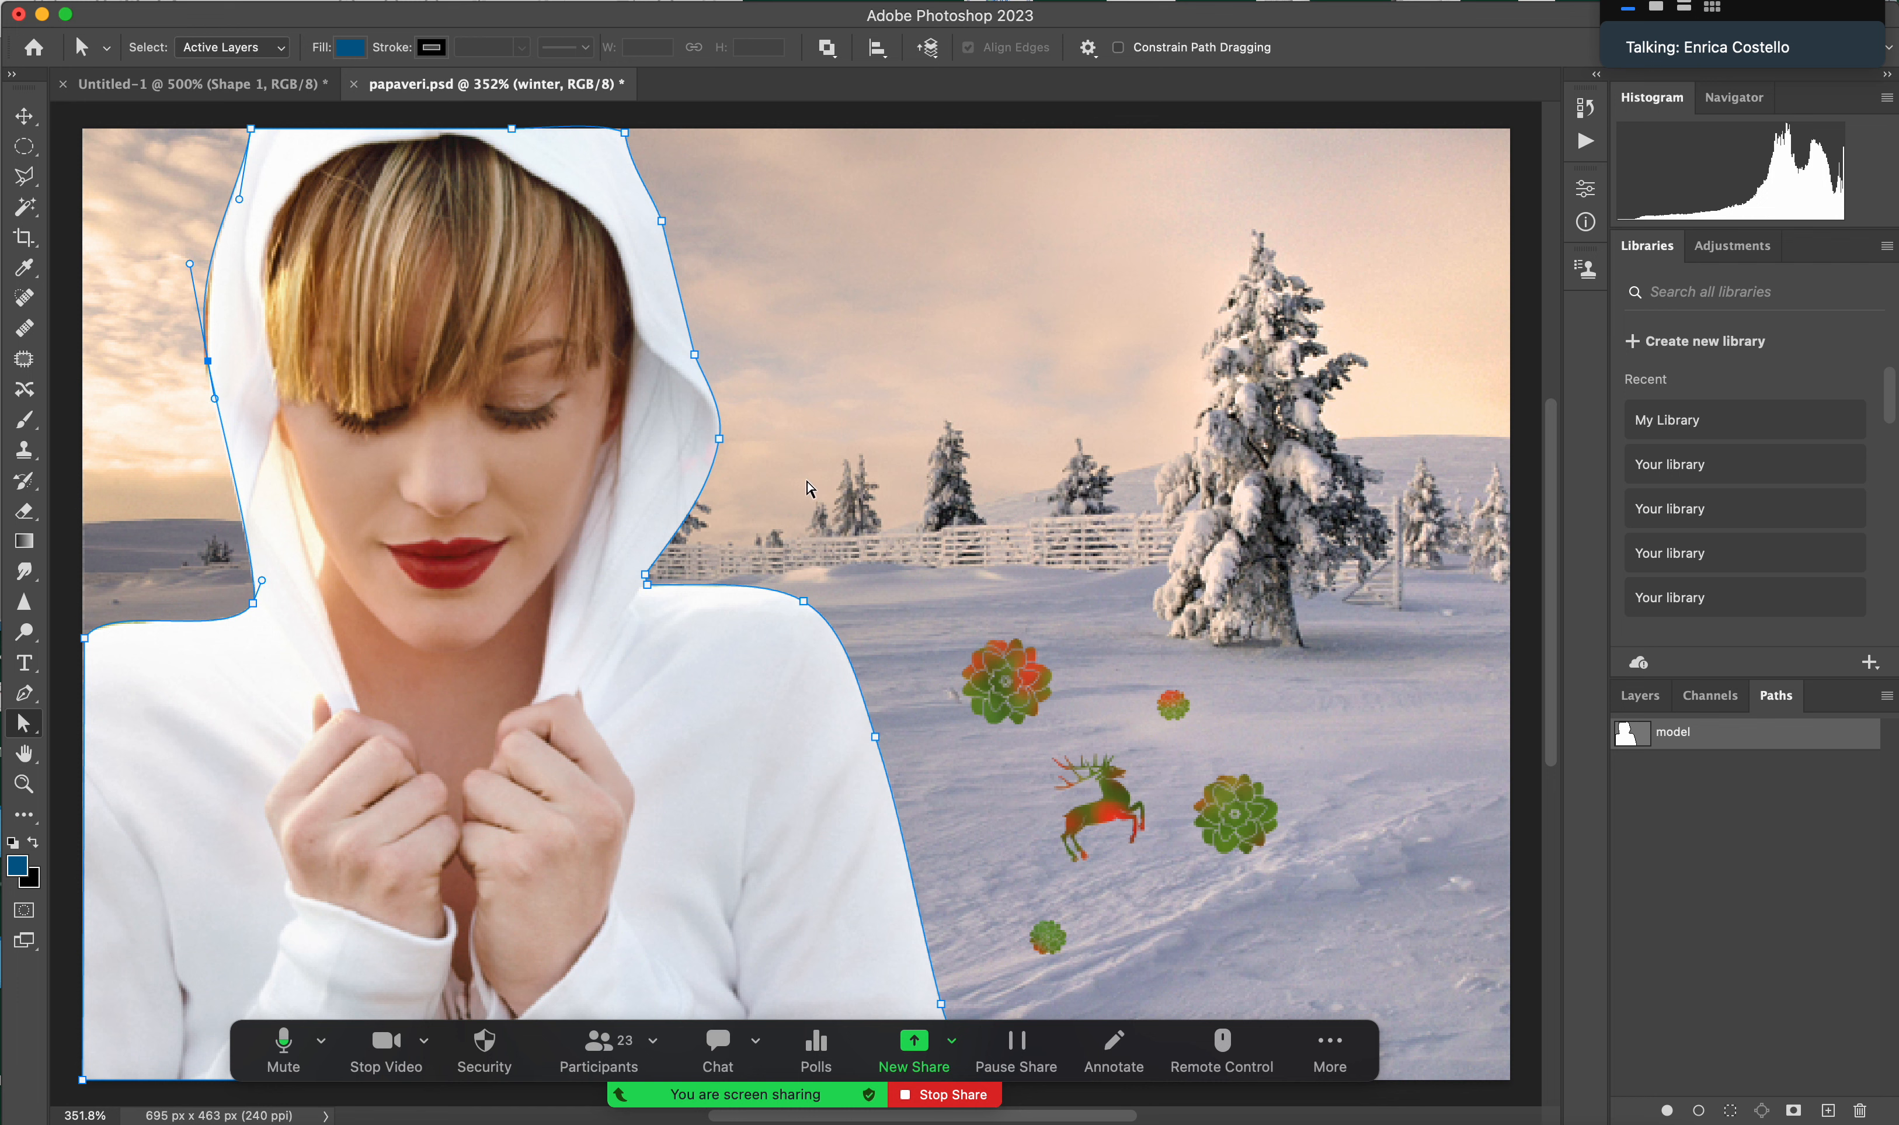
- Return to the layer list and switch to the Move tool
click(1639, 696)
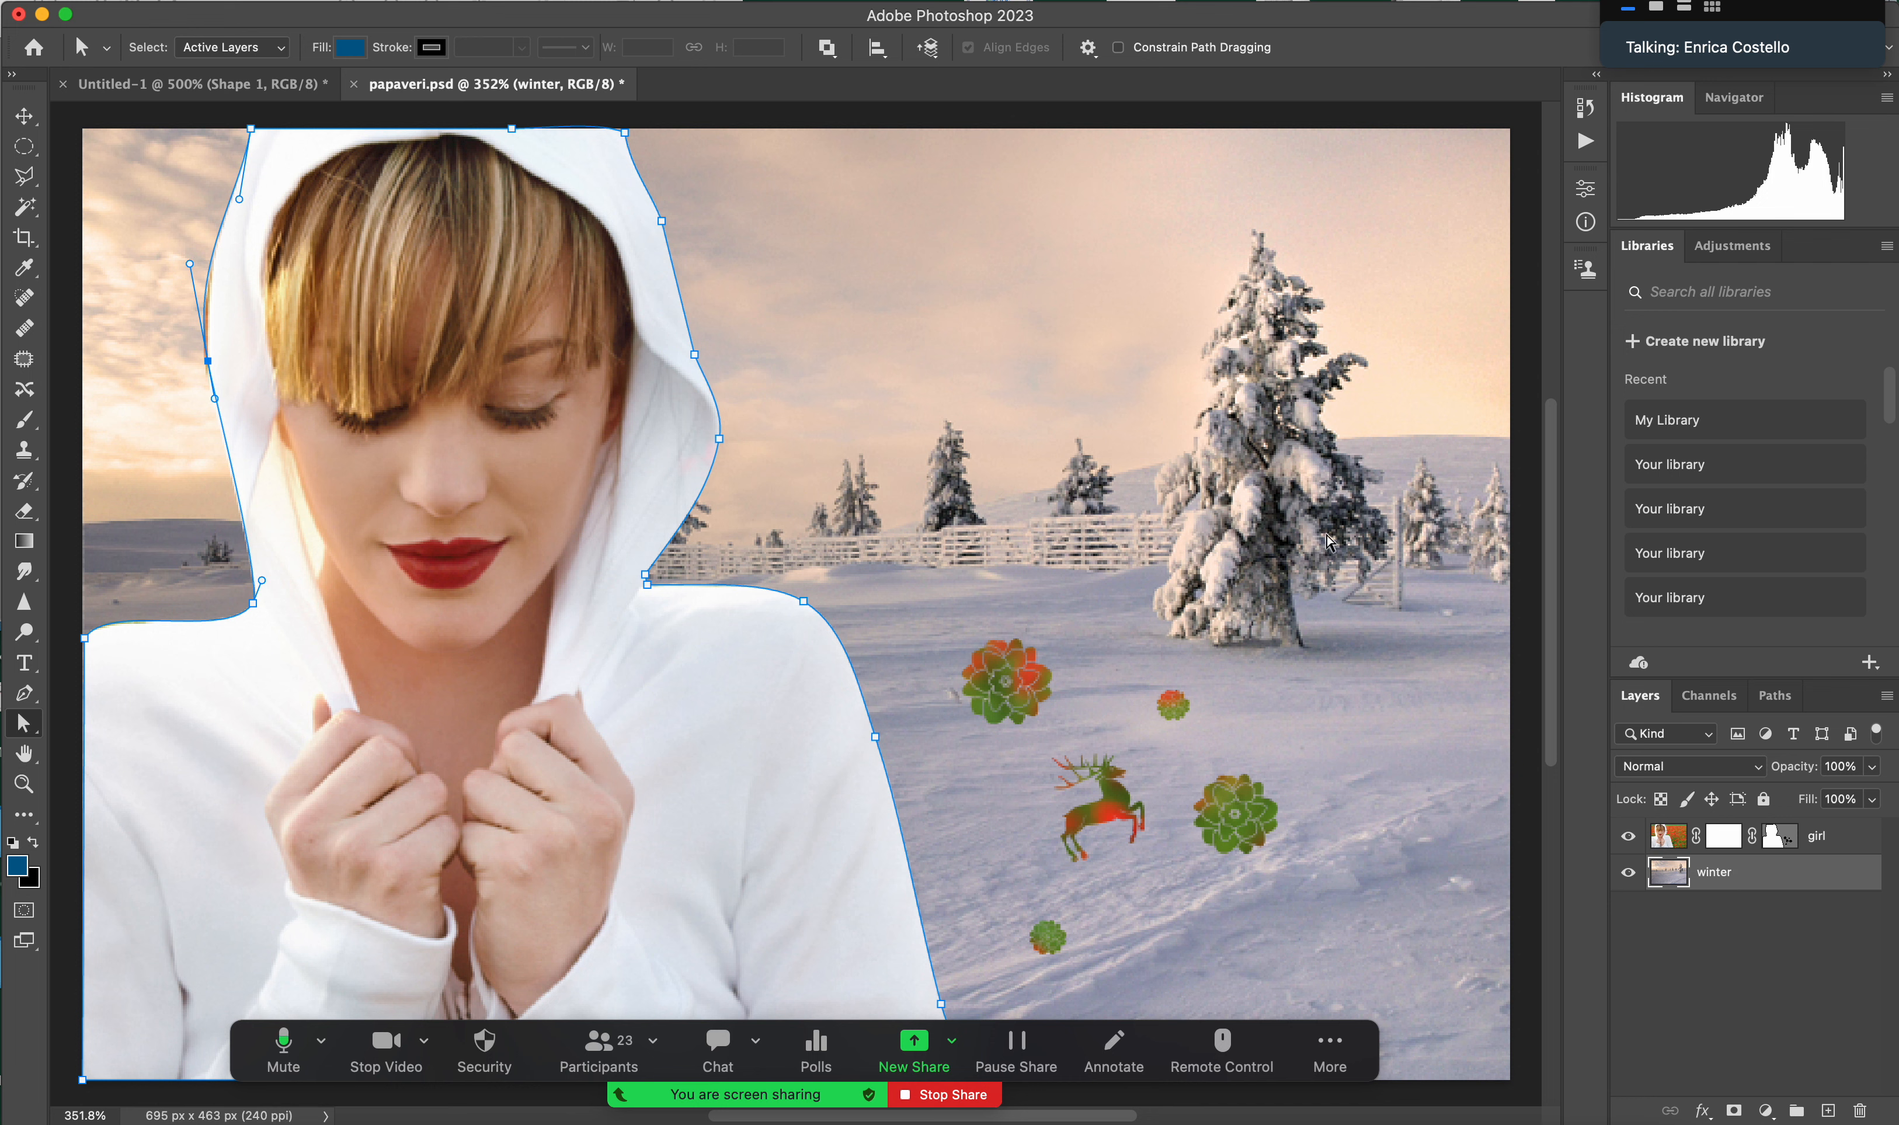
click(24, 117)
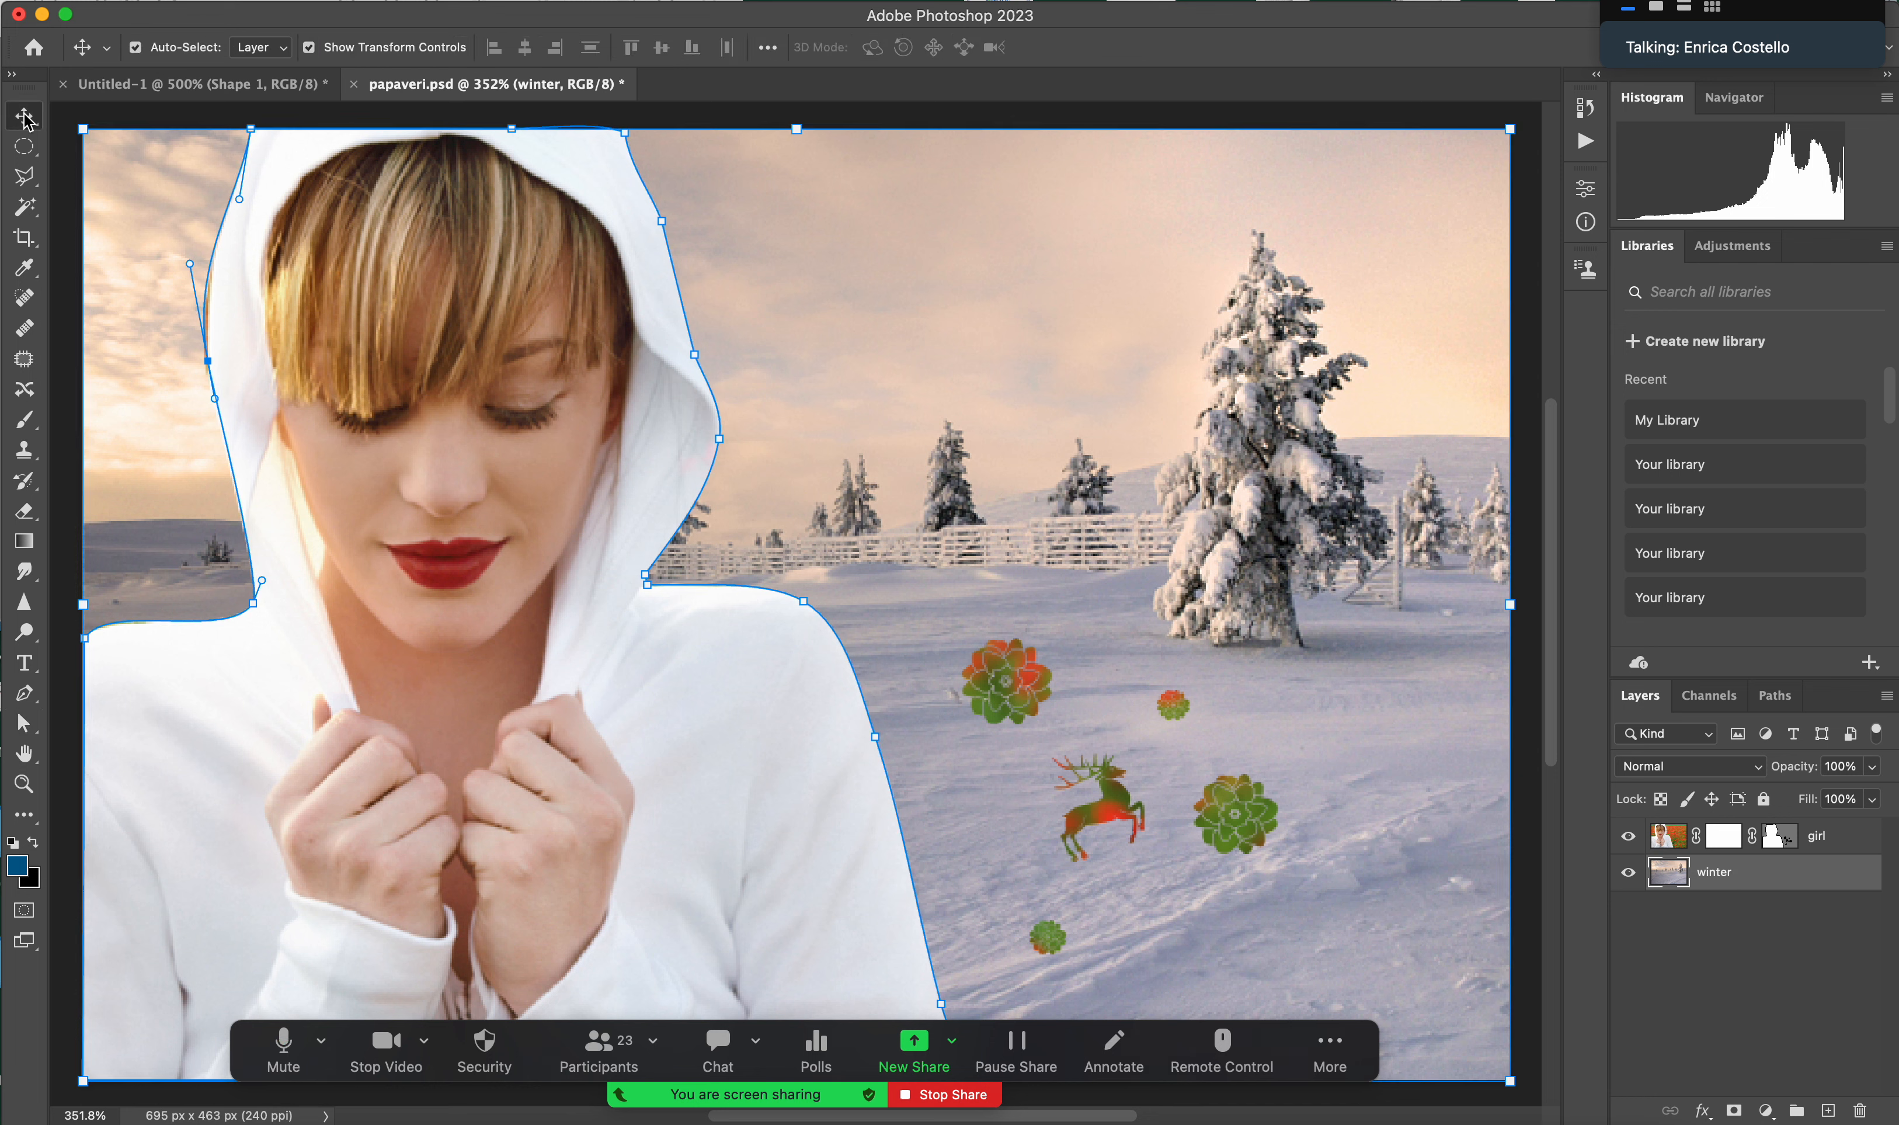